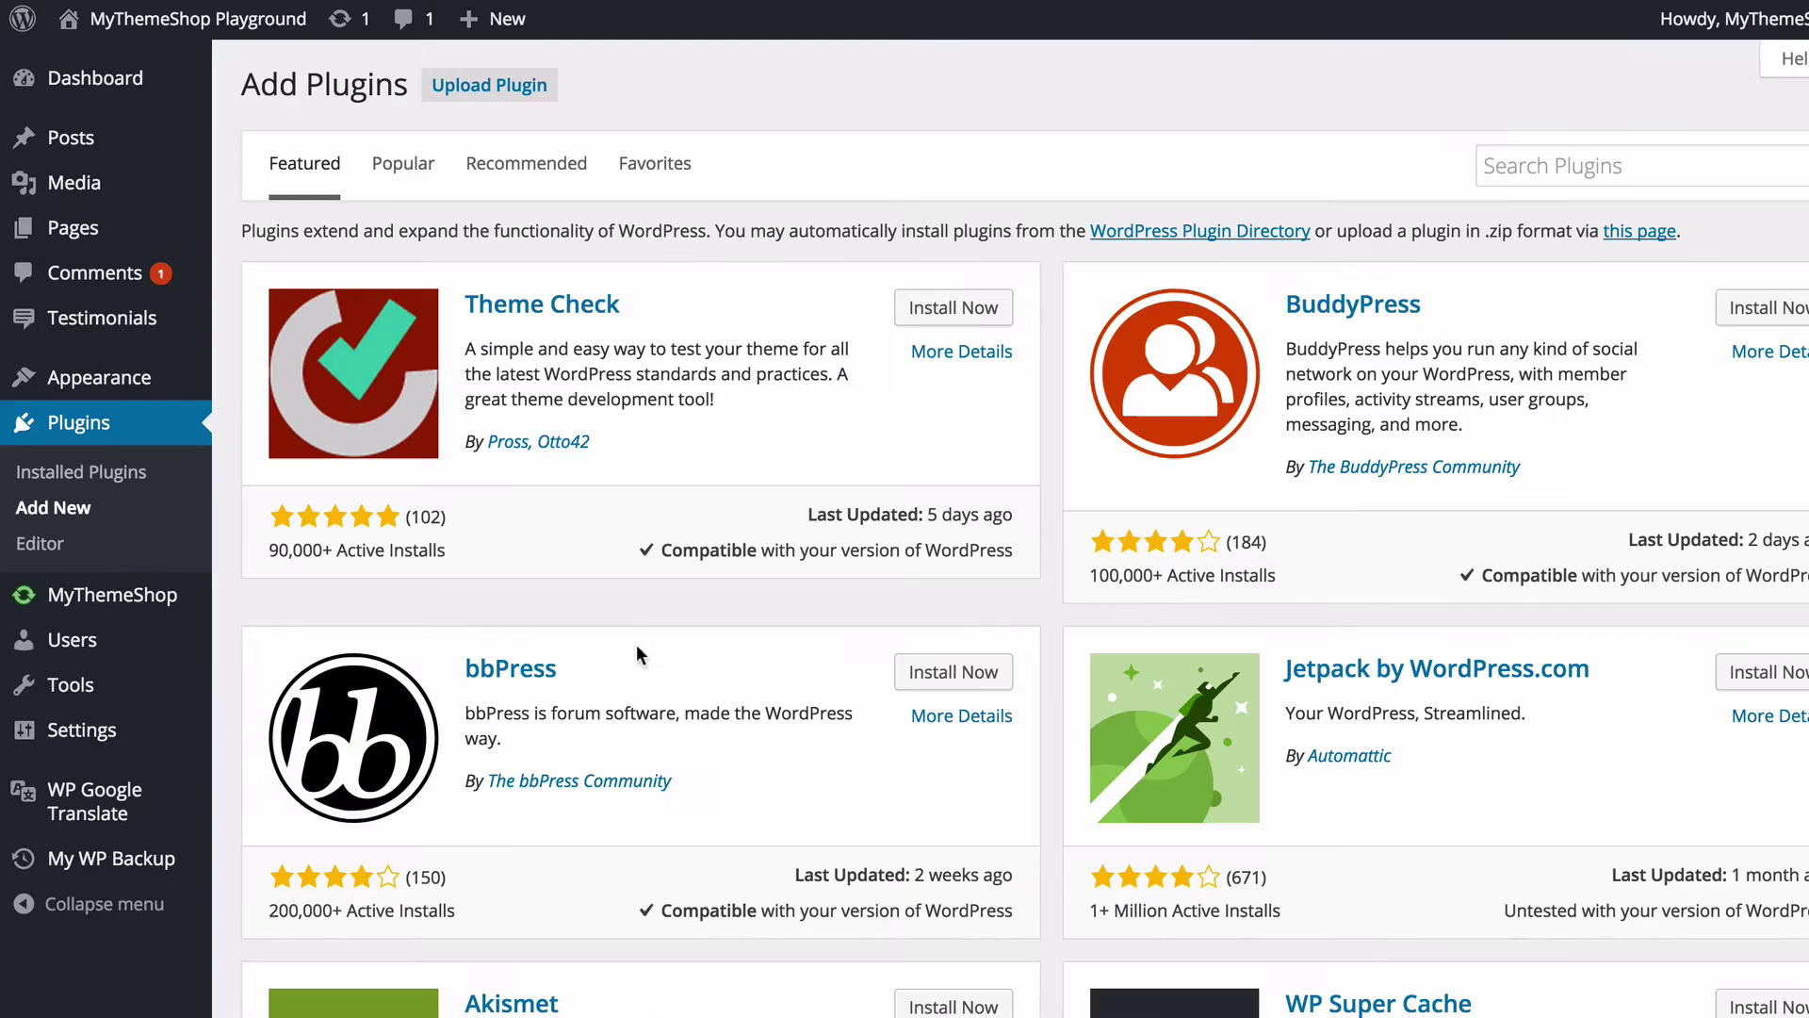
Step: Search plugins for 'launcher', then install and activate Launcher: Coming Soon & Maintenance Mode
left_click(1574, 168)
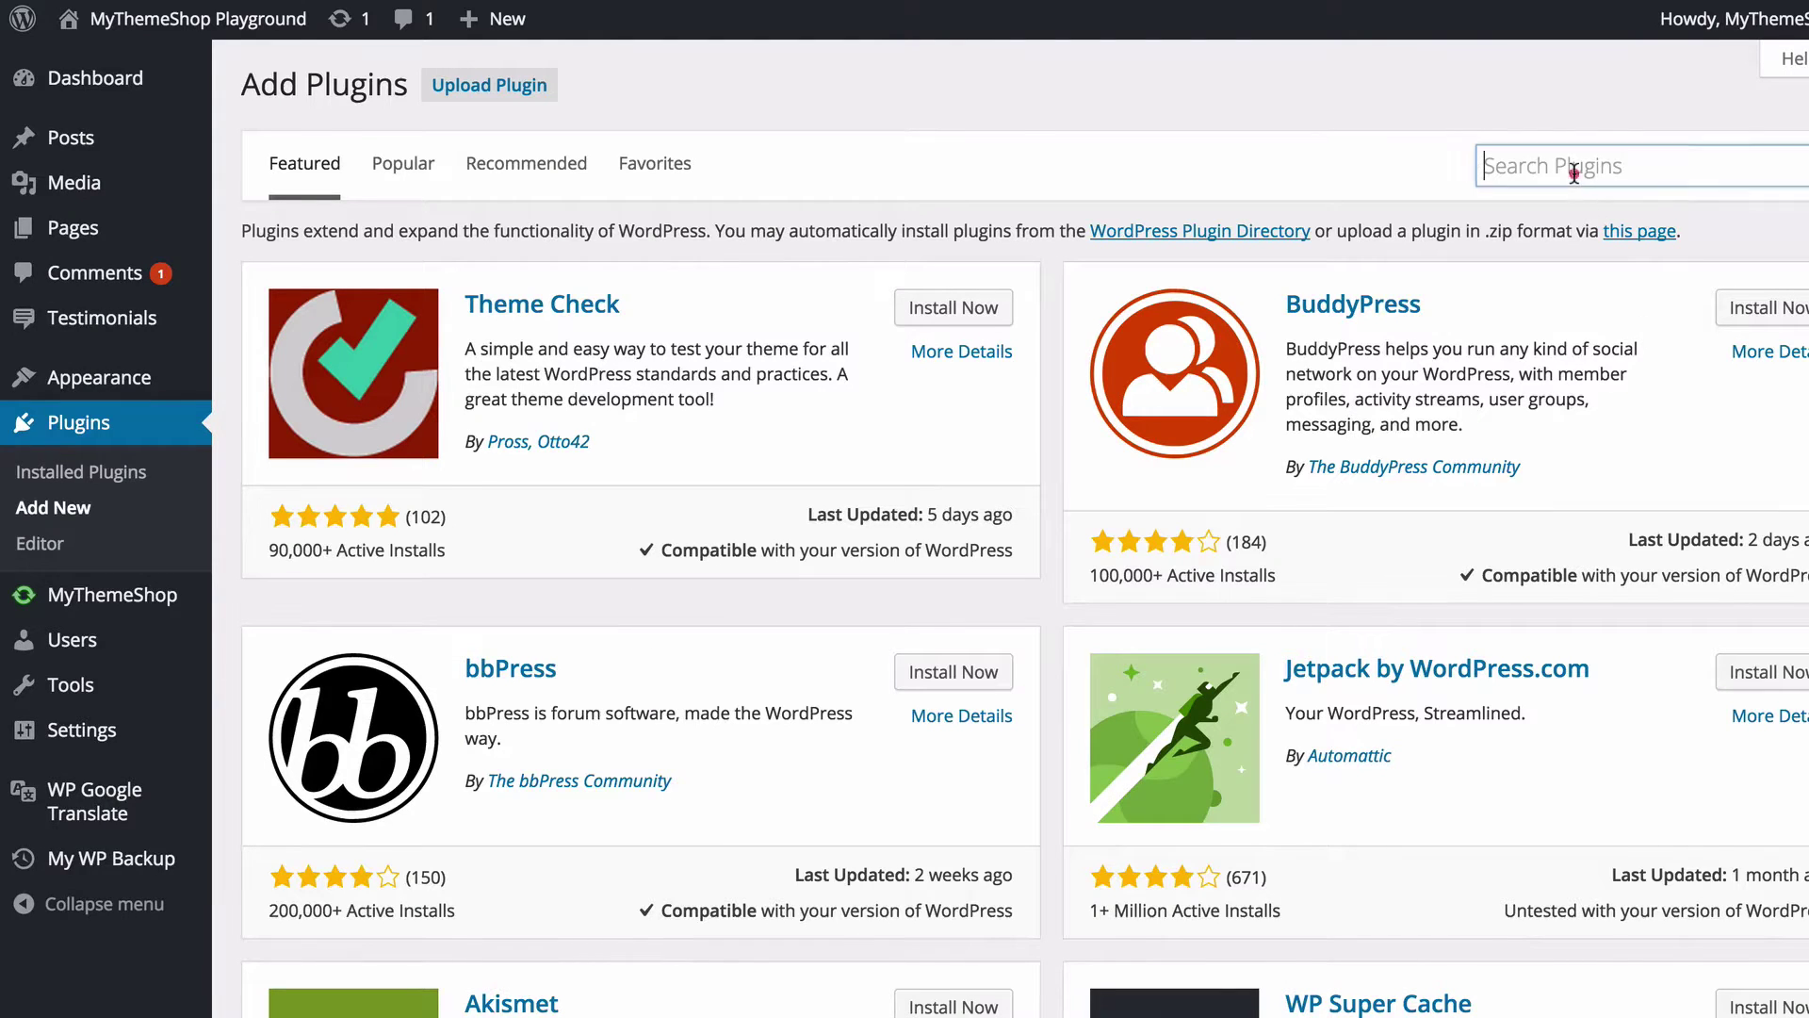
type("launcher")
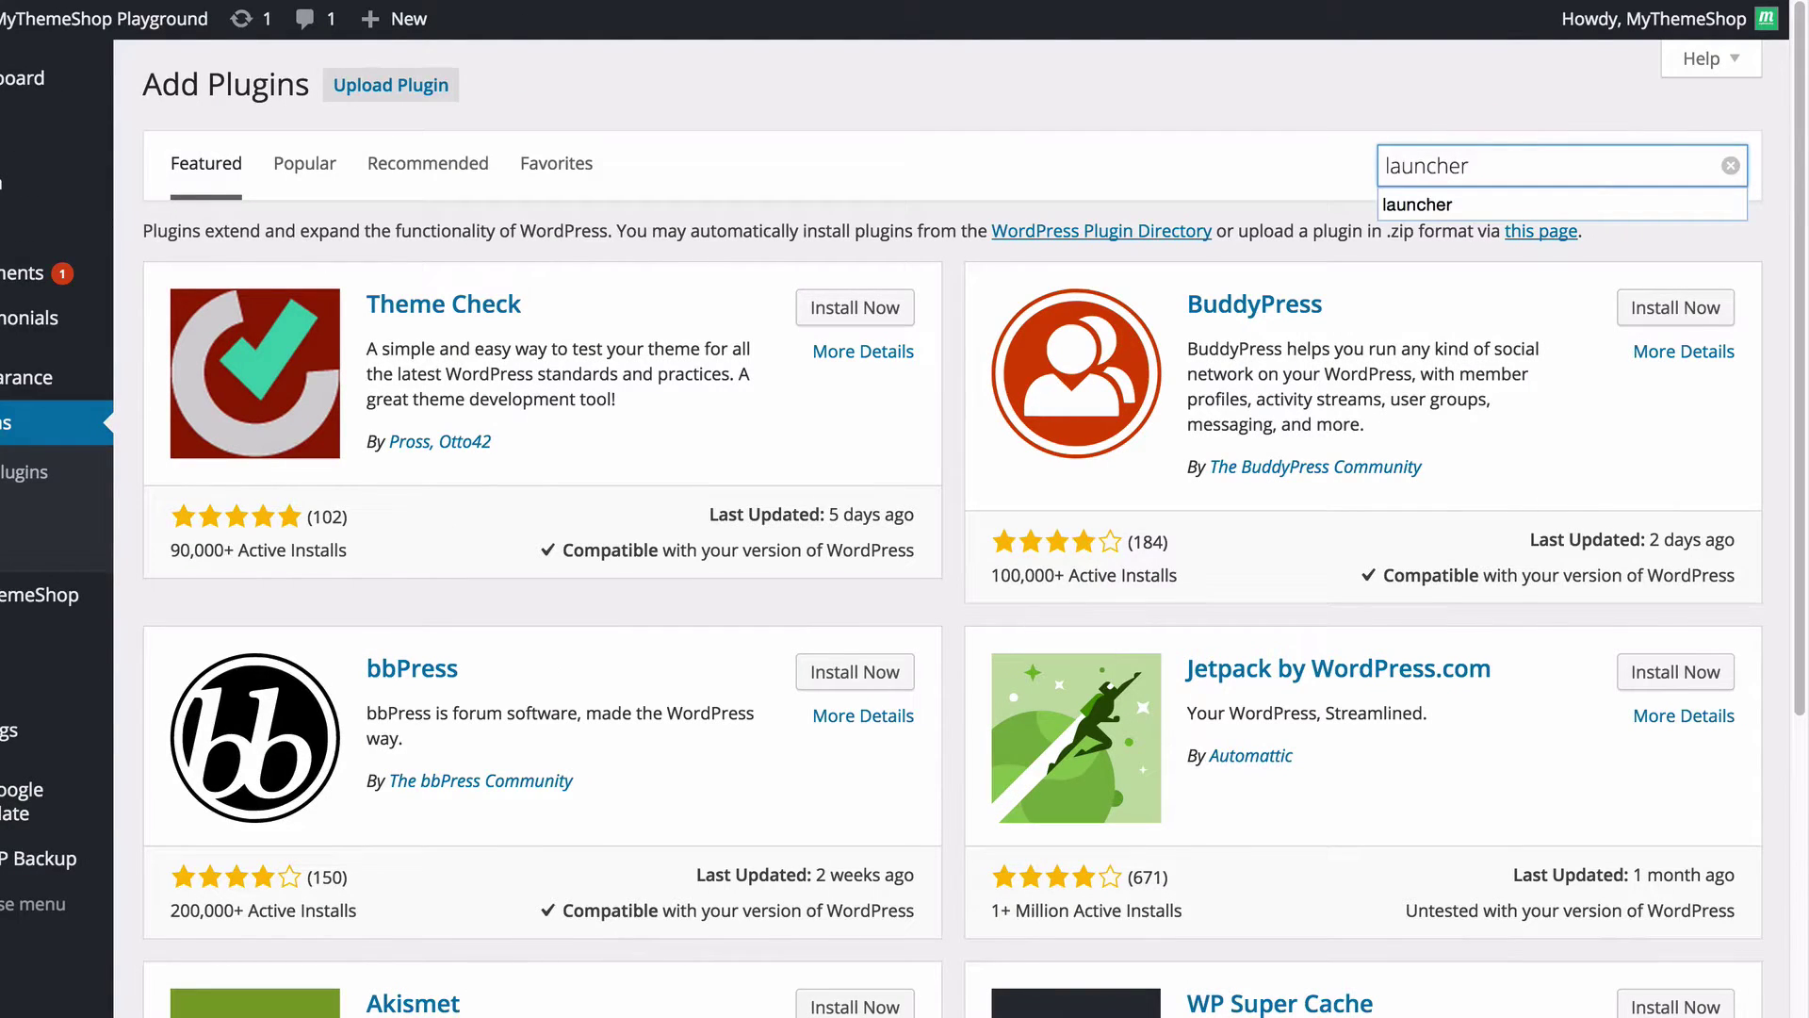
key("Return")
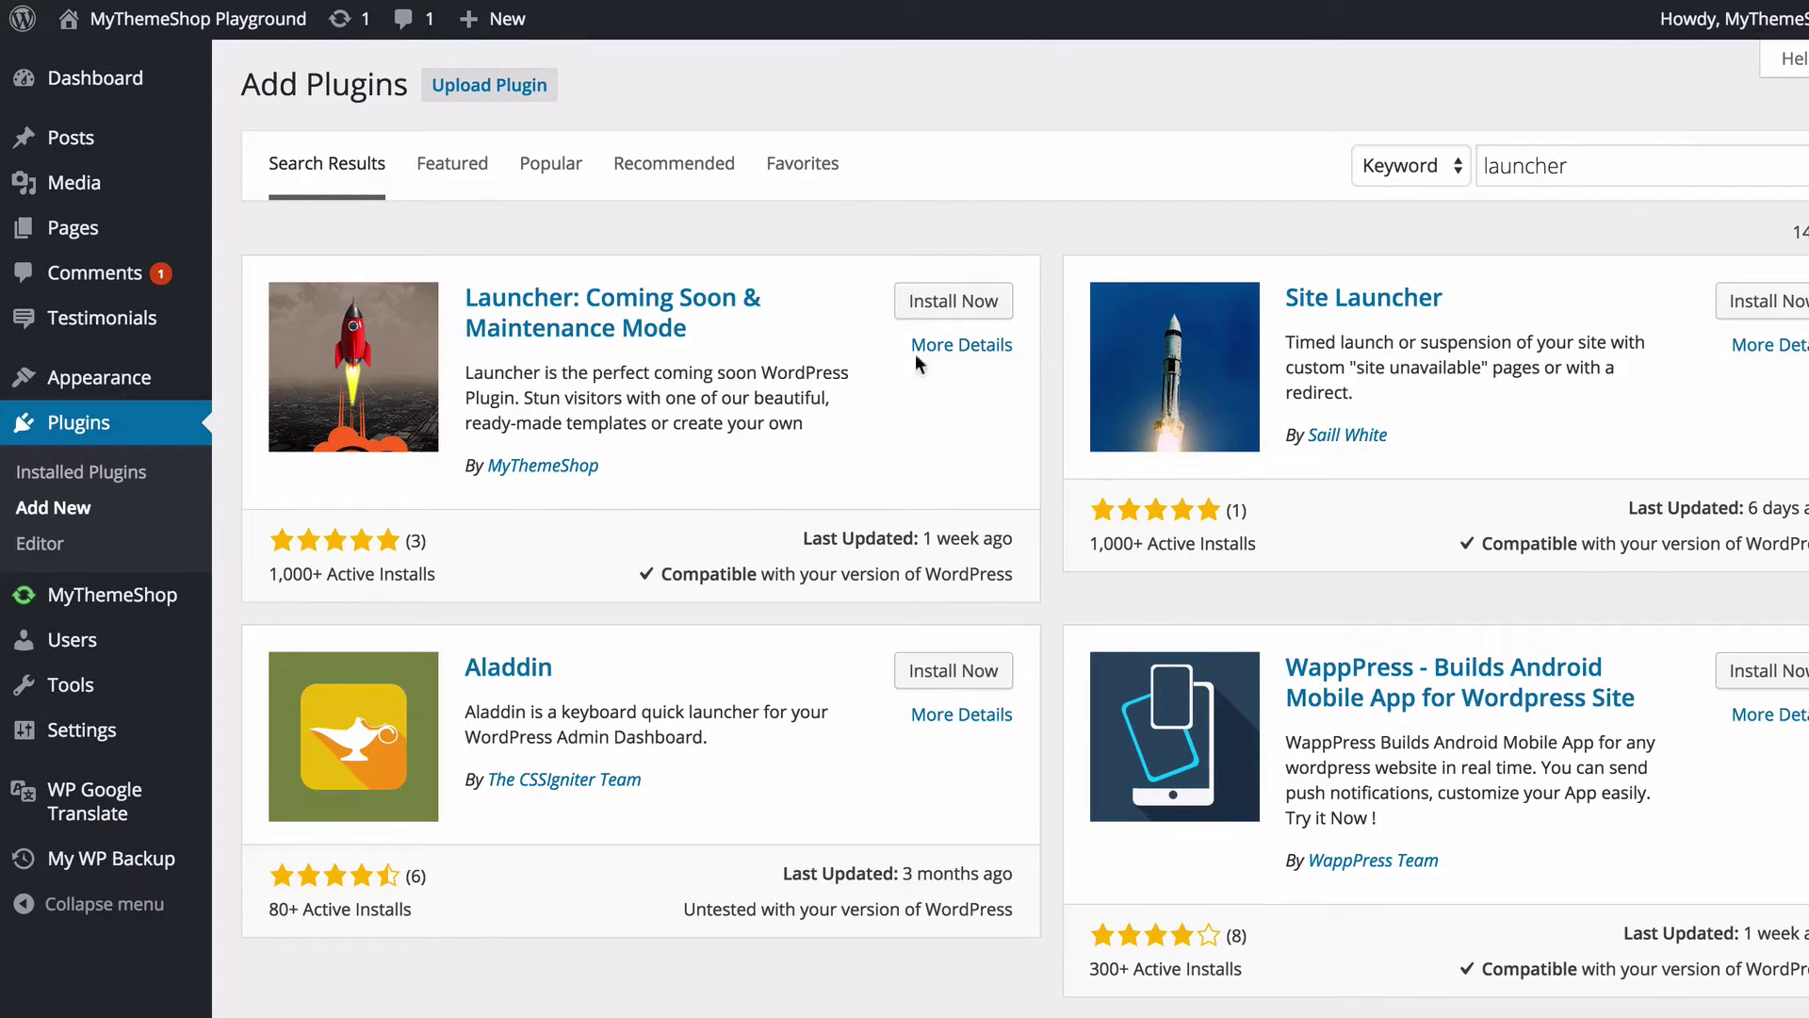
left_click(932, 307)
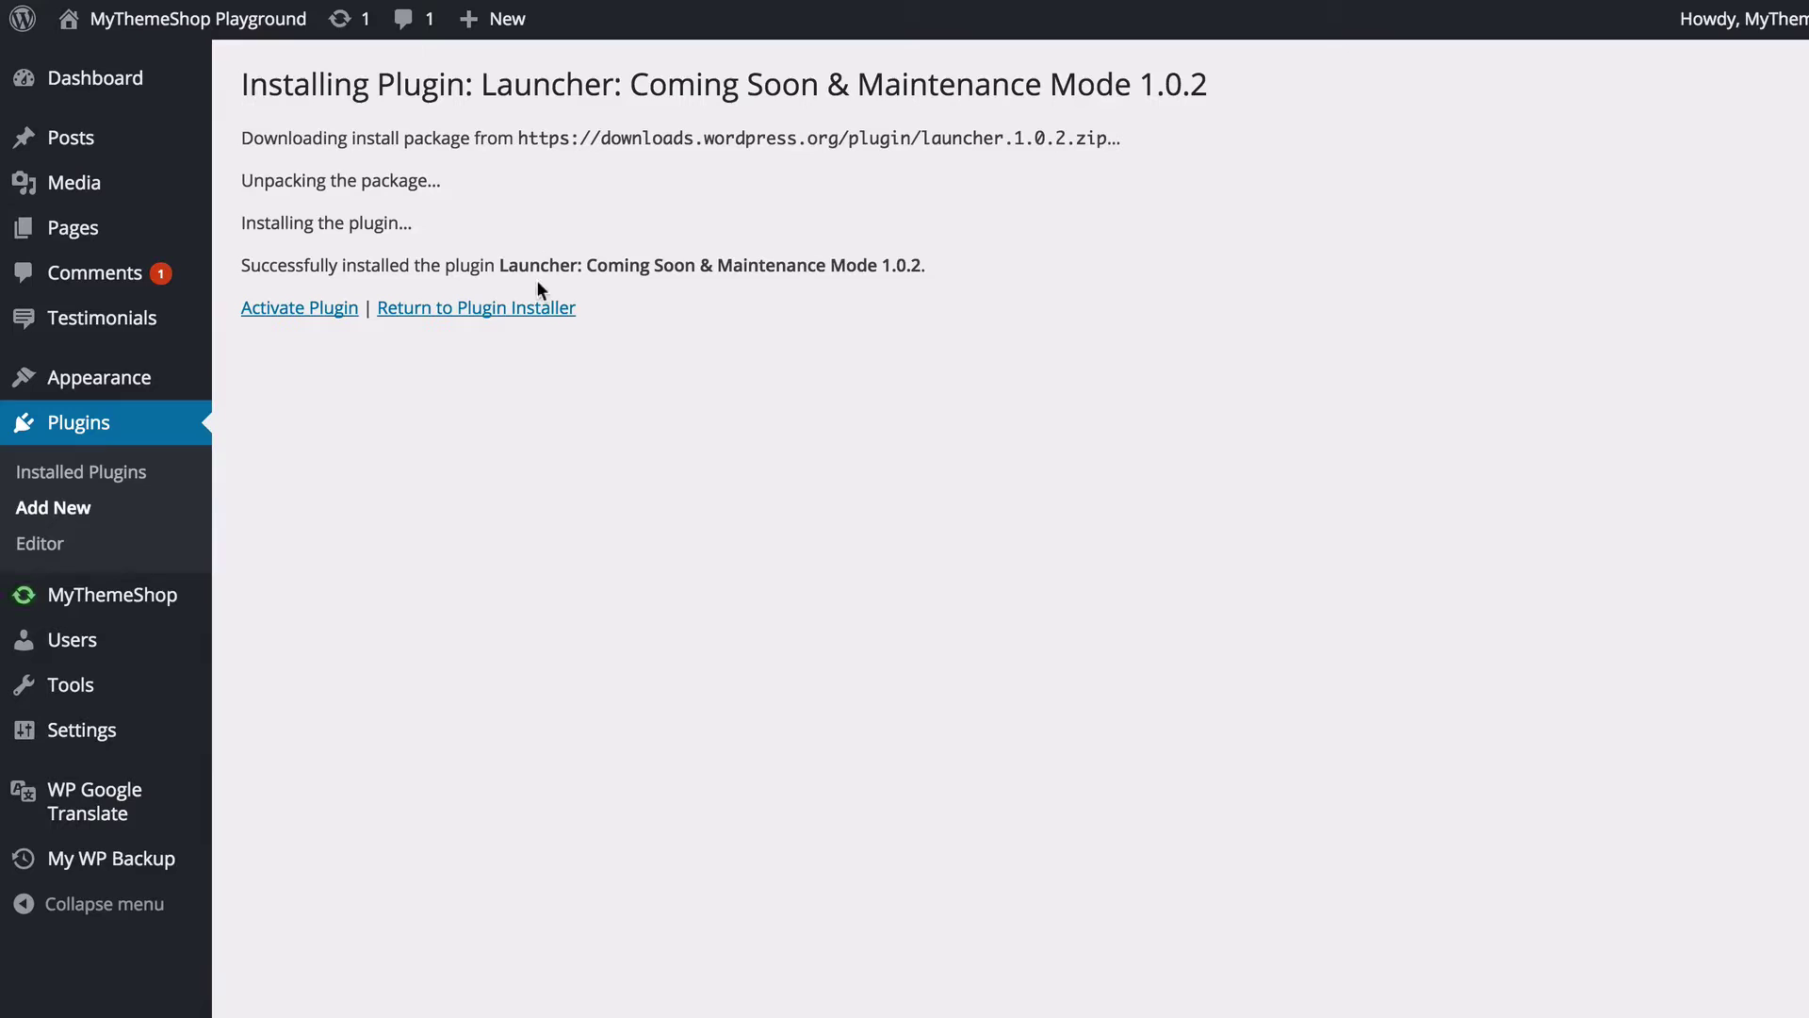
left_click(311, 309)
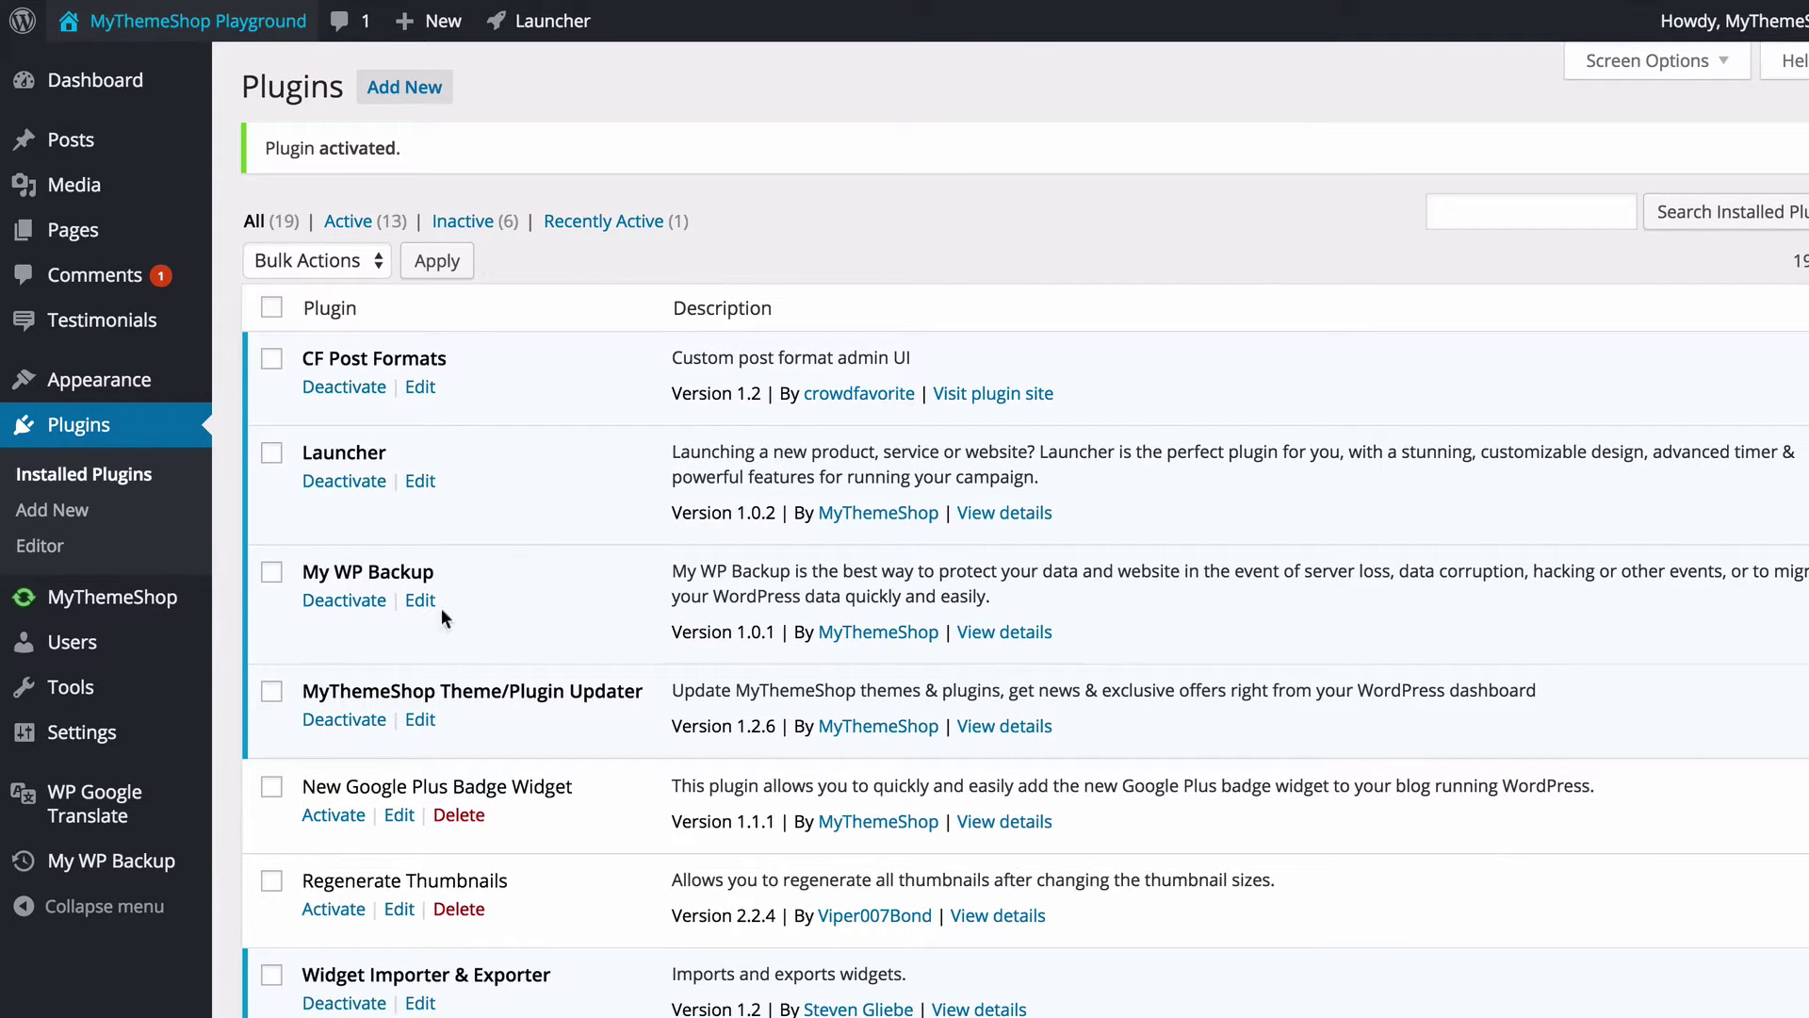
Step: Tick Enable Launcher Page and open the favicon media library, closing it without choosing an image
mouse_move(118, 735)
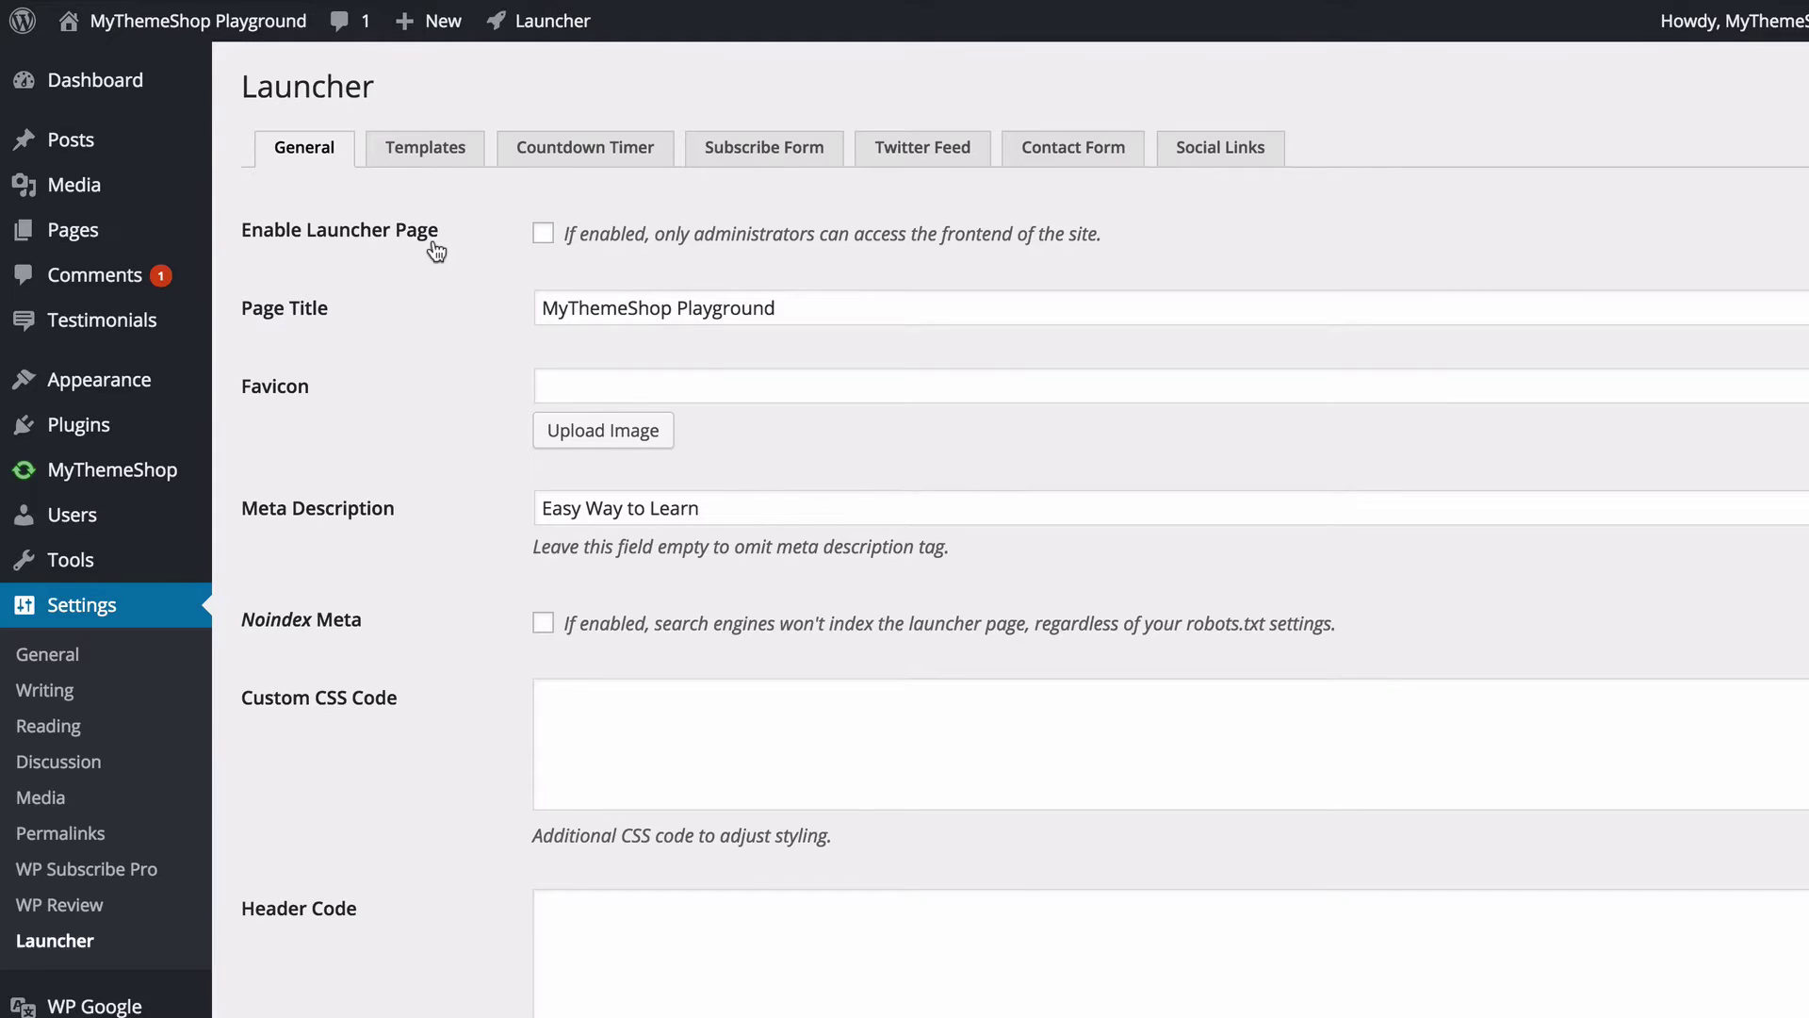
left_click(543, 233)
scroll(455, 302, "down", 1)
scroll(584, 297, "down", 2)
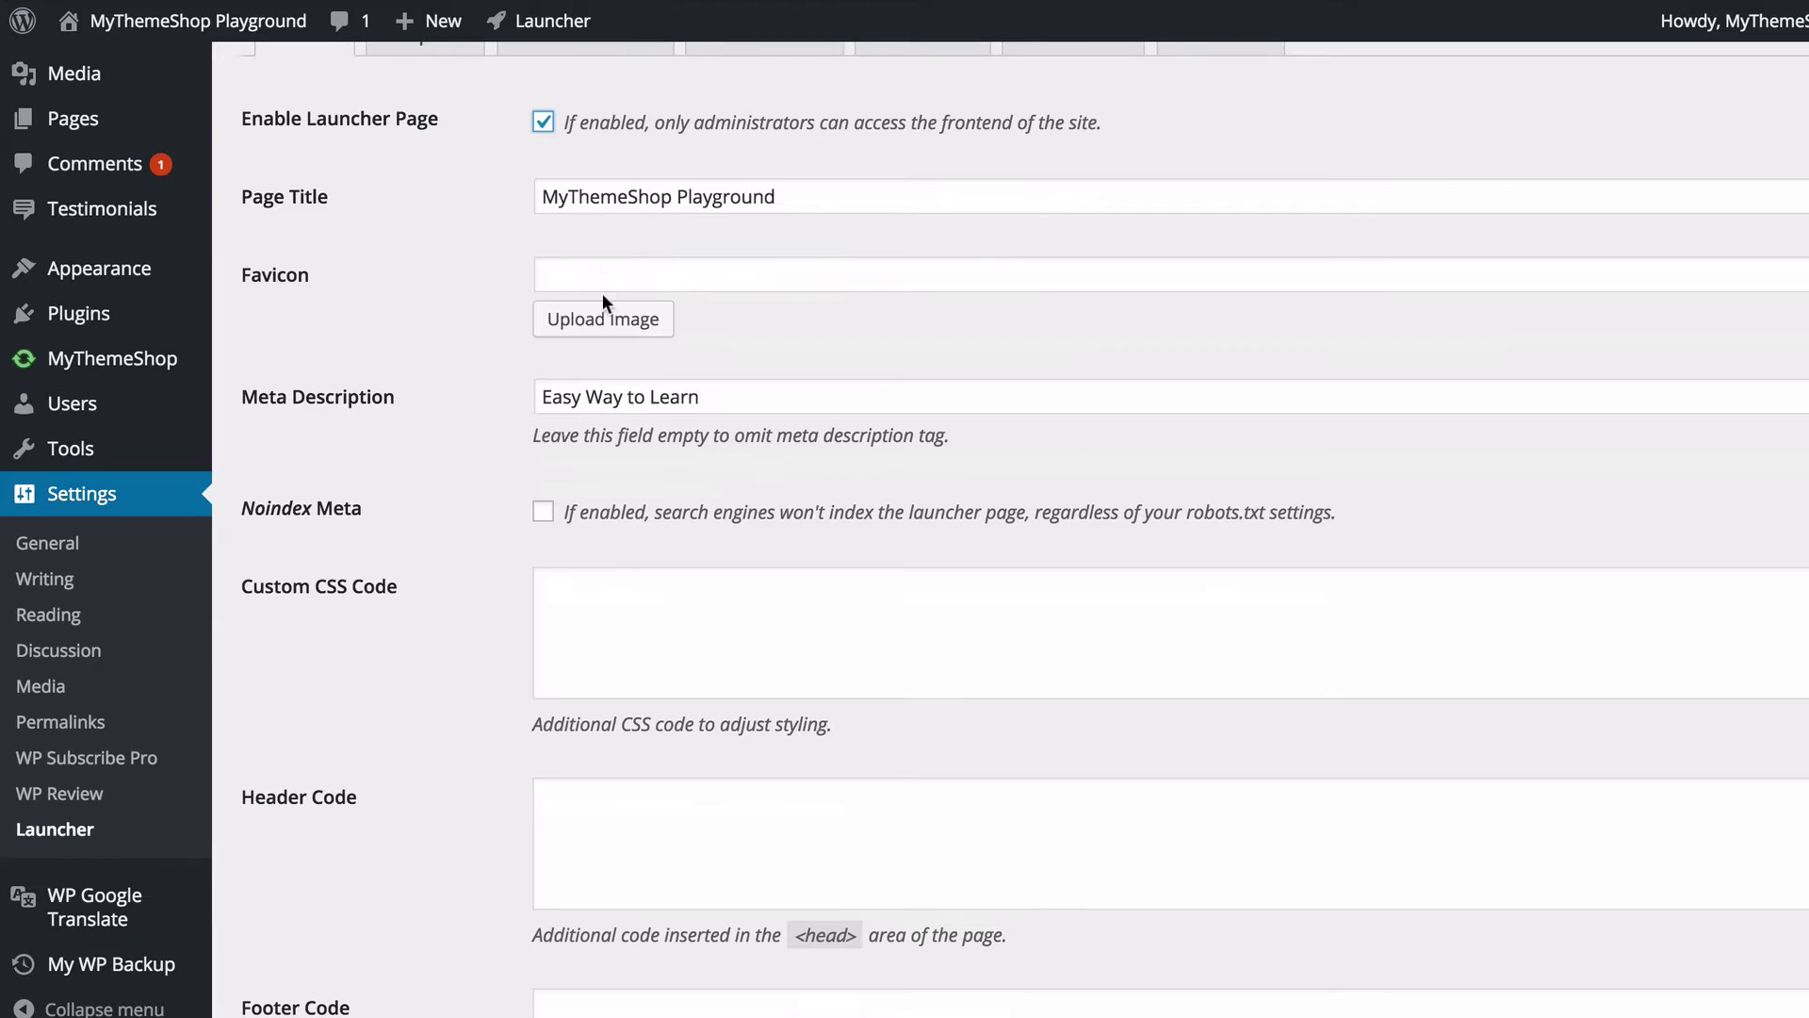
left_click(566, 323)
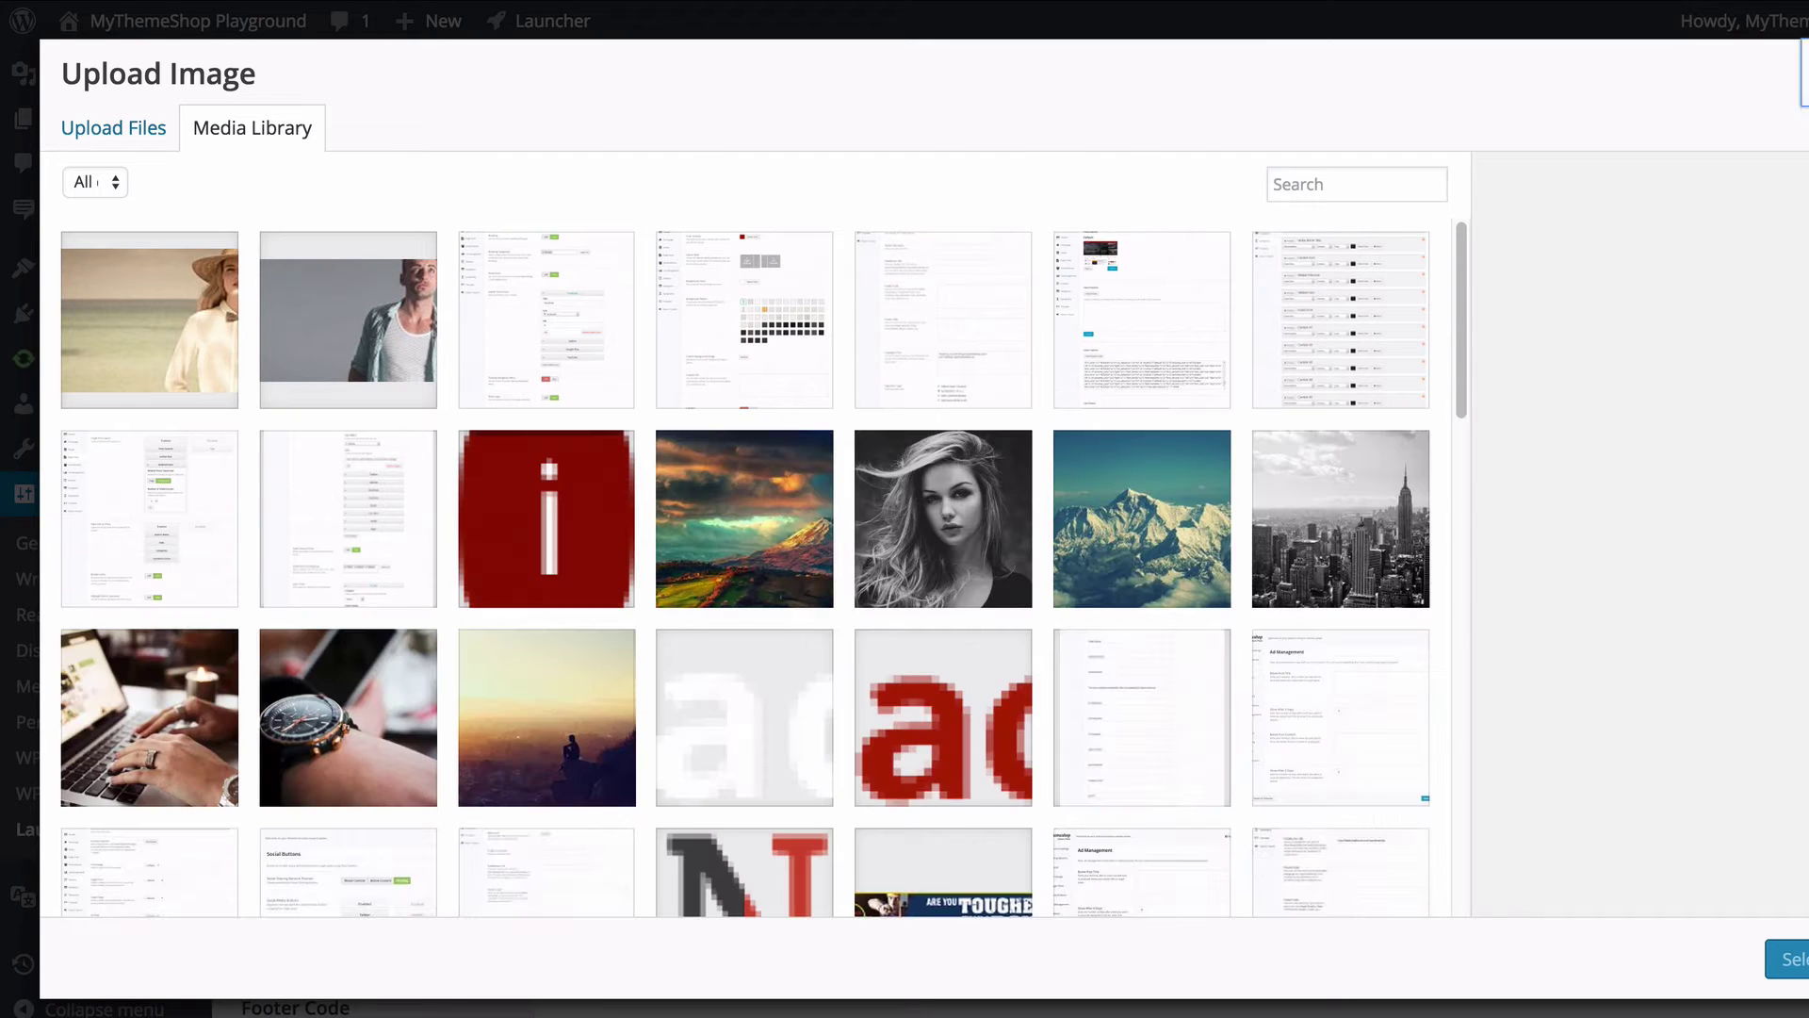
key("Escape")
Step: Review the custom CSS, header and footer code boxes, leaving them empty
scroll(490, 415, "down", 2)
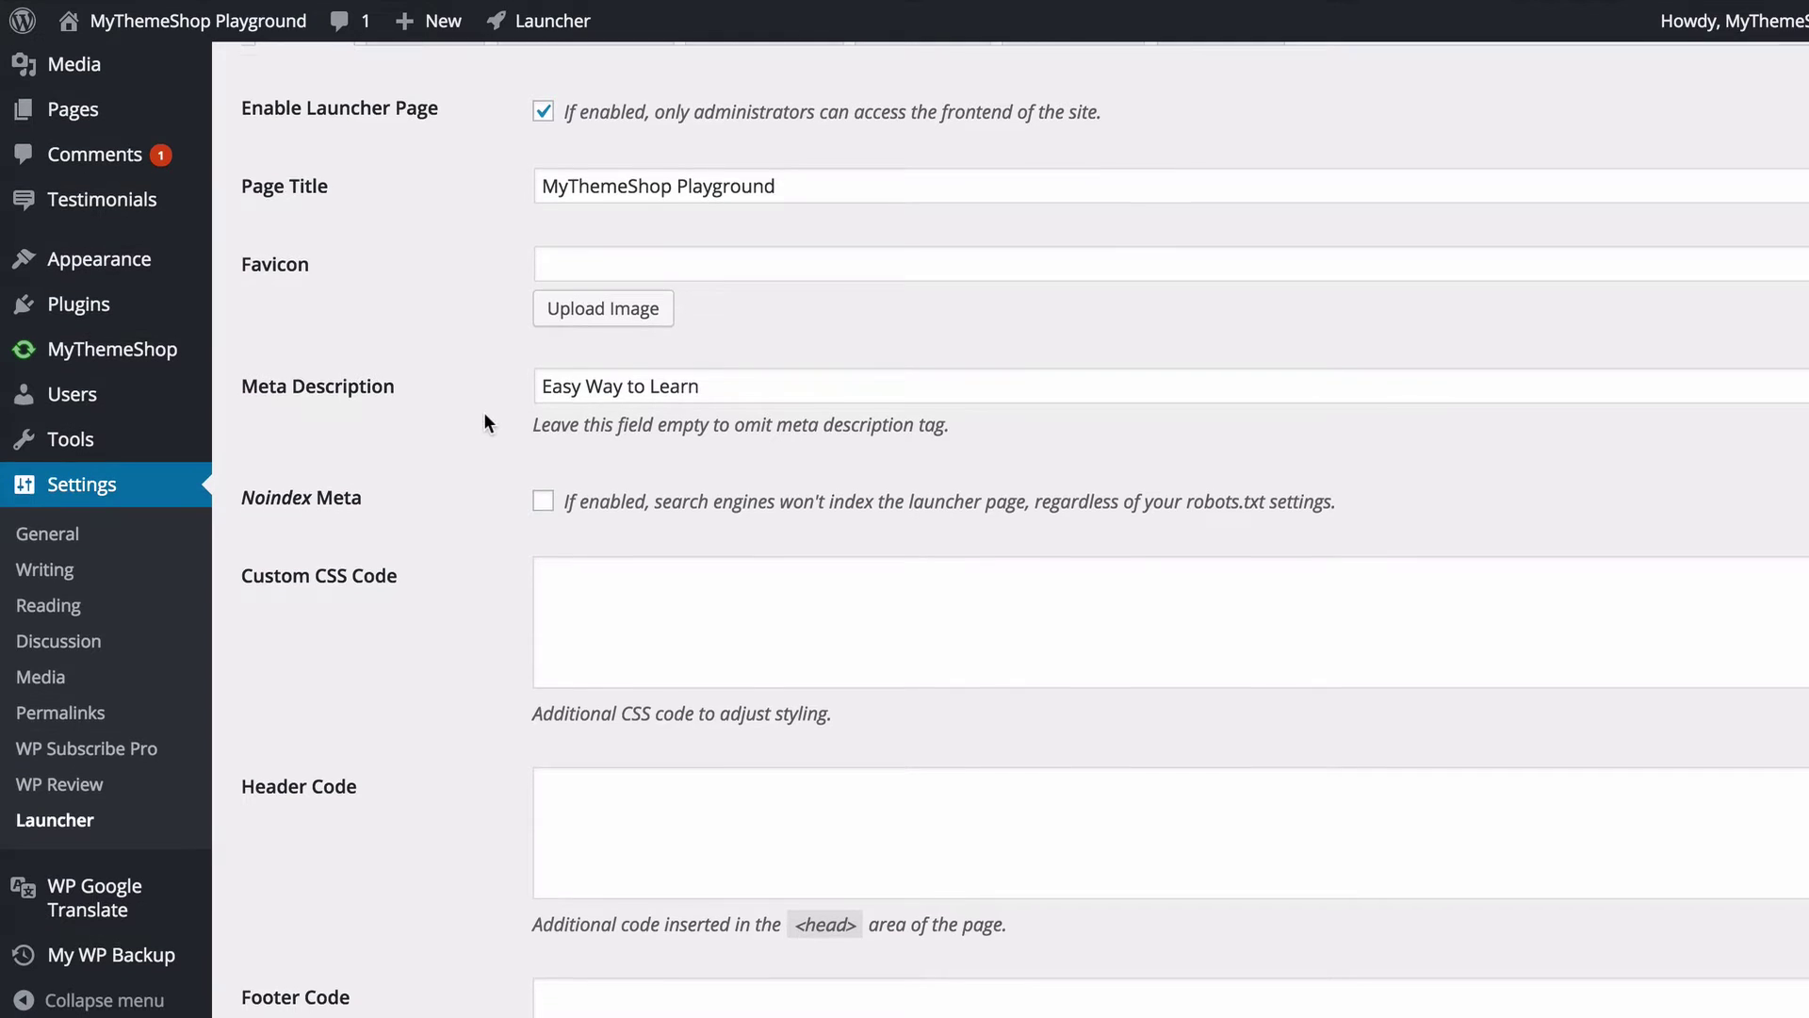
scroll(469, 337, "down", 3)
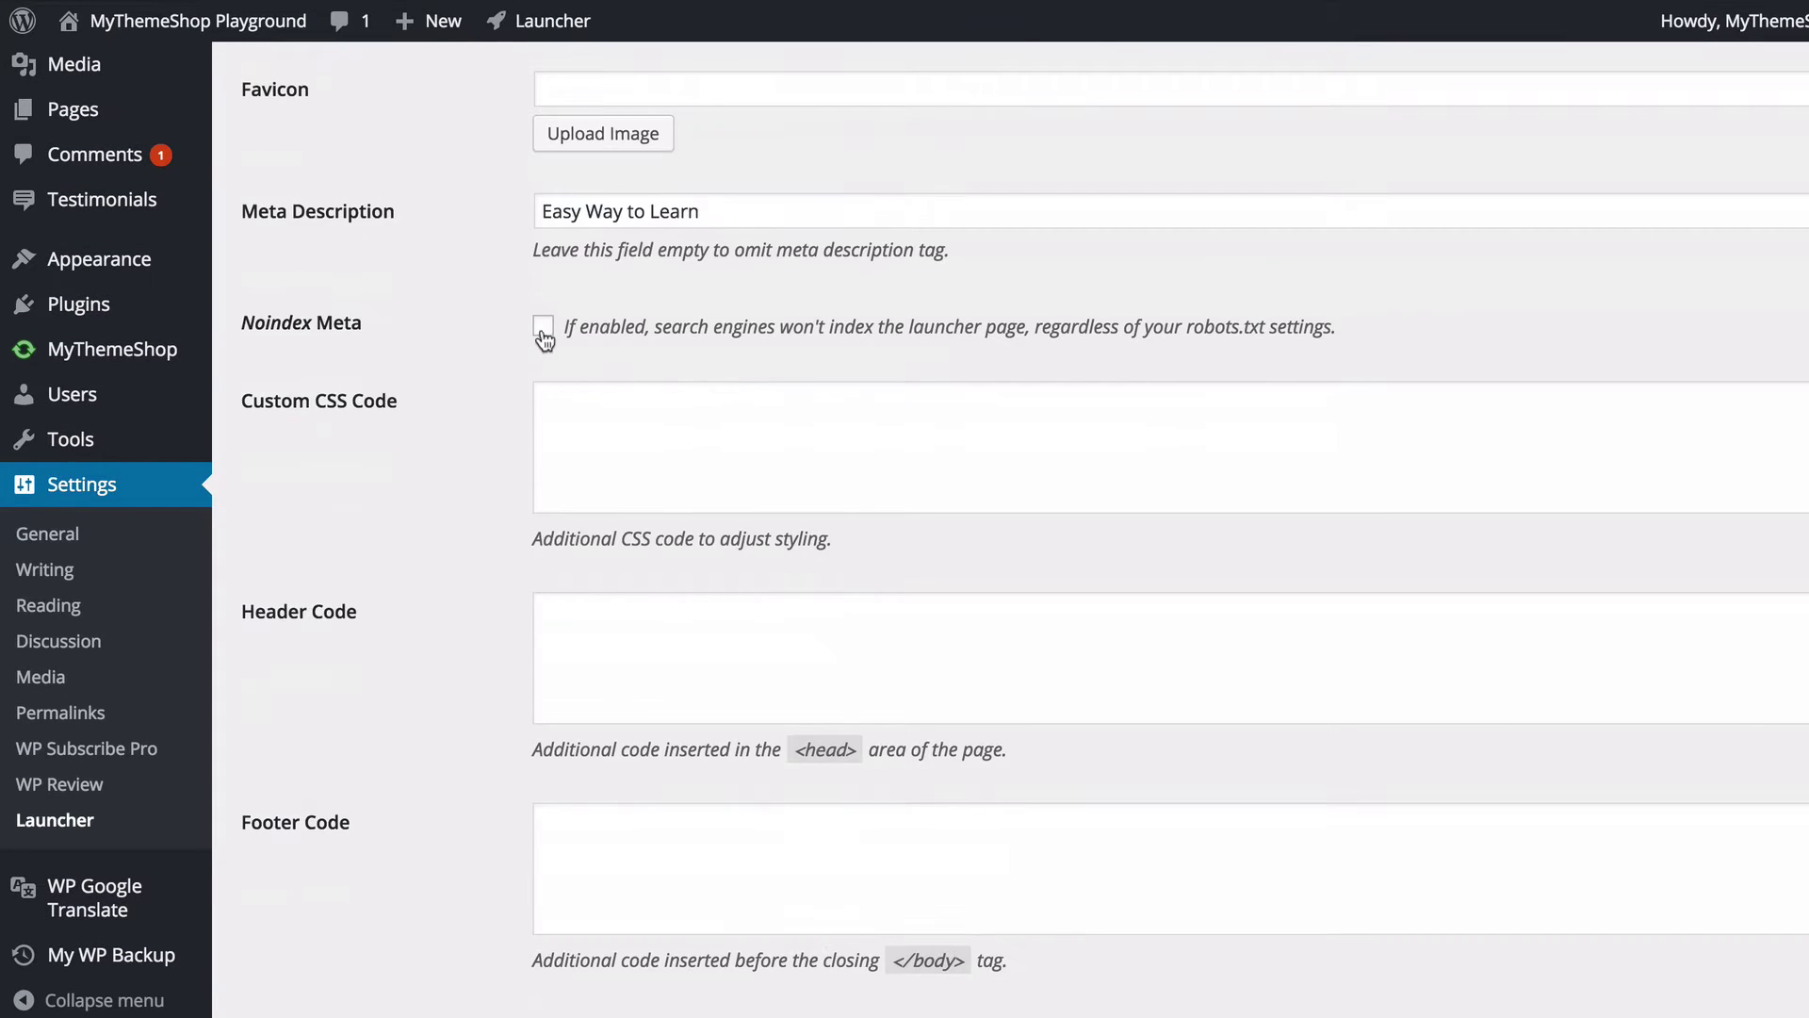
scroll(462, 373, "down", 4)
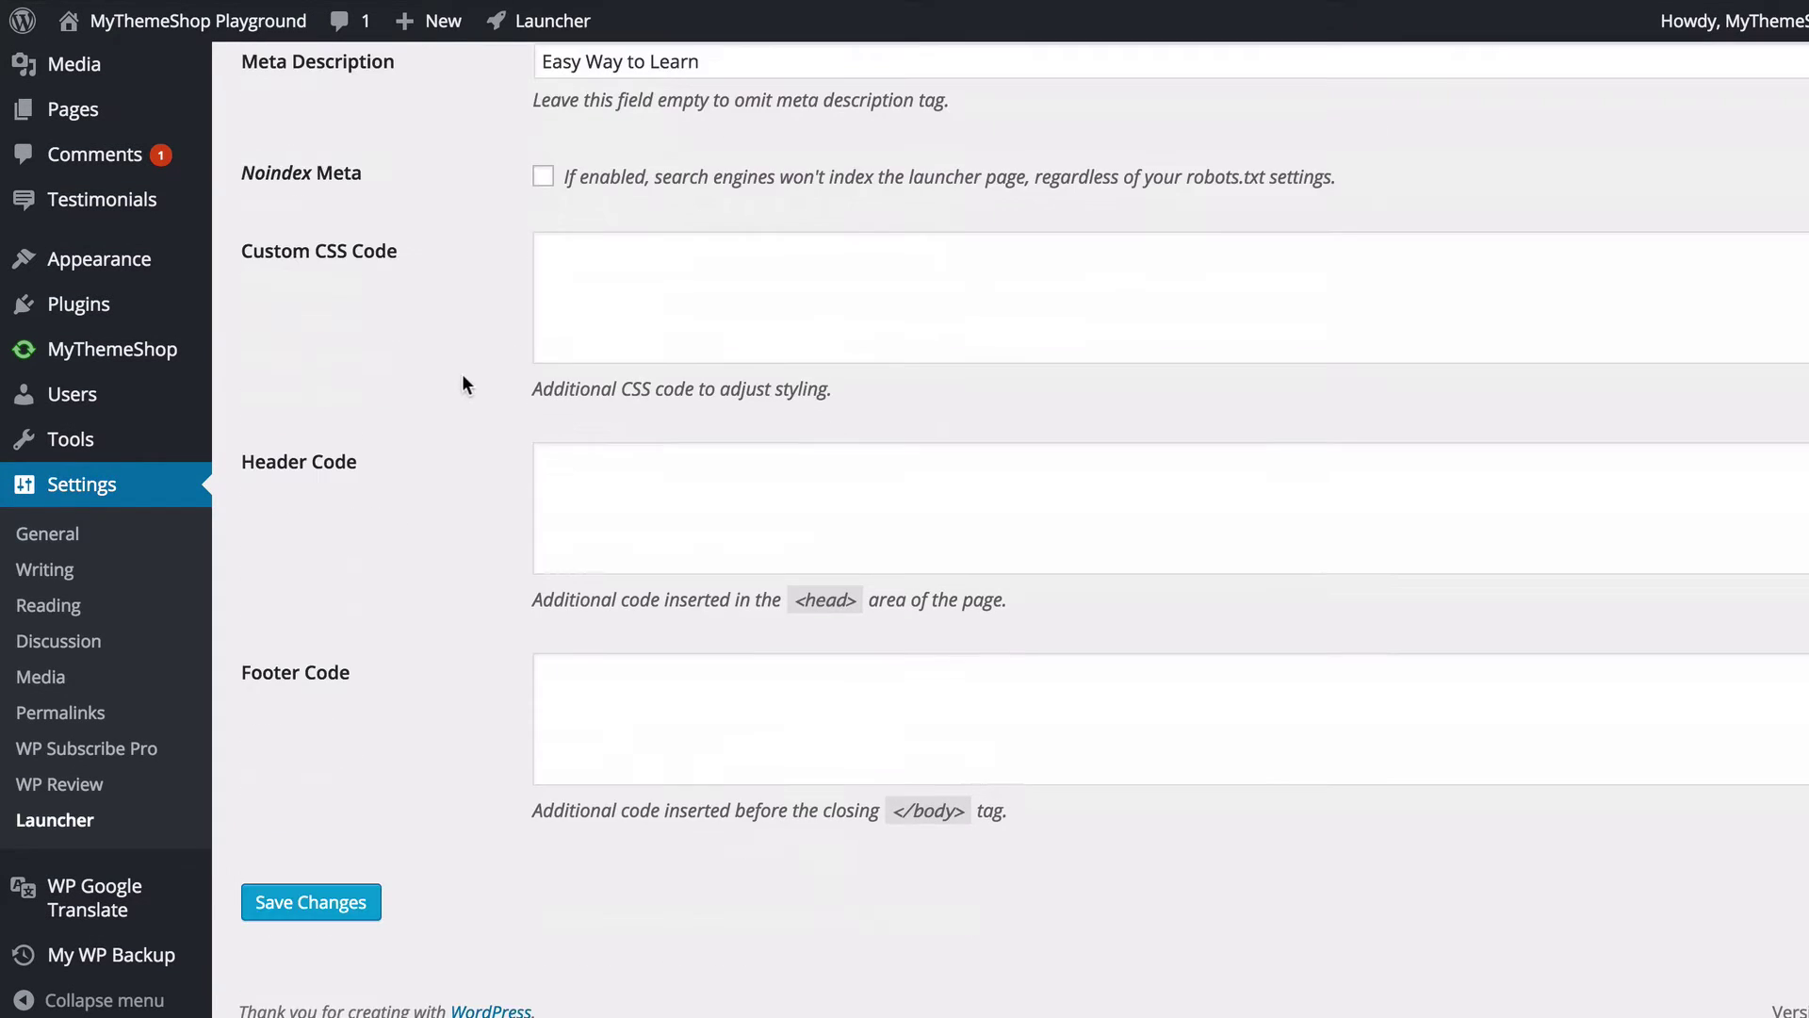
left_click(600, 321)
left_click(463, 368)
left_click(602, 513)
left_click(623, 731)
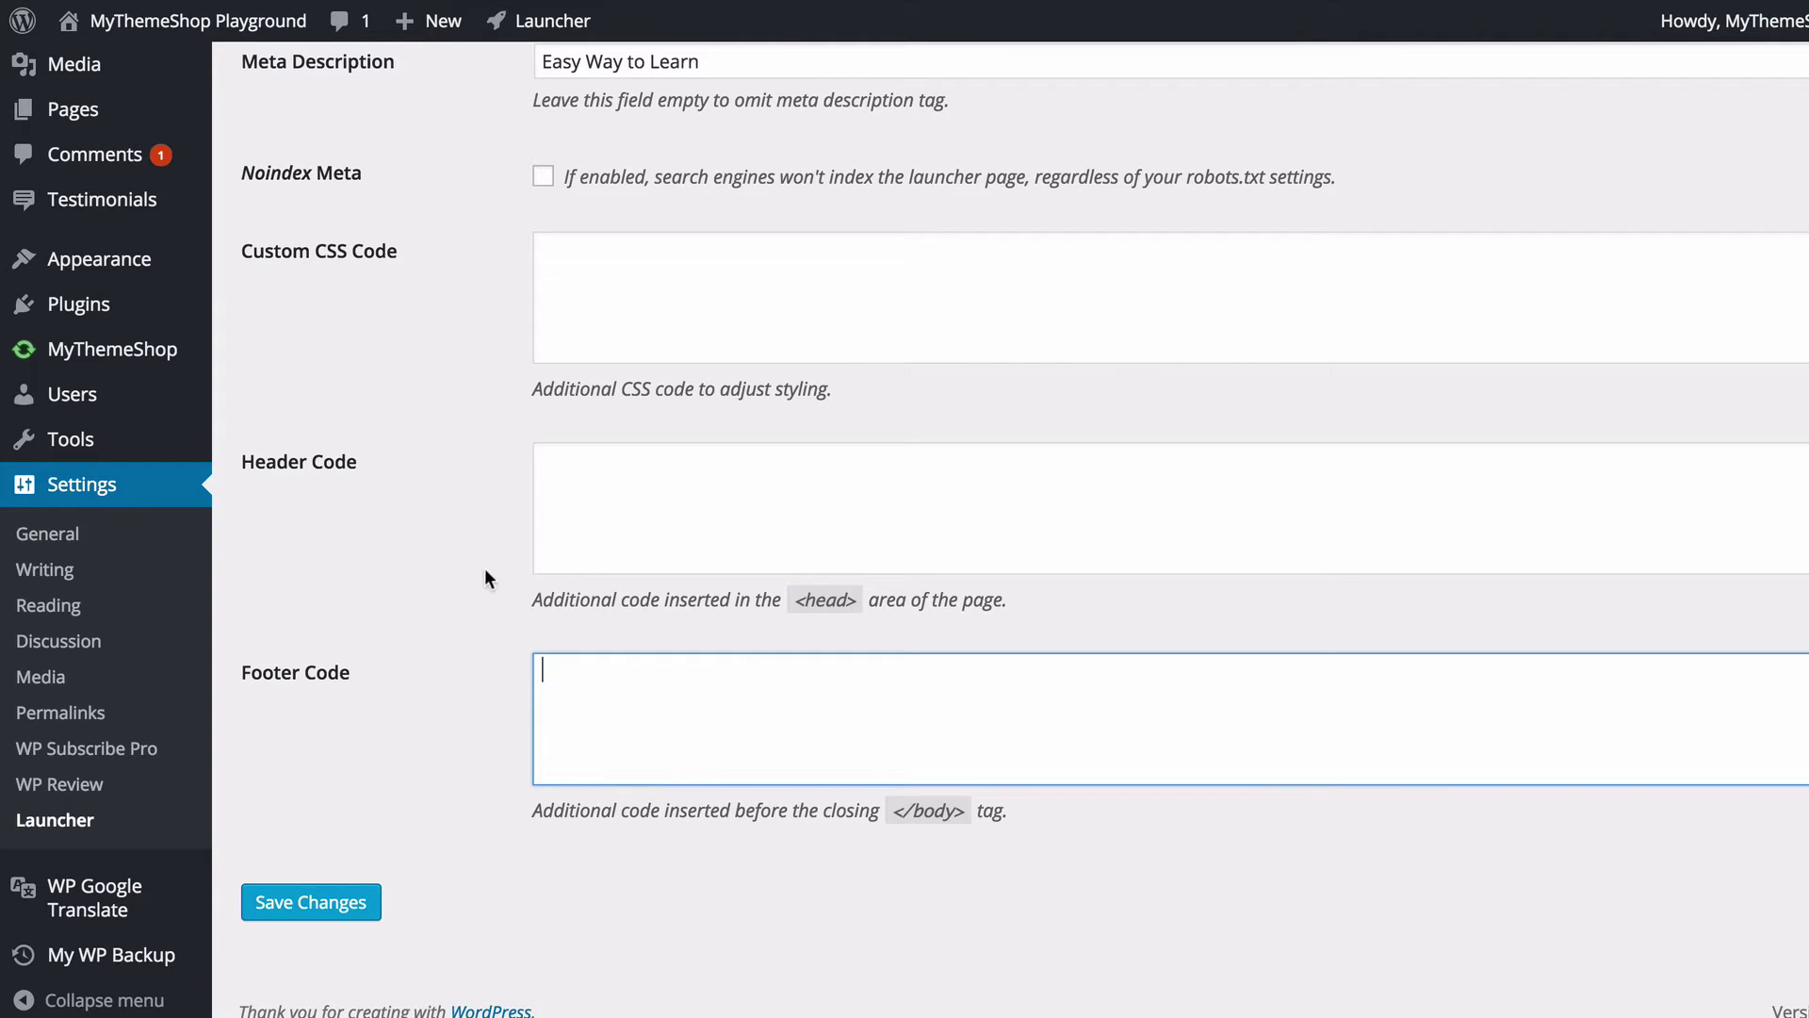
left_click(456, 526)
scroll(456, 527, "up", 6)
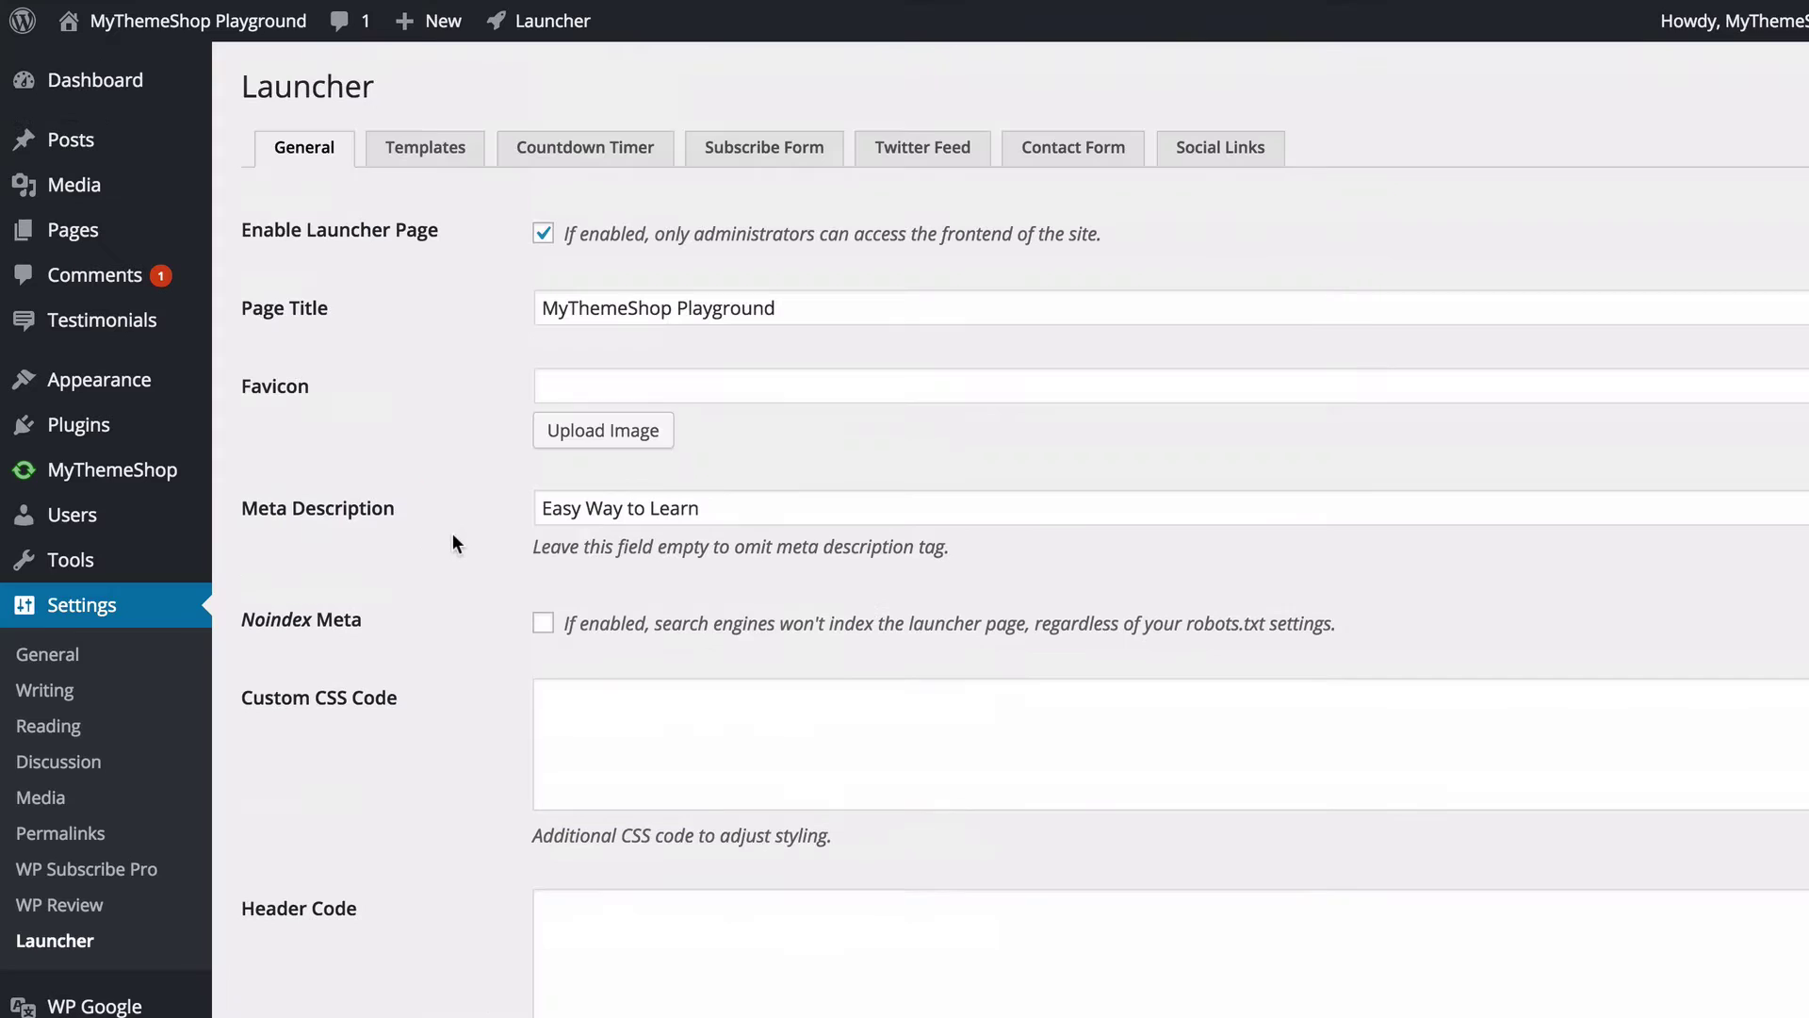
Step: Browse the Launcher, Retro and Rocket templates, select Launcher, and go to Countdown Timer settings
left_click(406, 156)
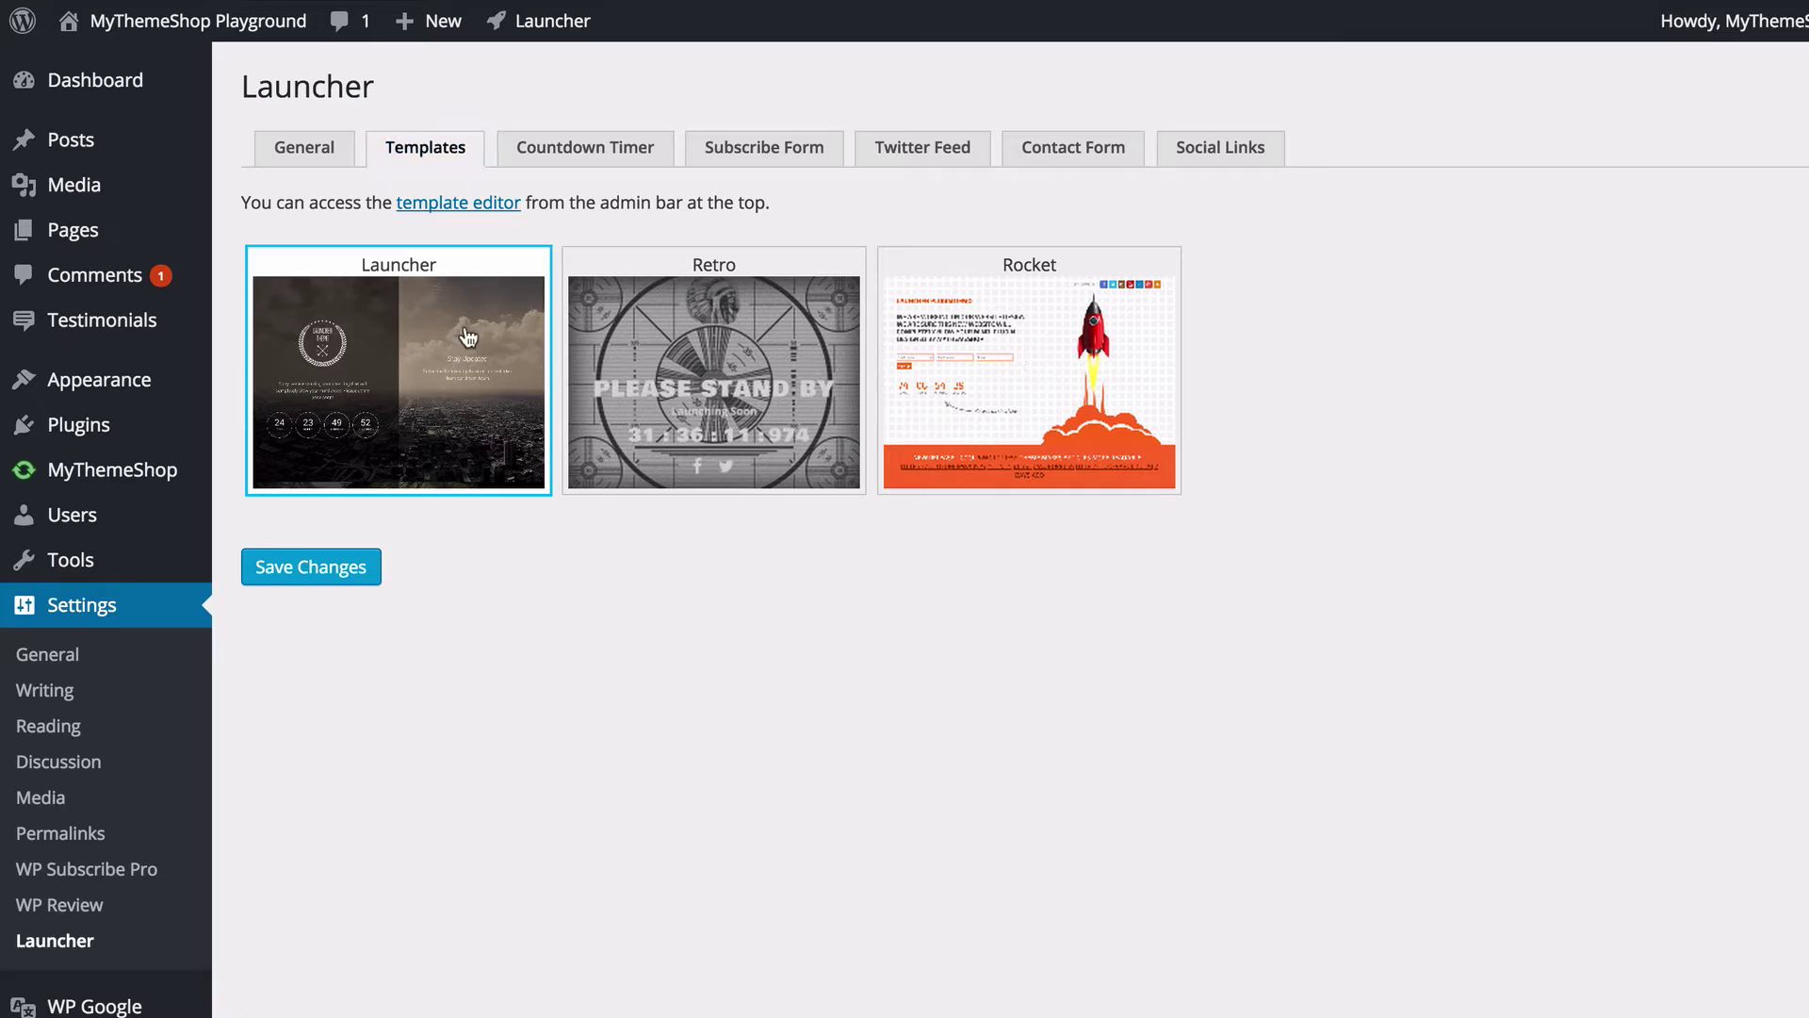
left_click(392, 385)
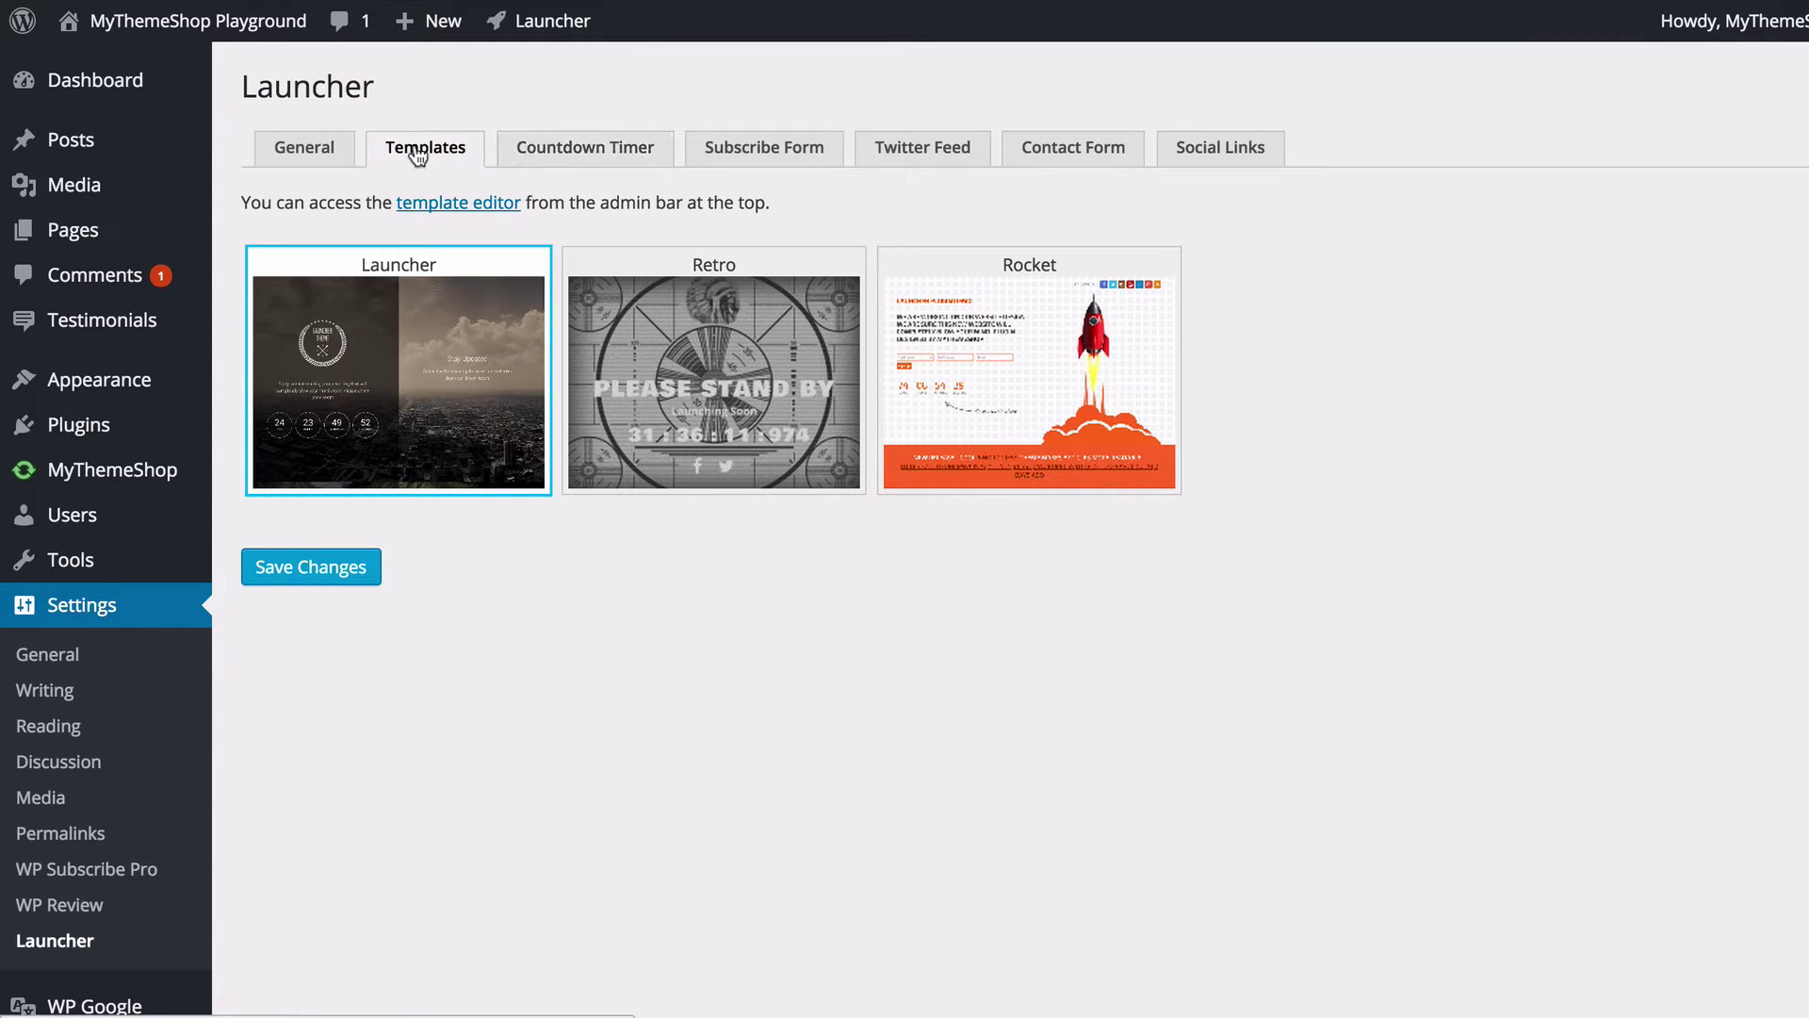
left_click(578, 148)
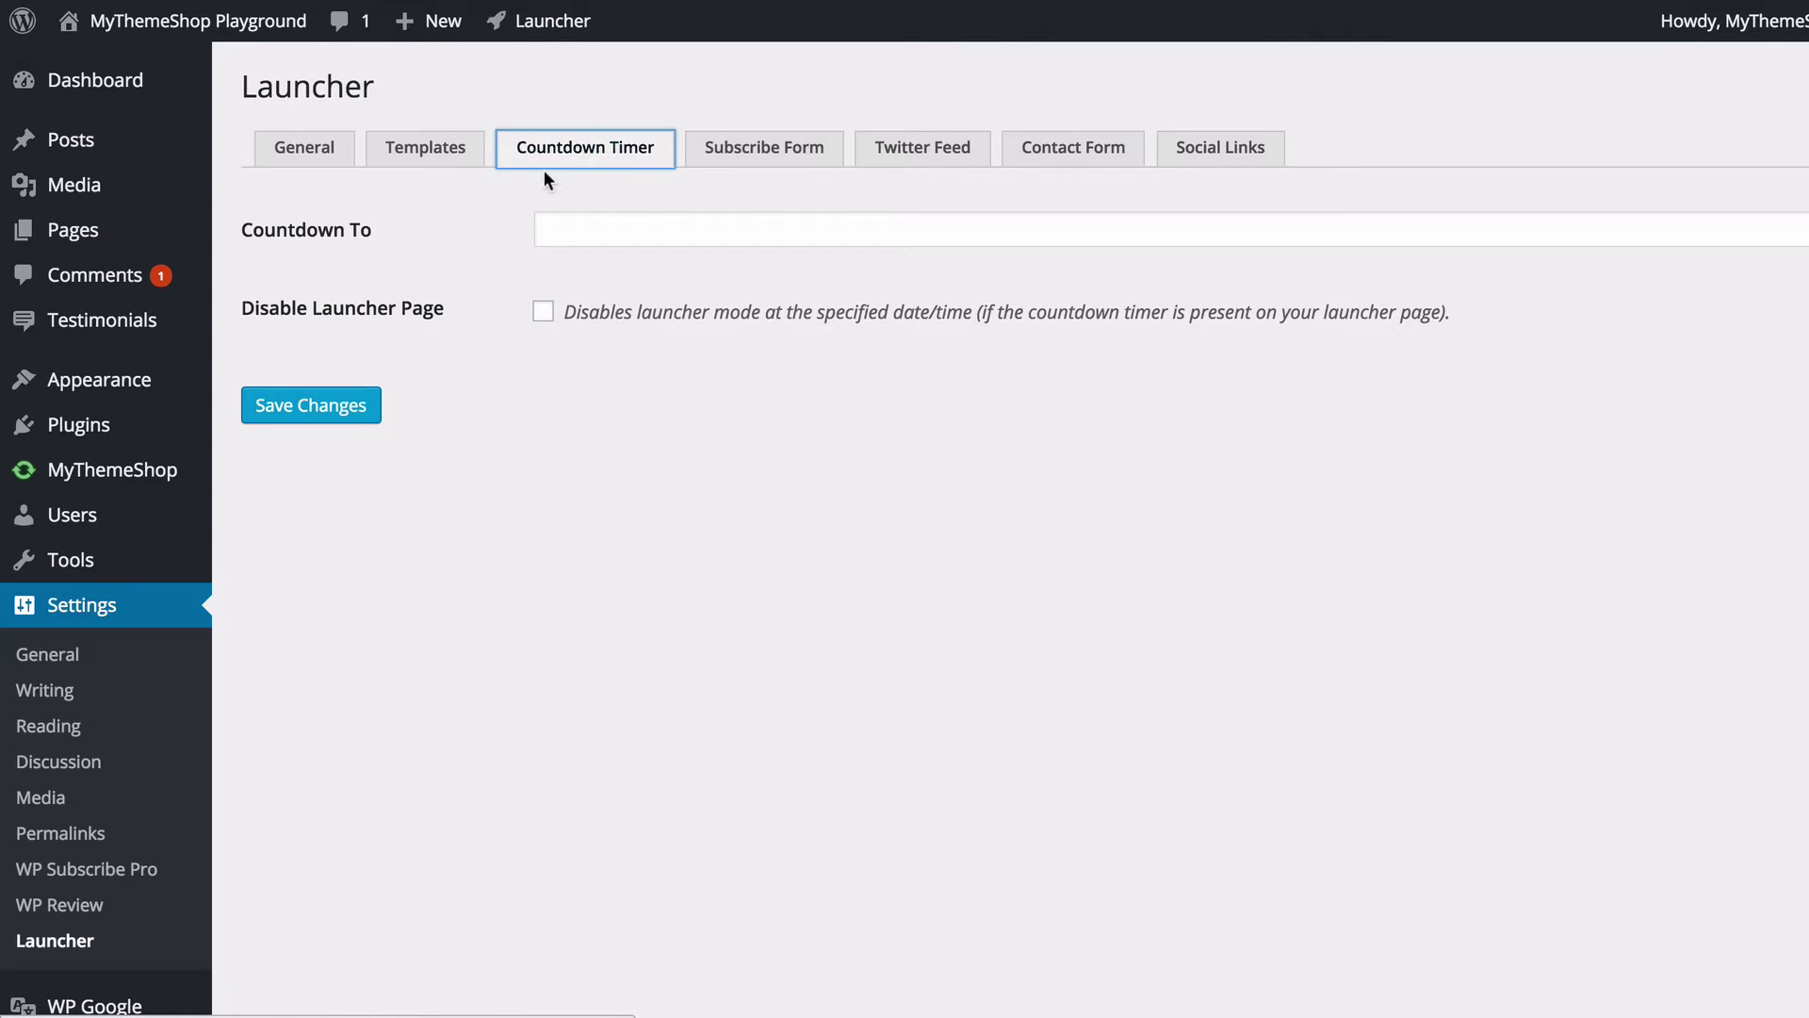
Step: Set Countdown To 01/01/2016 00:00 and tick Disable Launcher Page for when it ends
left_click(547, 228)
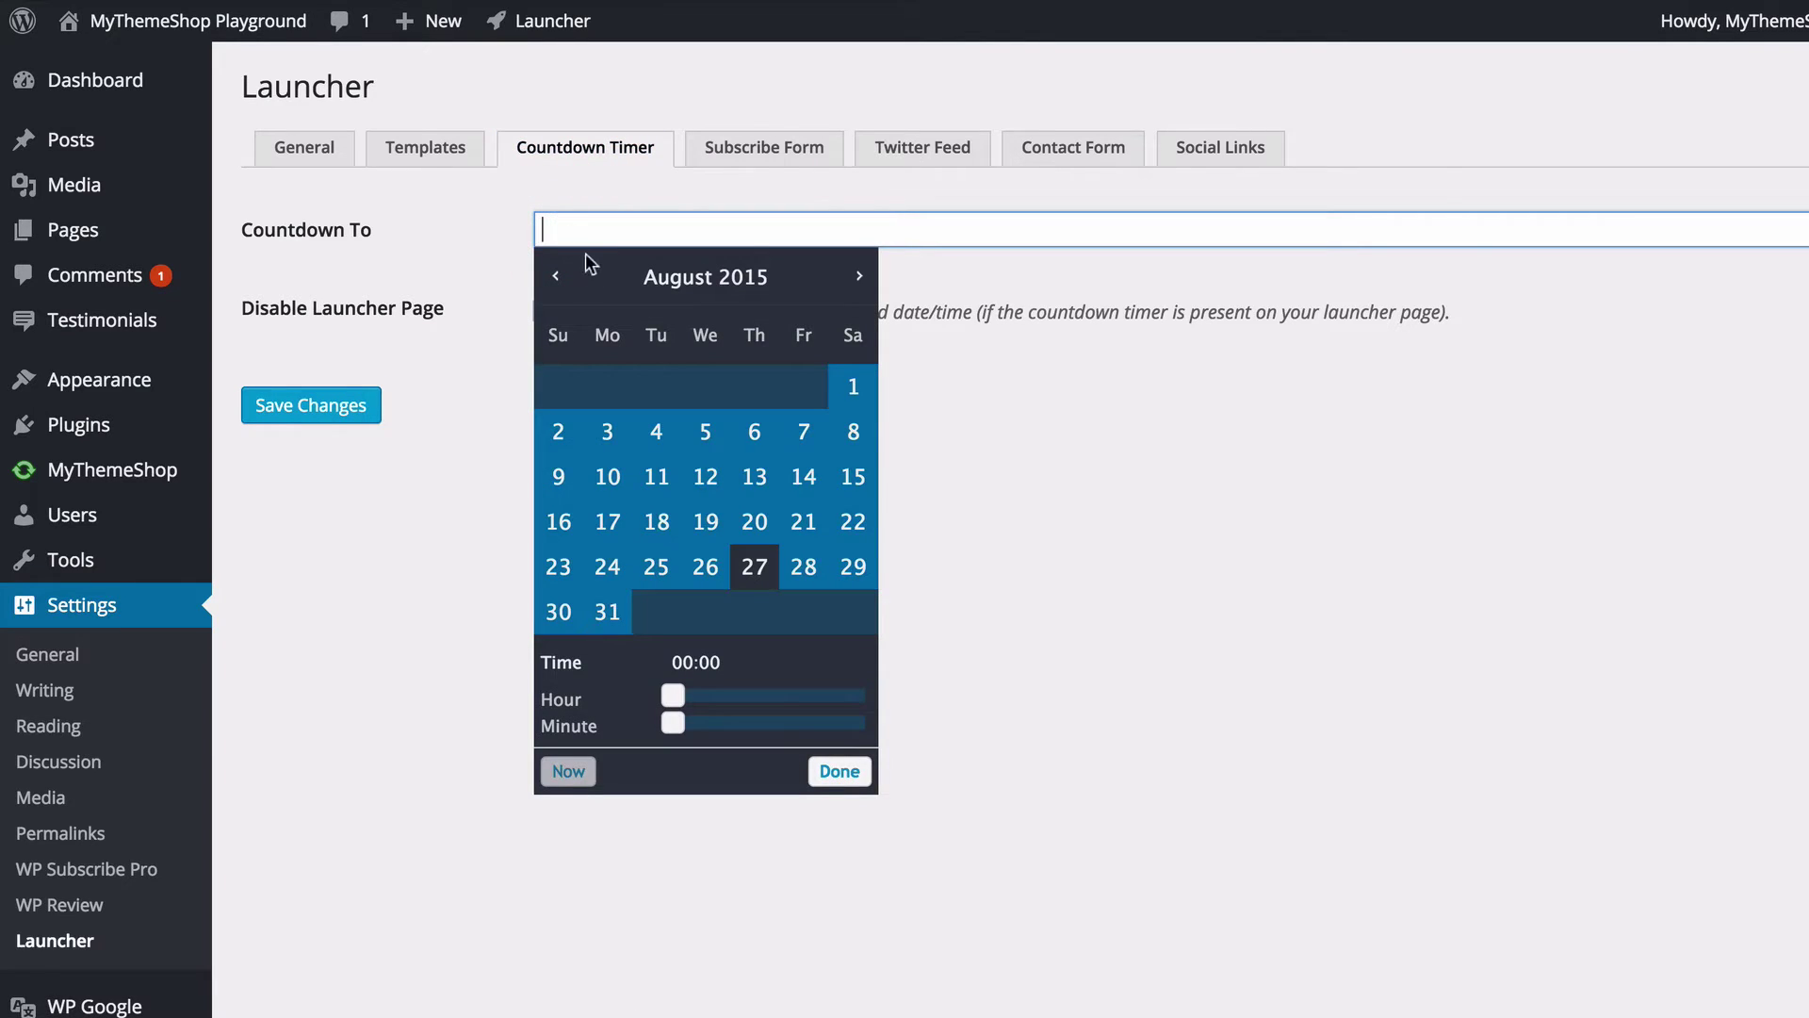
left_click(860, 276)
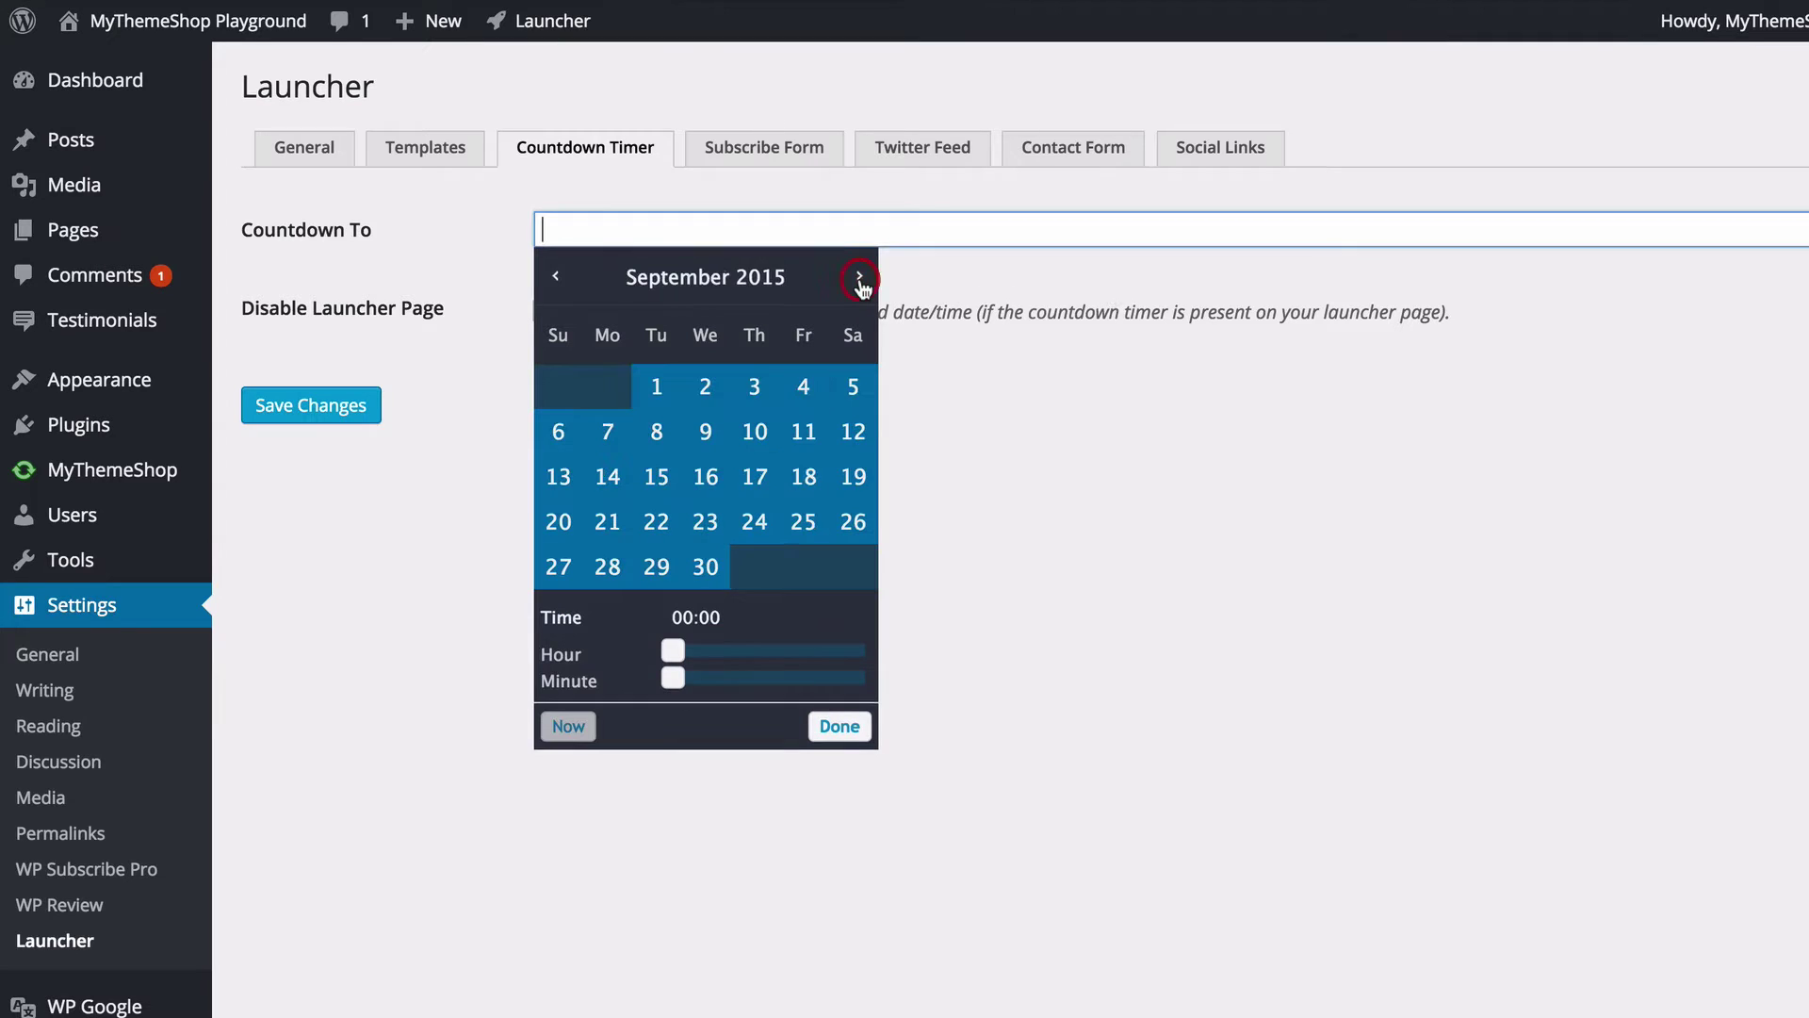
left_click(859, 276)
left_click(860, 276)
left_click(860, 276)
left_click(859, 276)
left_click(860, 276)
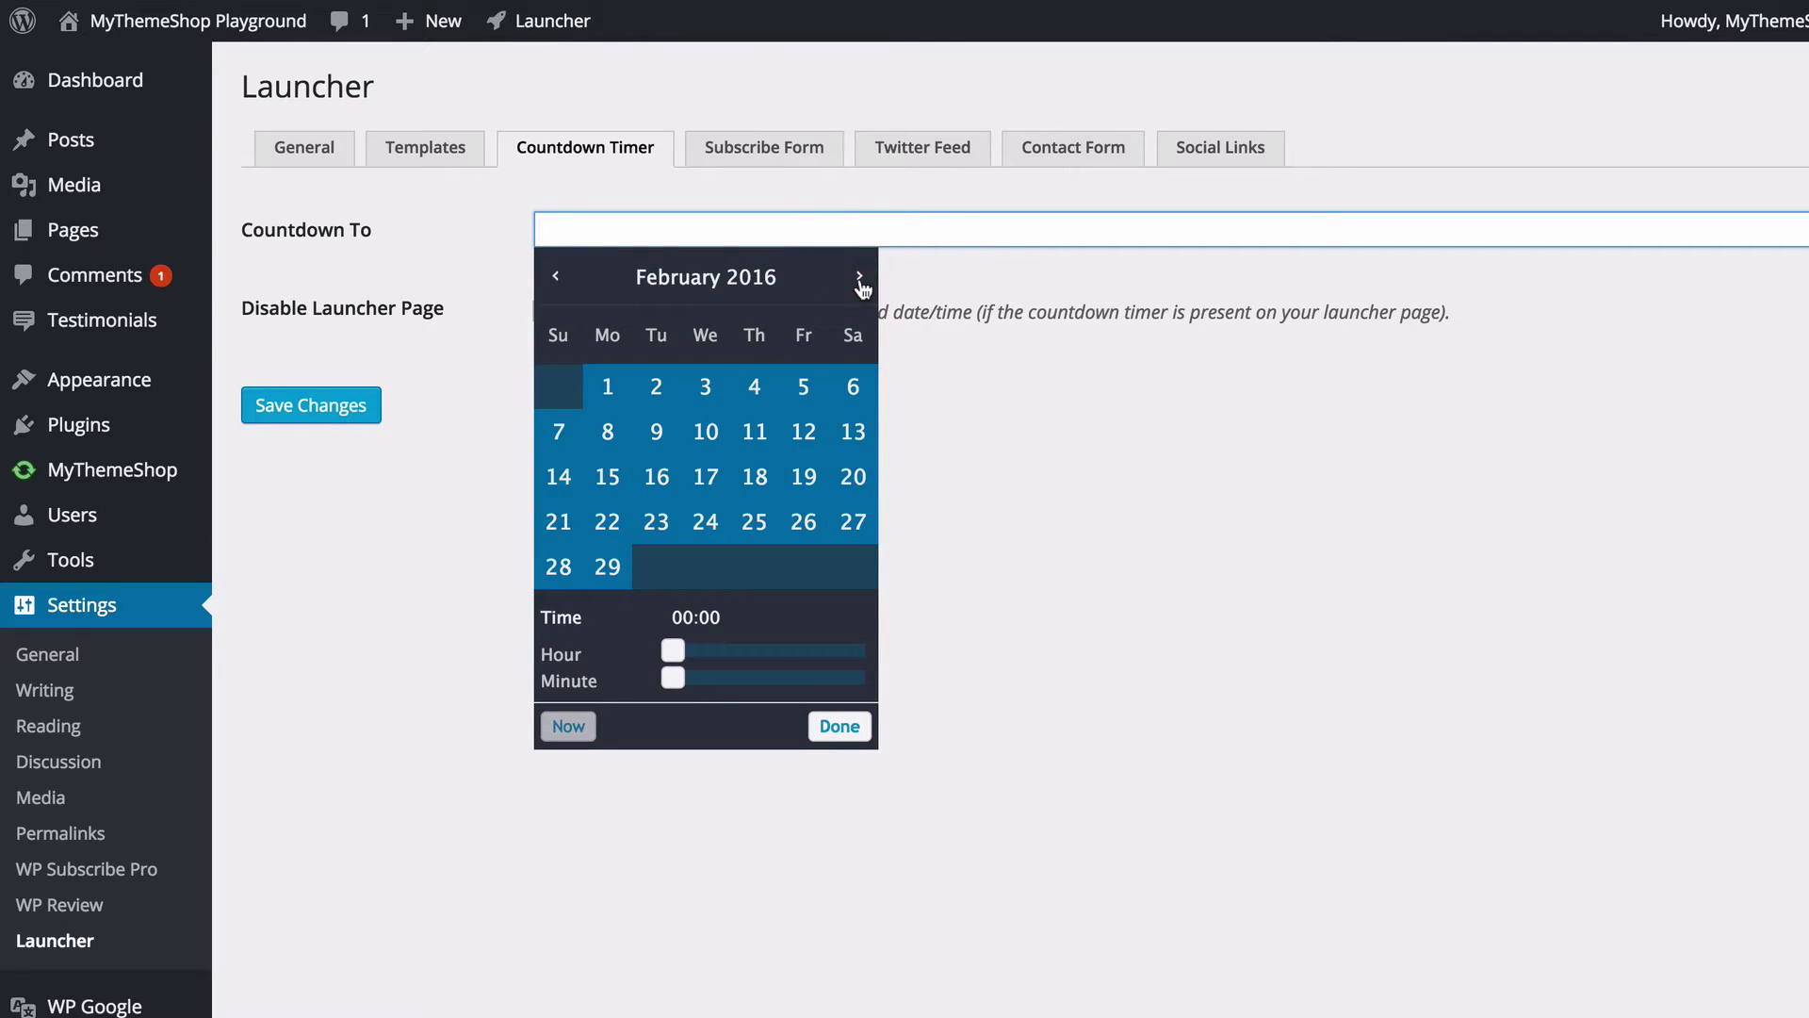
left_click(556, 275)
left_click(799, 386)
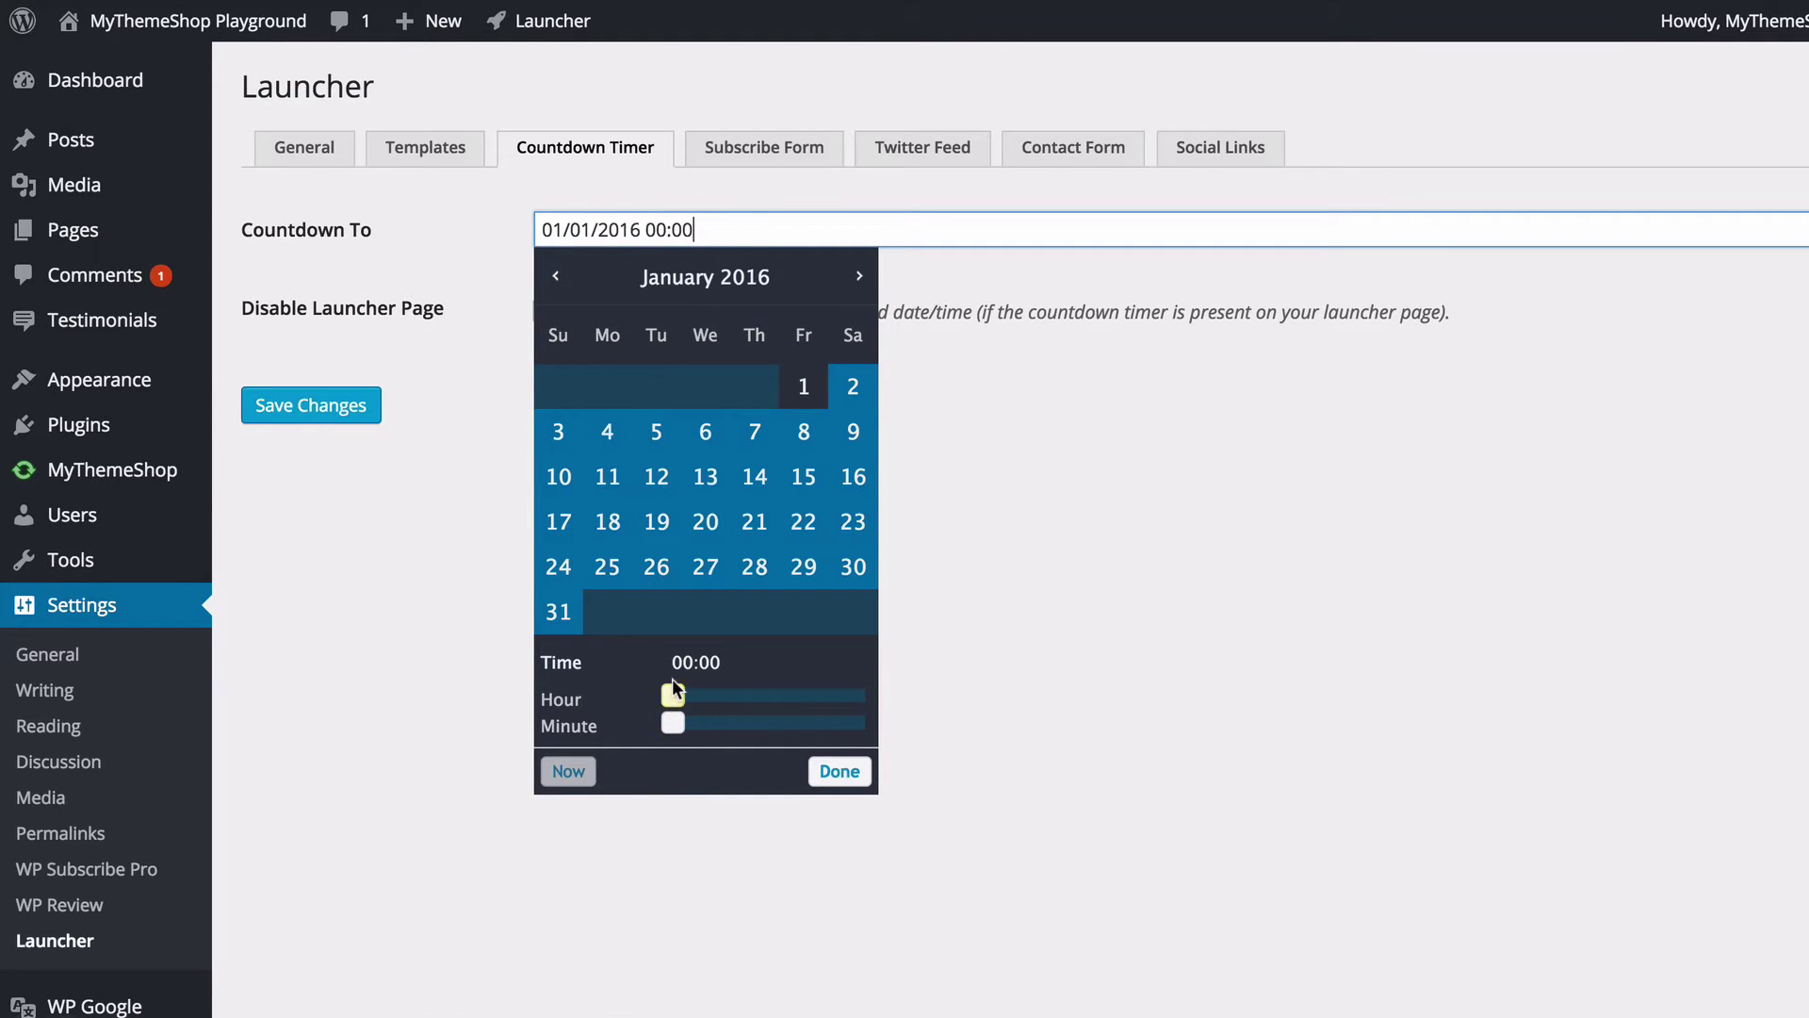
left_click(845, 771)
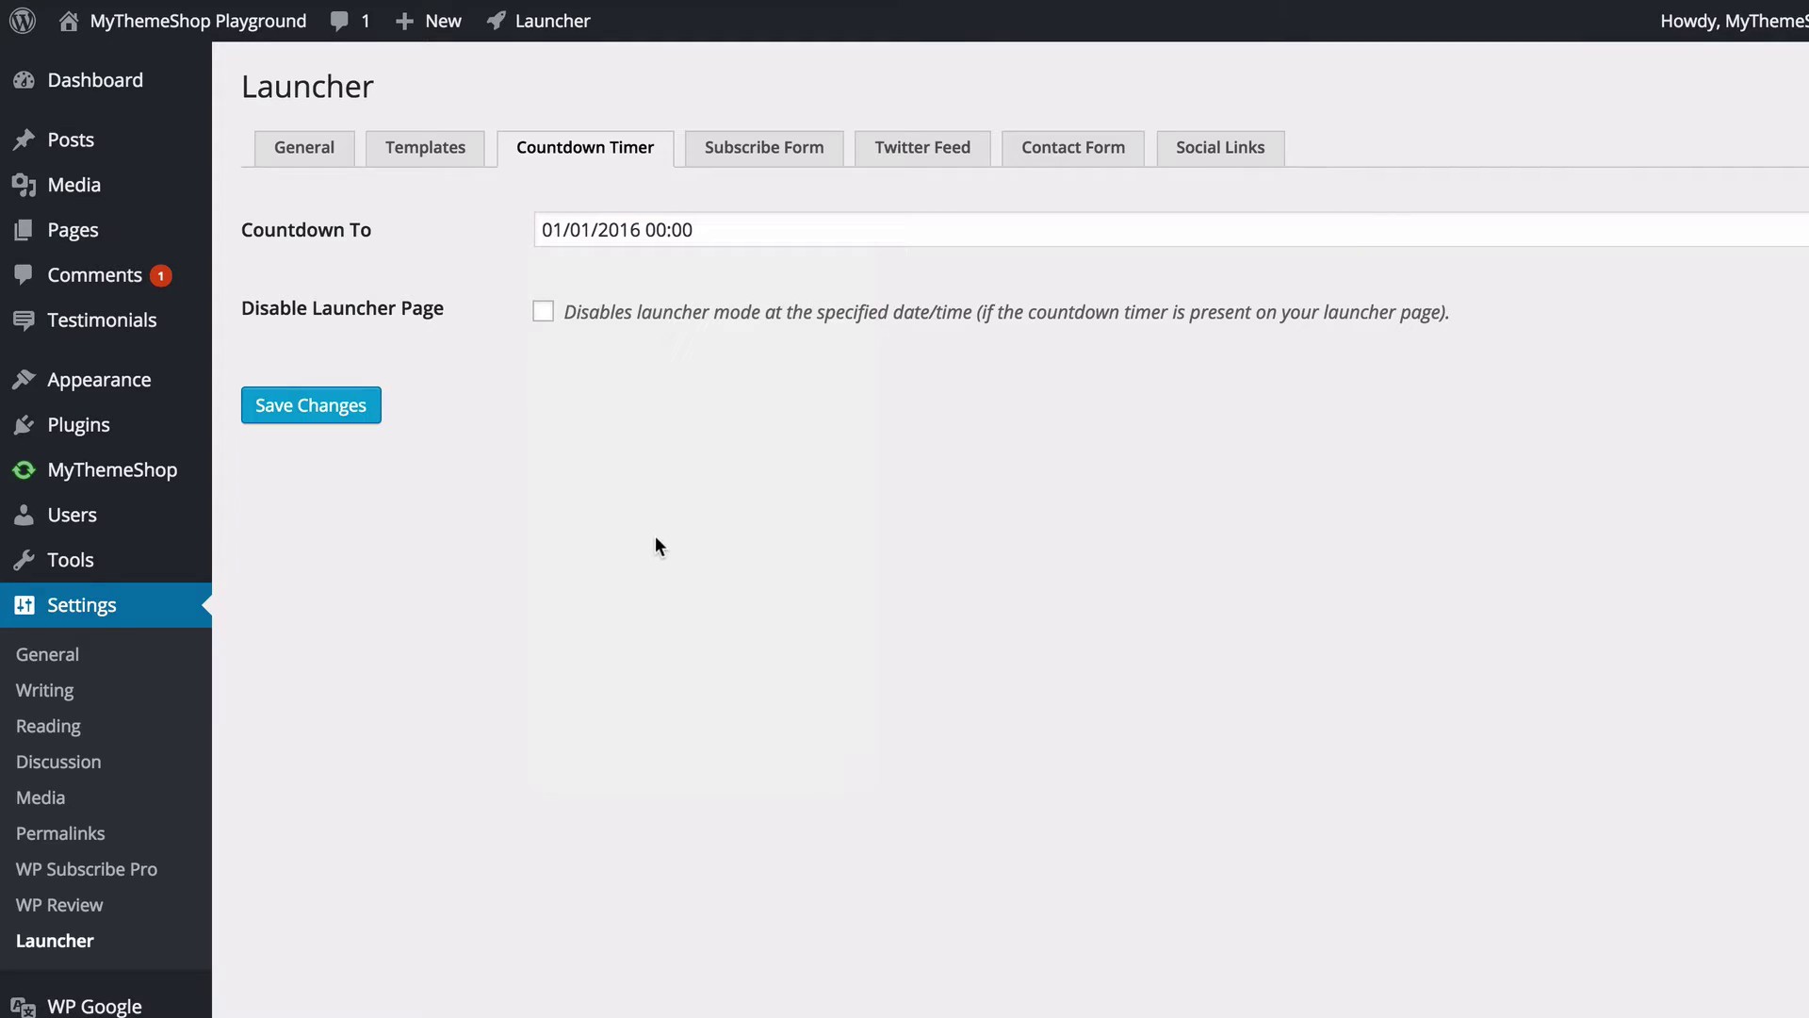
left_click(603, 316)
Step: On the Subscribe Form settings, check the service list and keep Feedburner selected
left_click(751, 156)
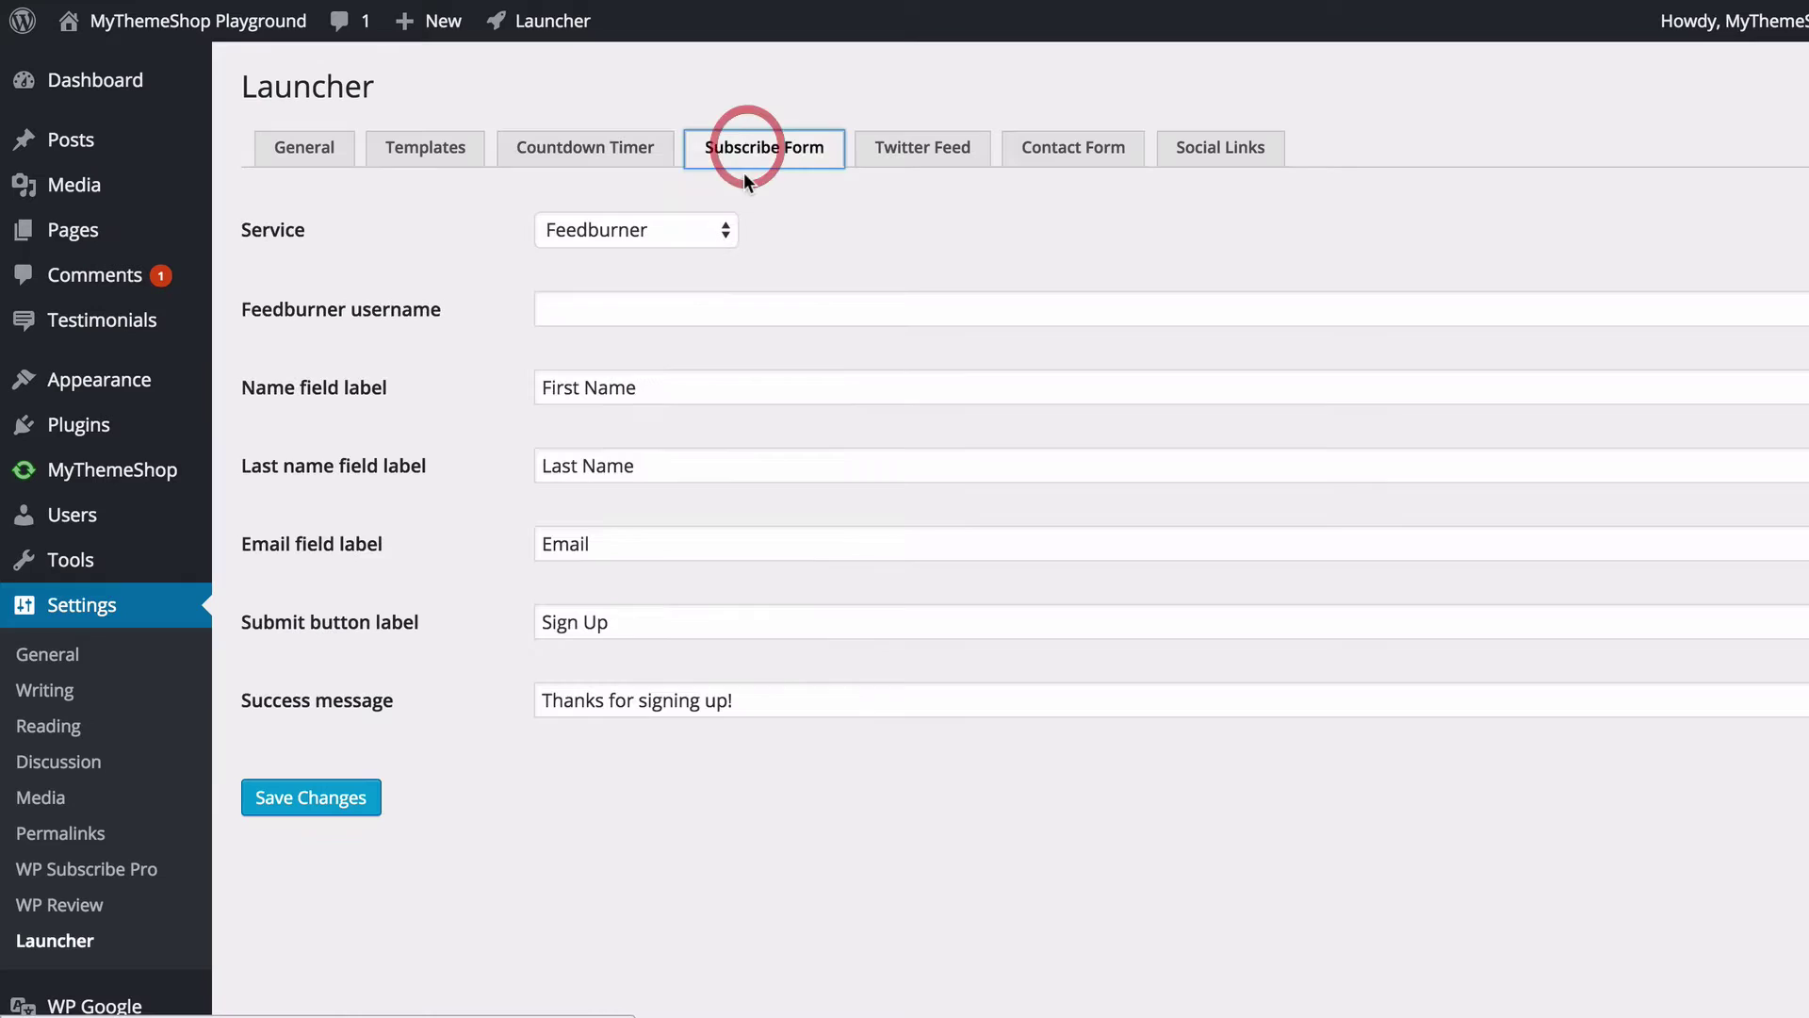
left_click(708, 228)
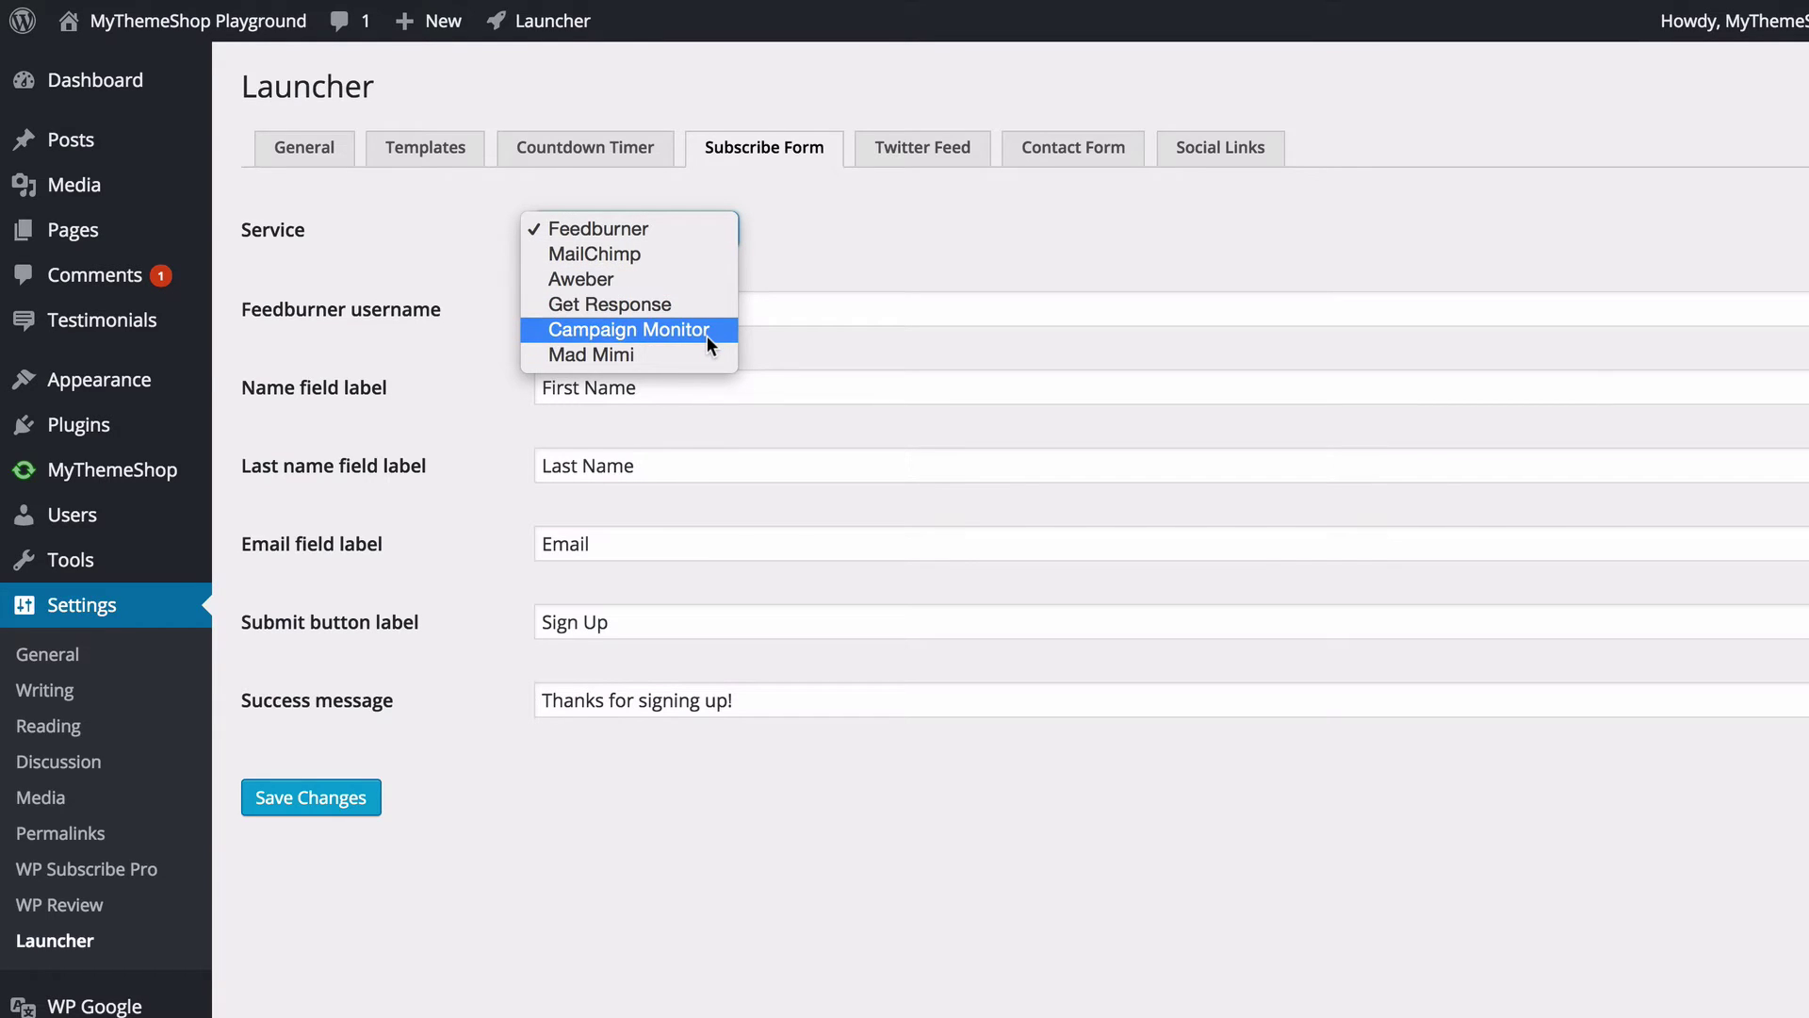
left_click(758, 266)
left_click(688, 241)
left_click(675, 256)
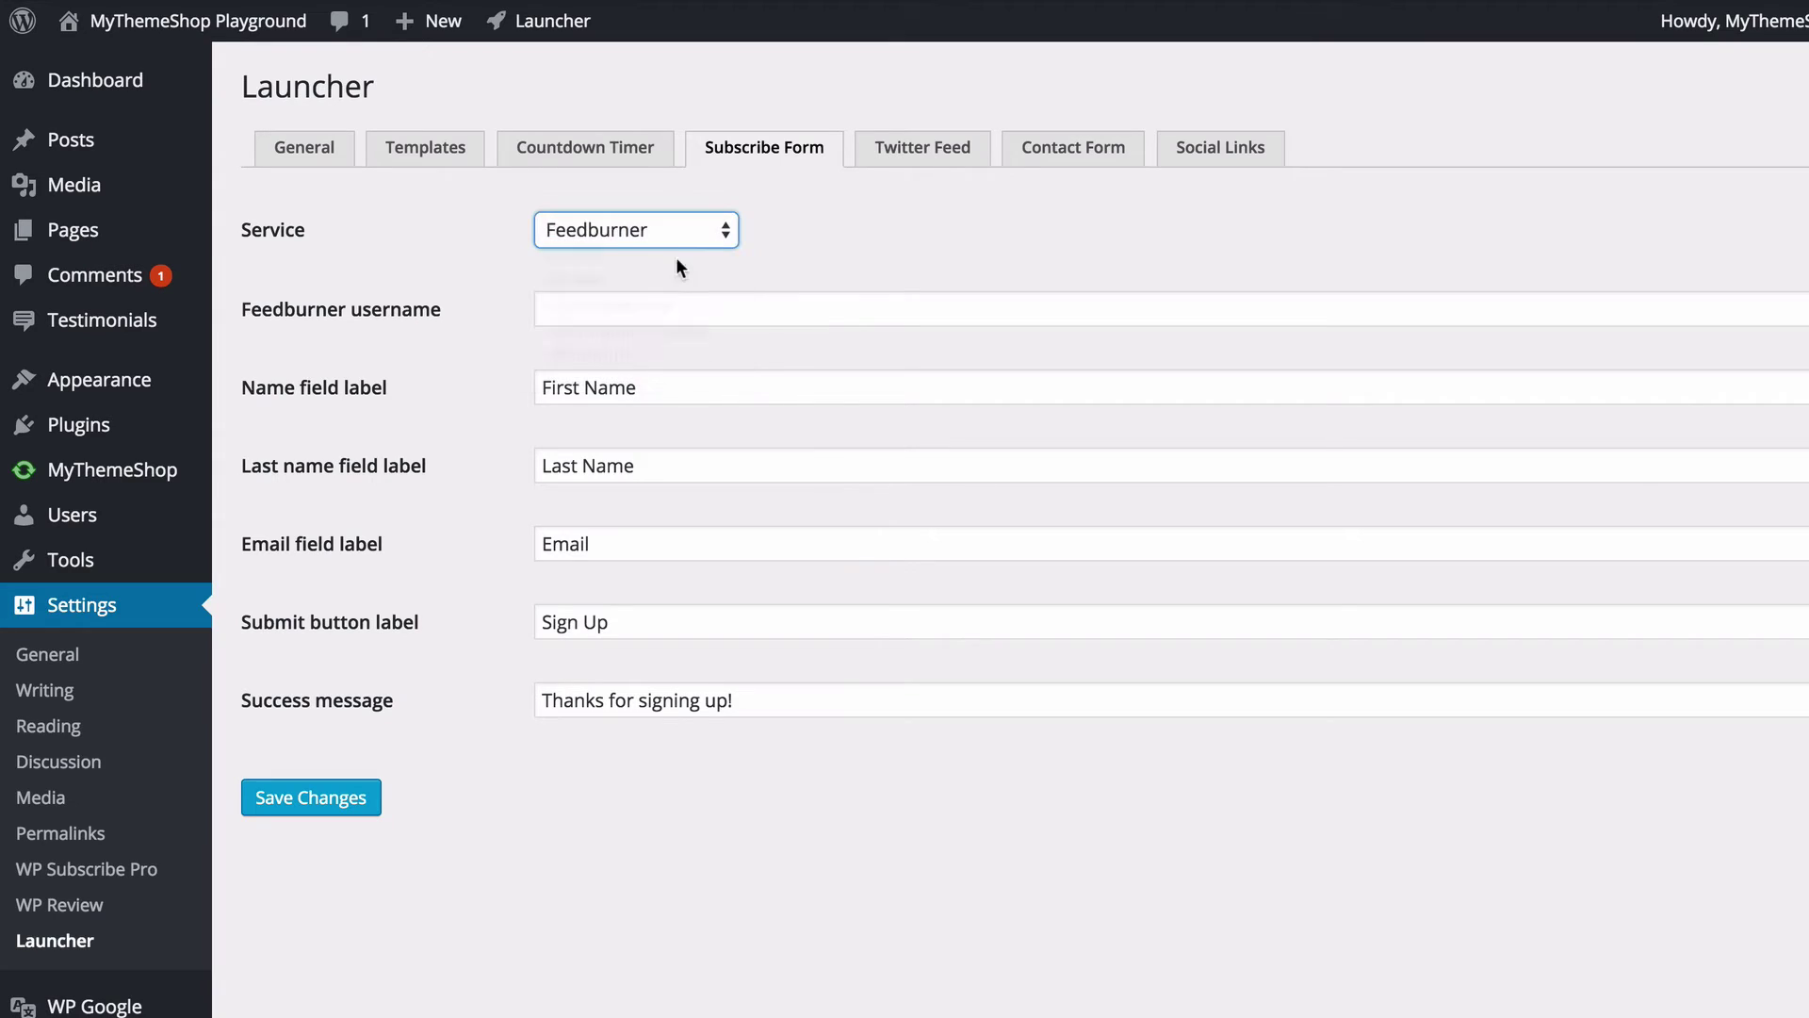
Step: Enter 'mythemeshop' as Feedburner username, try MailChimp, then switch the service back to Feedburner
left_click(691, 307)
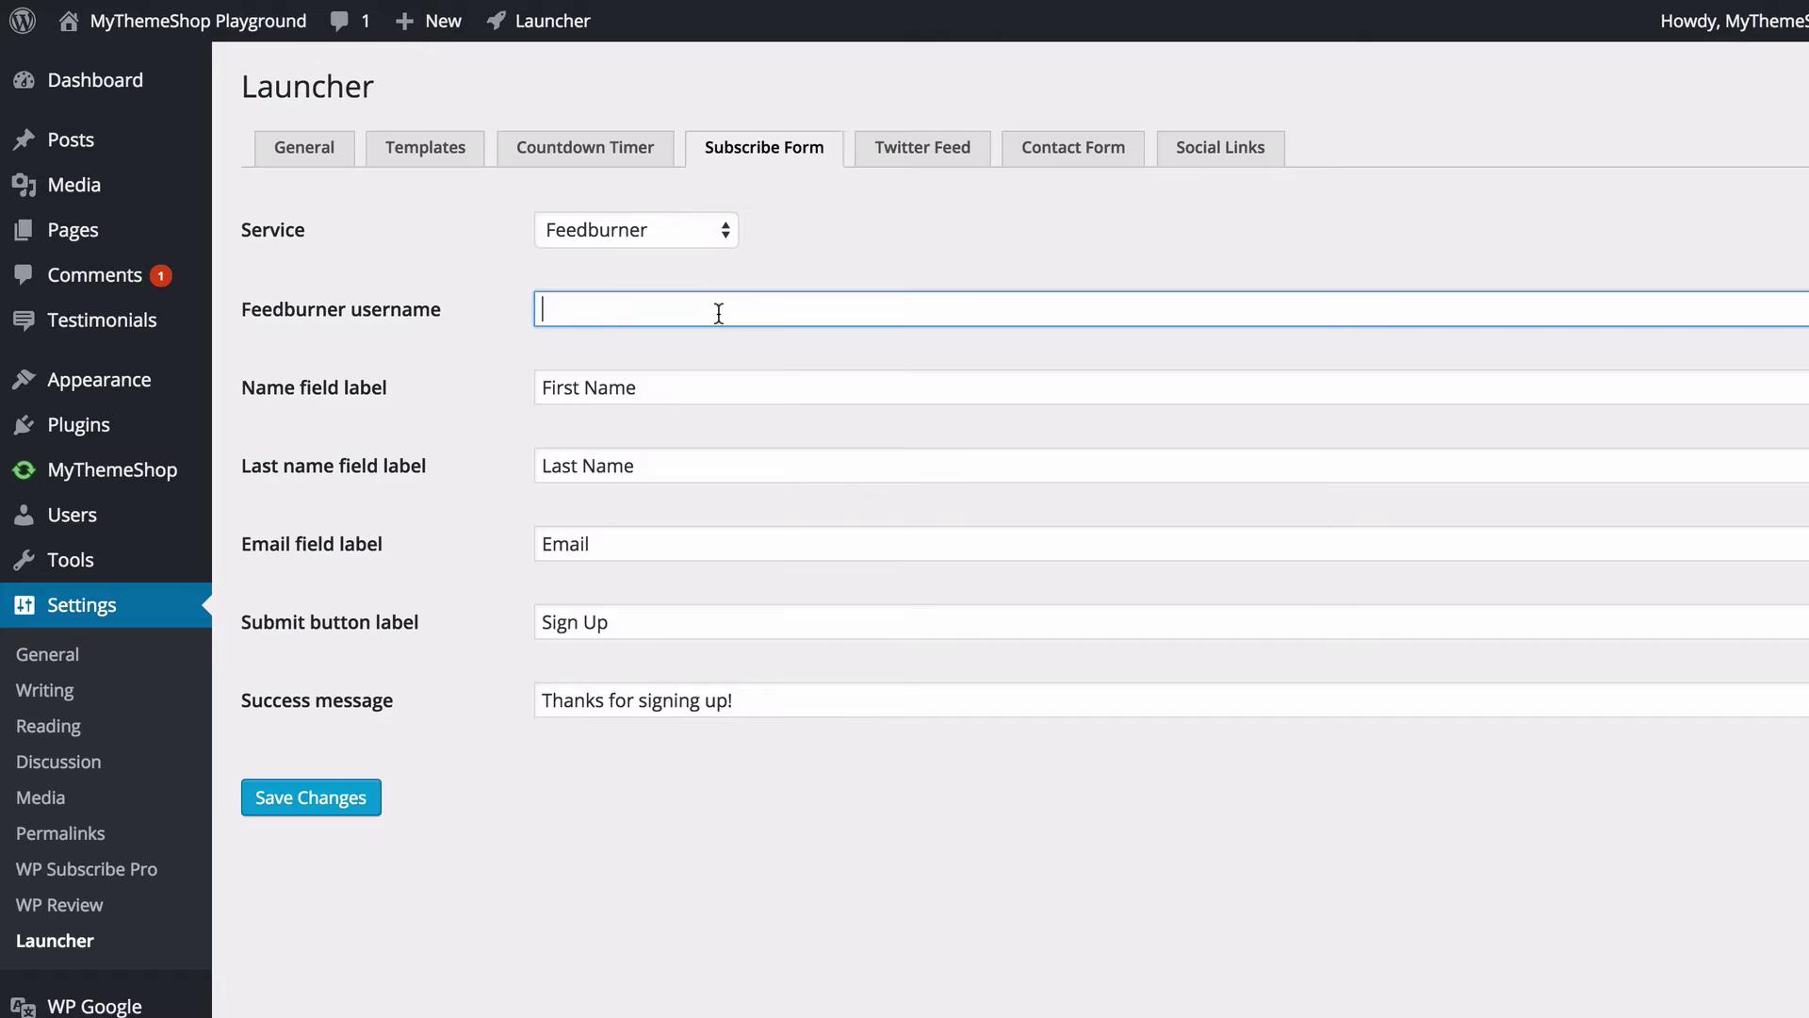
type("mythemeshop")
left_click(829, 274)
left_click(676, 229)
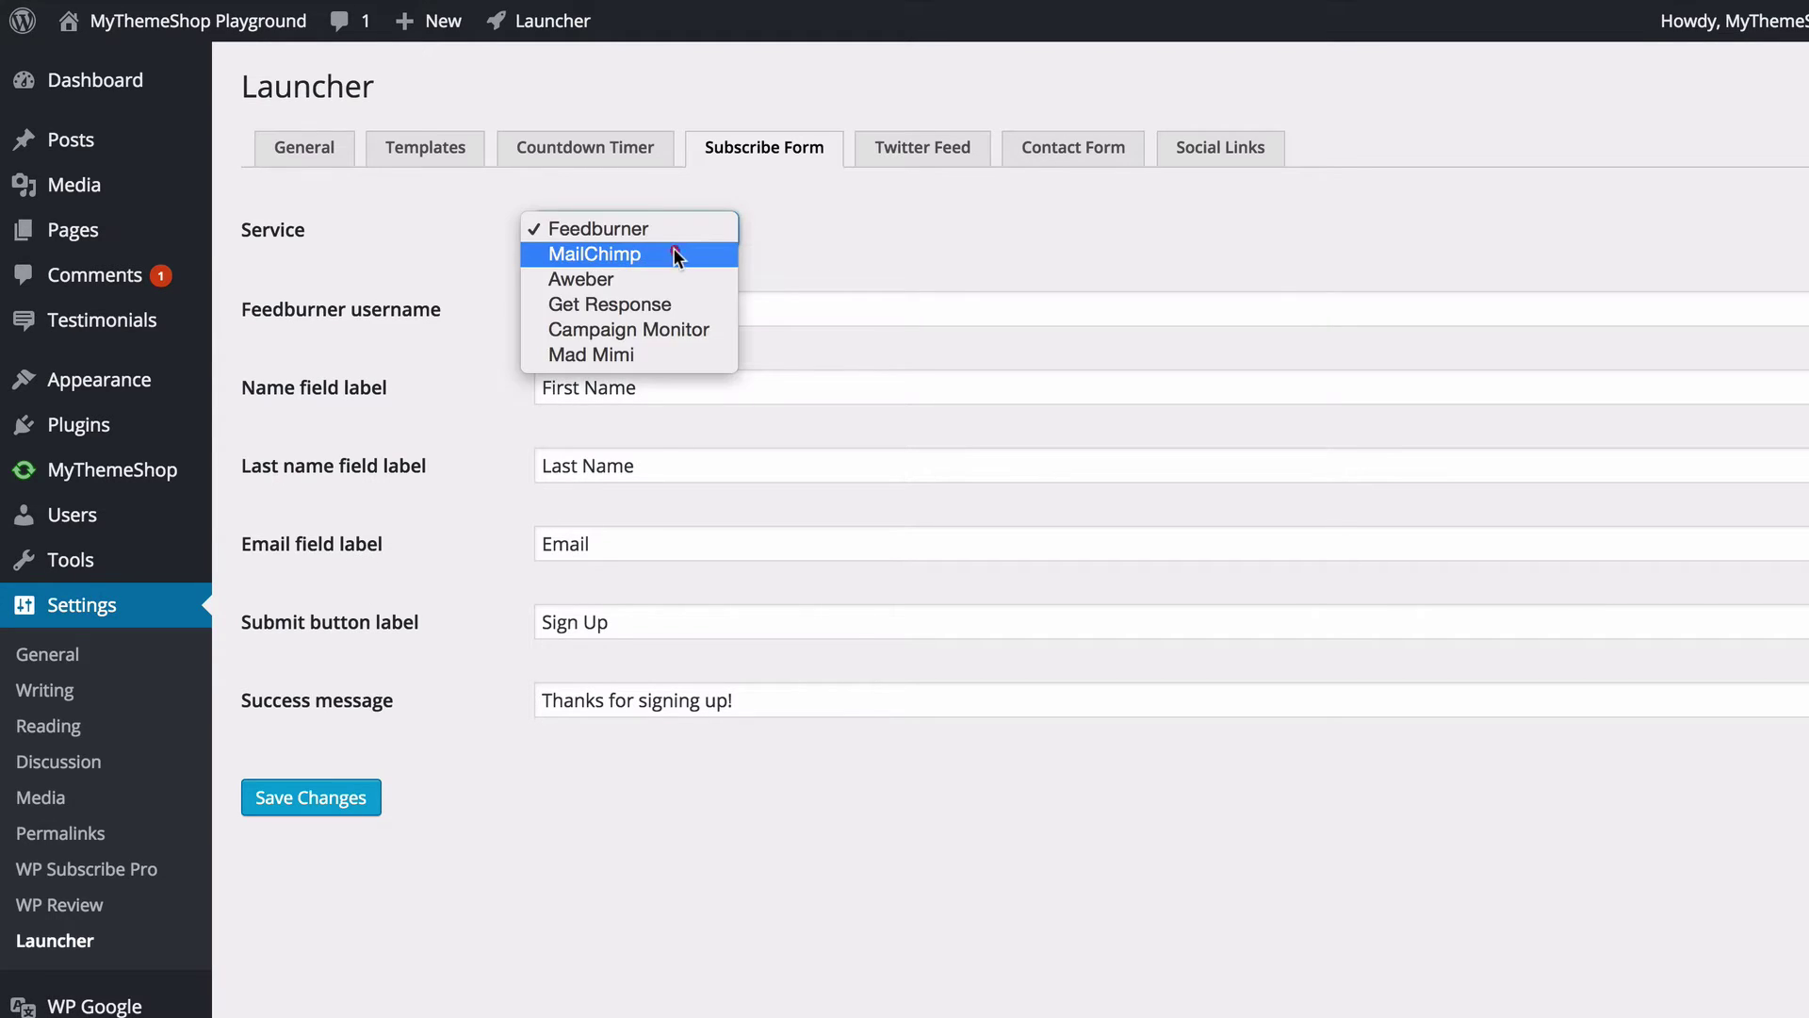
left_click(677, 252)
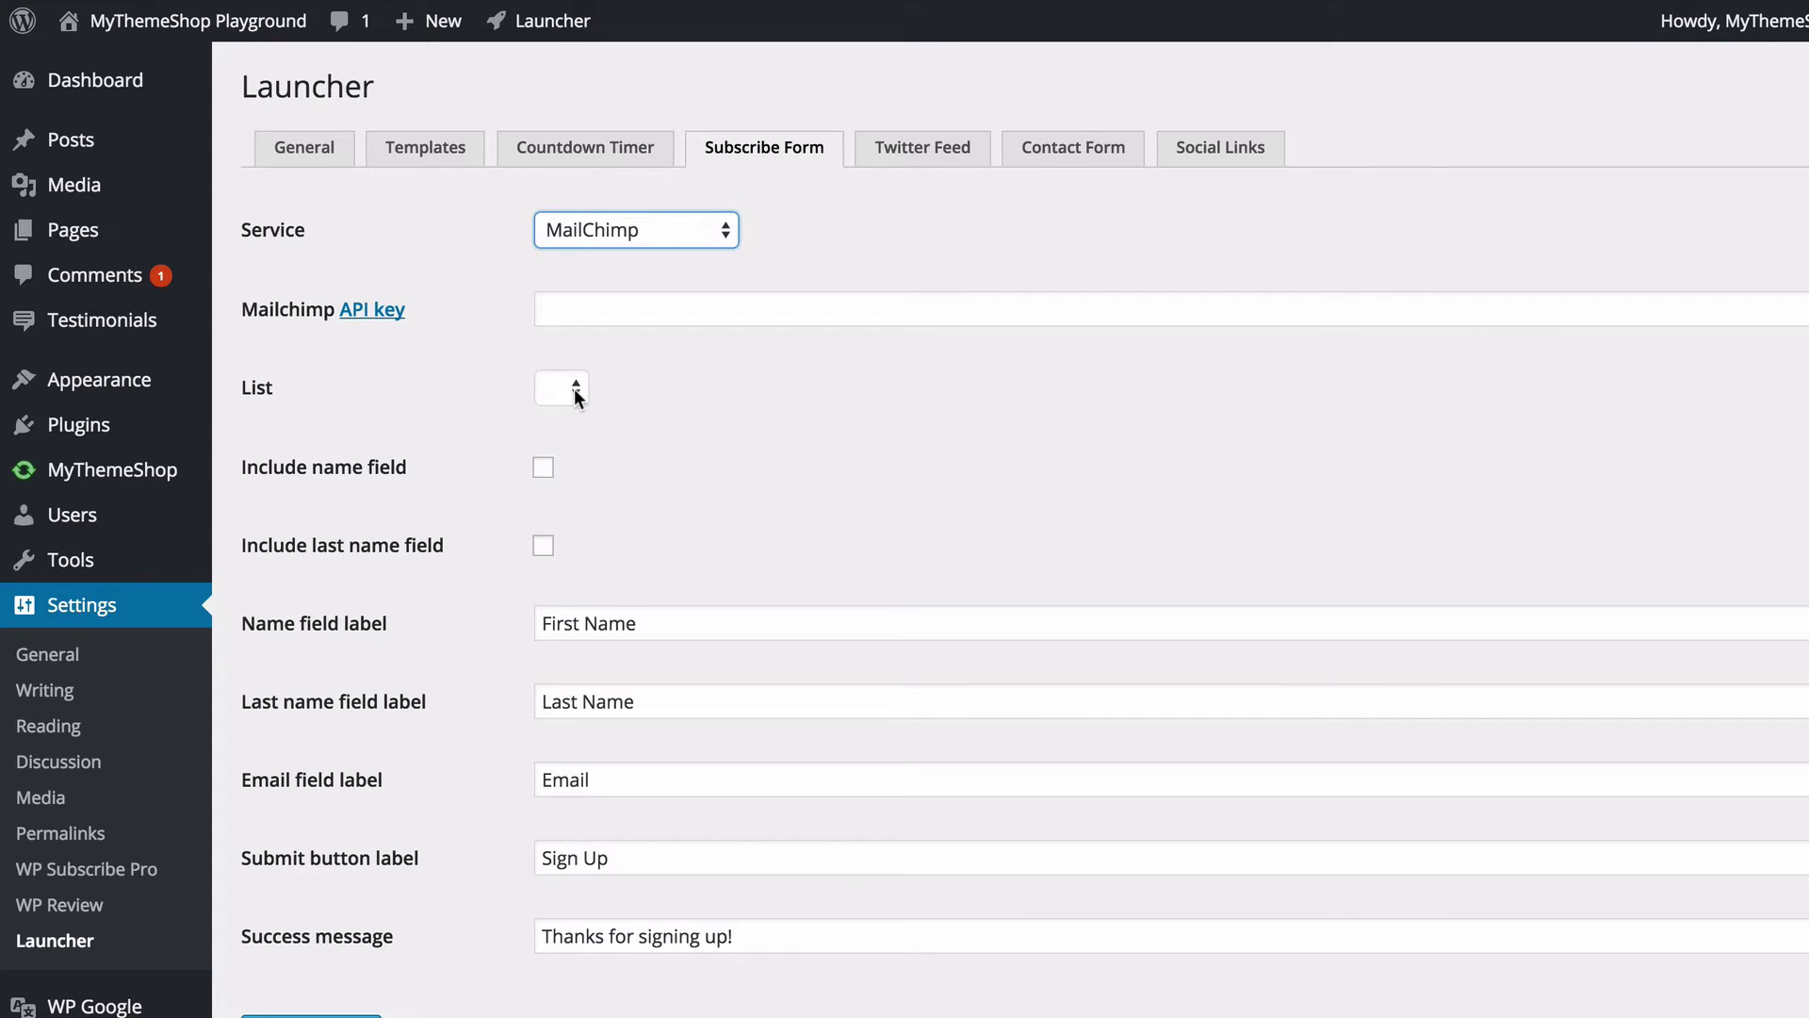
left_click(647, 226)
left_click(634, 204)
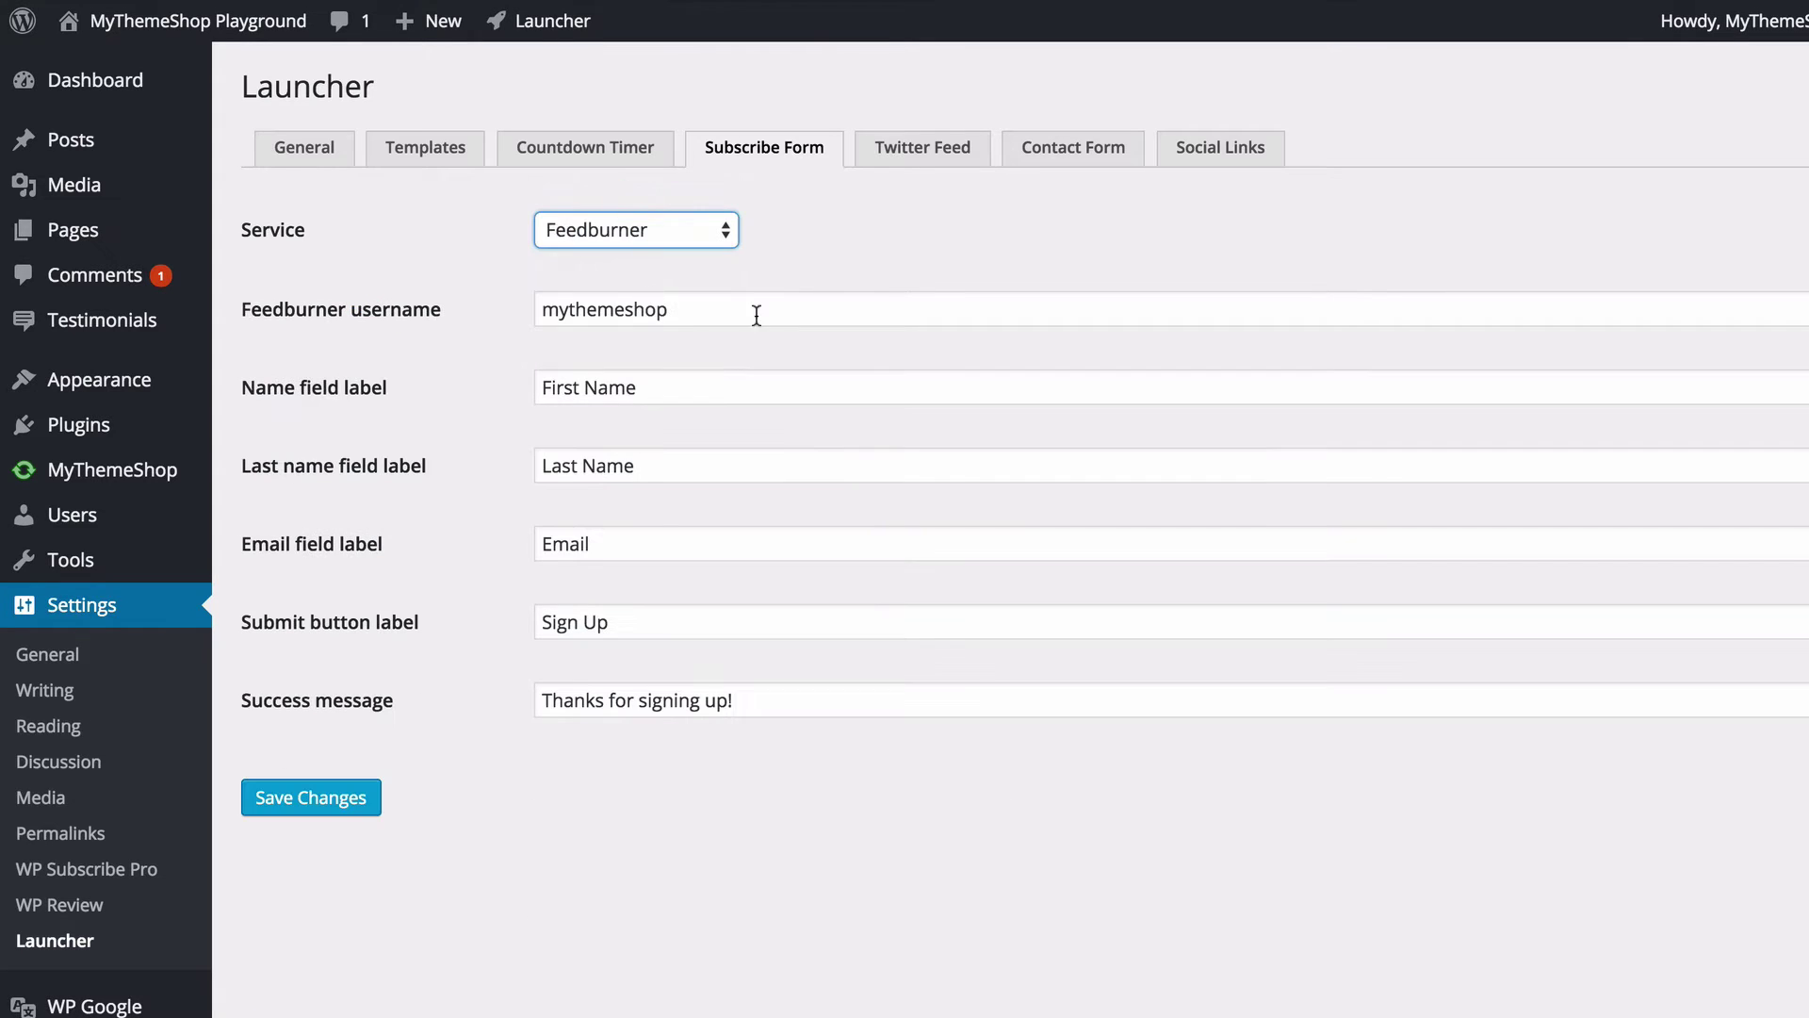
Step: Enter # as the Twitter username and change Tweets Caching Time from 24 to 12
left_click(917, 150)
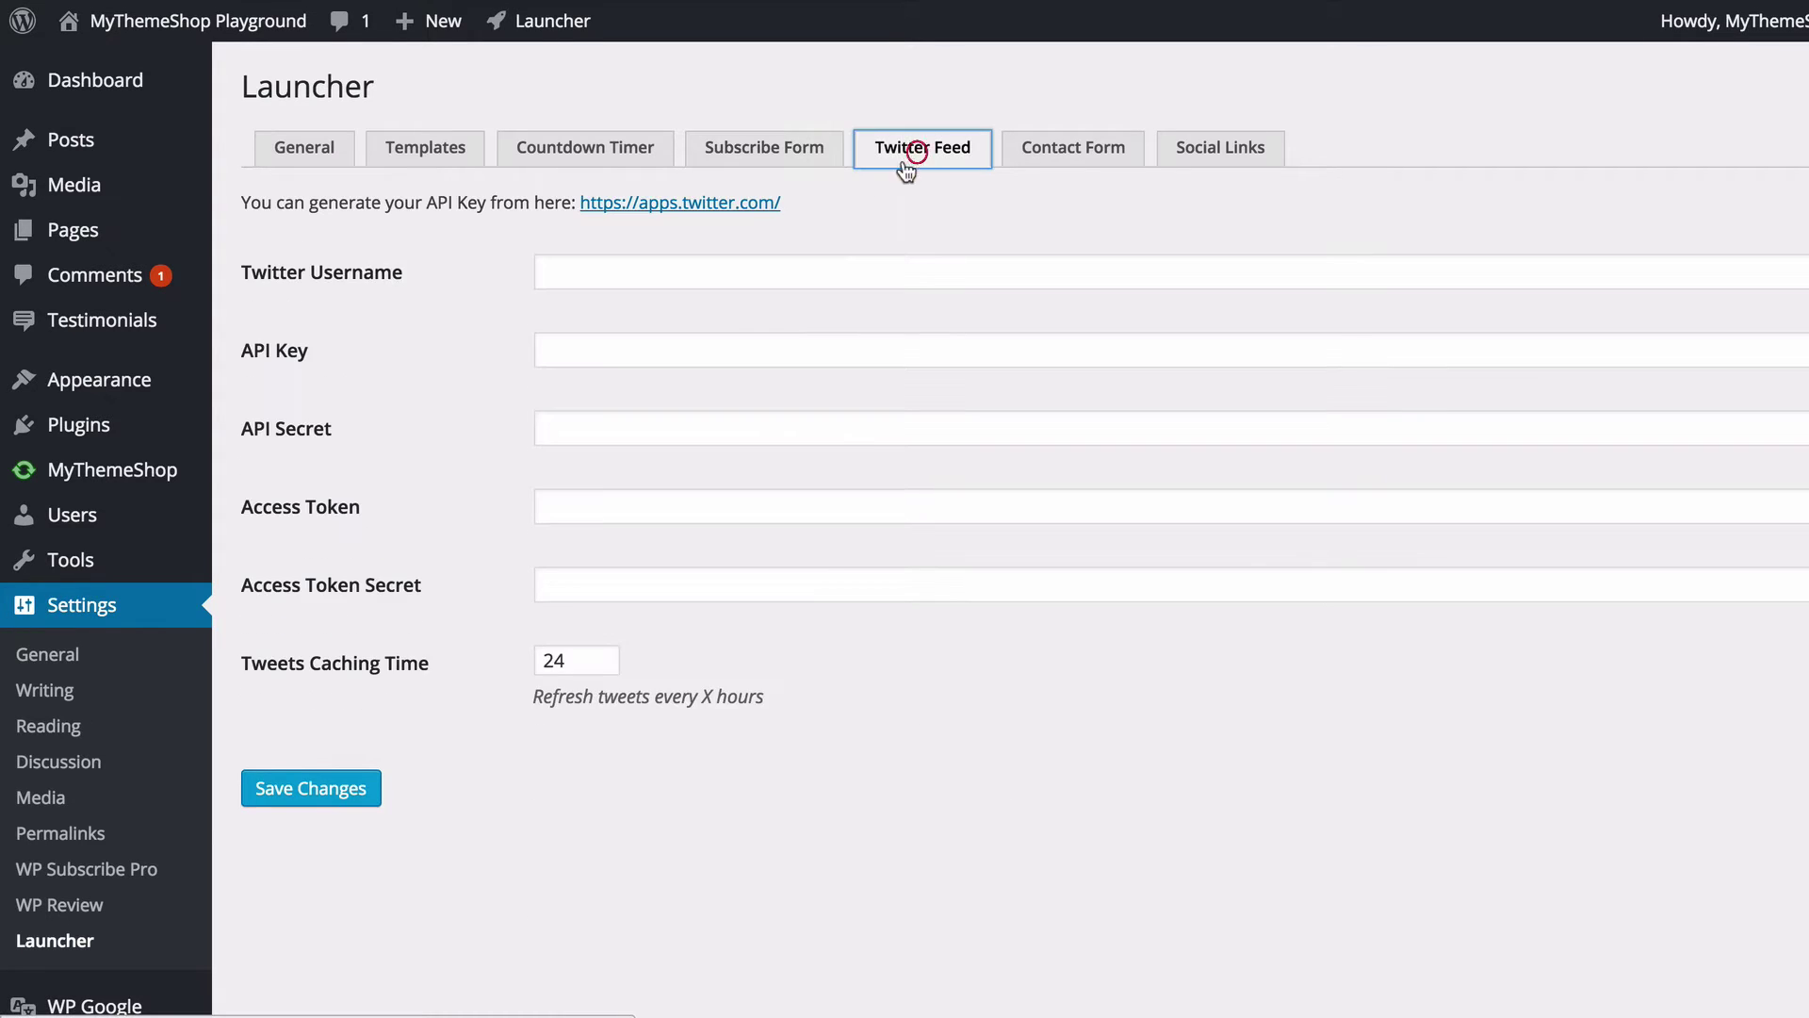
left_click(693, 283)
left_click(857, 234)
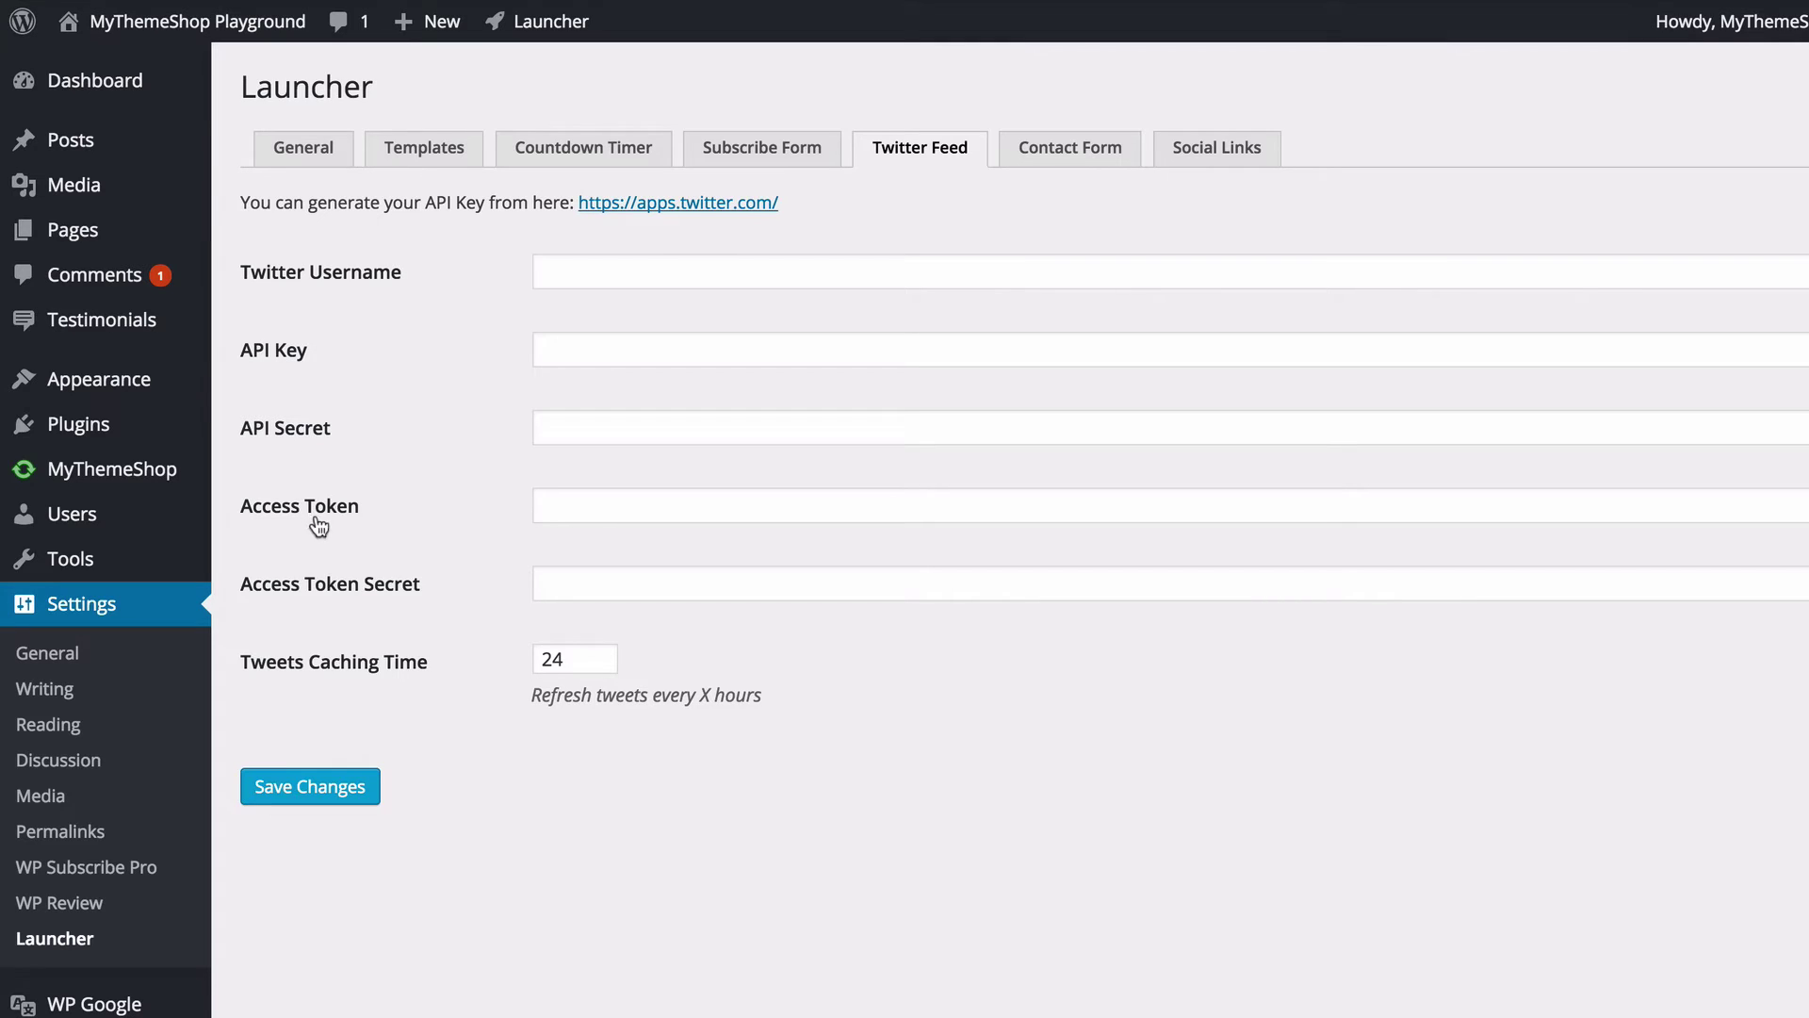
left_click(610, 275)
type("#")
left_click_drag(578, 659, 482, 656)
type("12")
left_click(835, 683)
left_click(1053, 151)
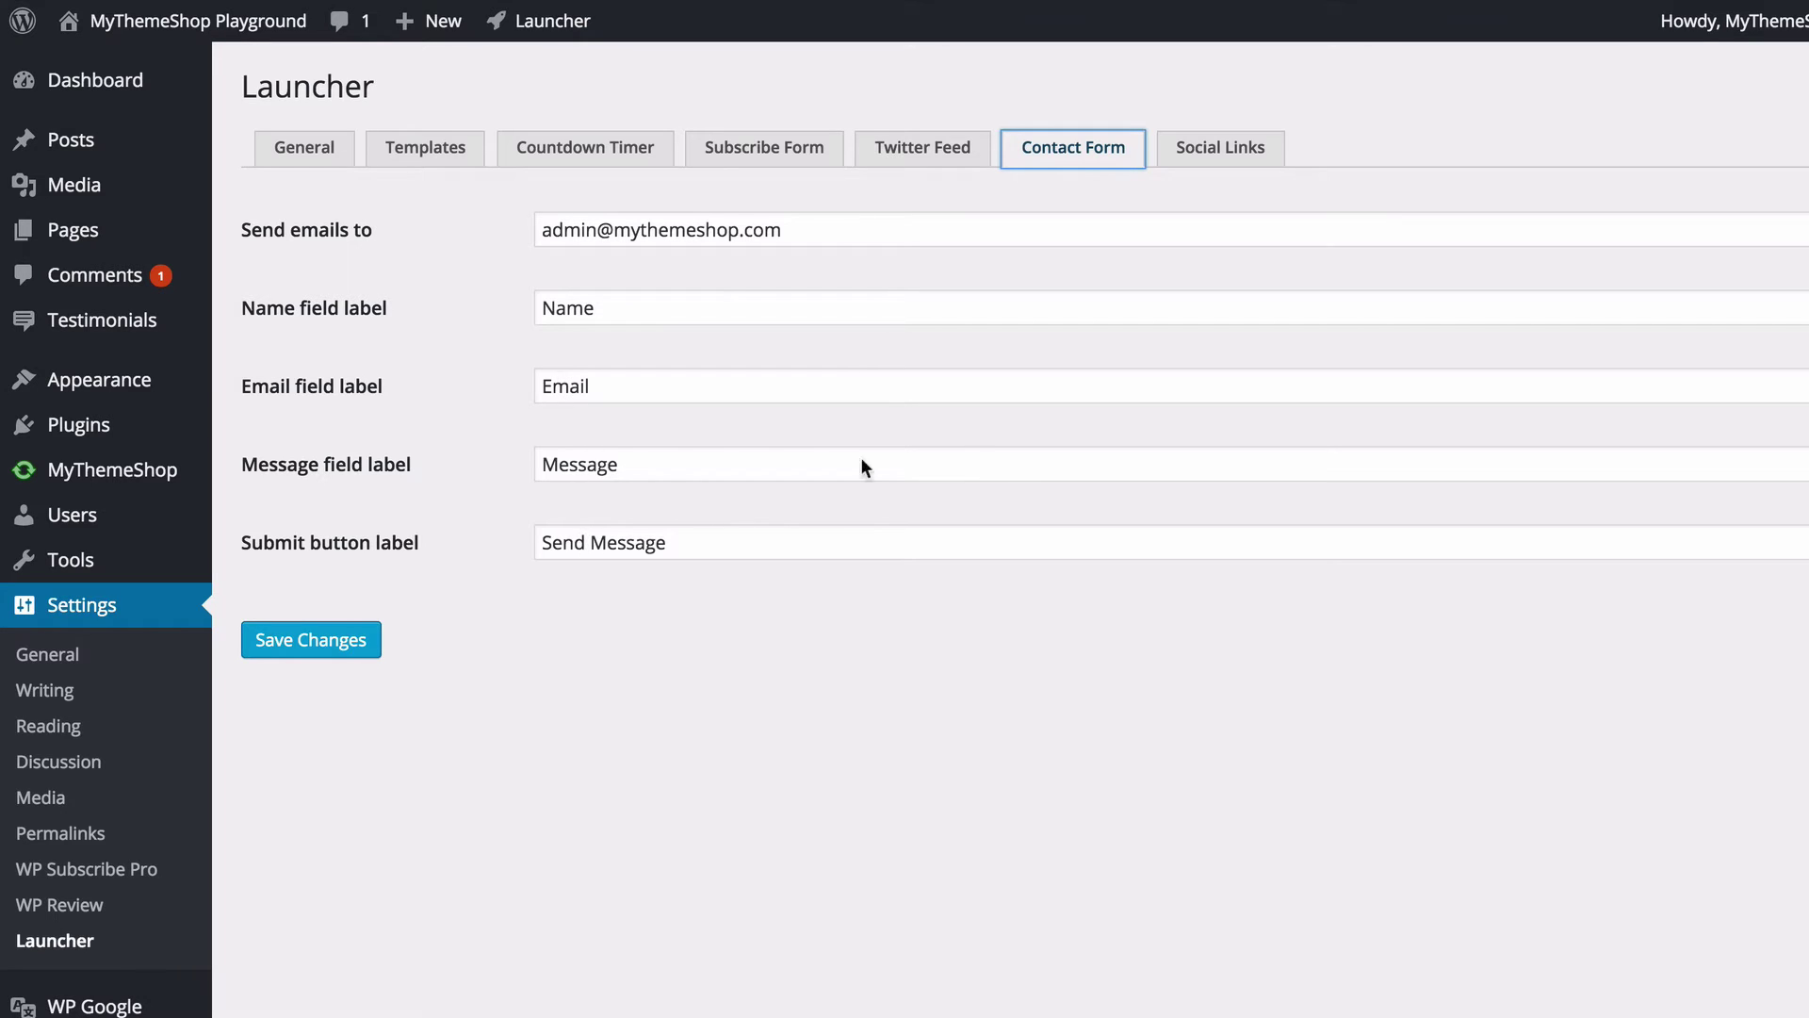
left_click(1205, 149)
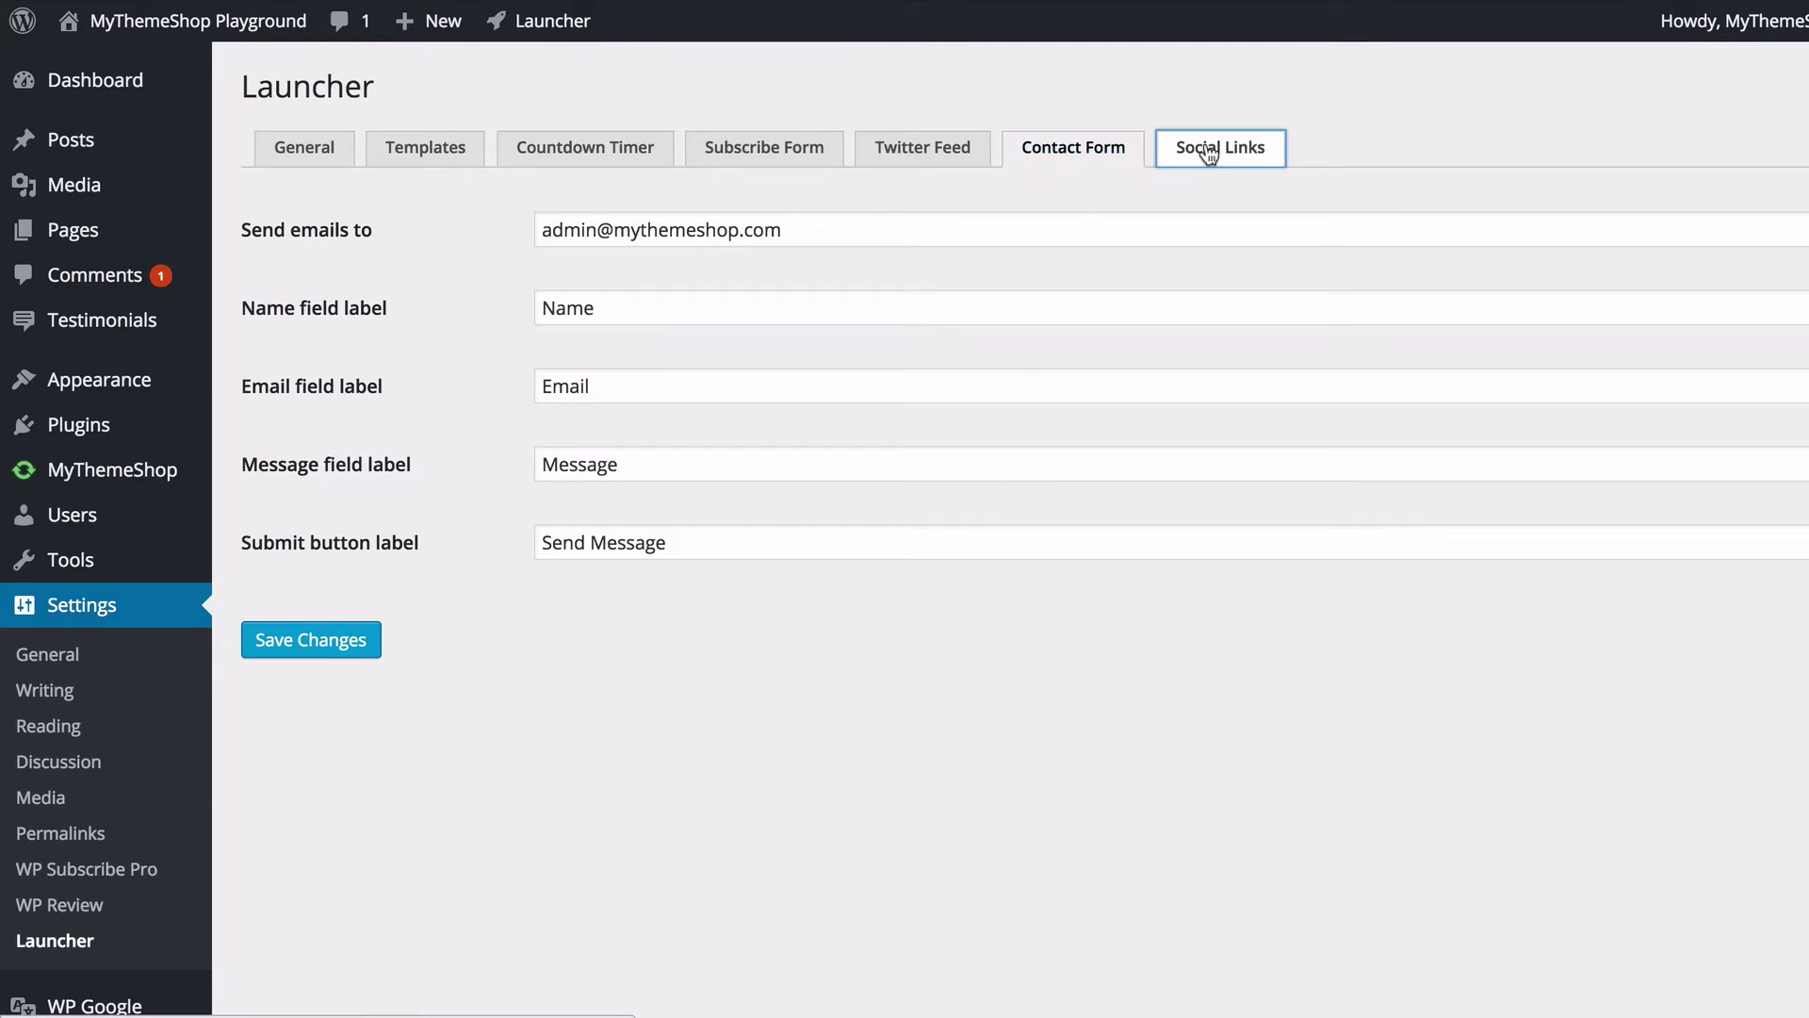
left_click(622, 234)
type("http://")
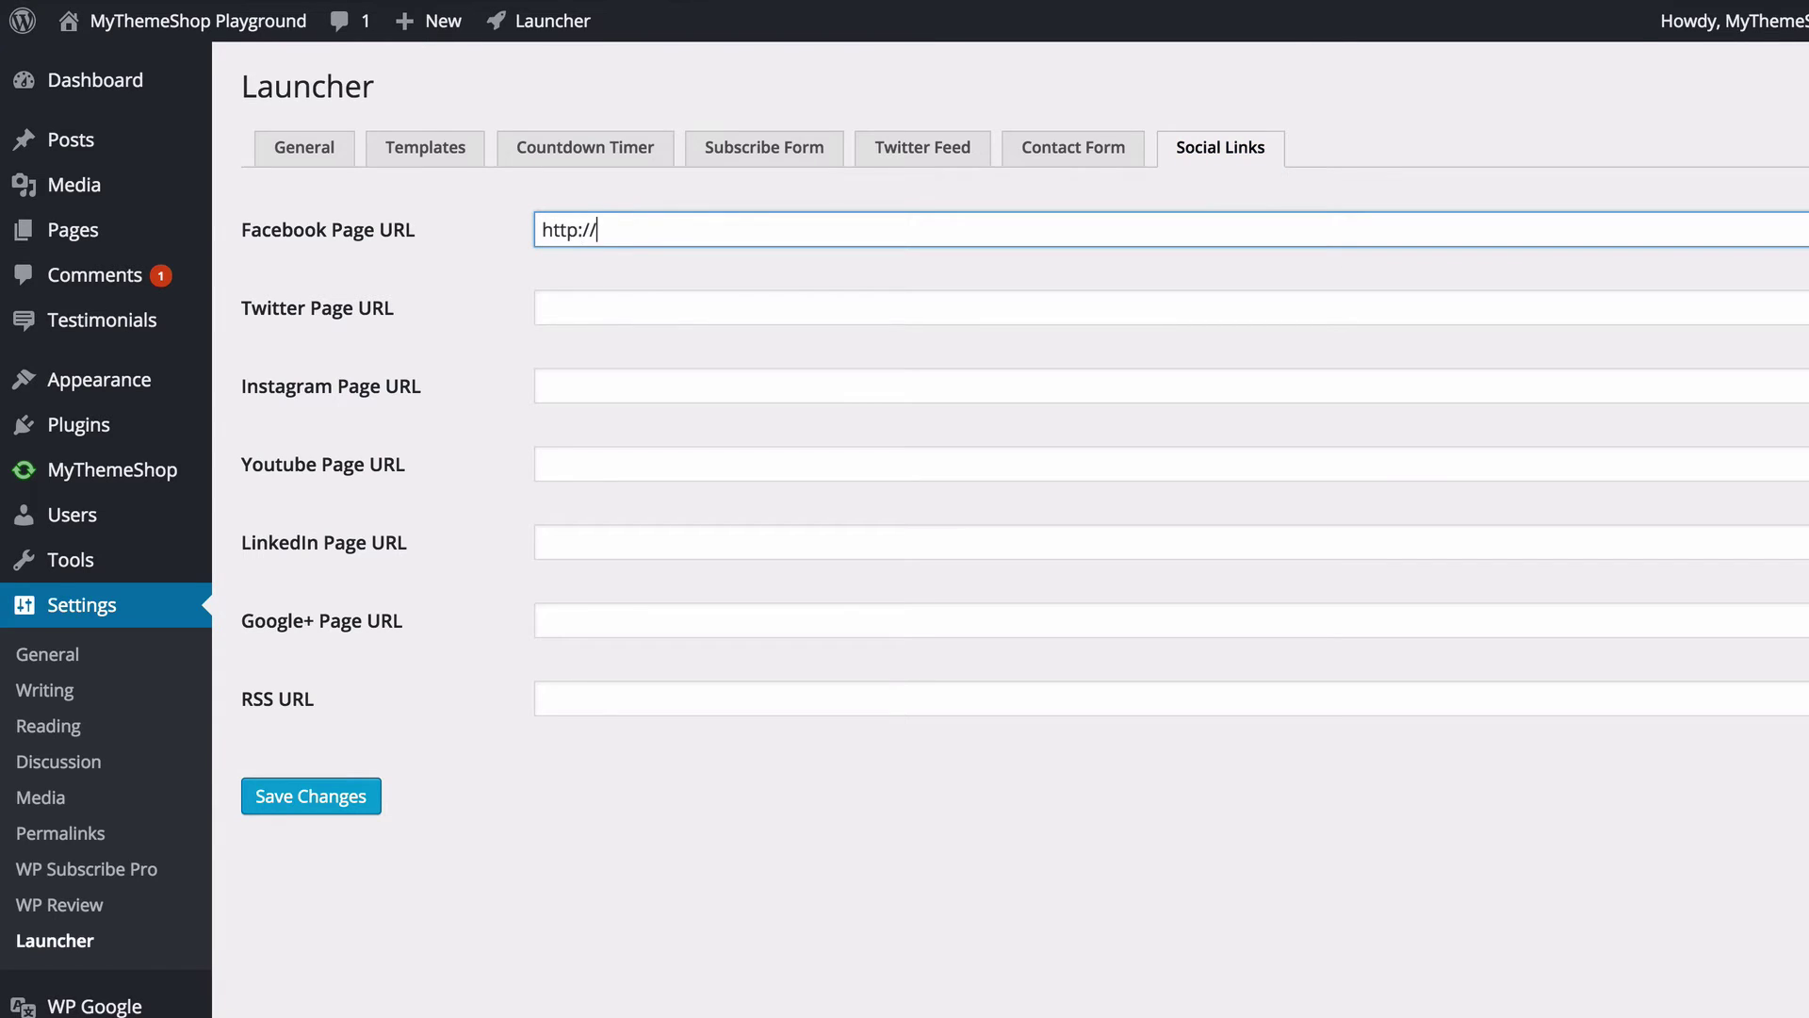
type("www.facebook.")
type("com")
key("BackSpace")
type("om/")
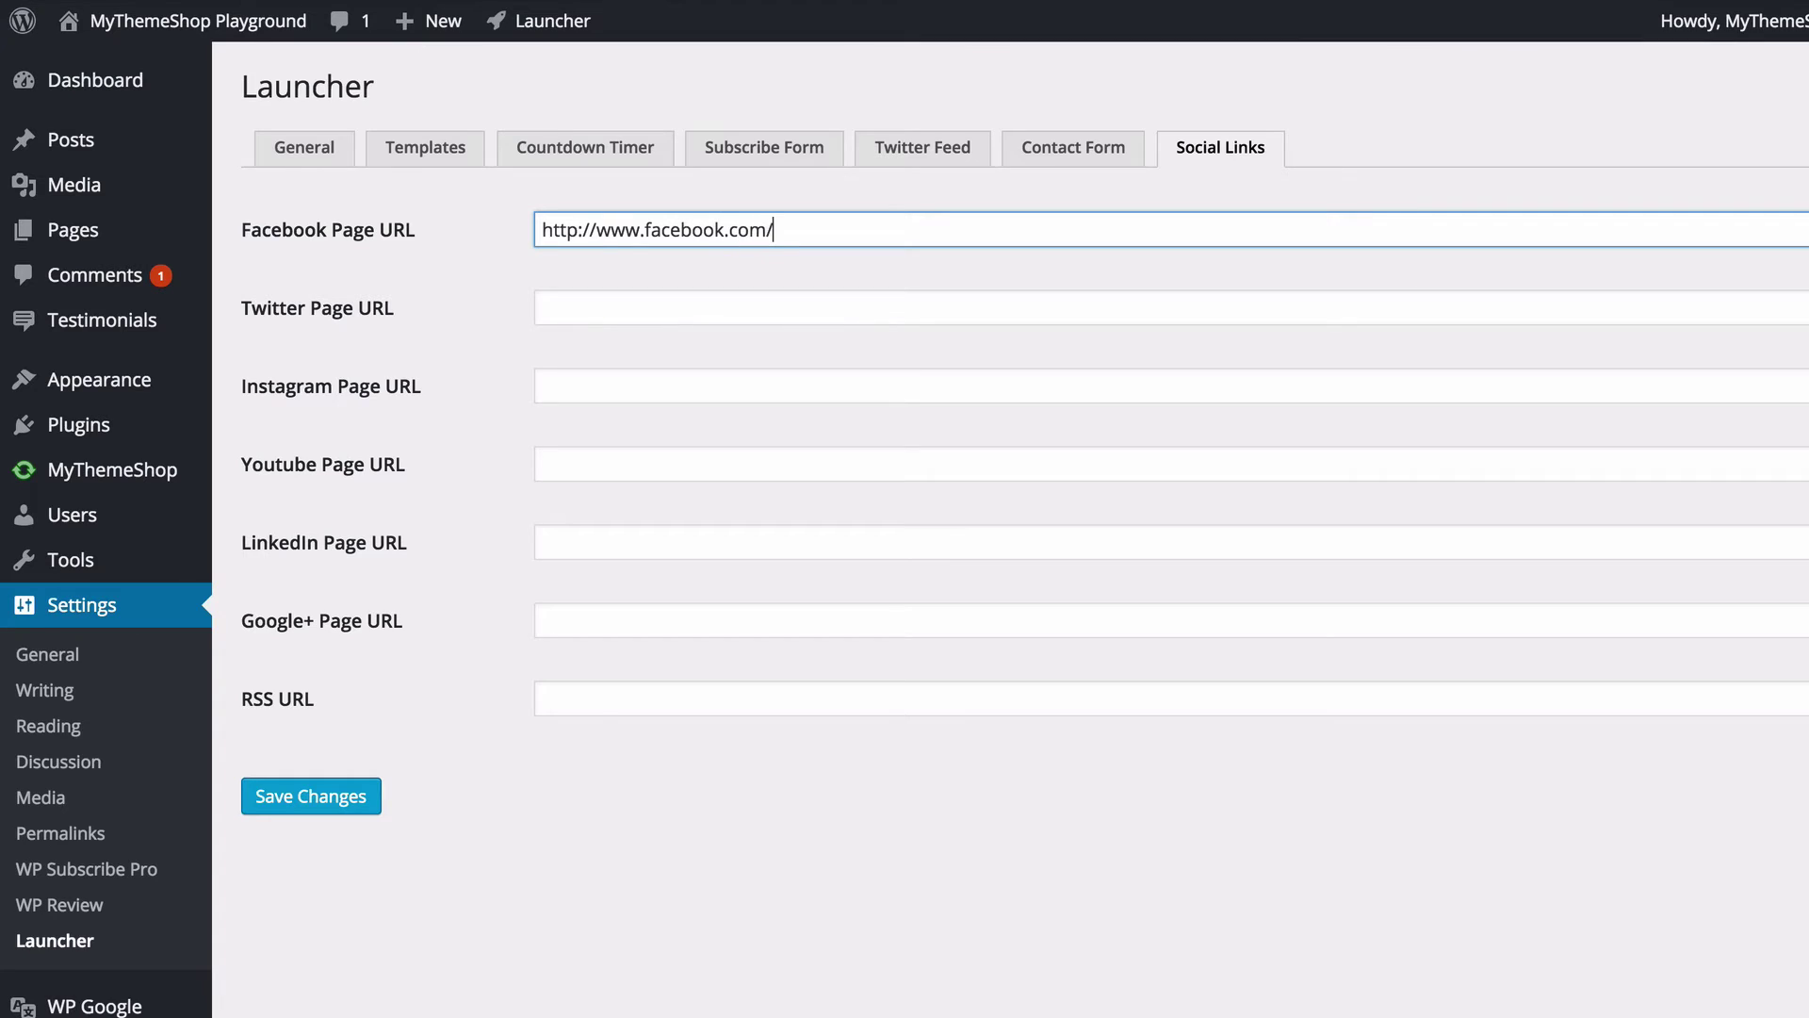
type("mythemesho")
type("p")
left_click(543, 309)
type("http://twttit")
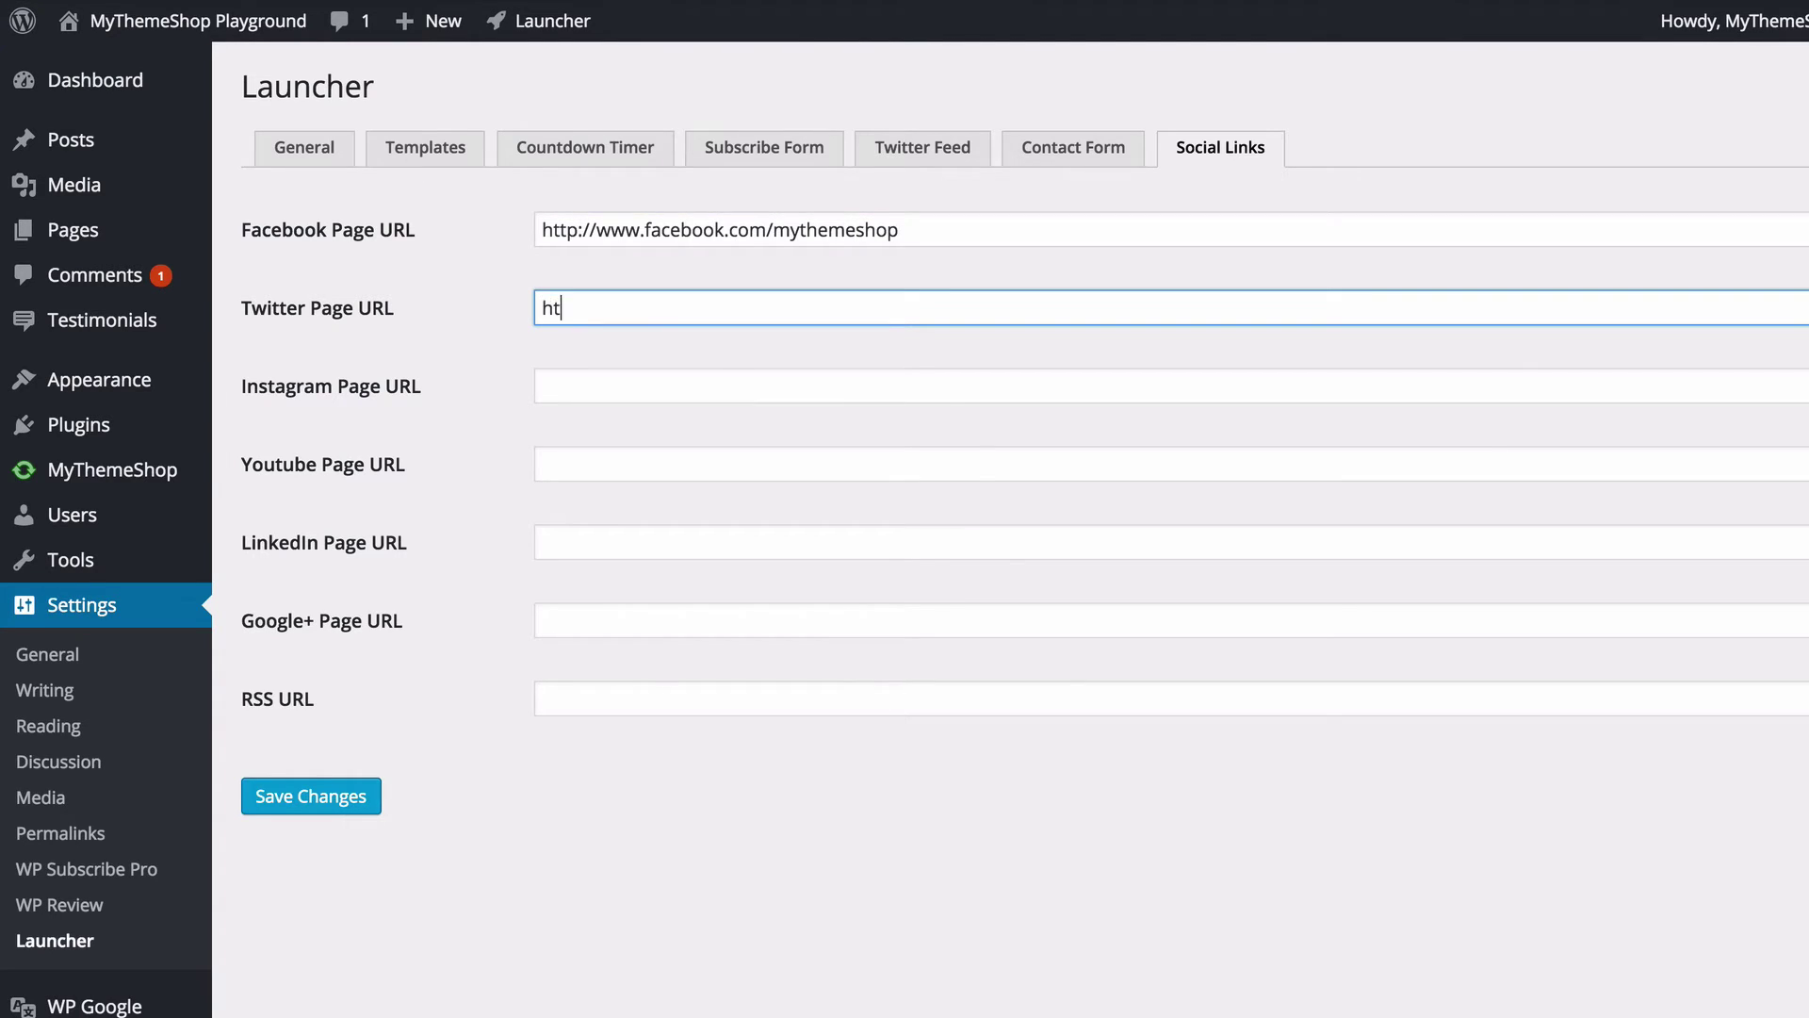
key("BackSpace")
key("BackSpace")
key("BackSpace")
key("BackSpace")
type("itter.com/mythemeshop")
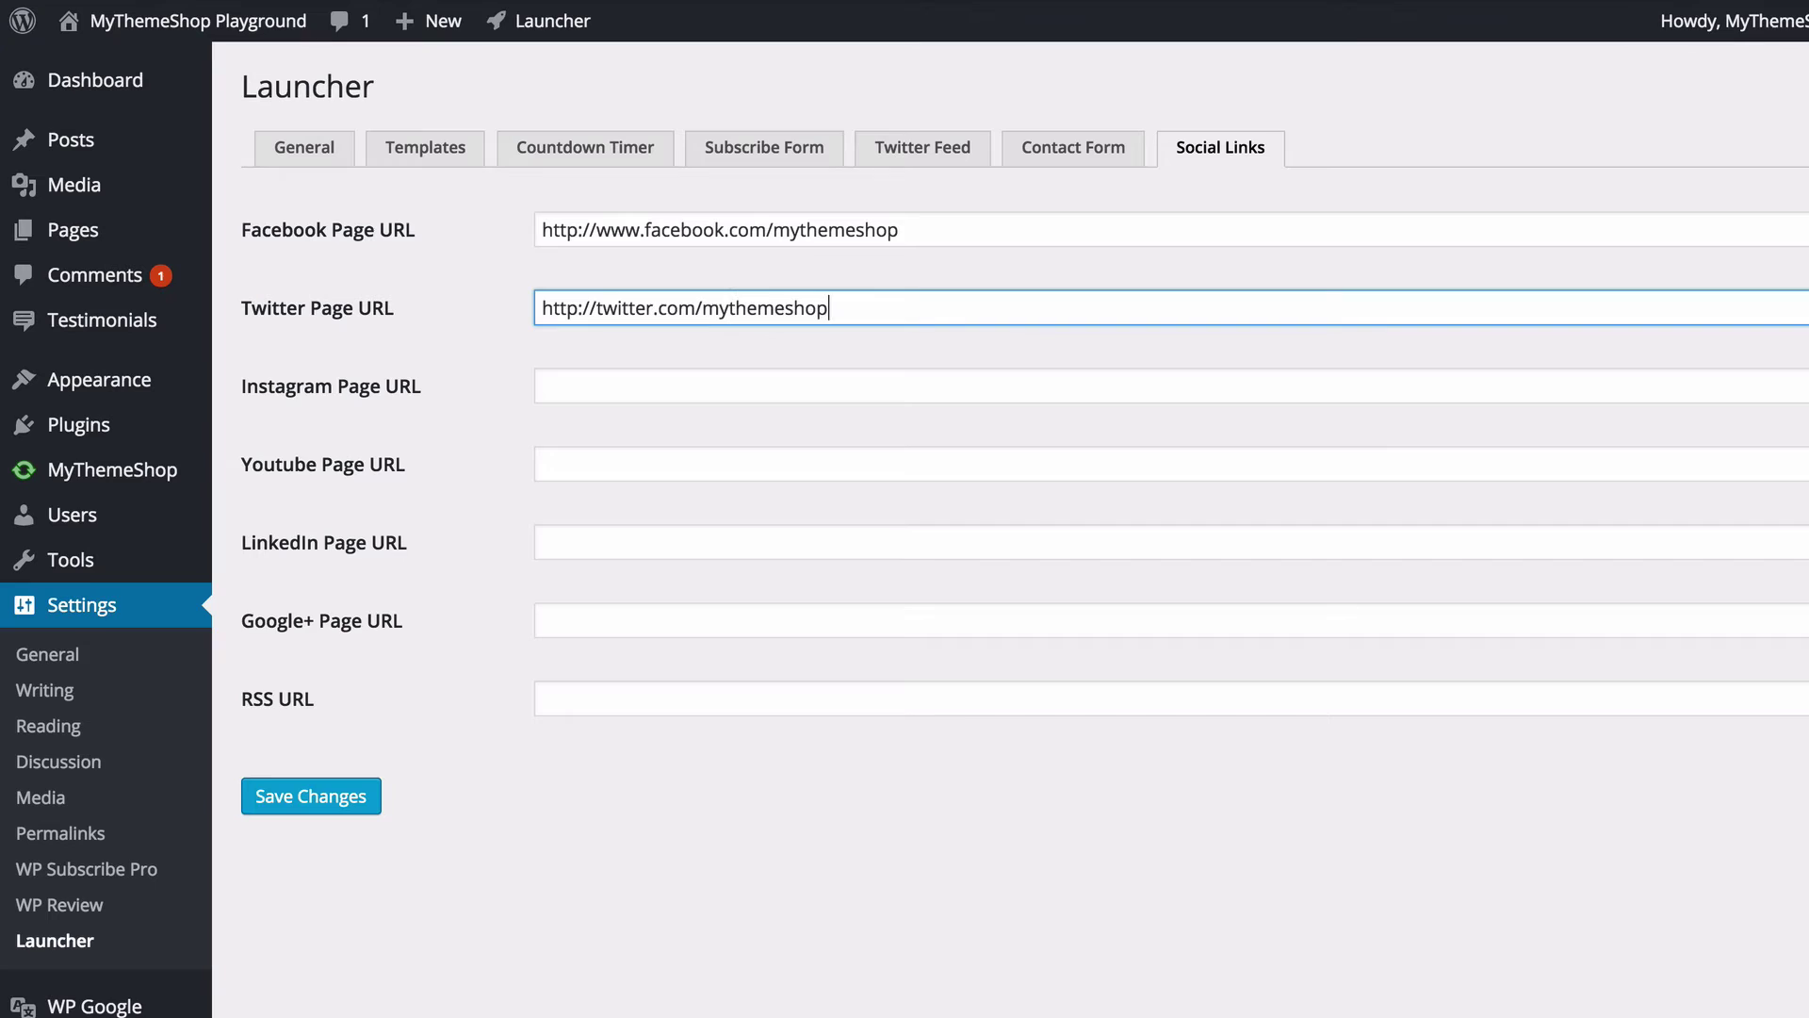
Step: Put # in the Instagram, Youtube, LinkedIn, Google+ and RSS links and save the changes
left_click(659, 370)
left_click(619, 471)
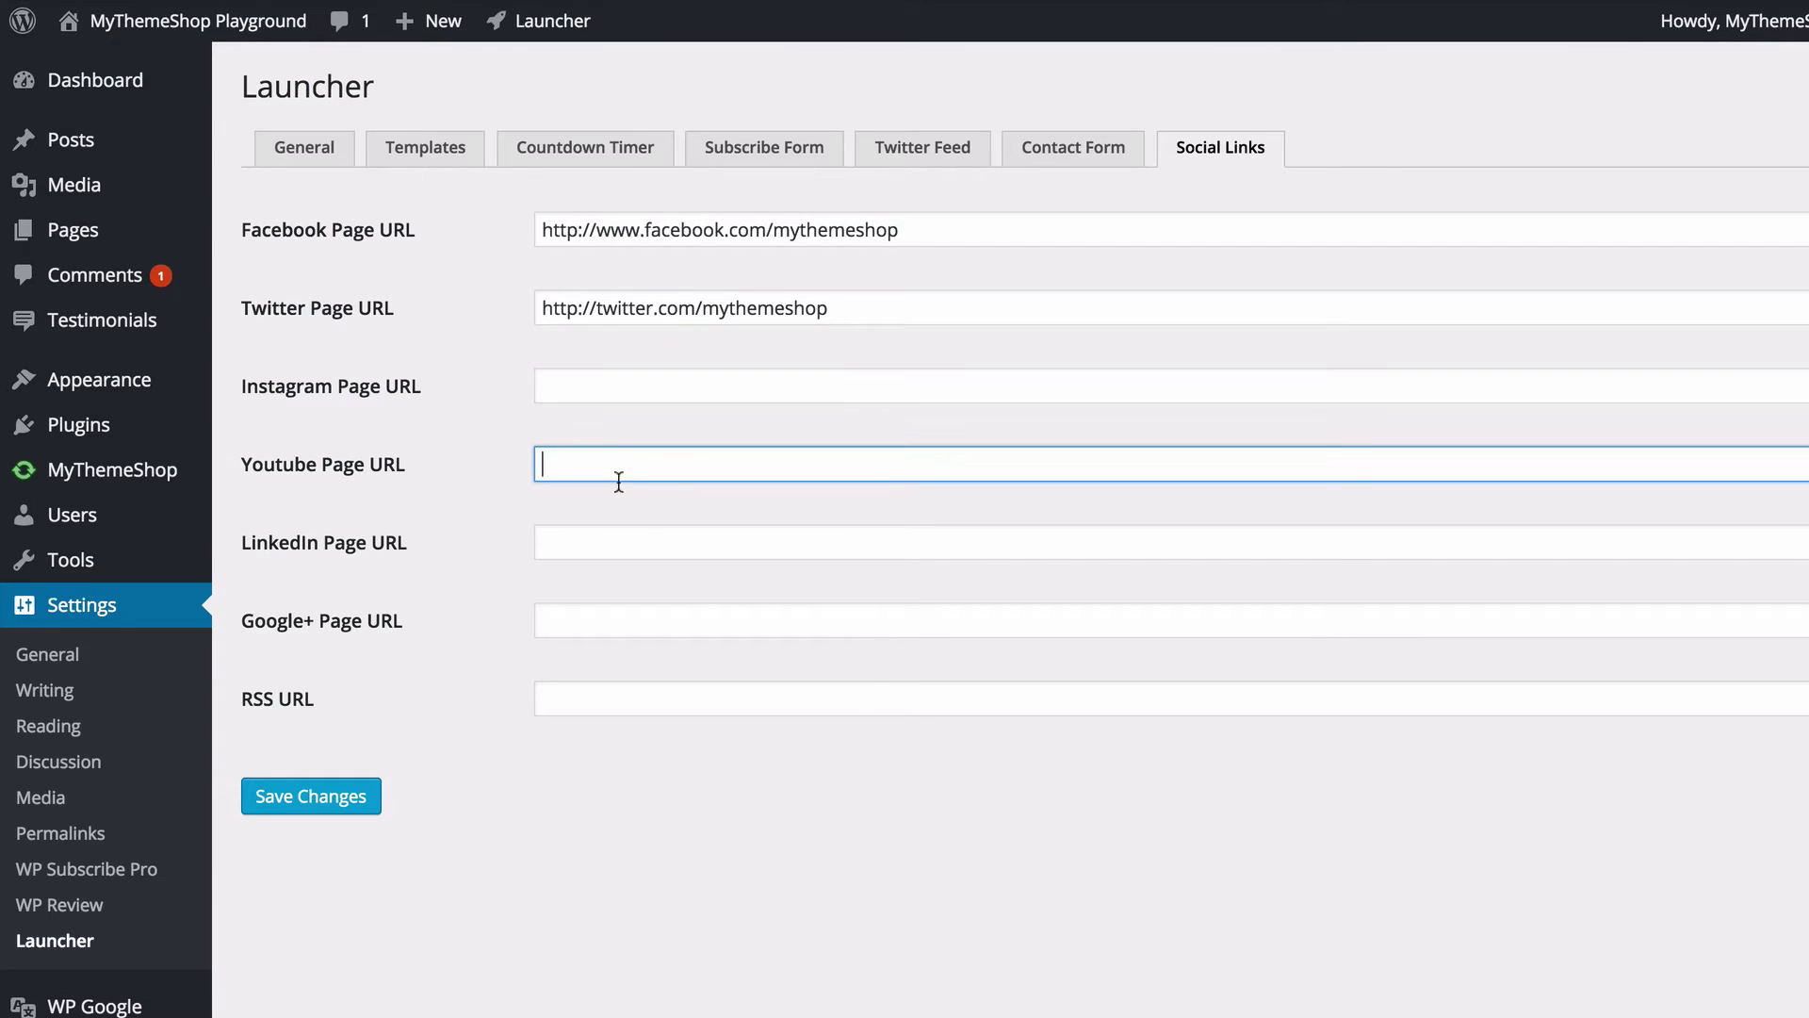
left_click(606, 525)
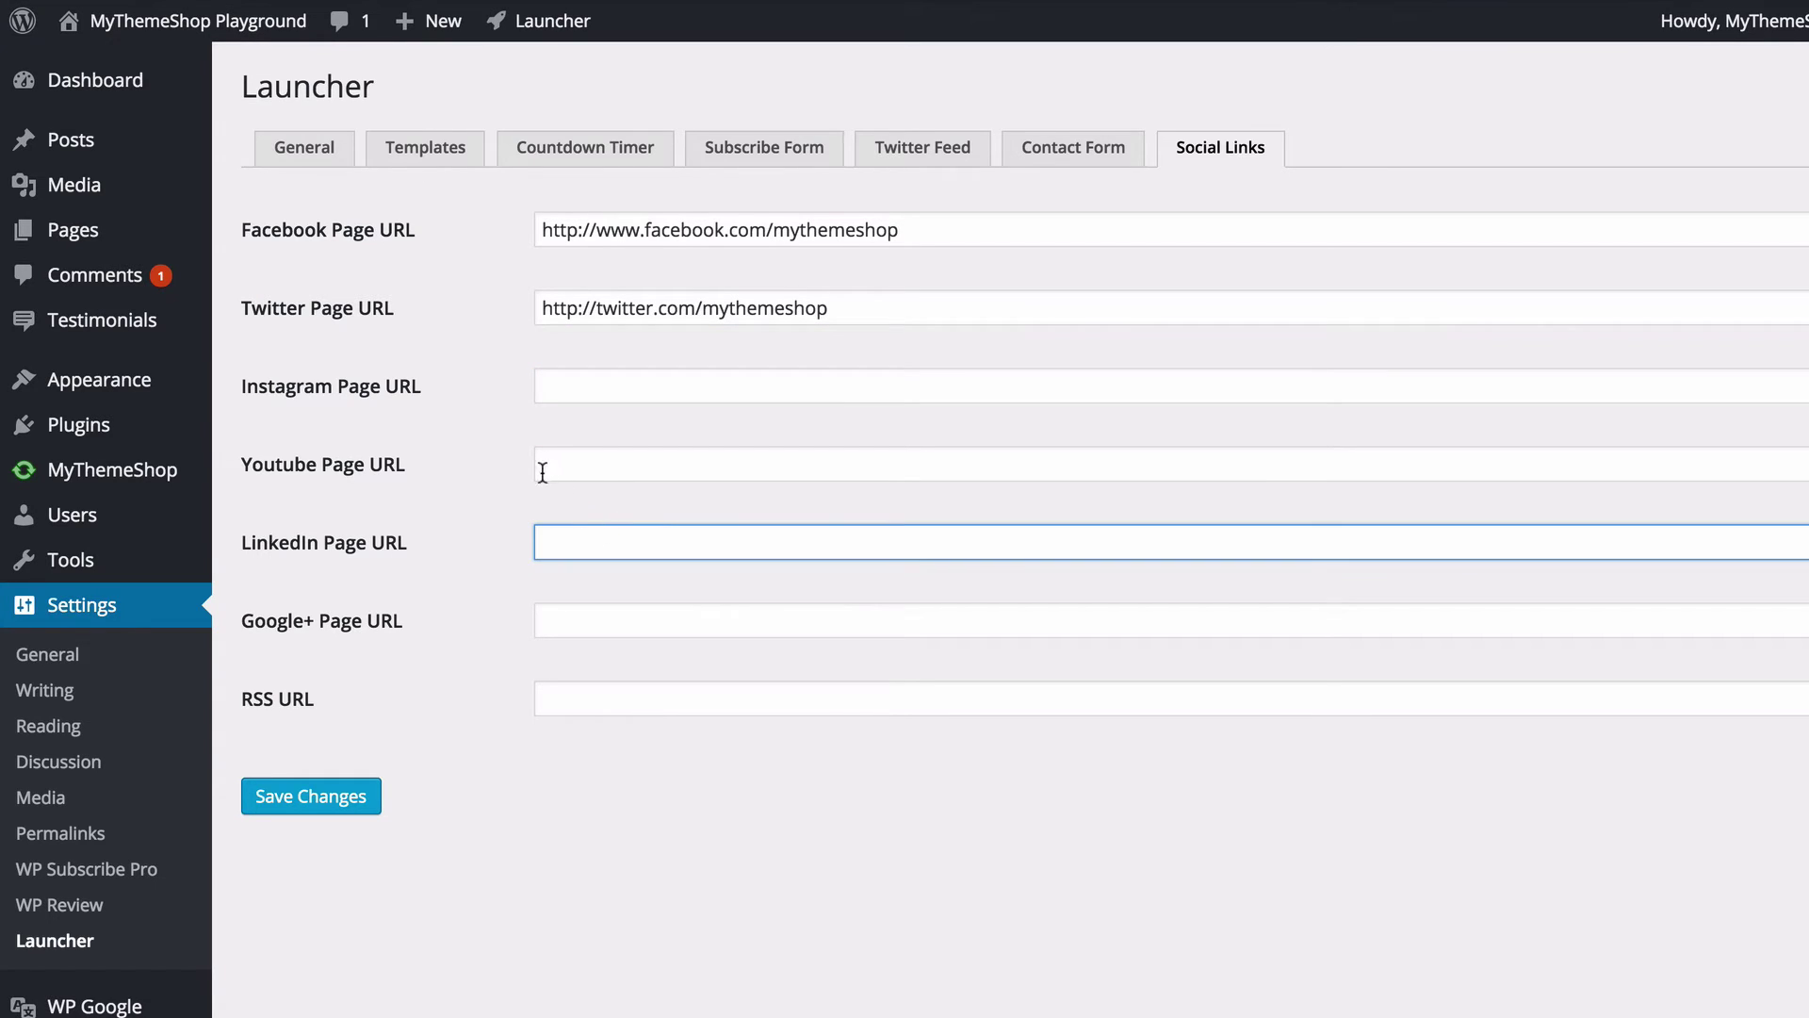
left_click(590, 391)
type("#")
left_click(574, 468)
type("#")
left_click(592, 539)
type("#")
left_click(594, 618)
type("#")
left_click(598, 698)
type("#")
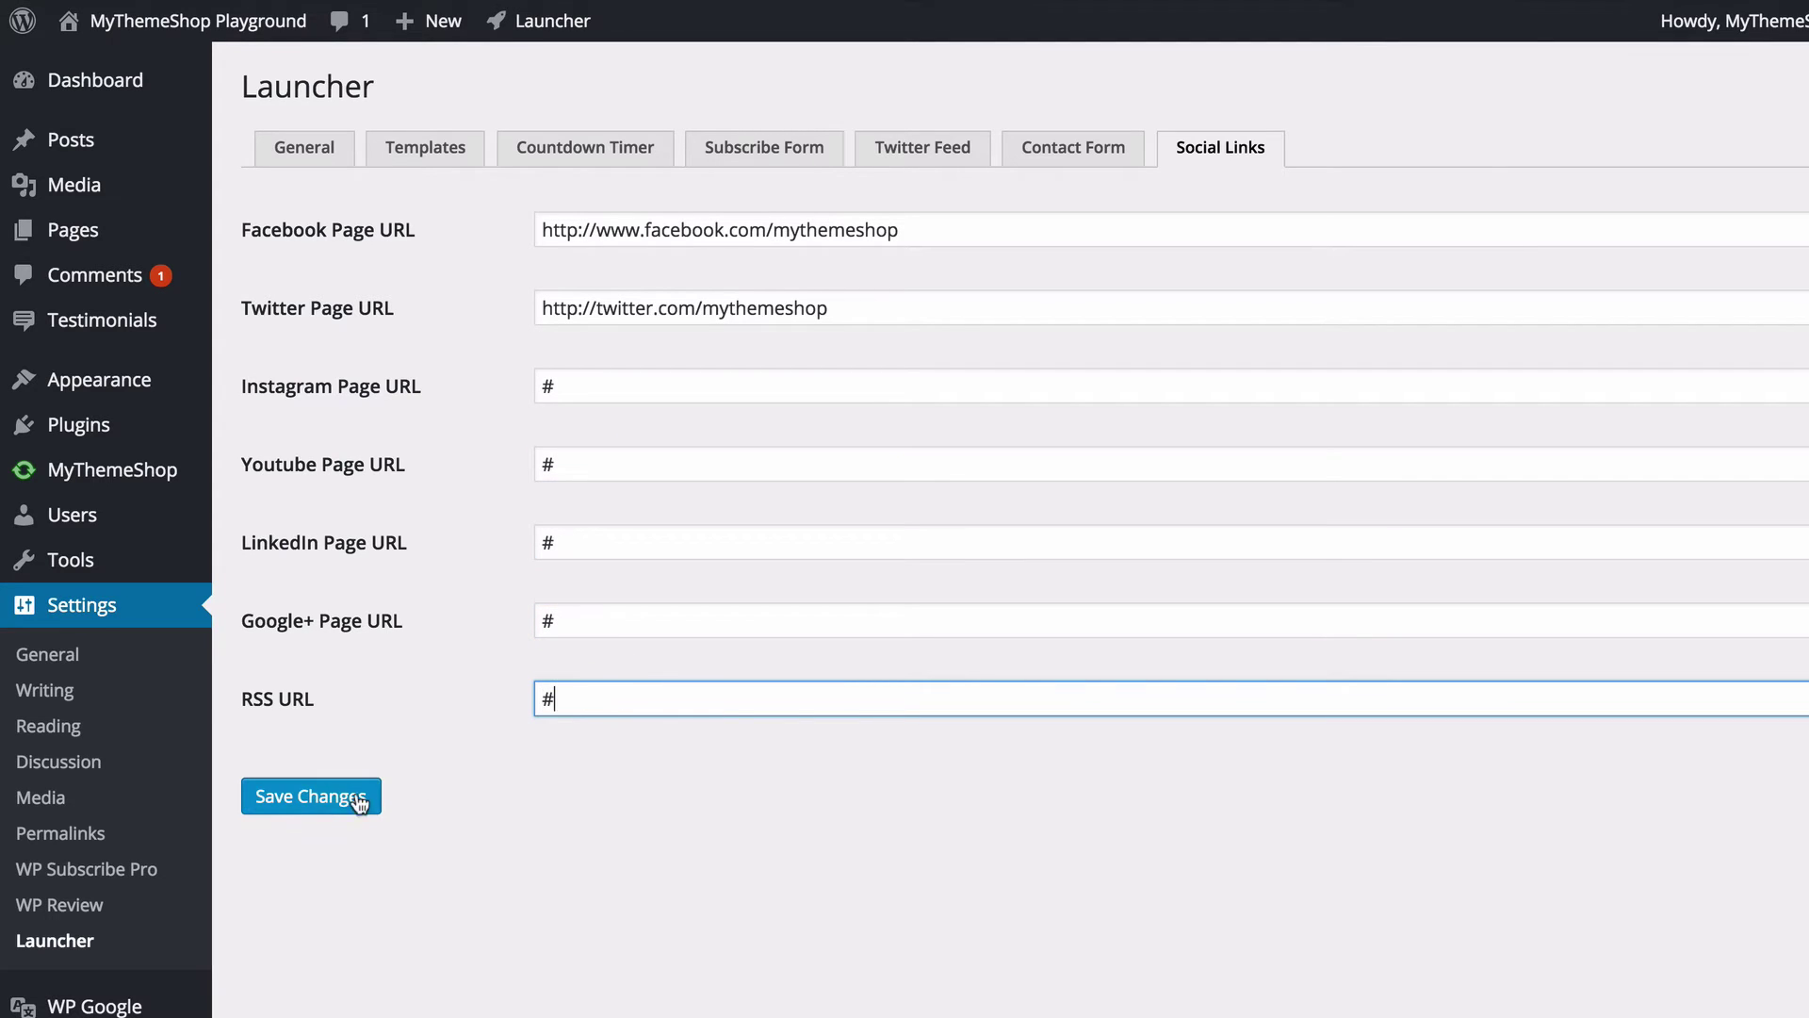
left_click(361, 812)
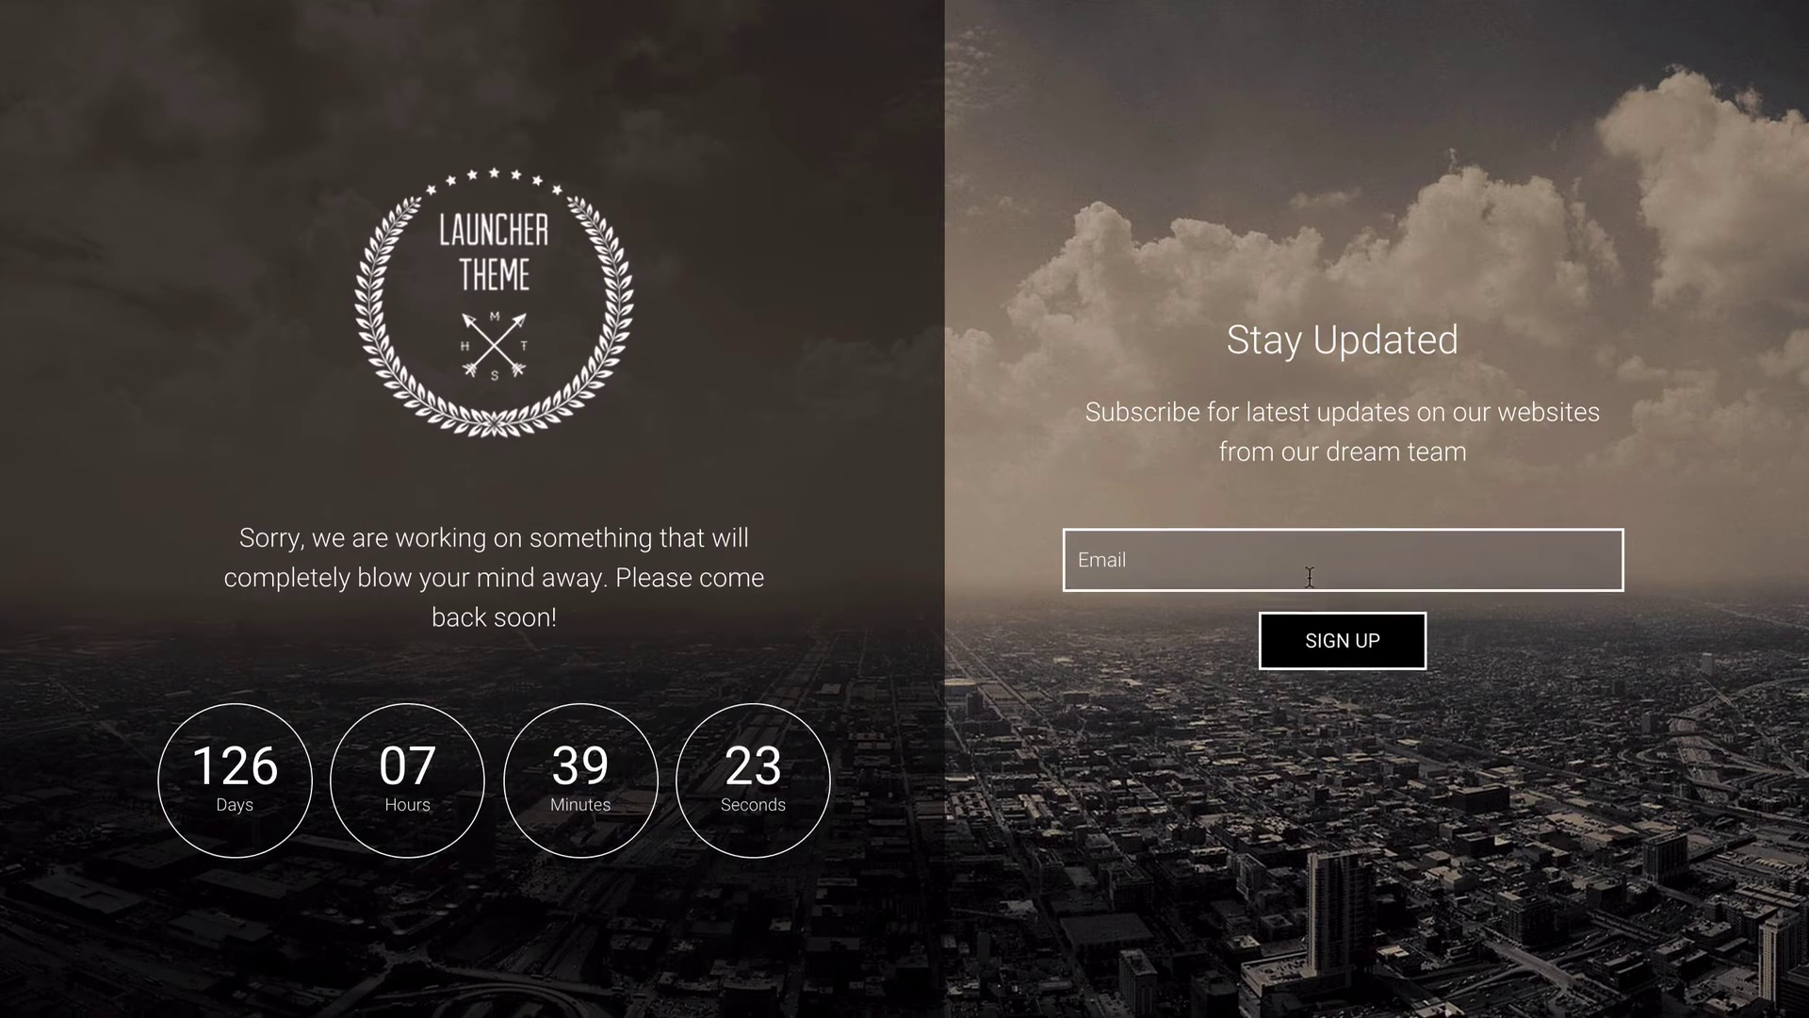
Step: Scroll through the live coming-soon page down to the contact form and footer social icons
scroll(1308, 574, "down", 5)
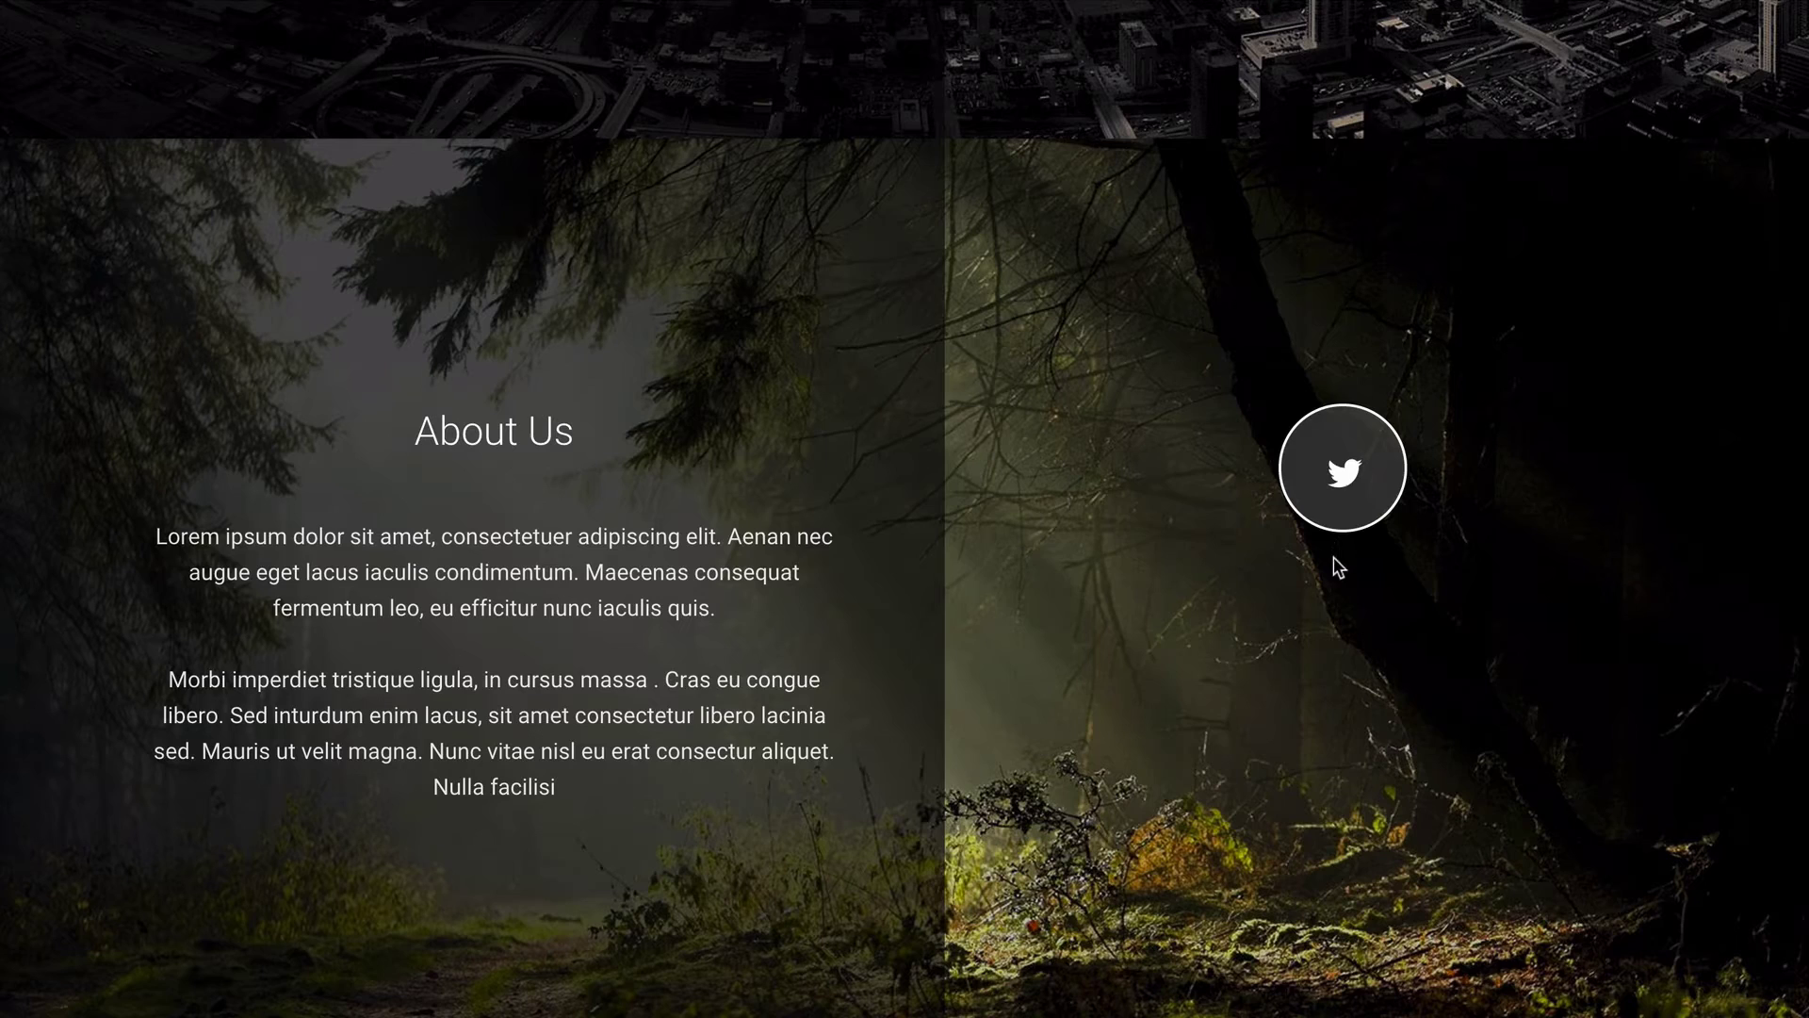
scroll(1263, 673, "down", 5)
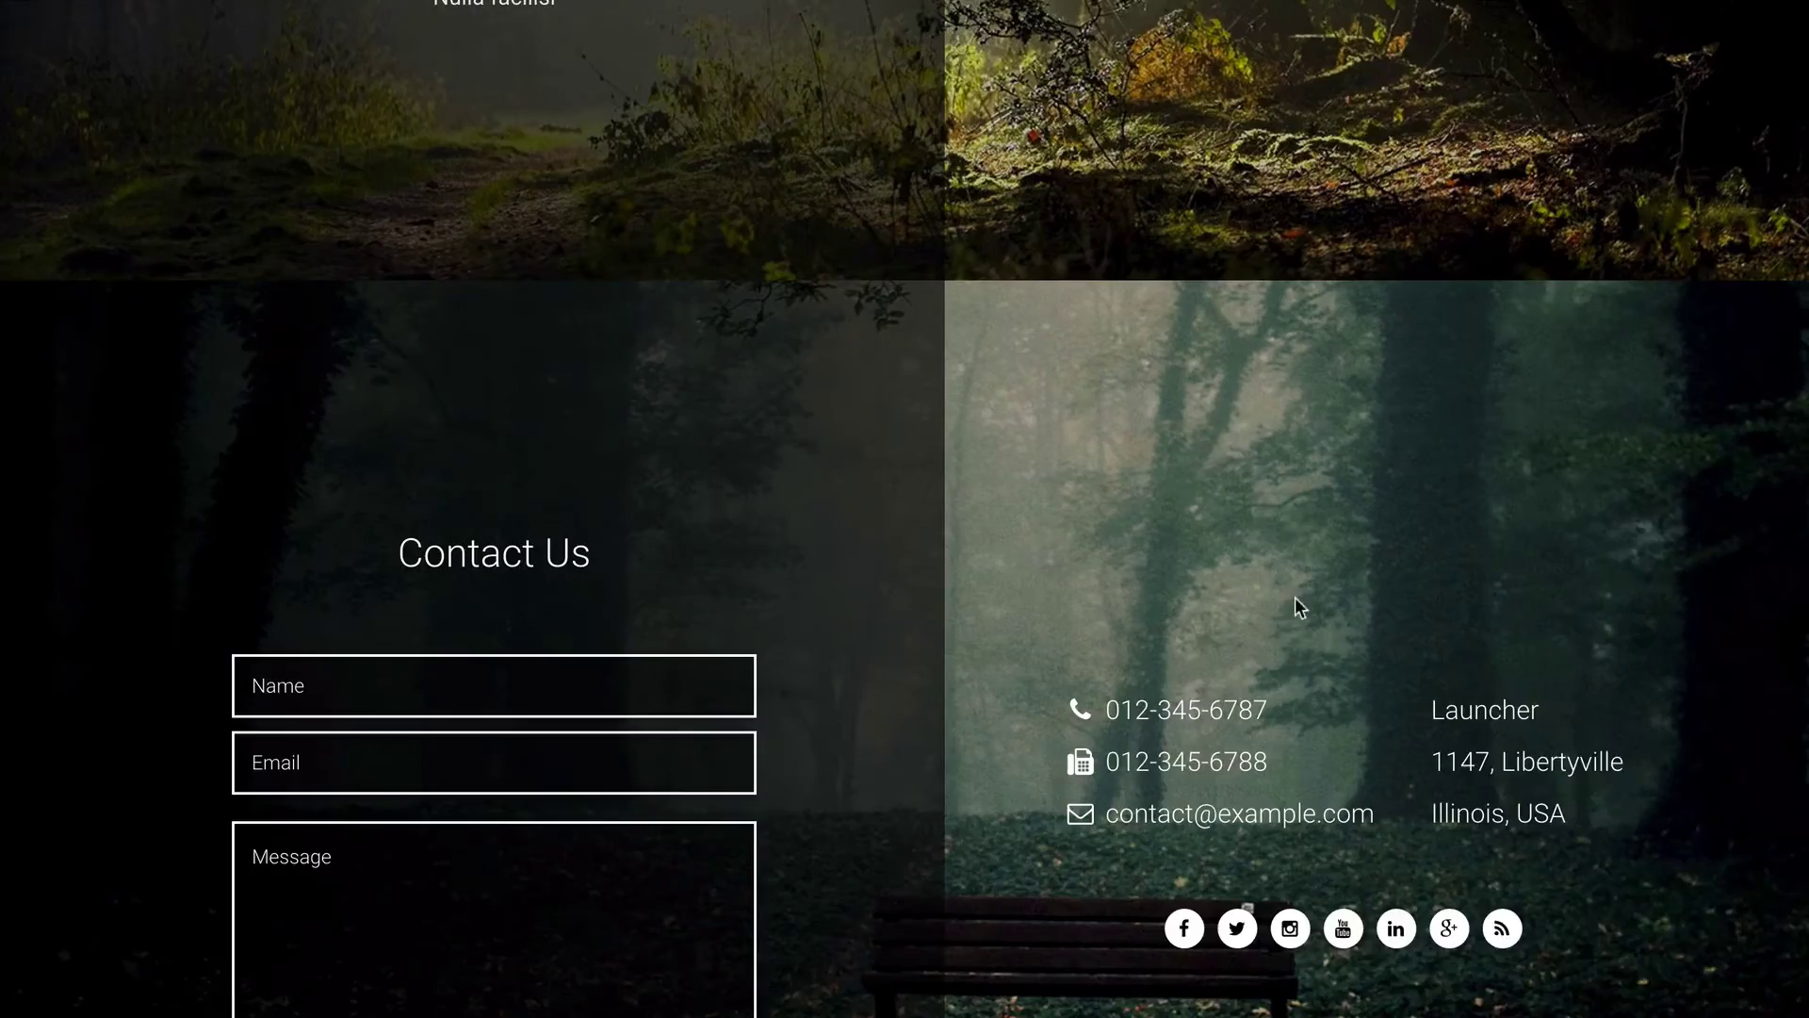
scroll(1295, 596, "down", 2)
scroll(476, 392, "down", 2)
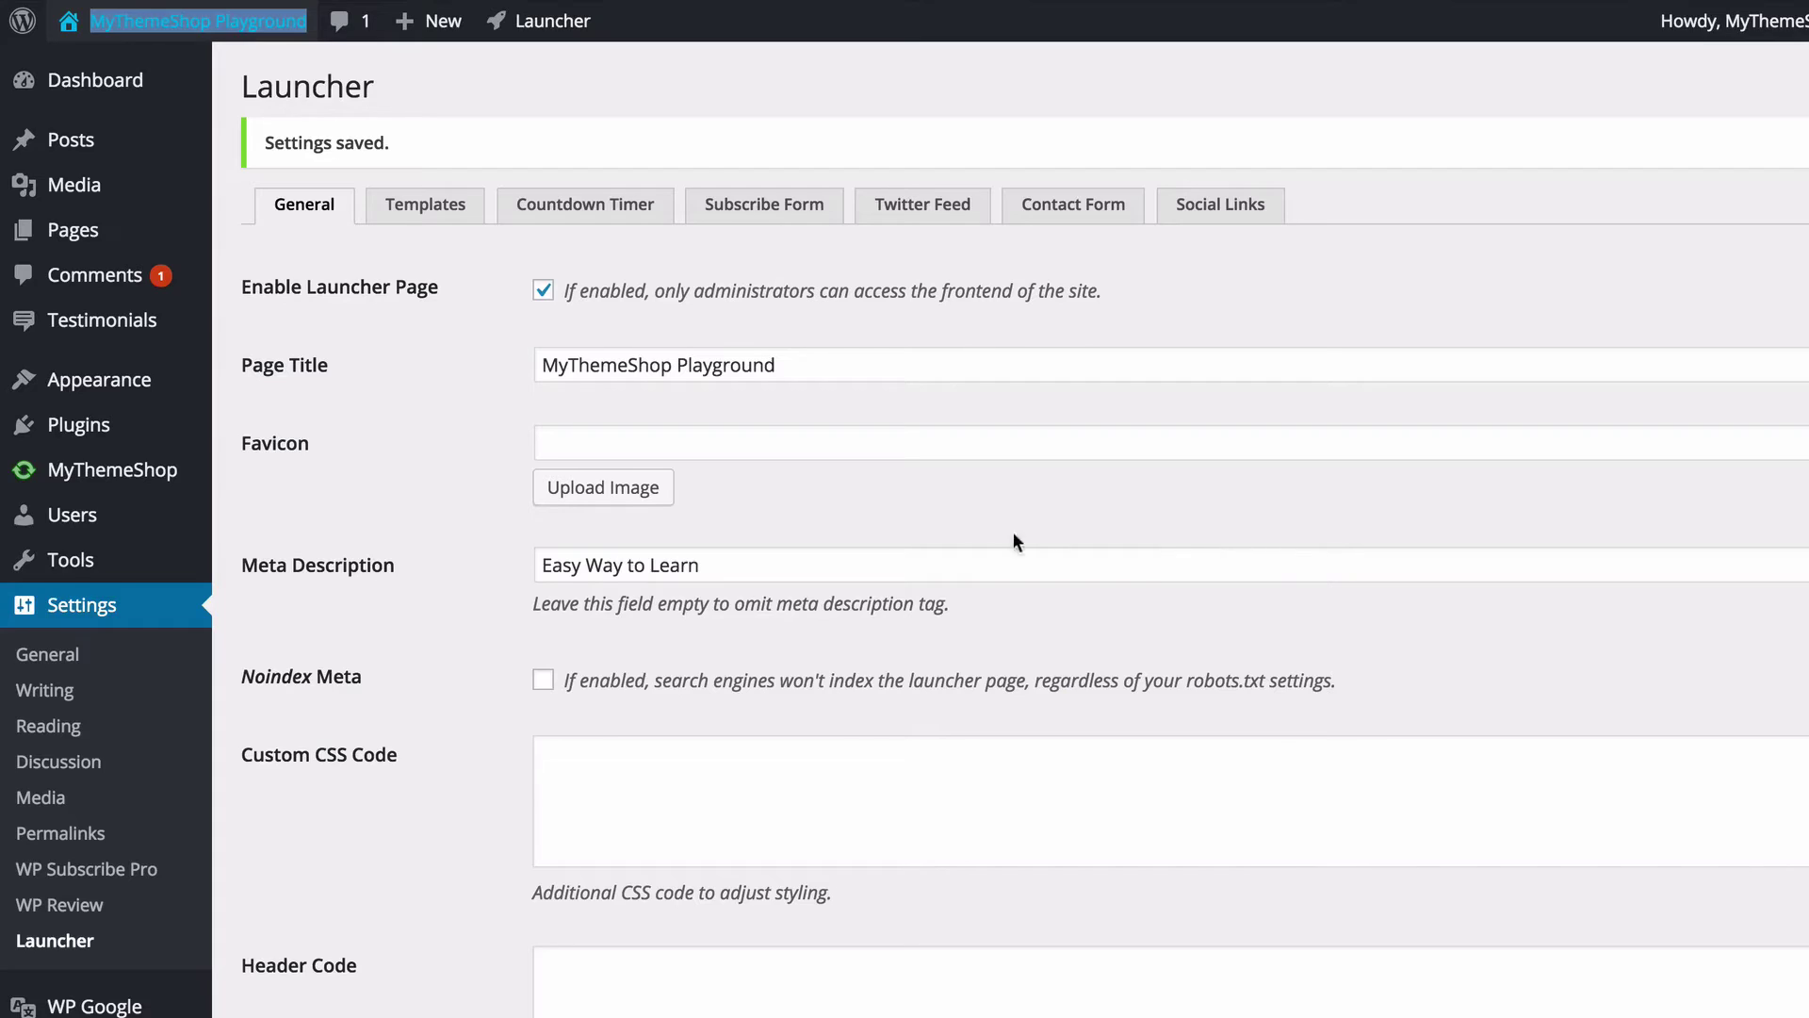
Step: Open the coming-soon page's front-end editor via Launcher > Edit in the admin bar
left_click(940, 518)
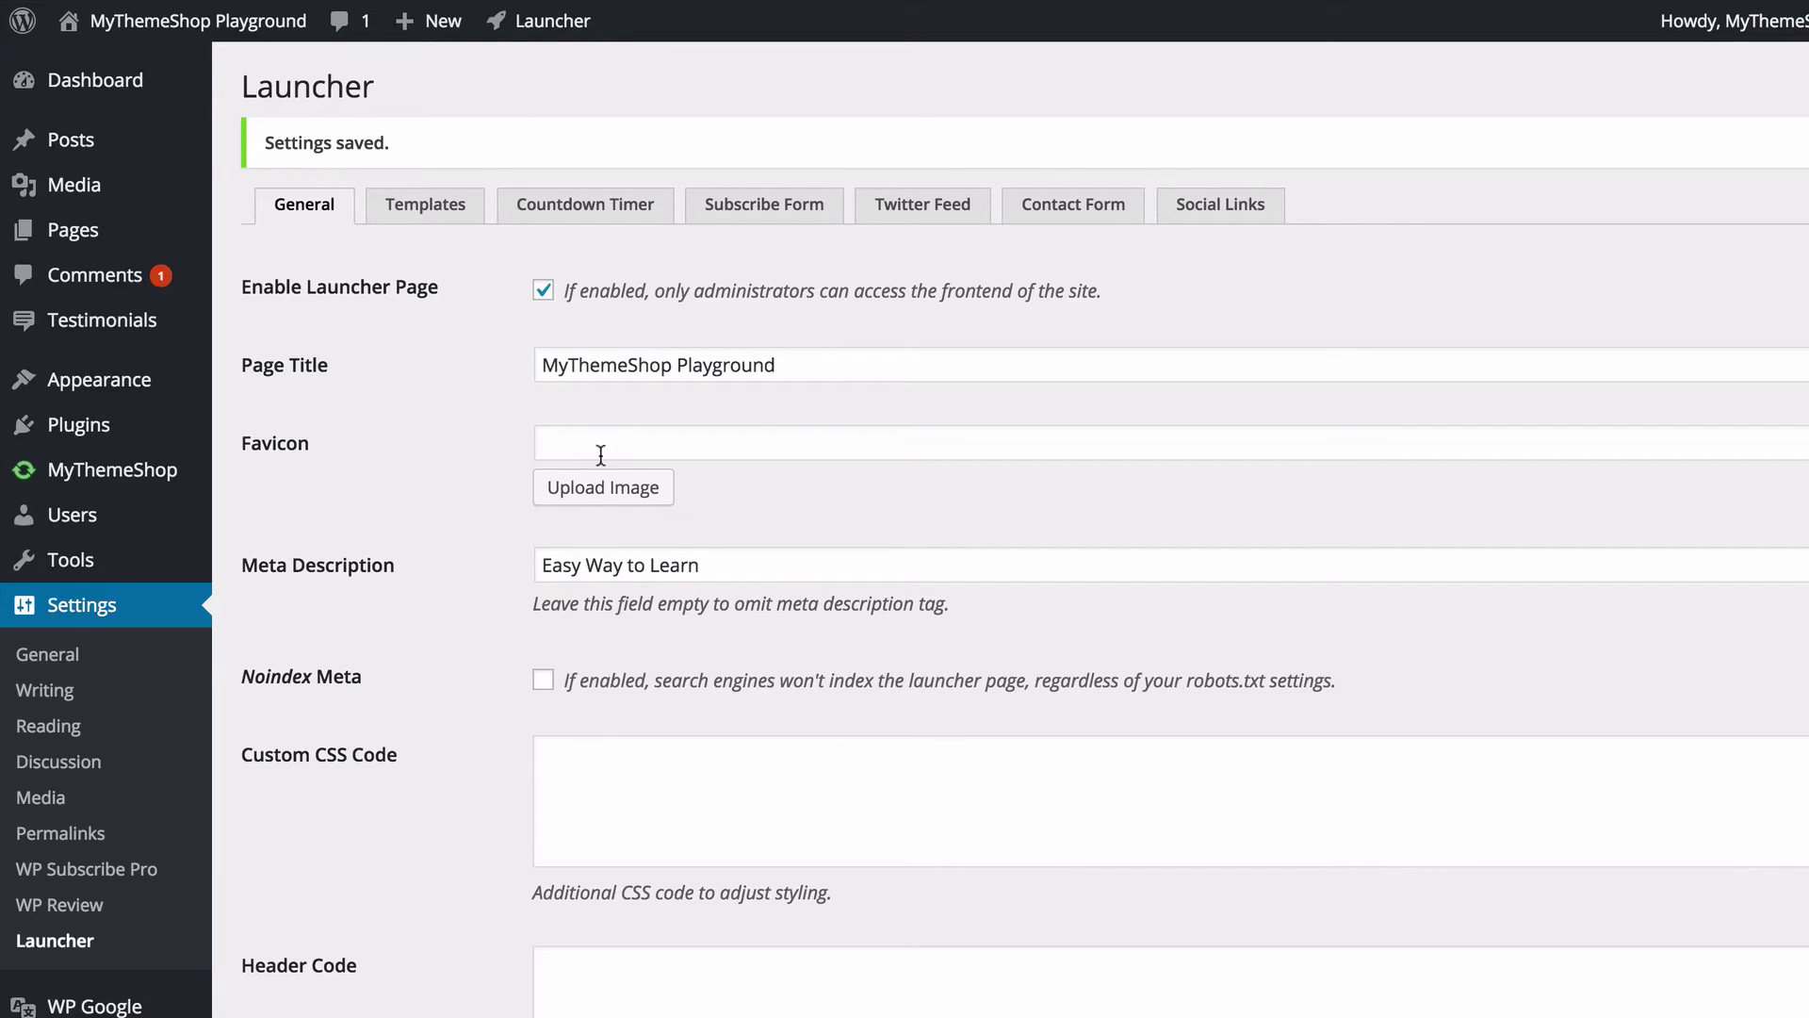
mouse_move(541, 26)
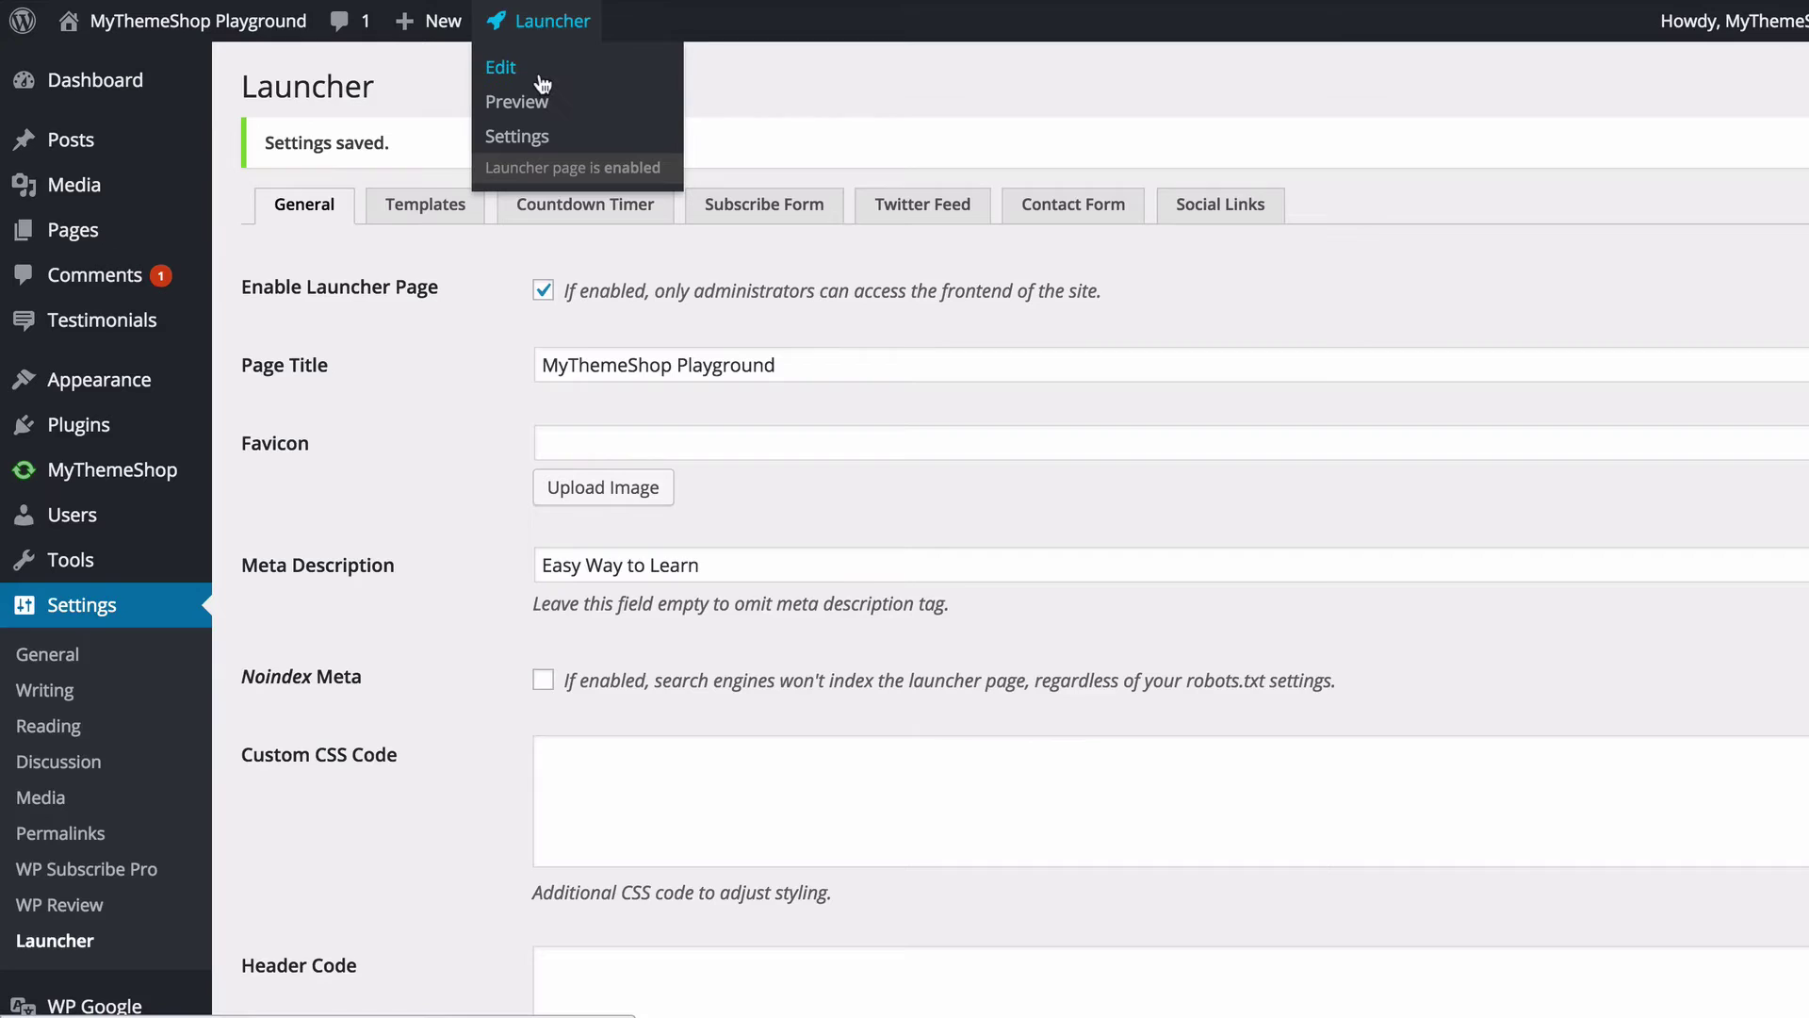
left_click(545, 75)
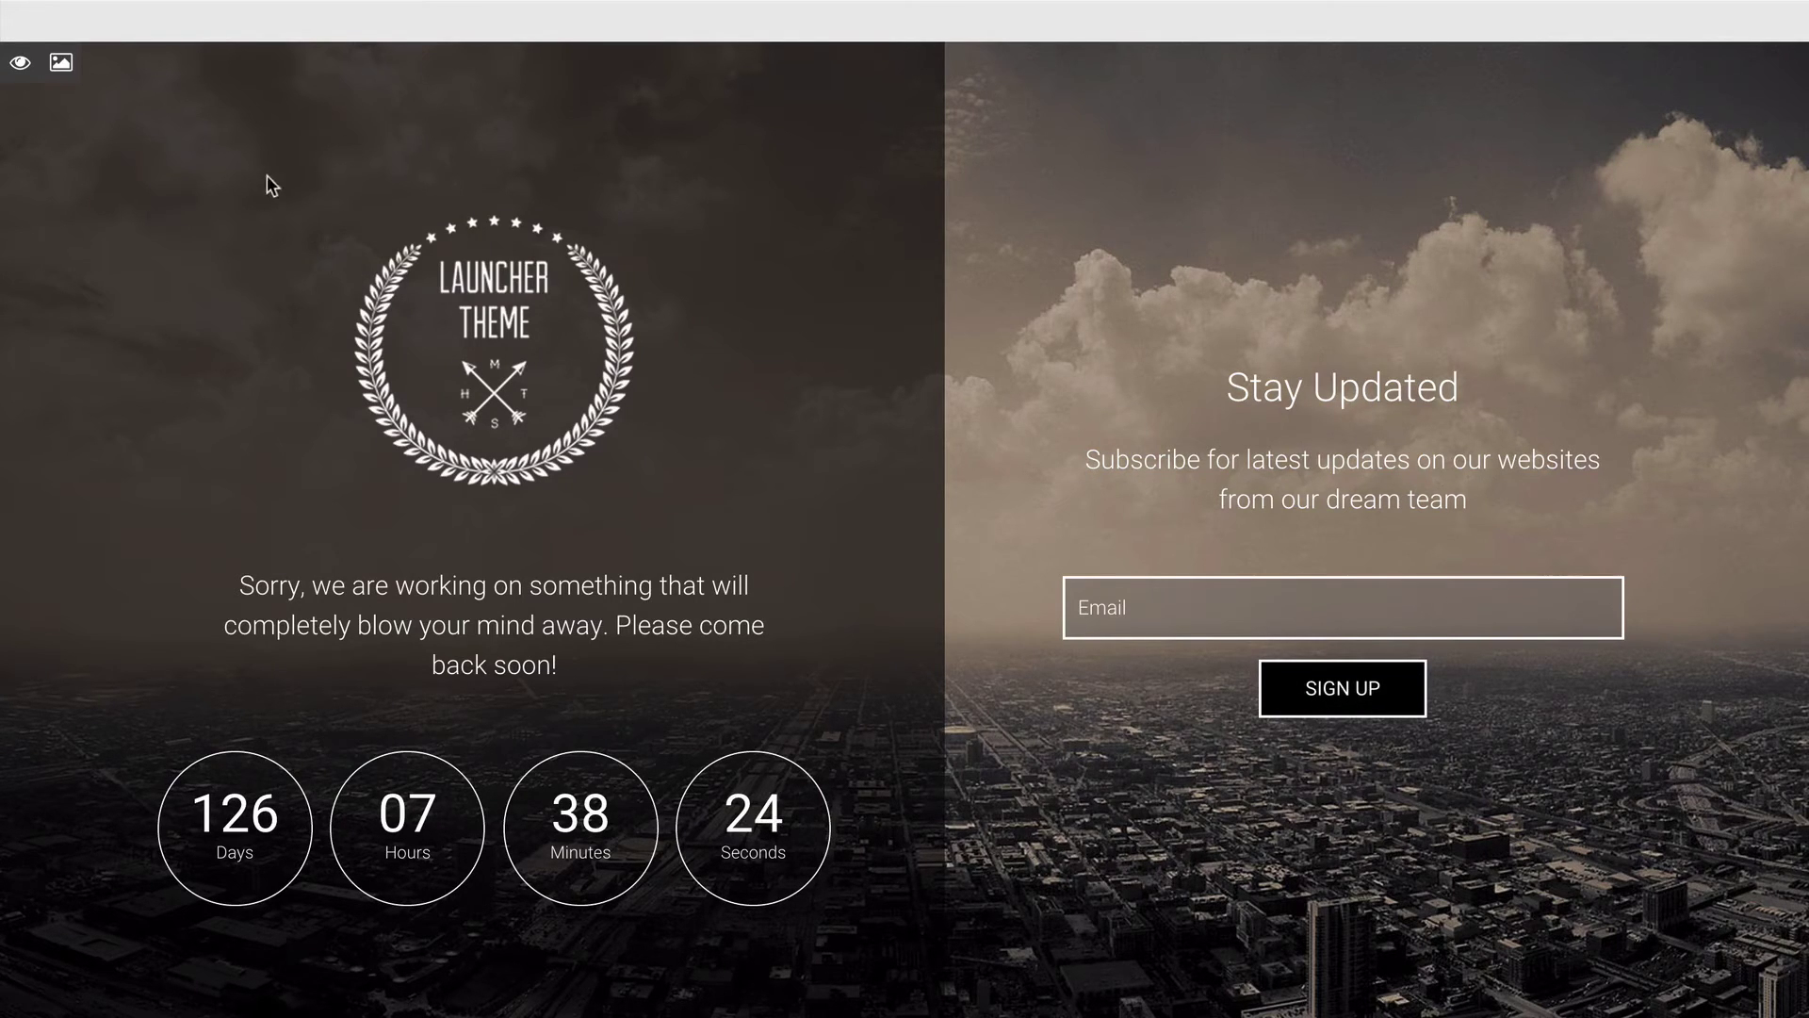
Step: Set the launcher section background to wallpaper-1335059 from the Media Library
left_click(20, 62)
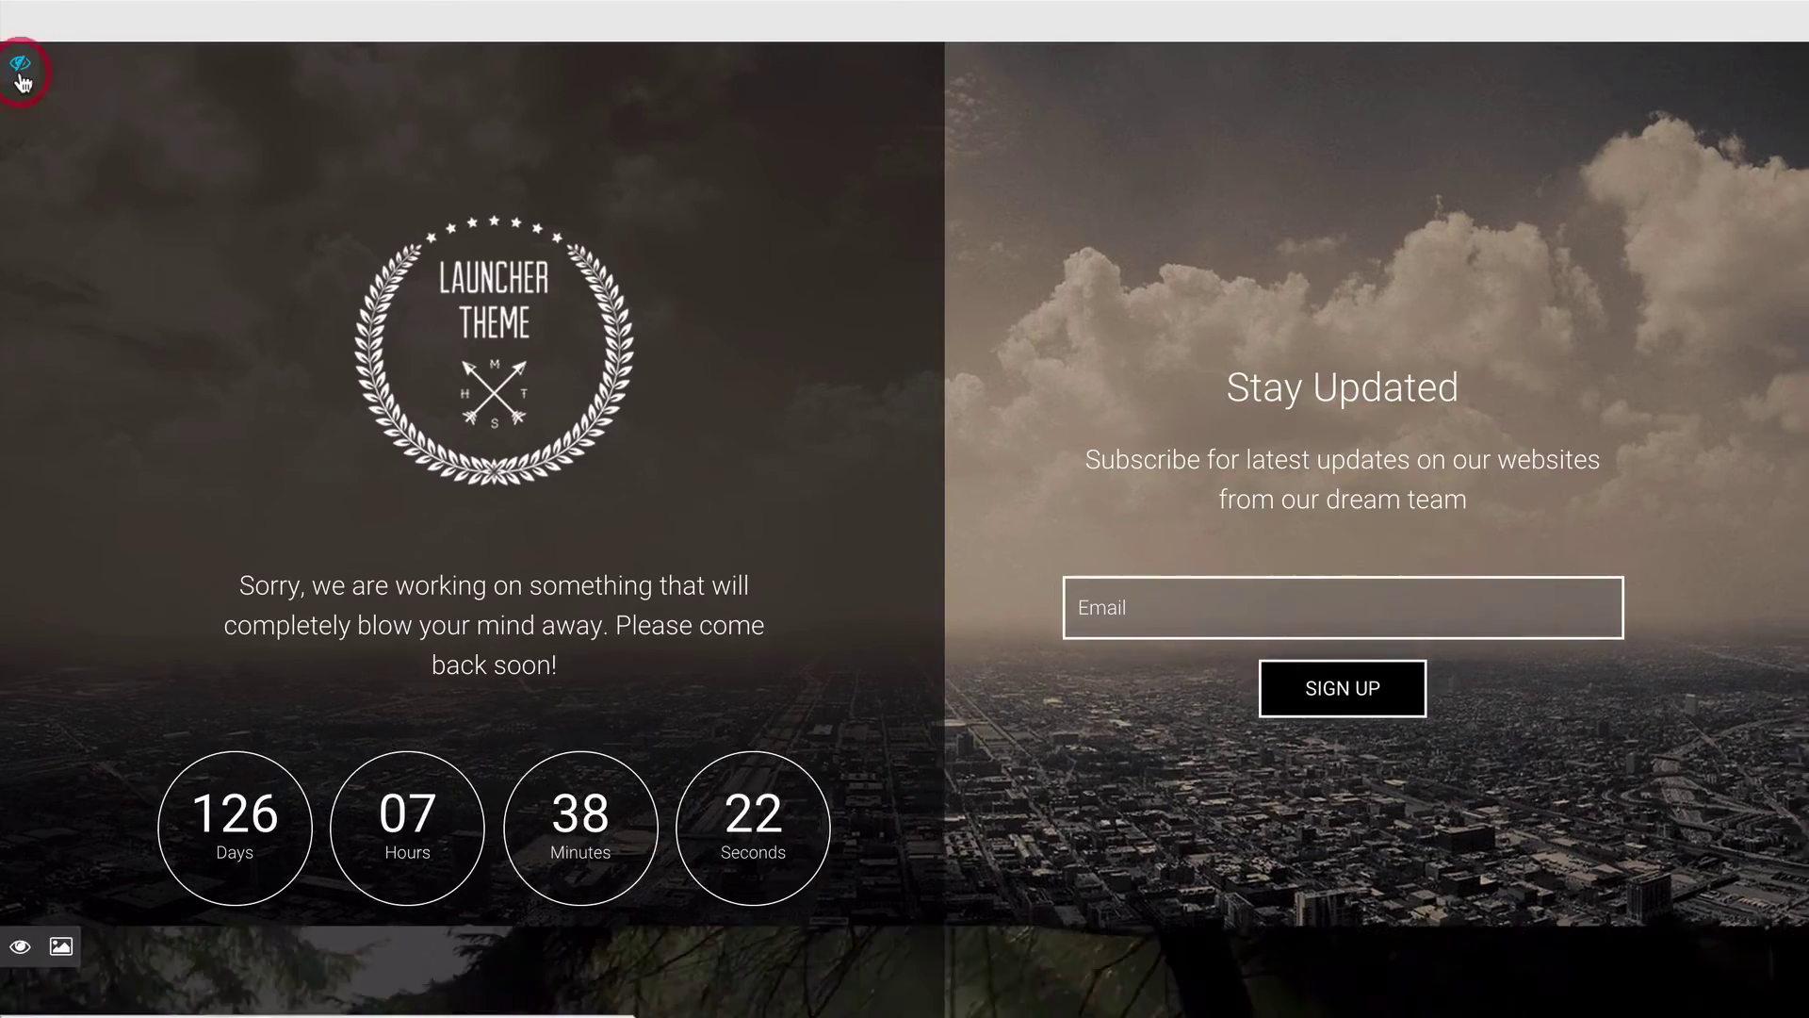
left_click(20, 64)
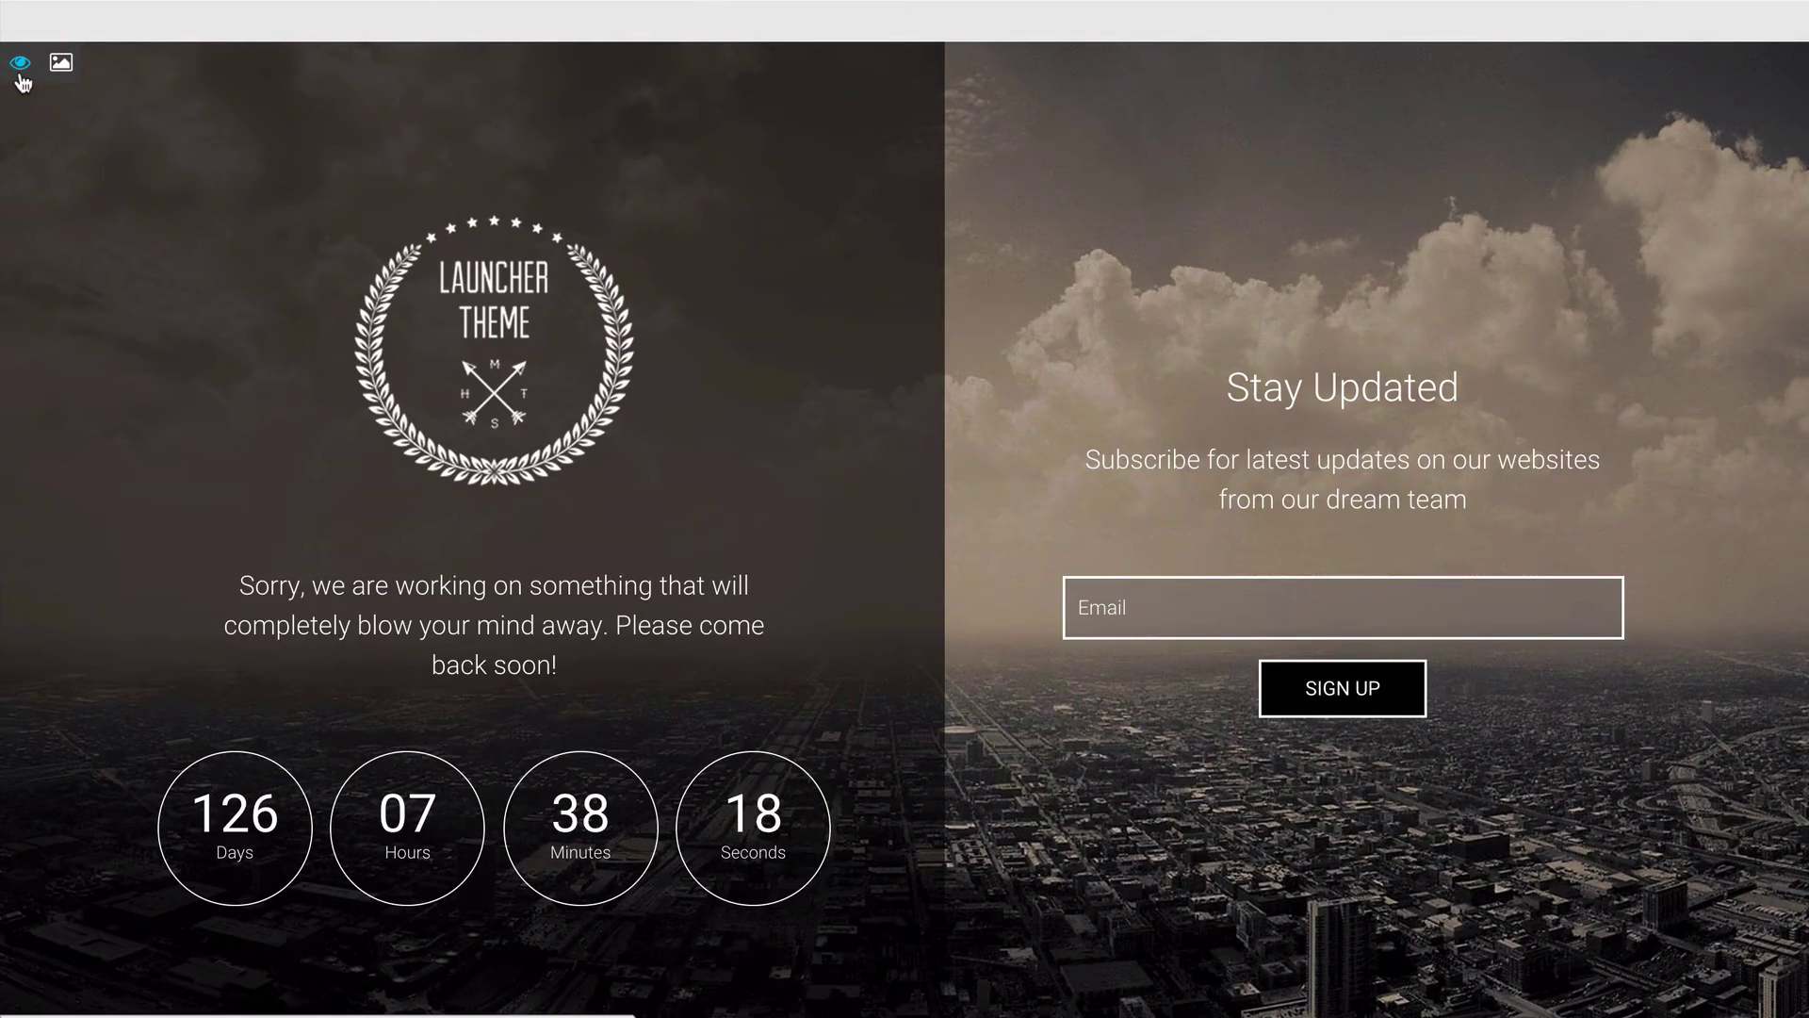
left_click(61, 63)
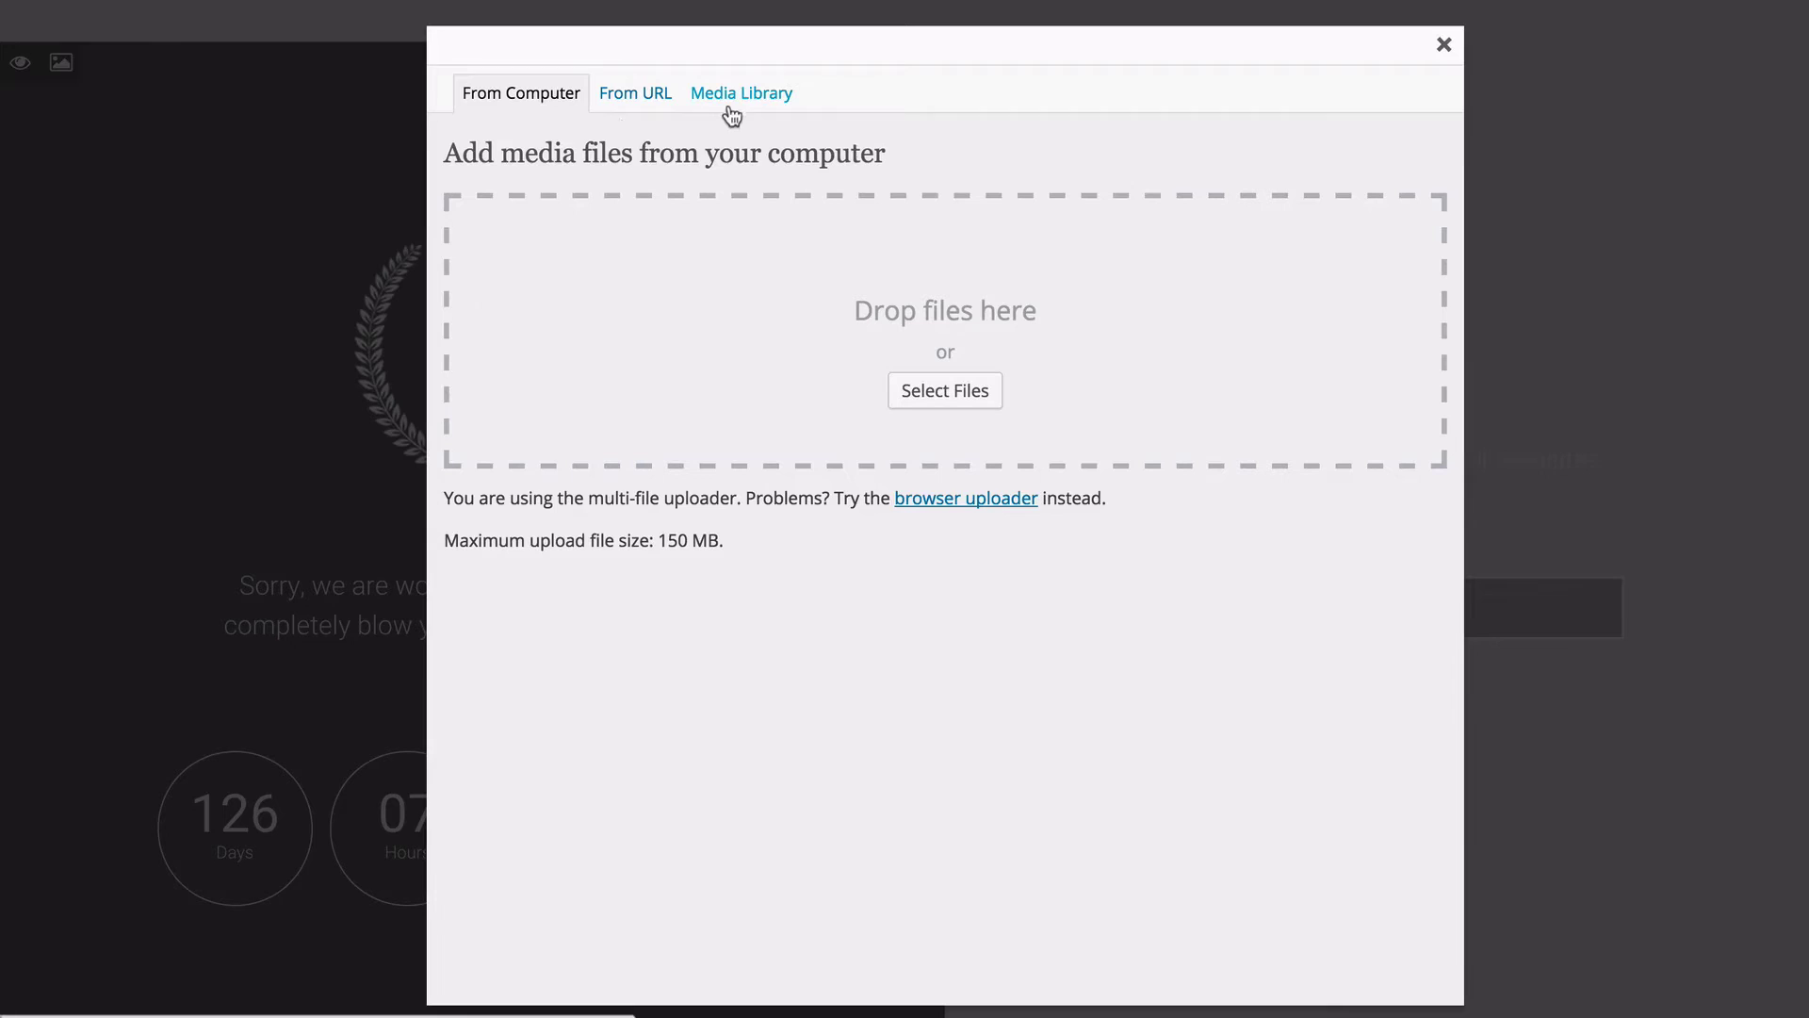
left_click(782, 100)
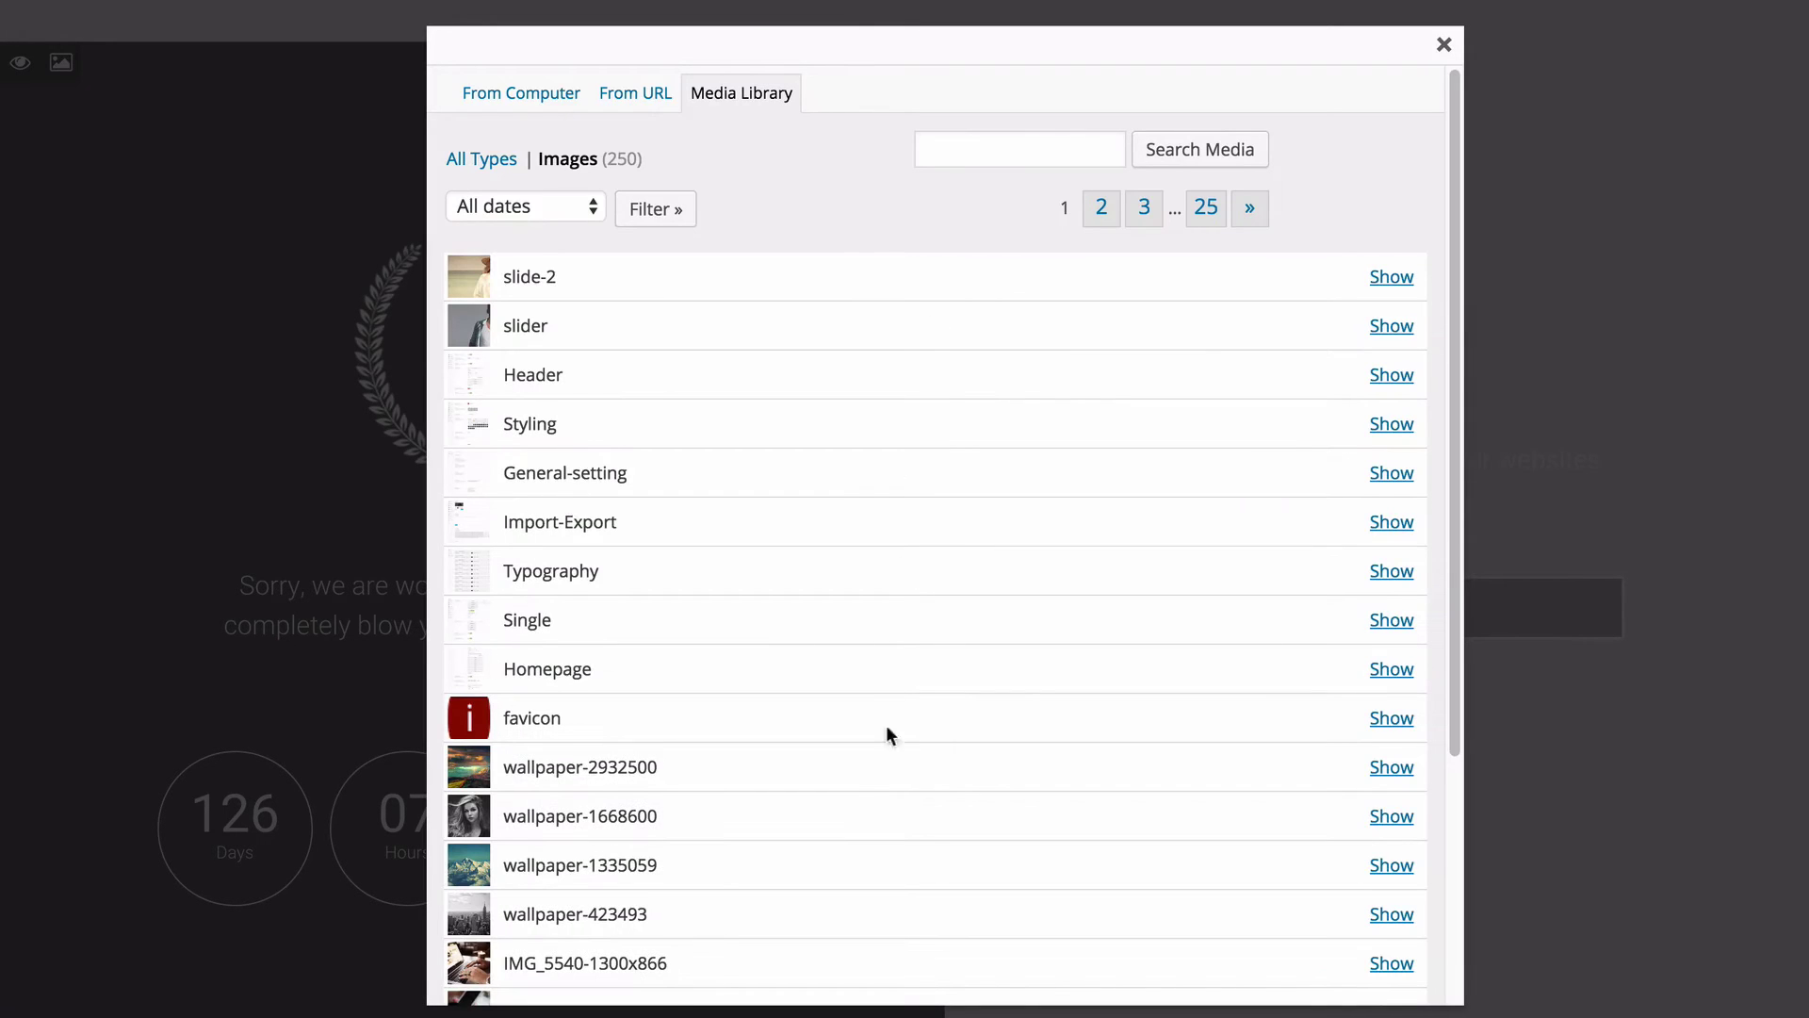
left_click(1391, 865)
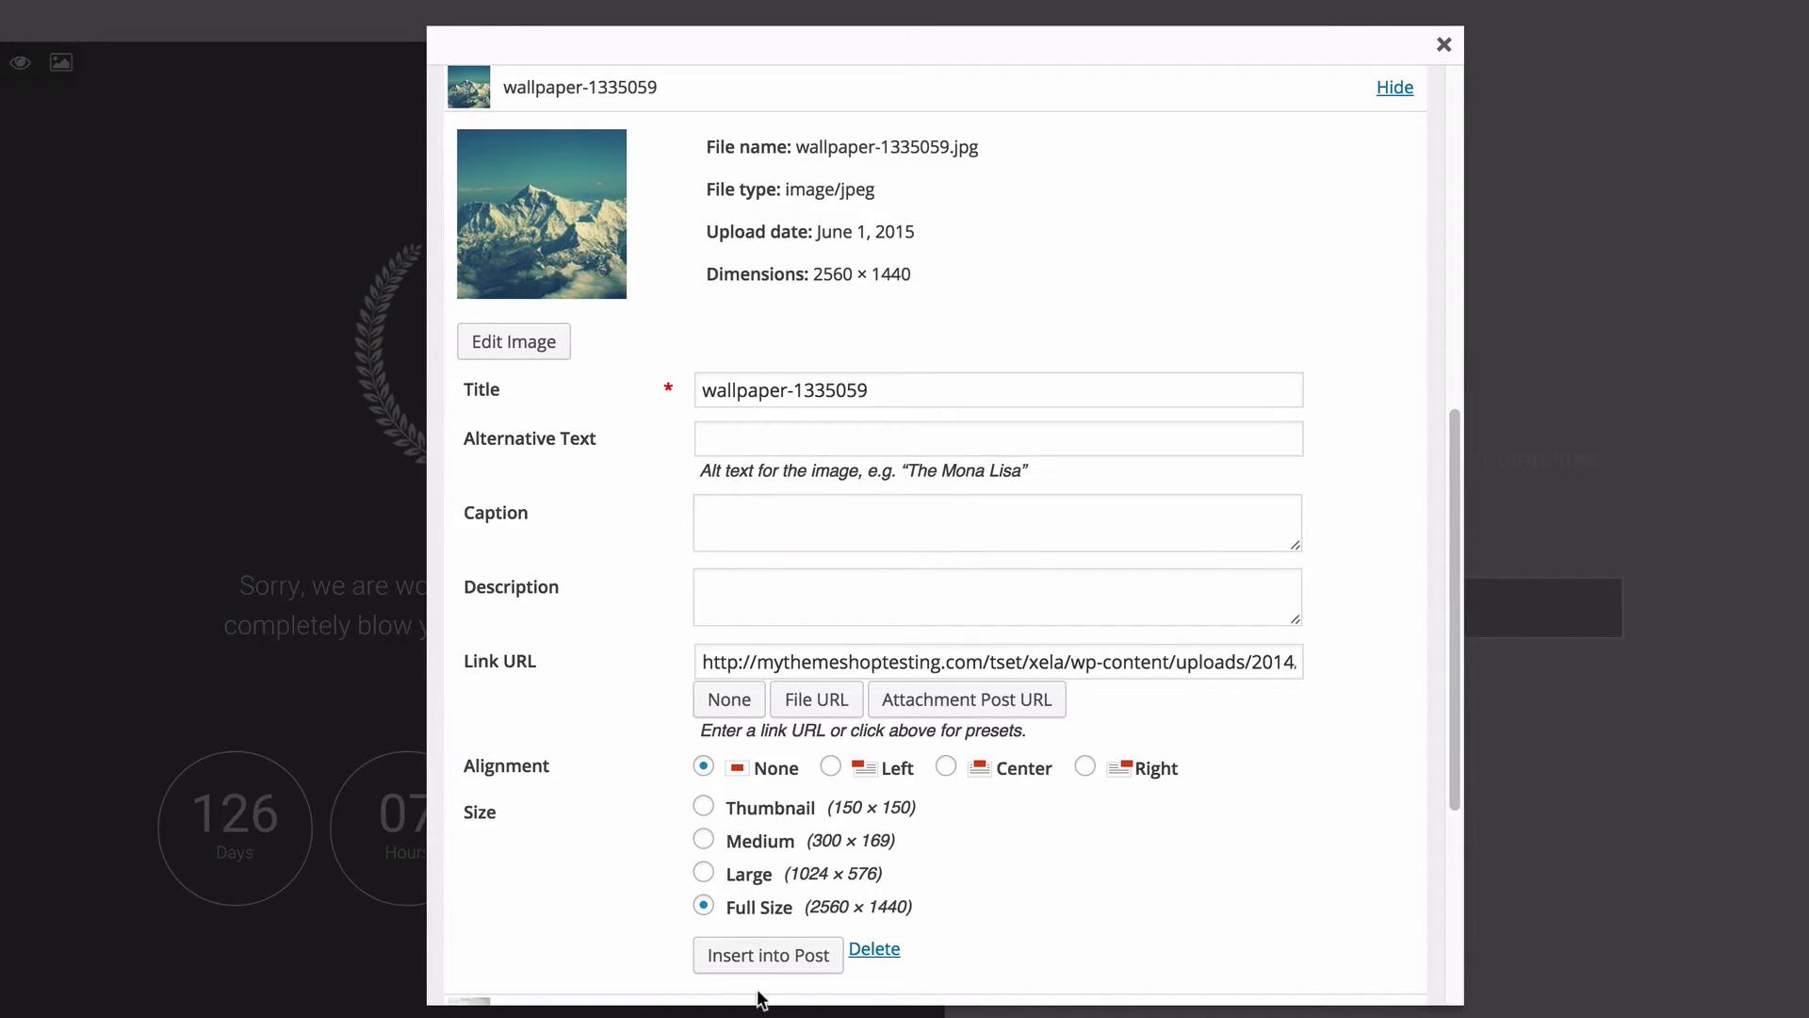
left_click(771, 956)
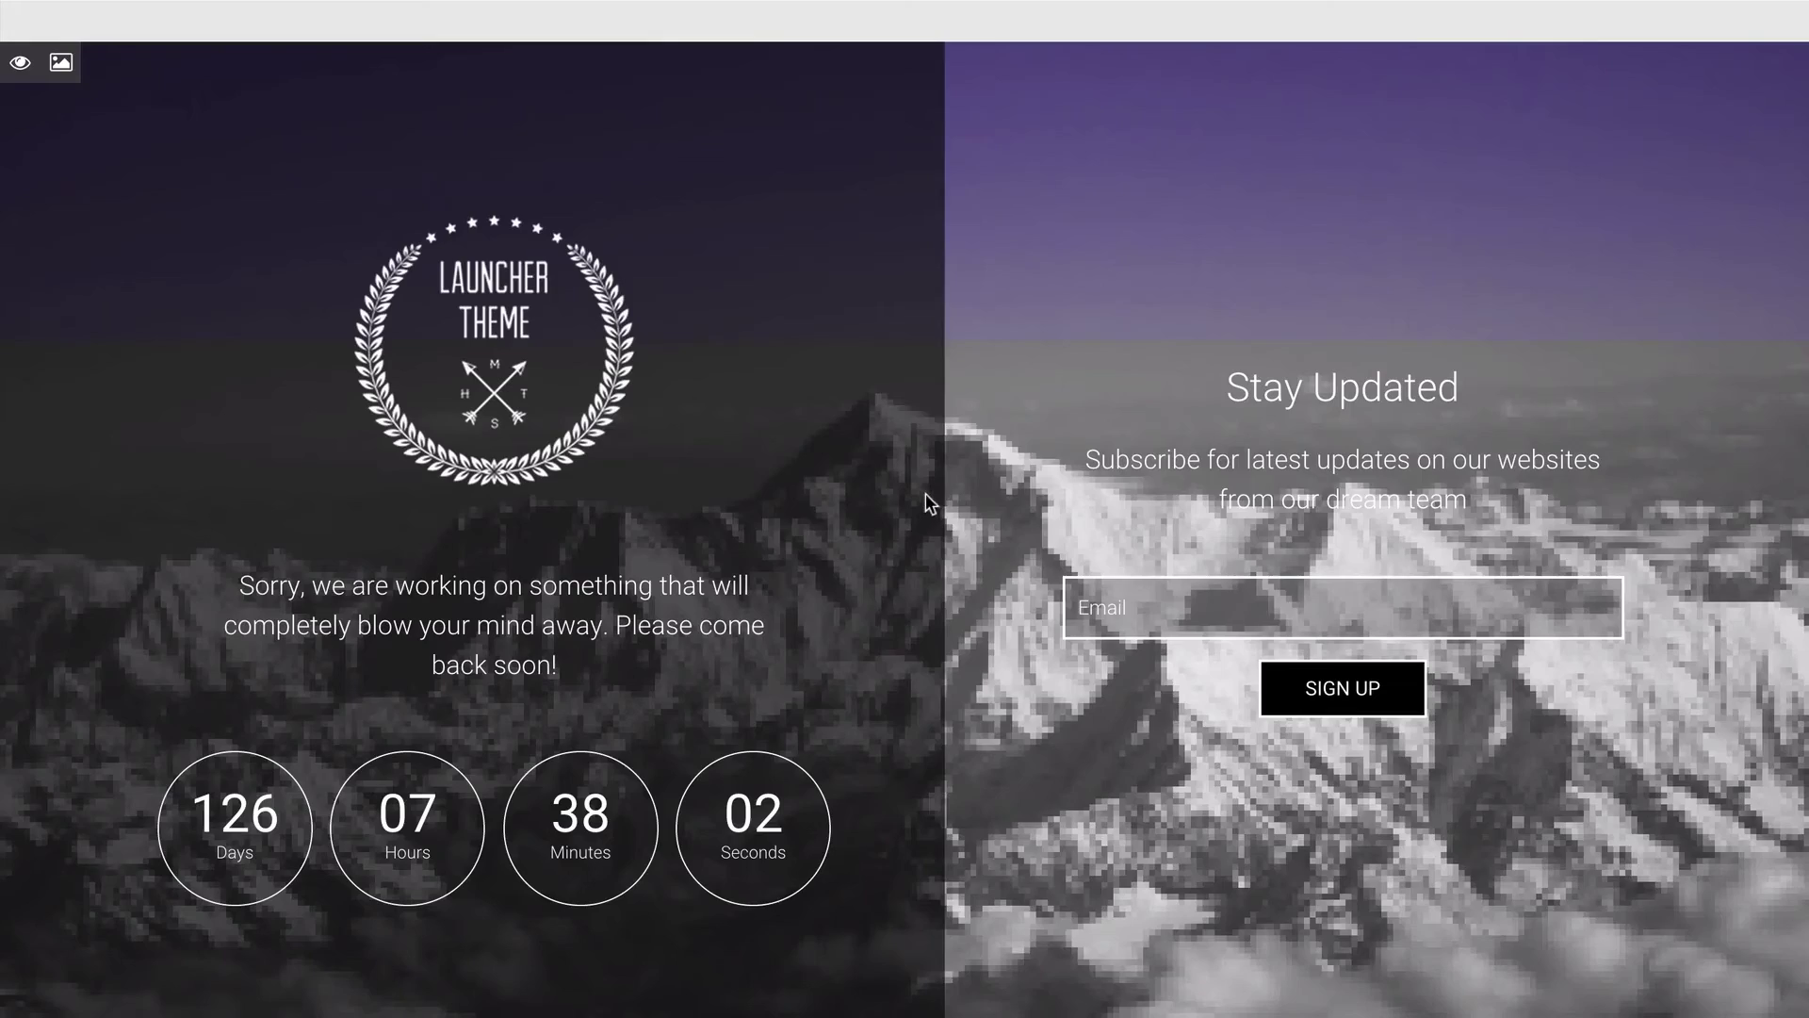
Step: Toggle the logo's visibility and close the logo upload dialog, leaving the logo unchanged
mouse_move(546, 401)
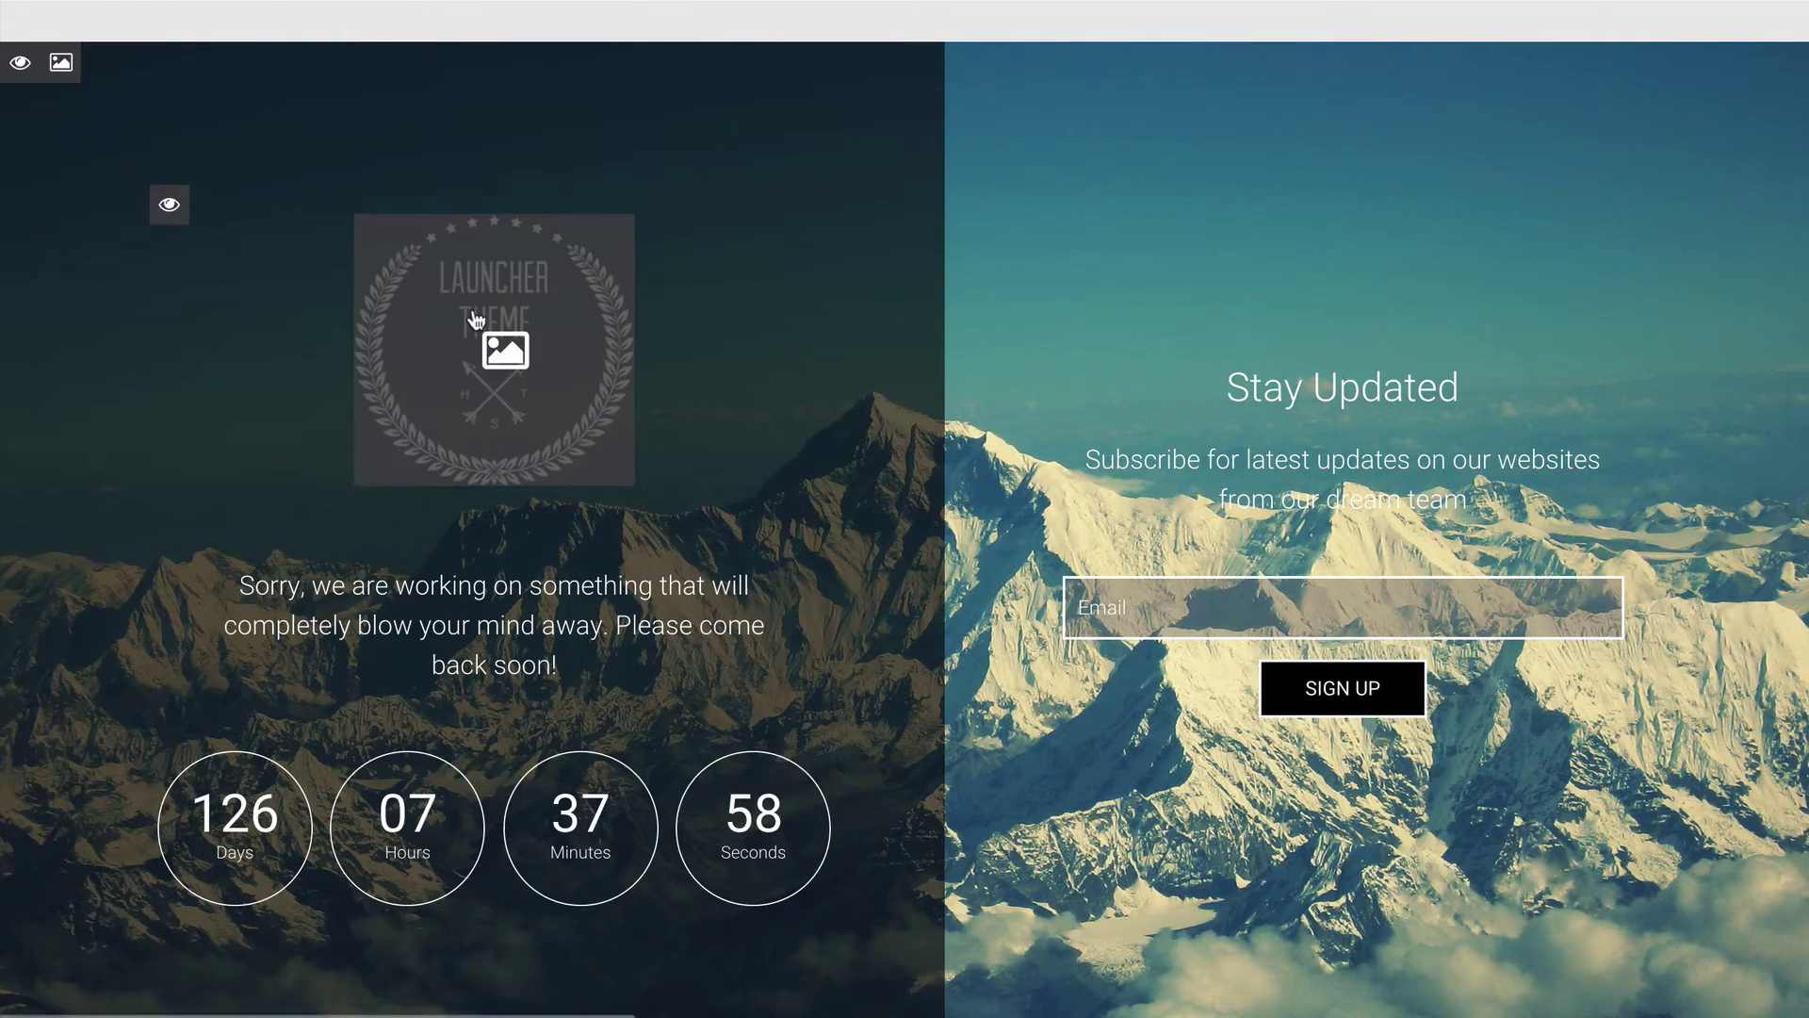
left_click(167, 206)
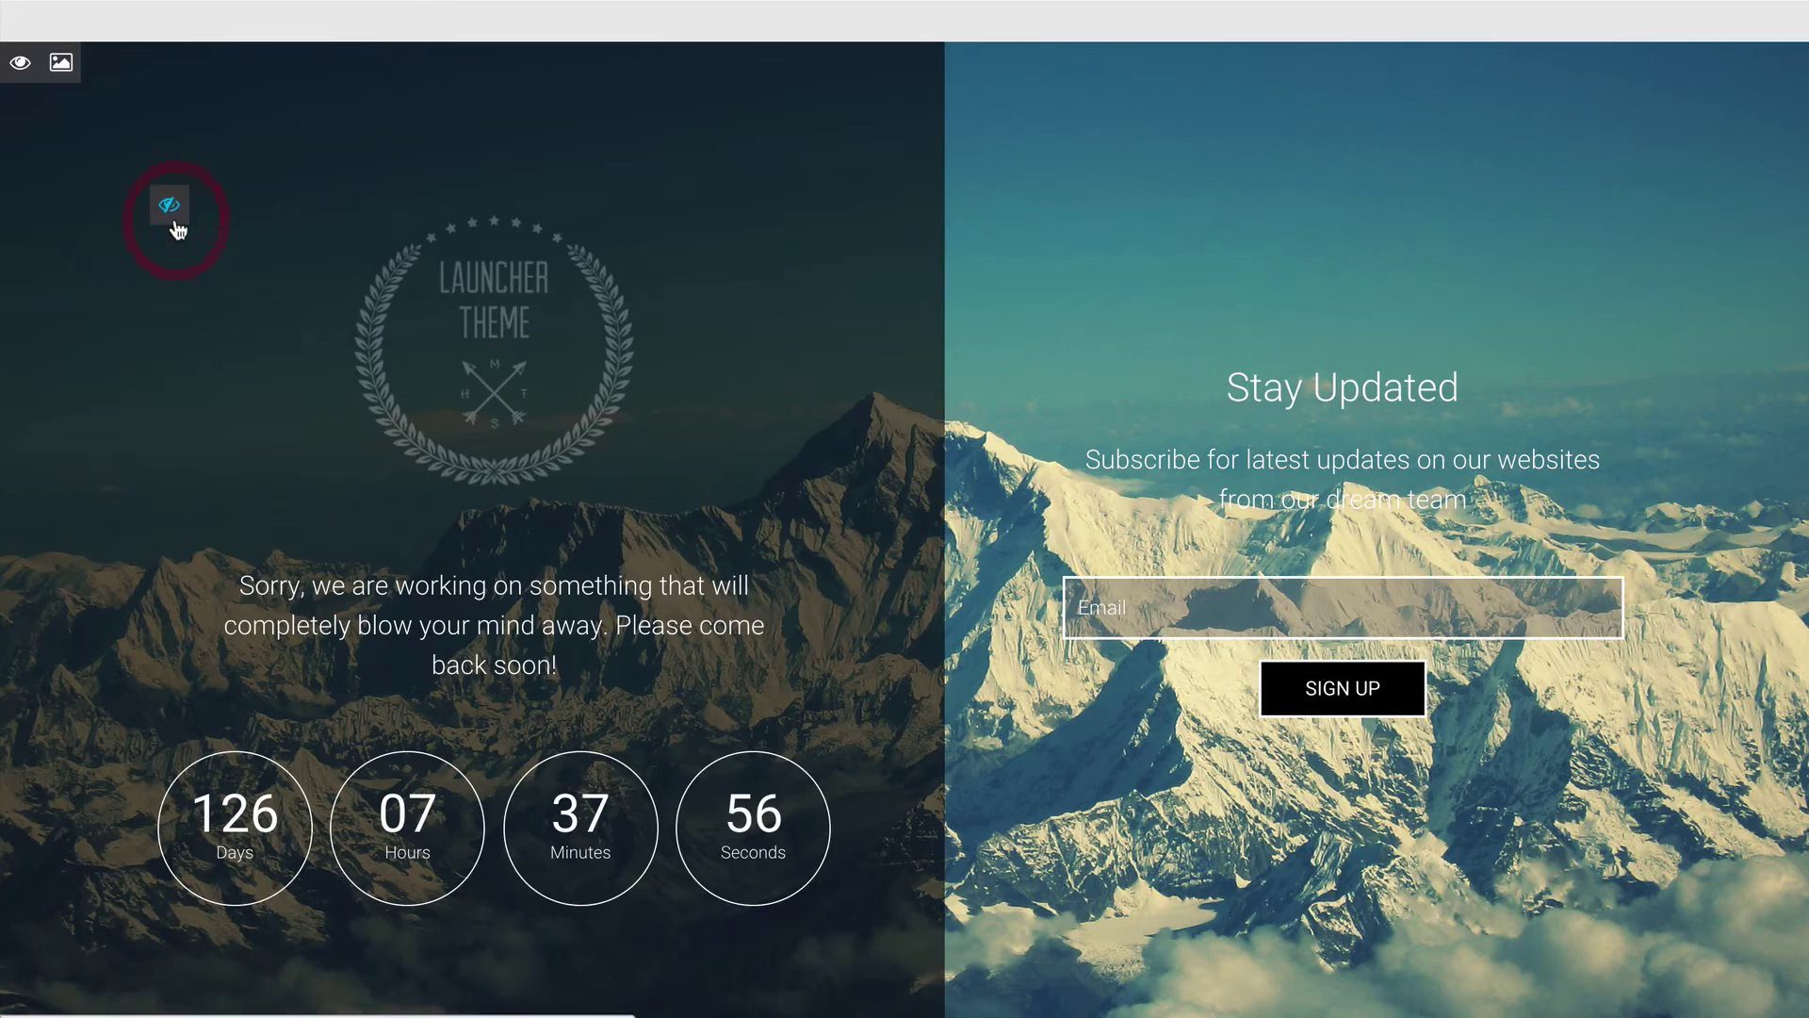
left_click(513, 350)
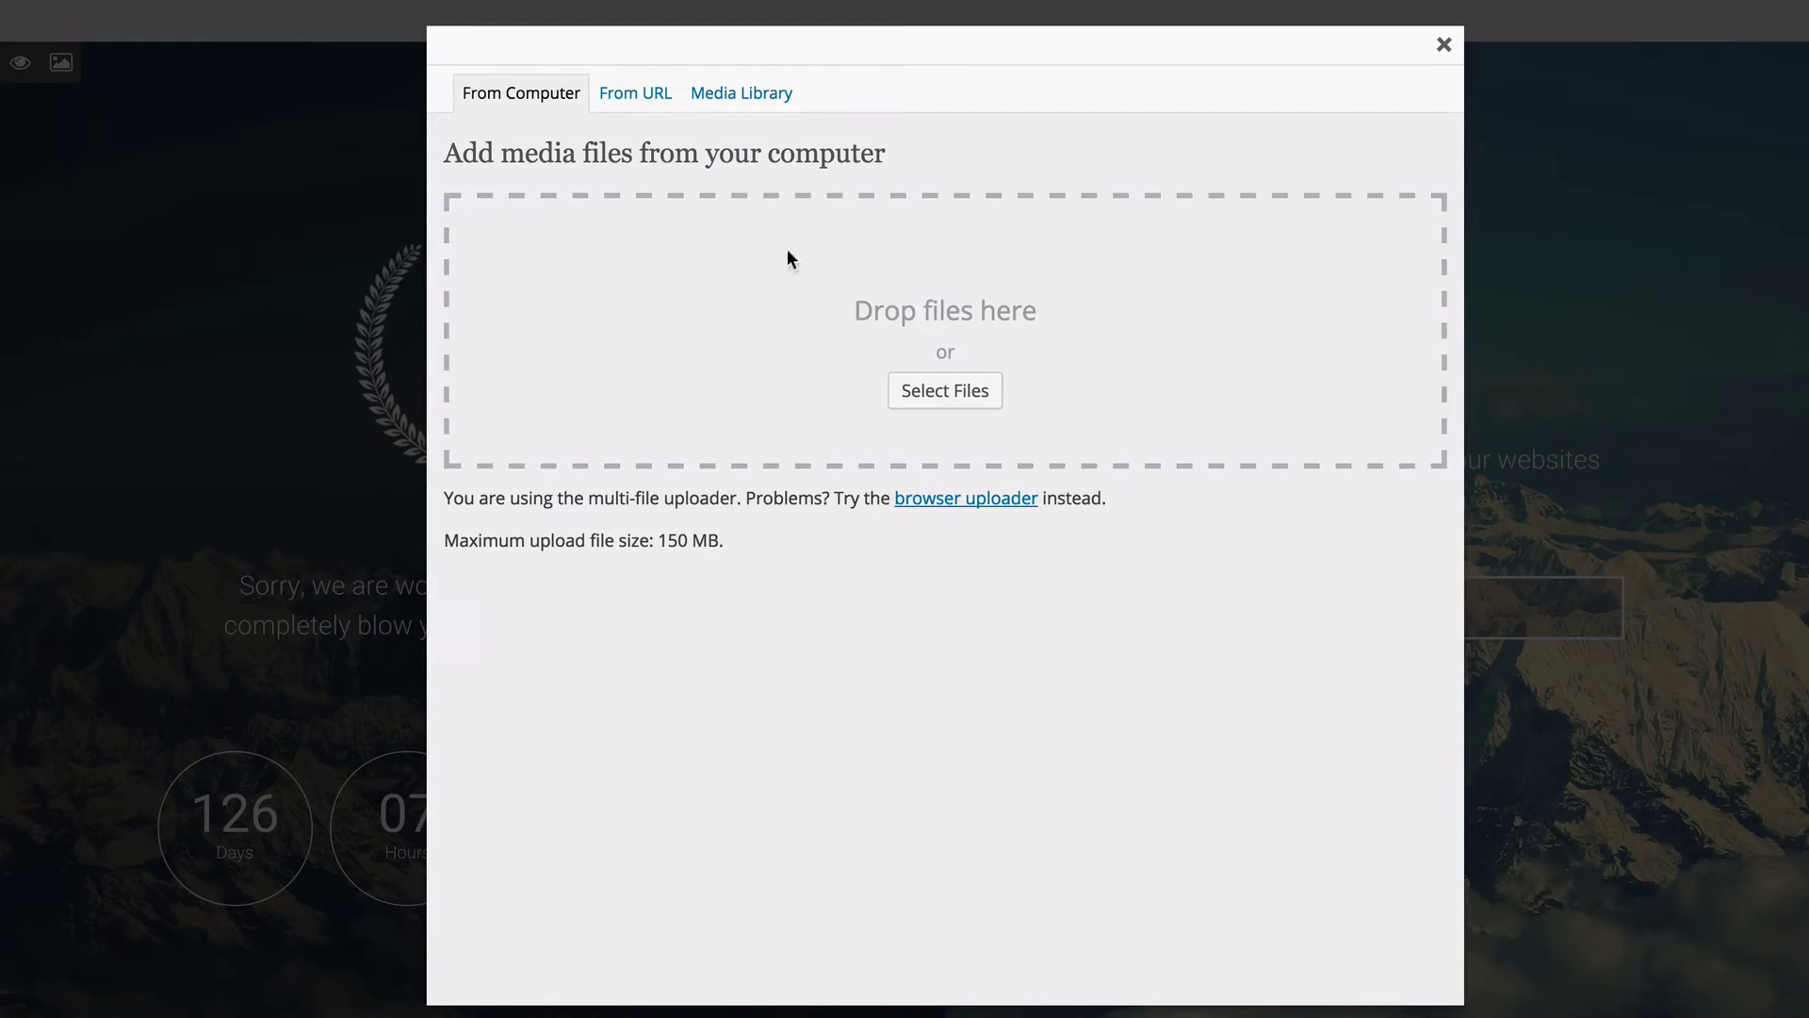
left_click(1444, 44)
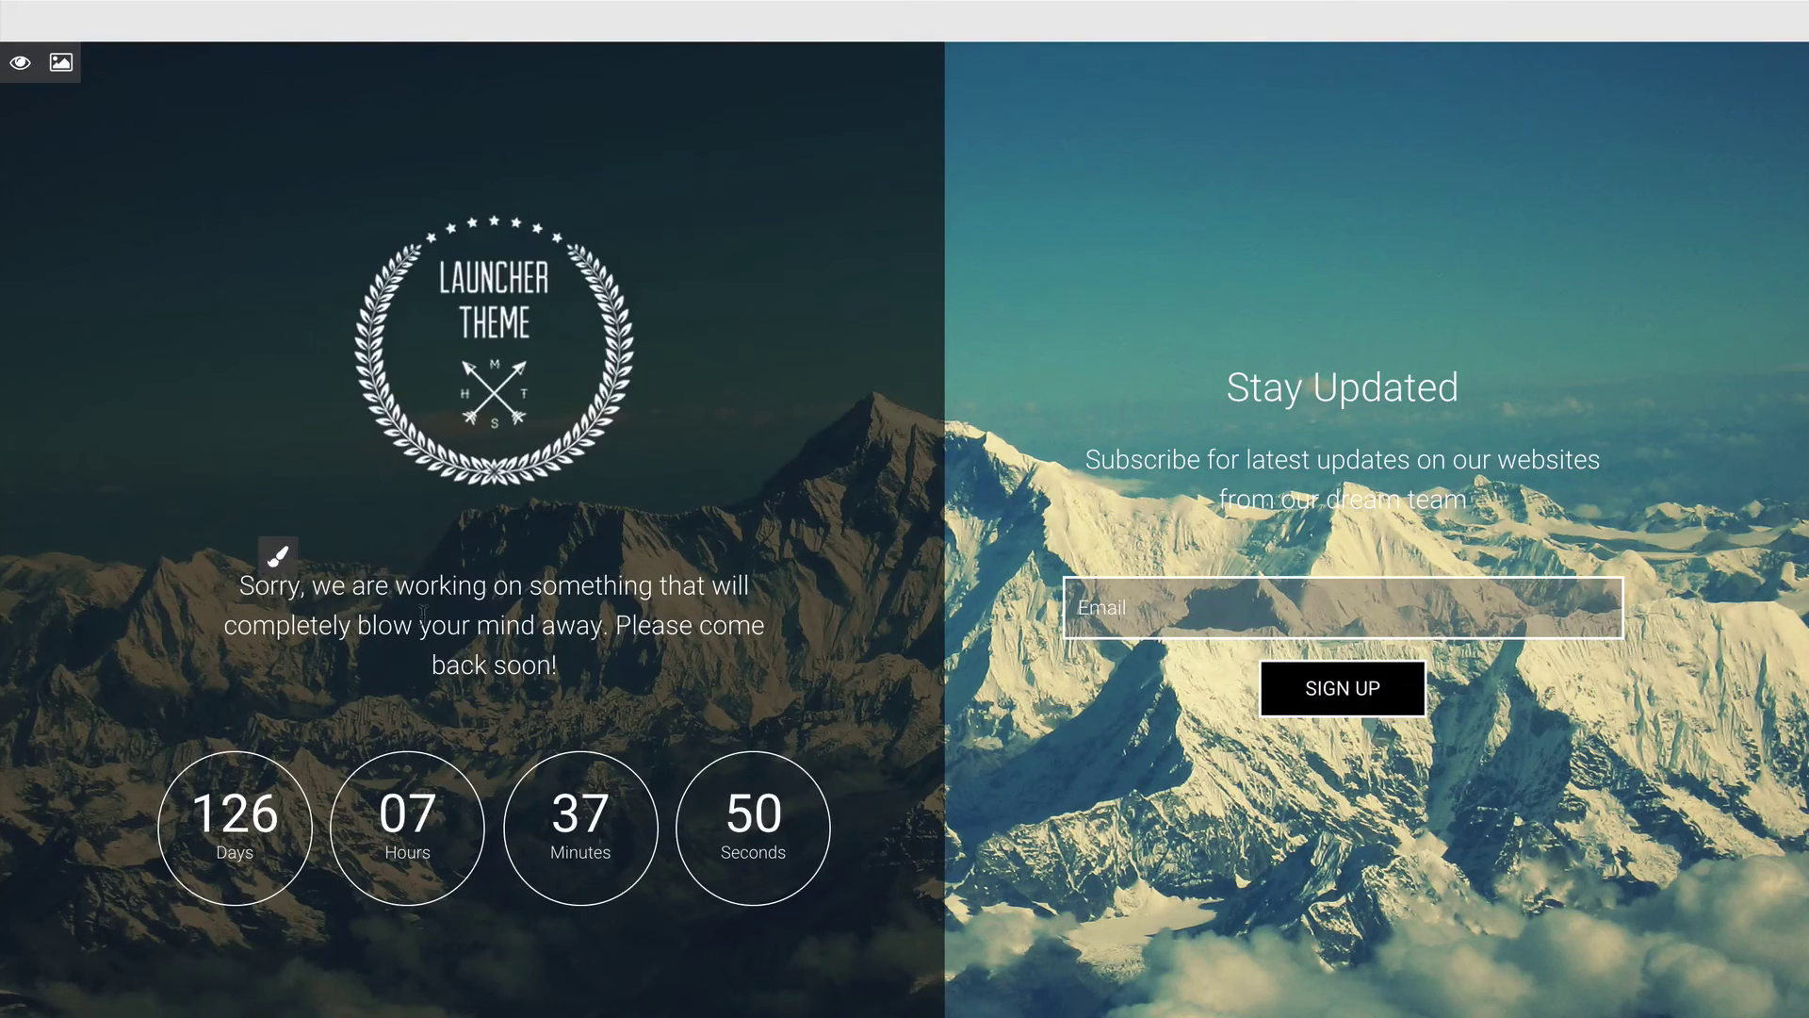
Step: Edit the tagline text below the logo and save it
left_click(280, 561)
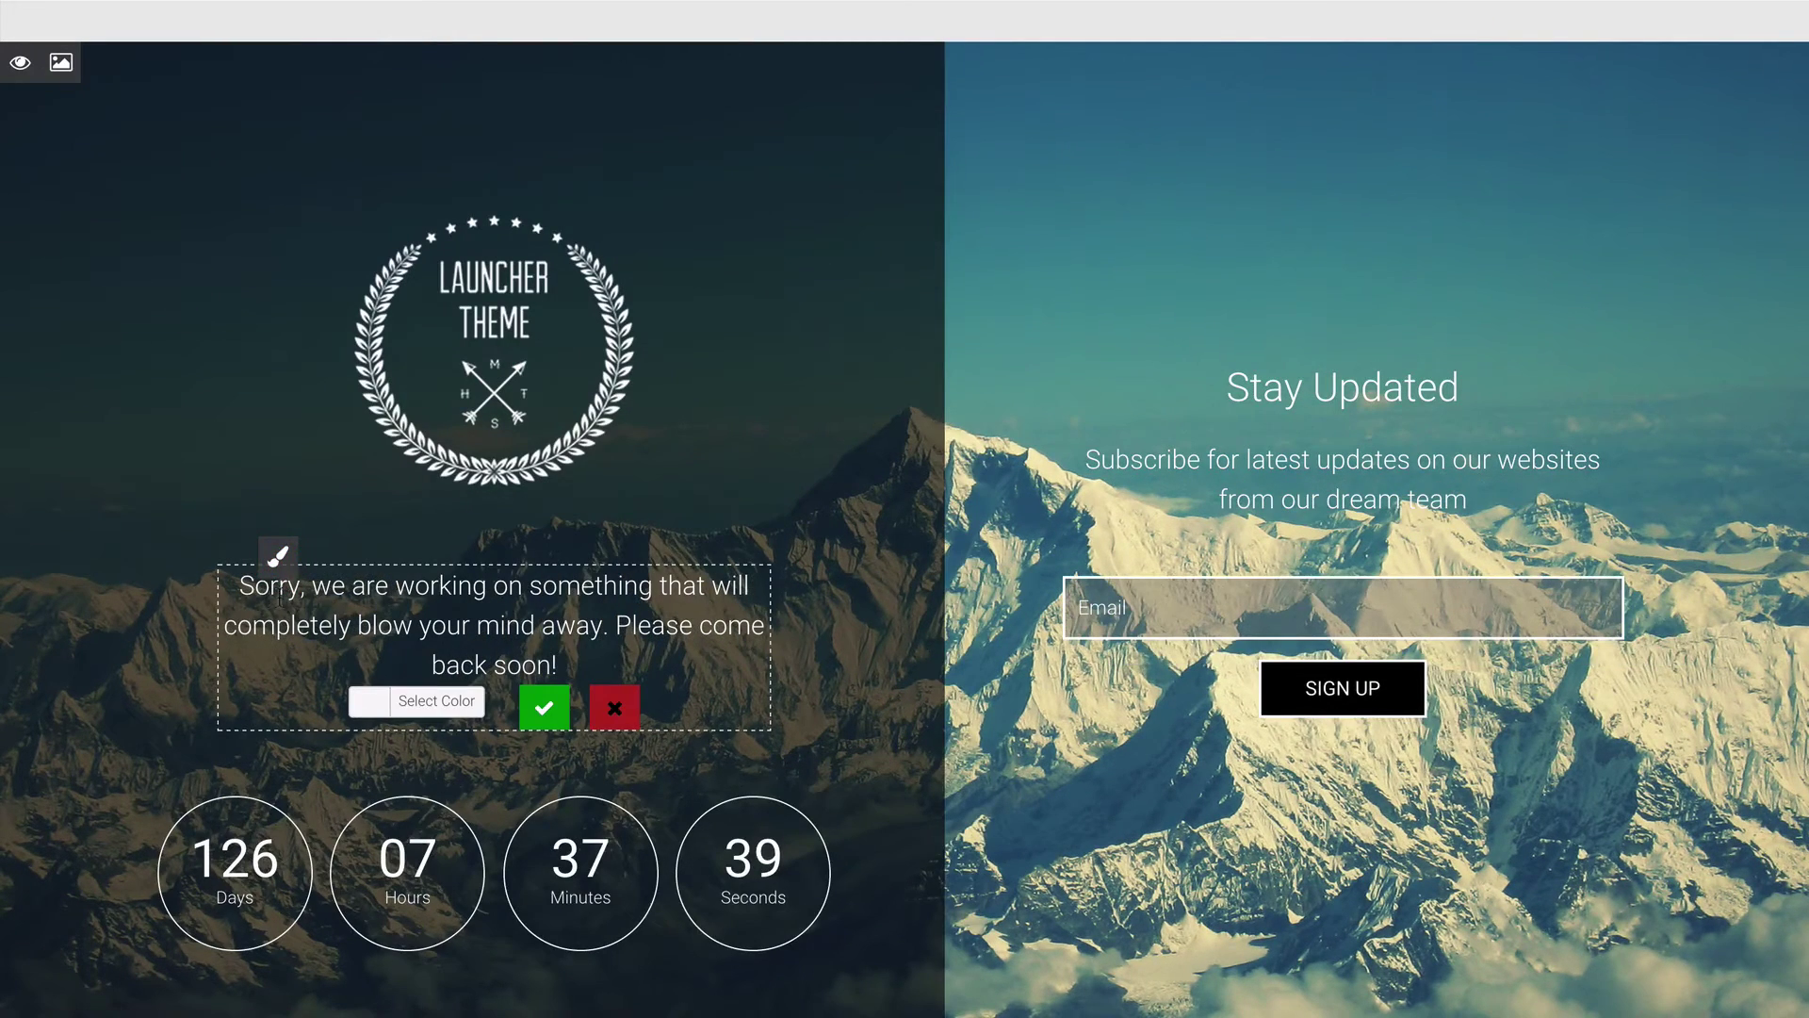
left_click(302, 586)
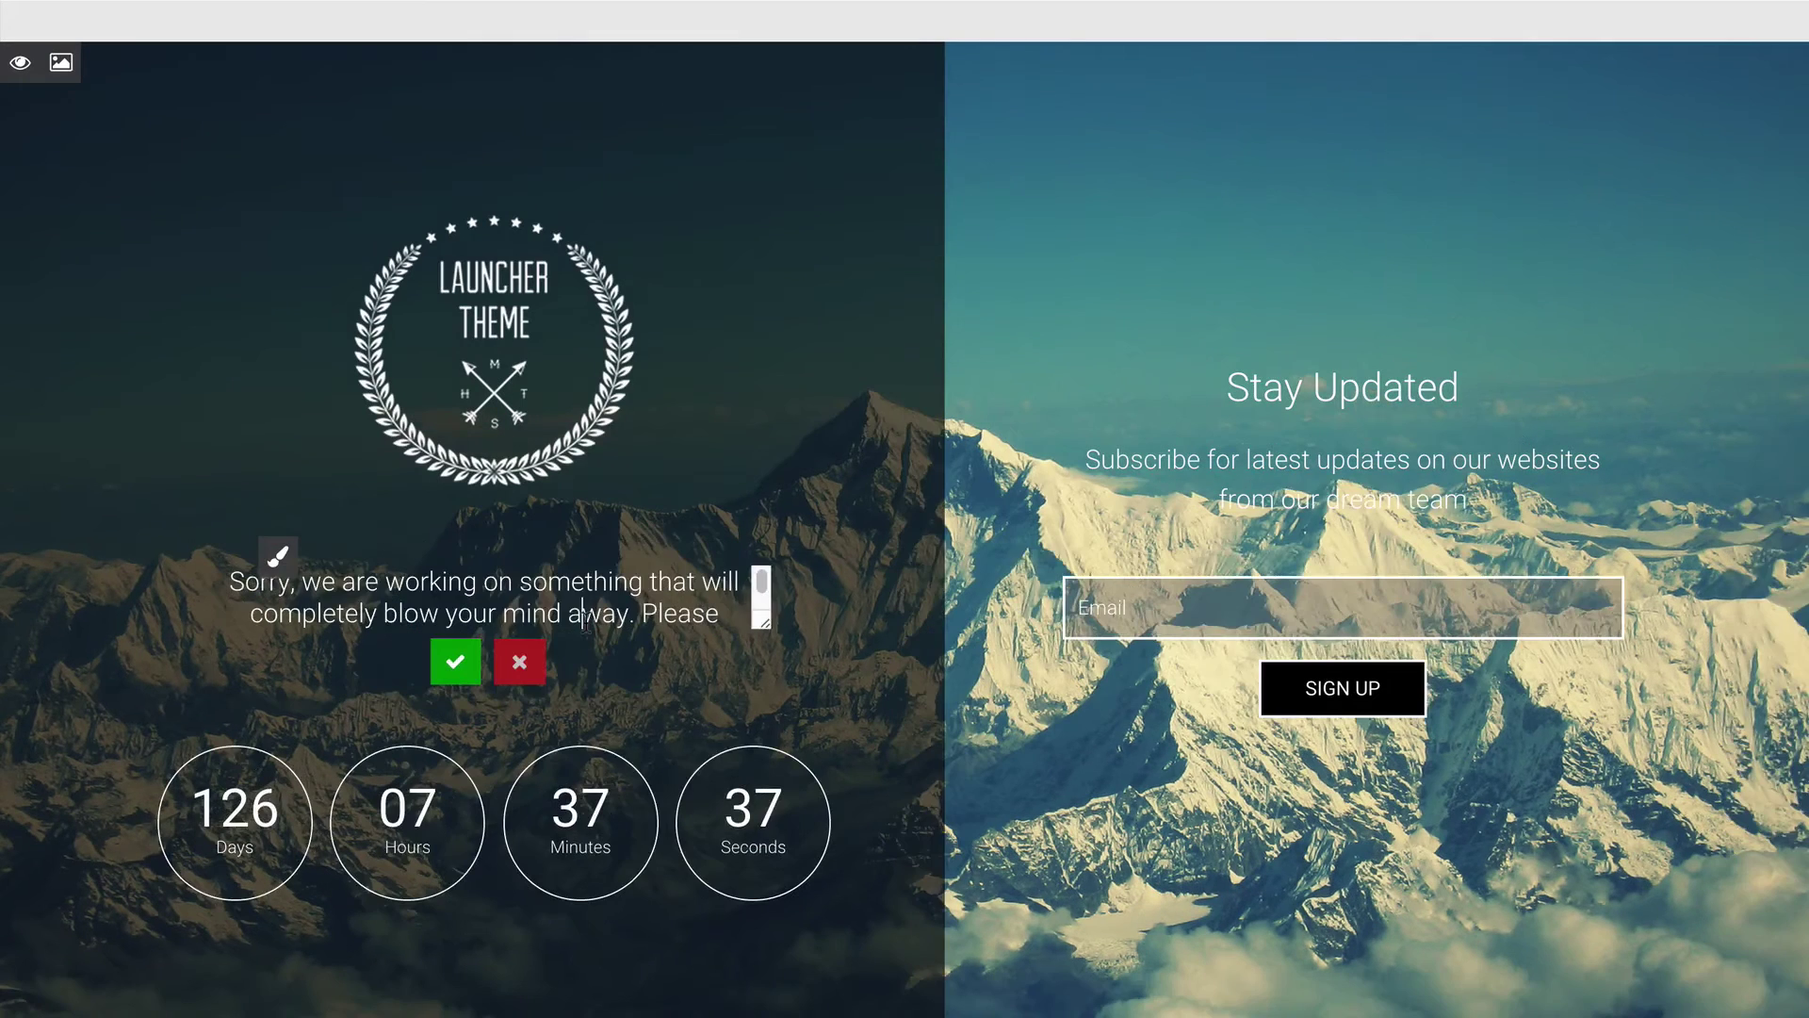
left_click(455, 662)
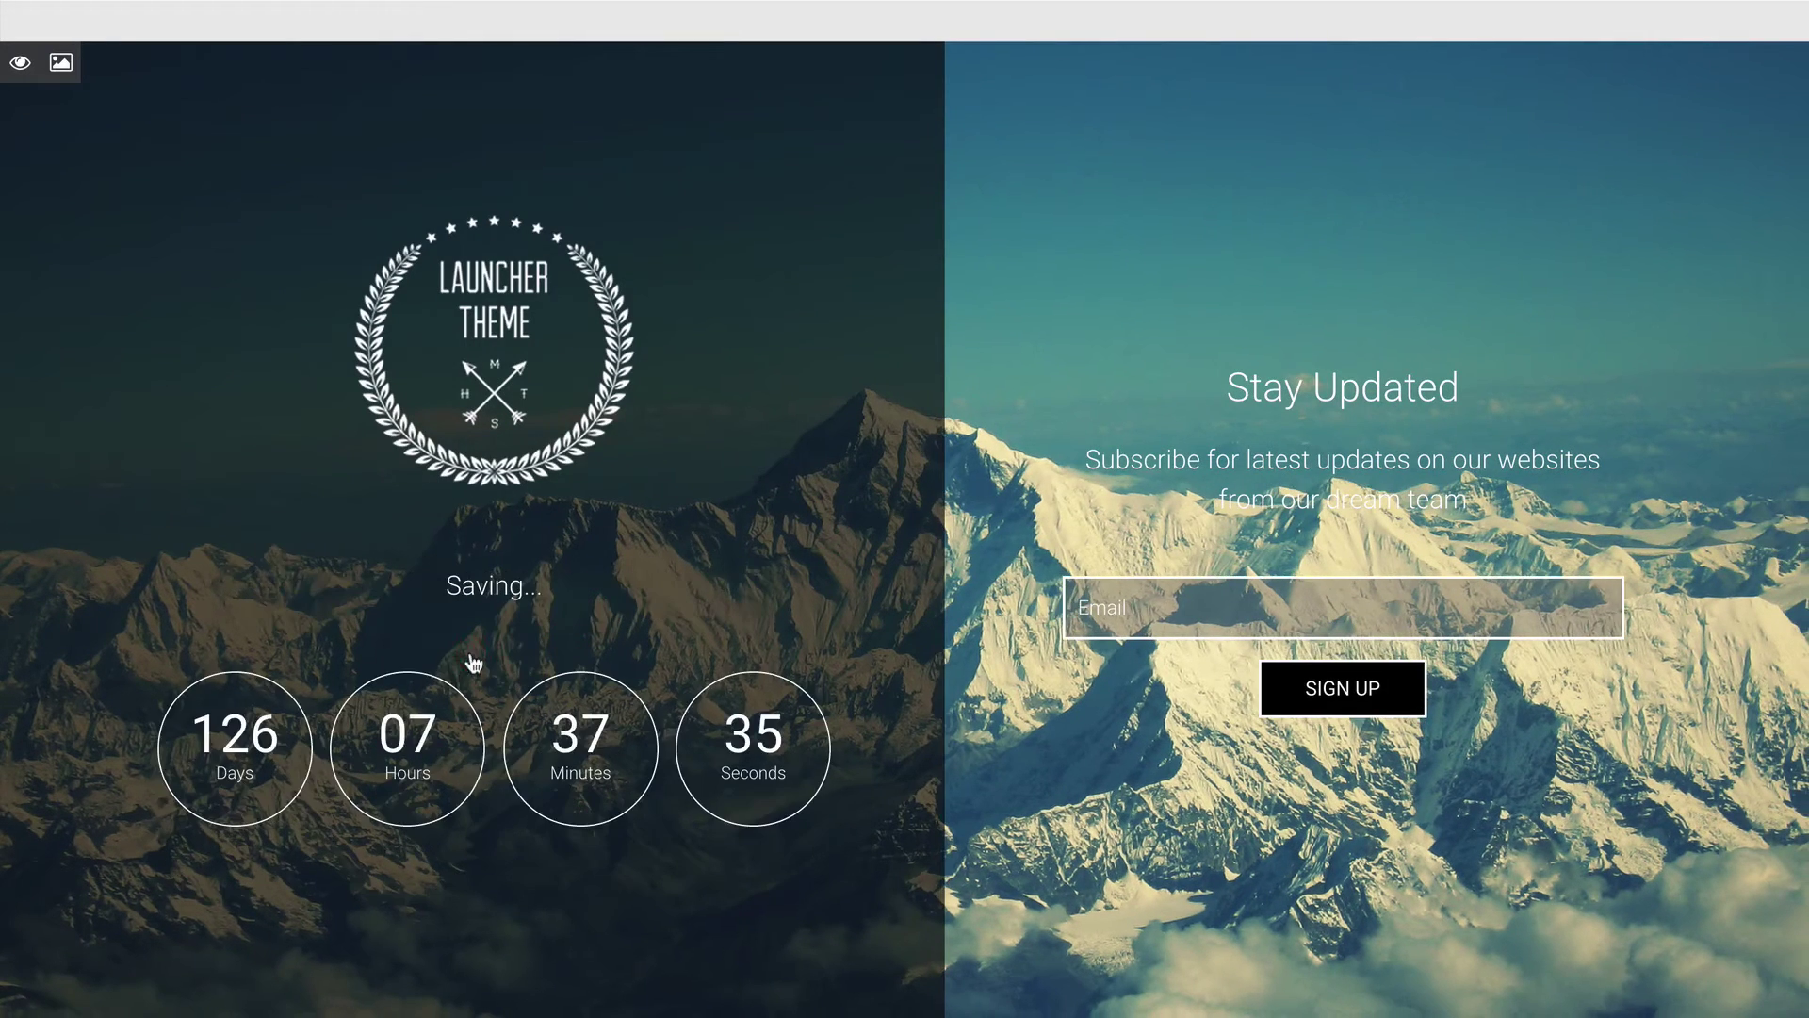
Step: Set the tagline colour to white #ffffff and close the paragraph's colour editing
left_click(279, 558)
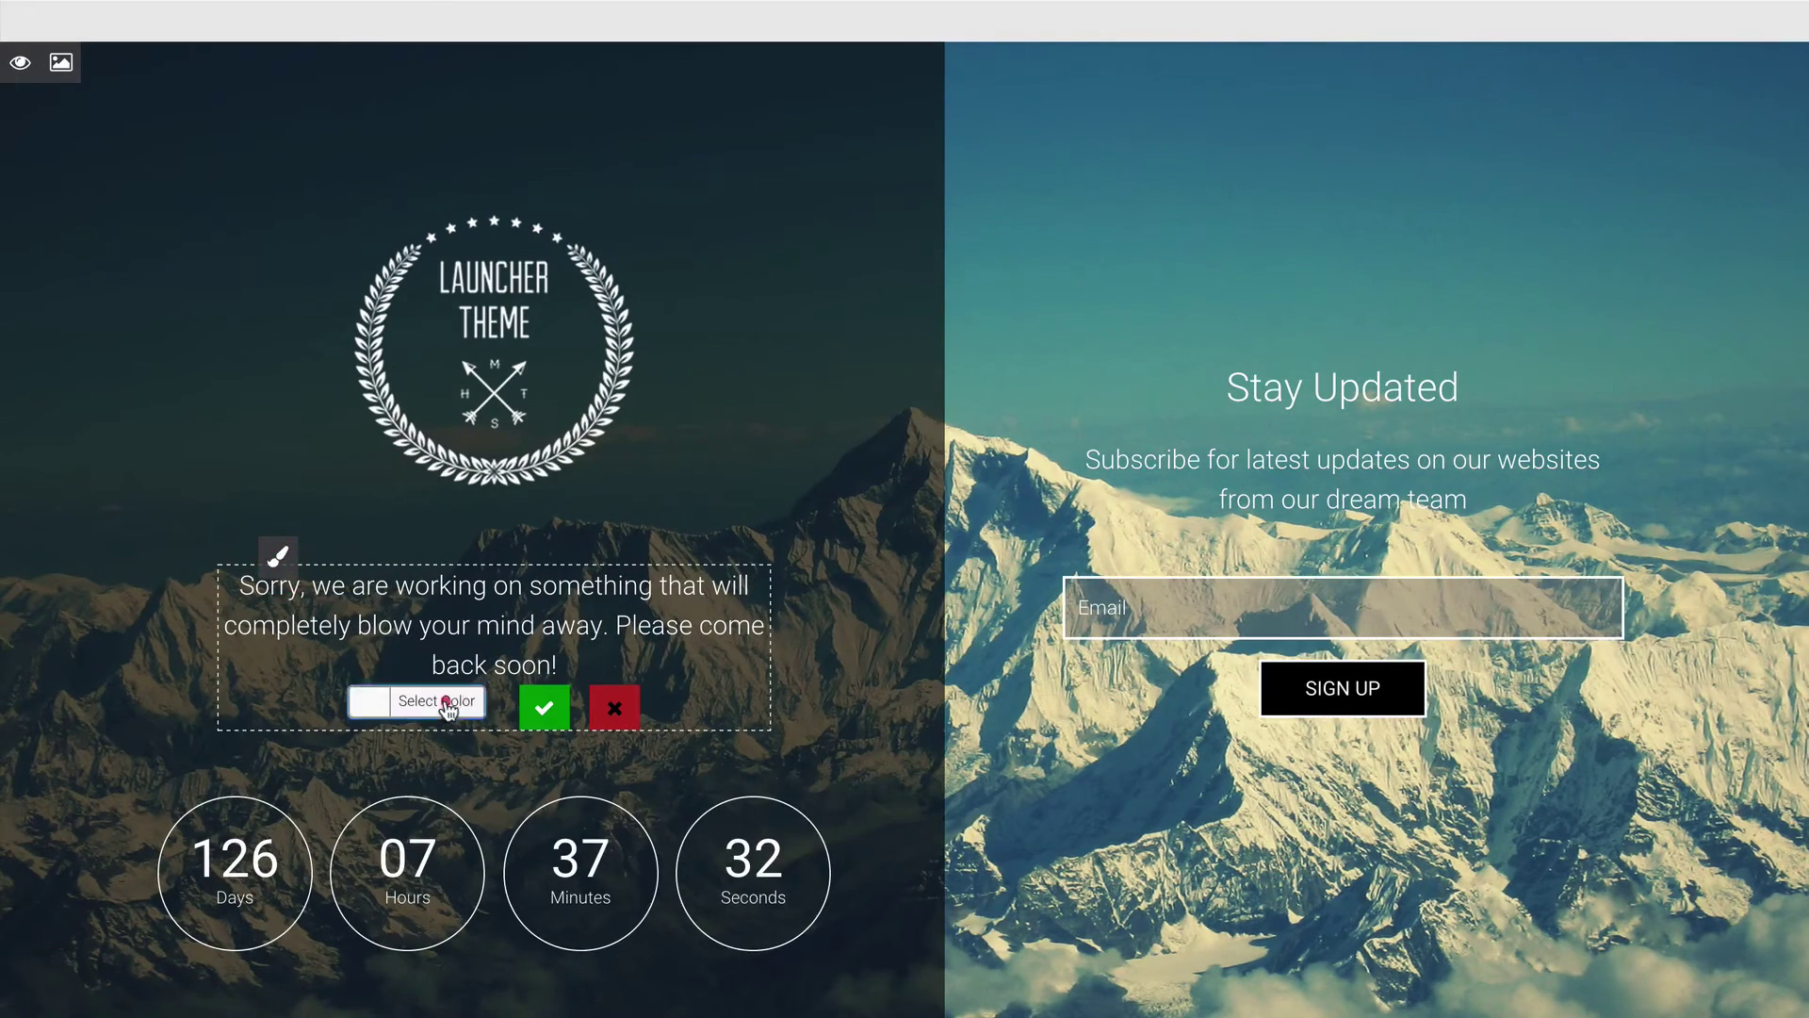
left_click(424, 699)
mouse_move(296, 824)
left_mouse_down()
mouse_move(274, 828)
mouse_move(271, 957)
mouse_move(274, 756)
left_mouse_up()
left_click(559, 727)
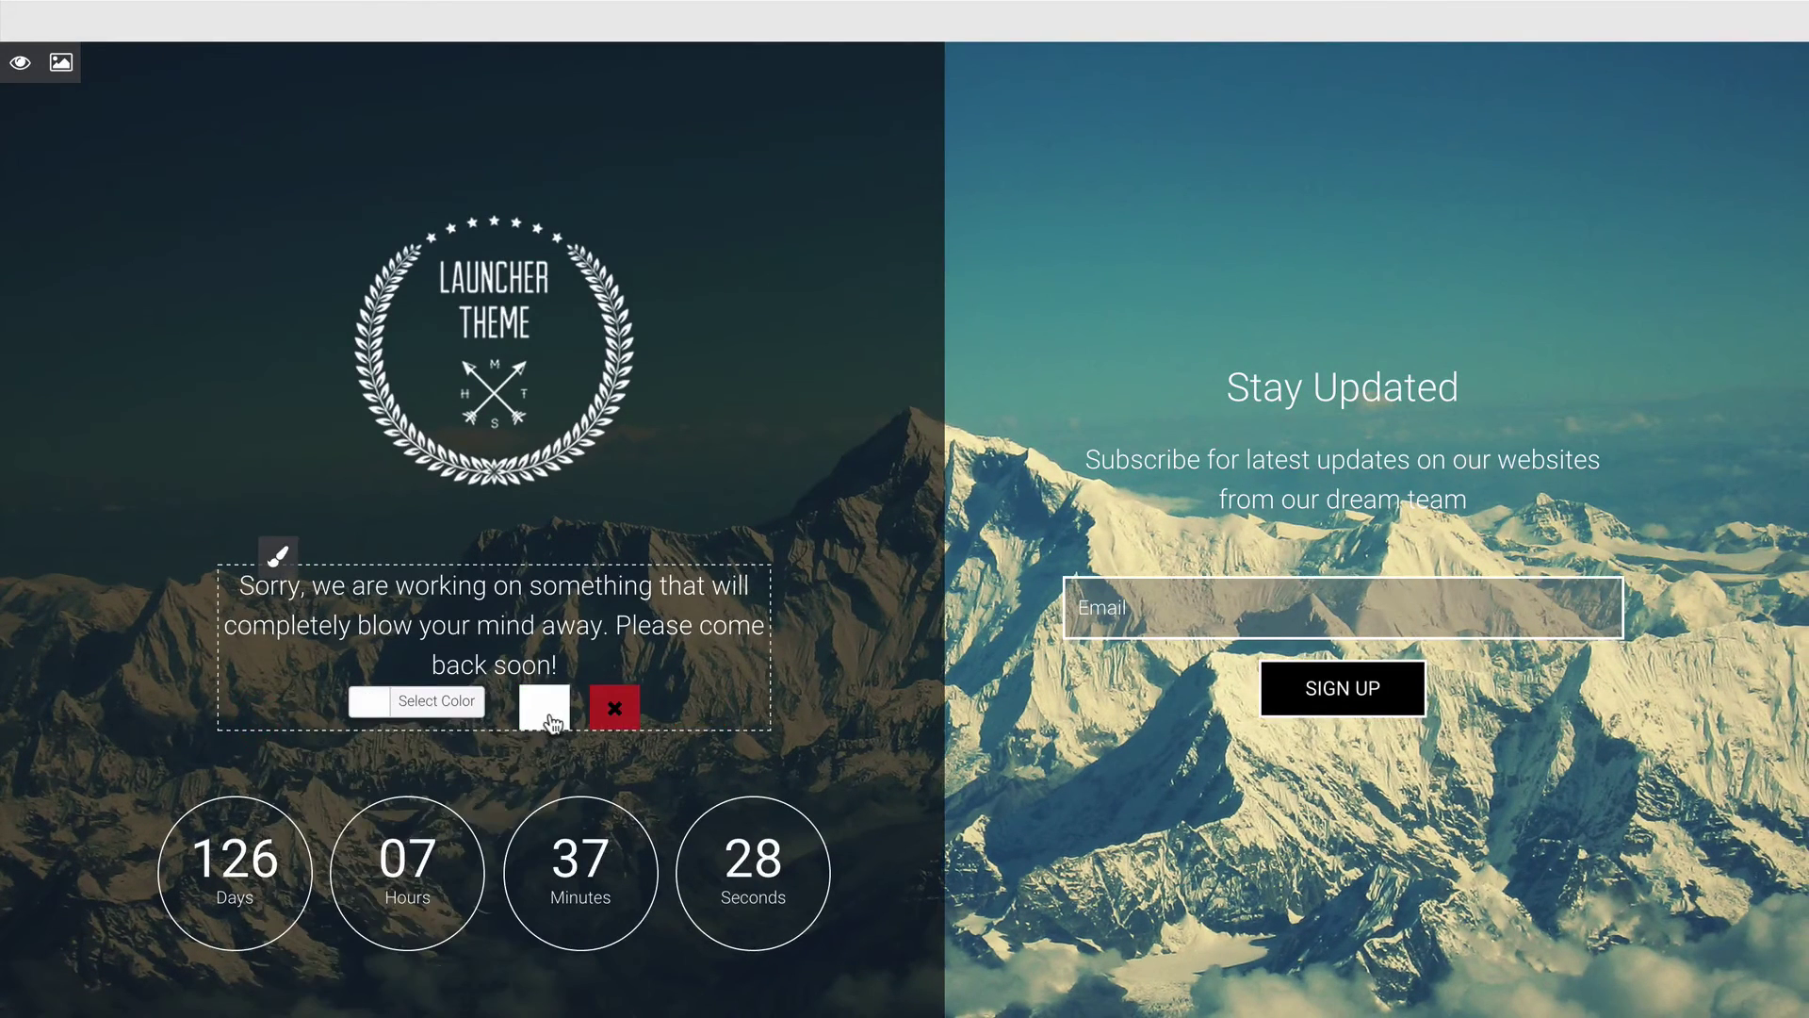
left_click(551, 719)
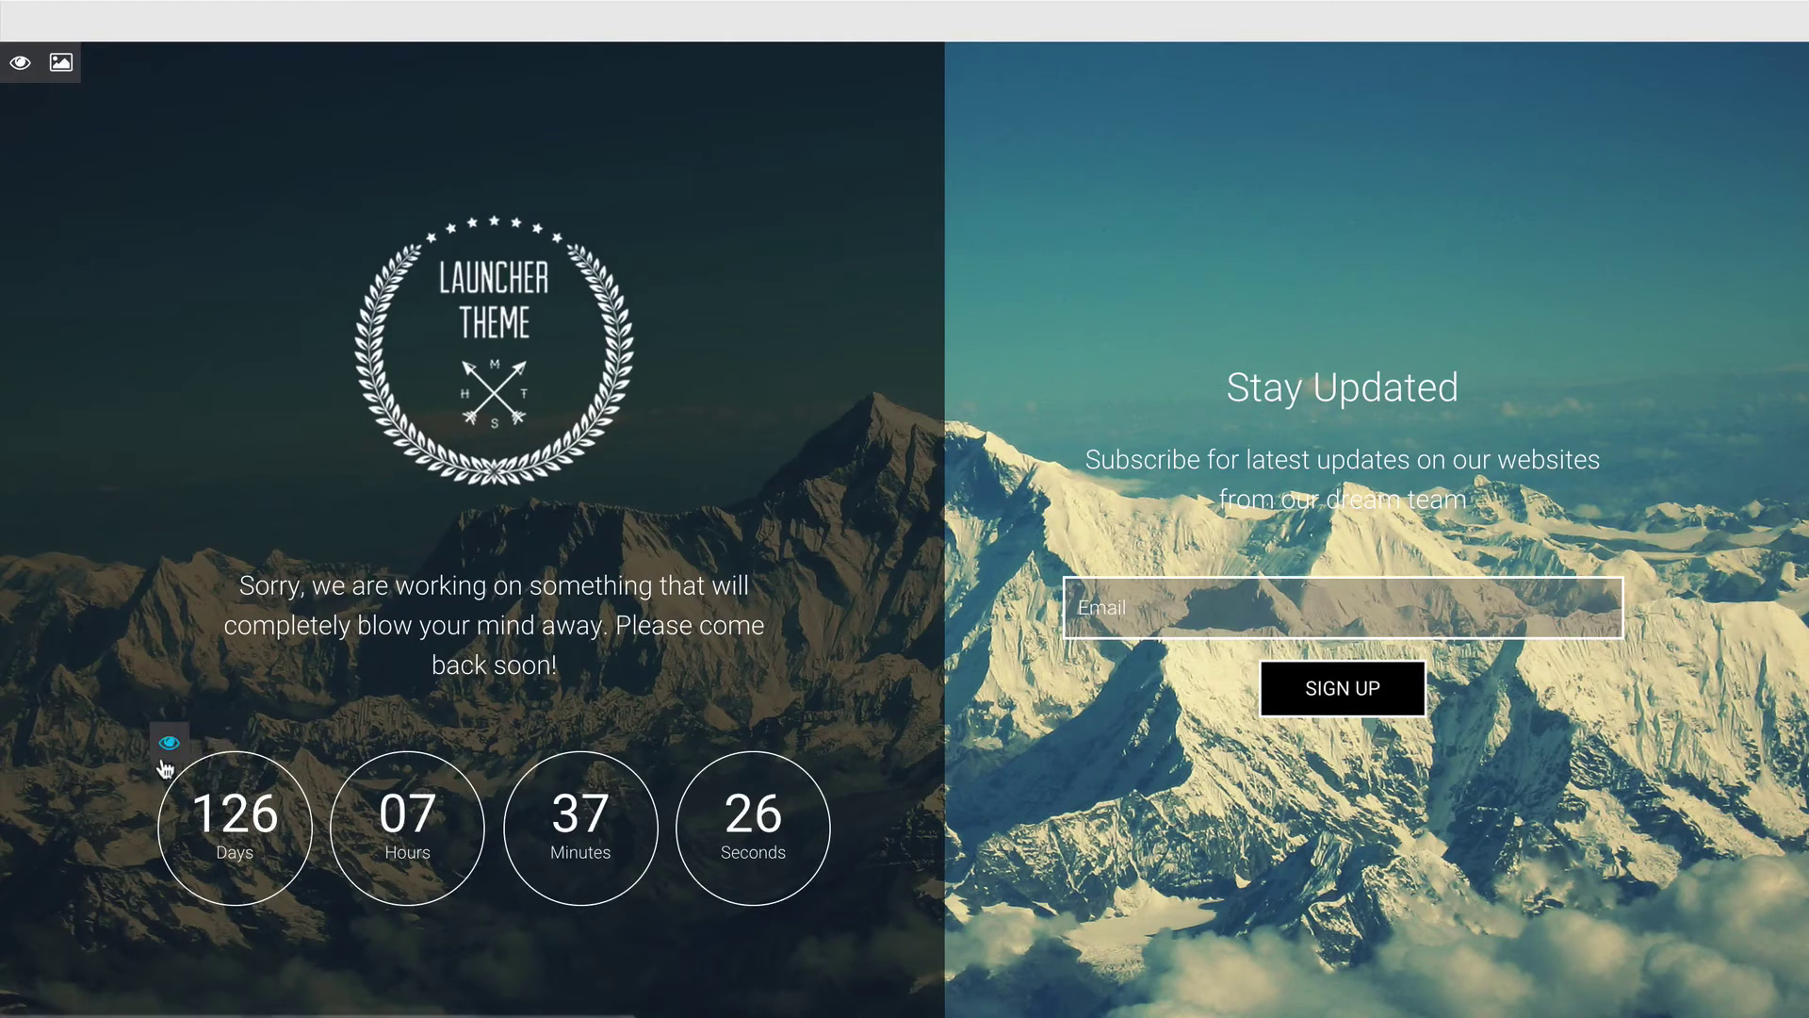
Step: Hide and re-show the countdown timer, then cancel its colour options
left_click(169, 745)
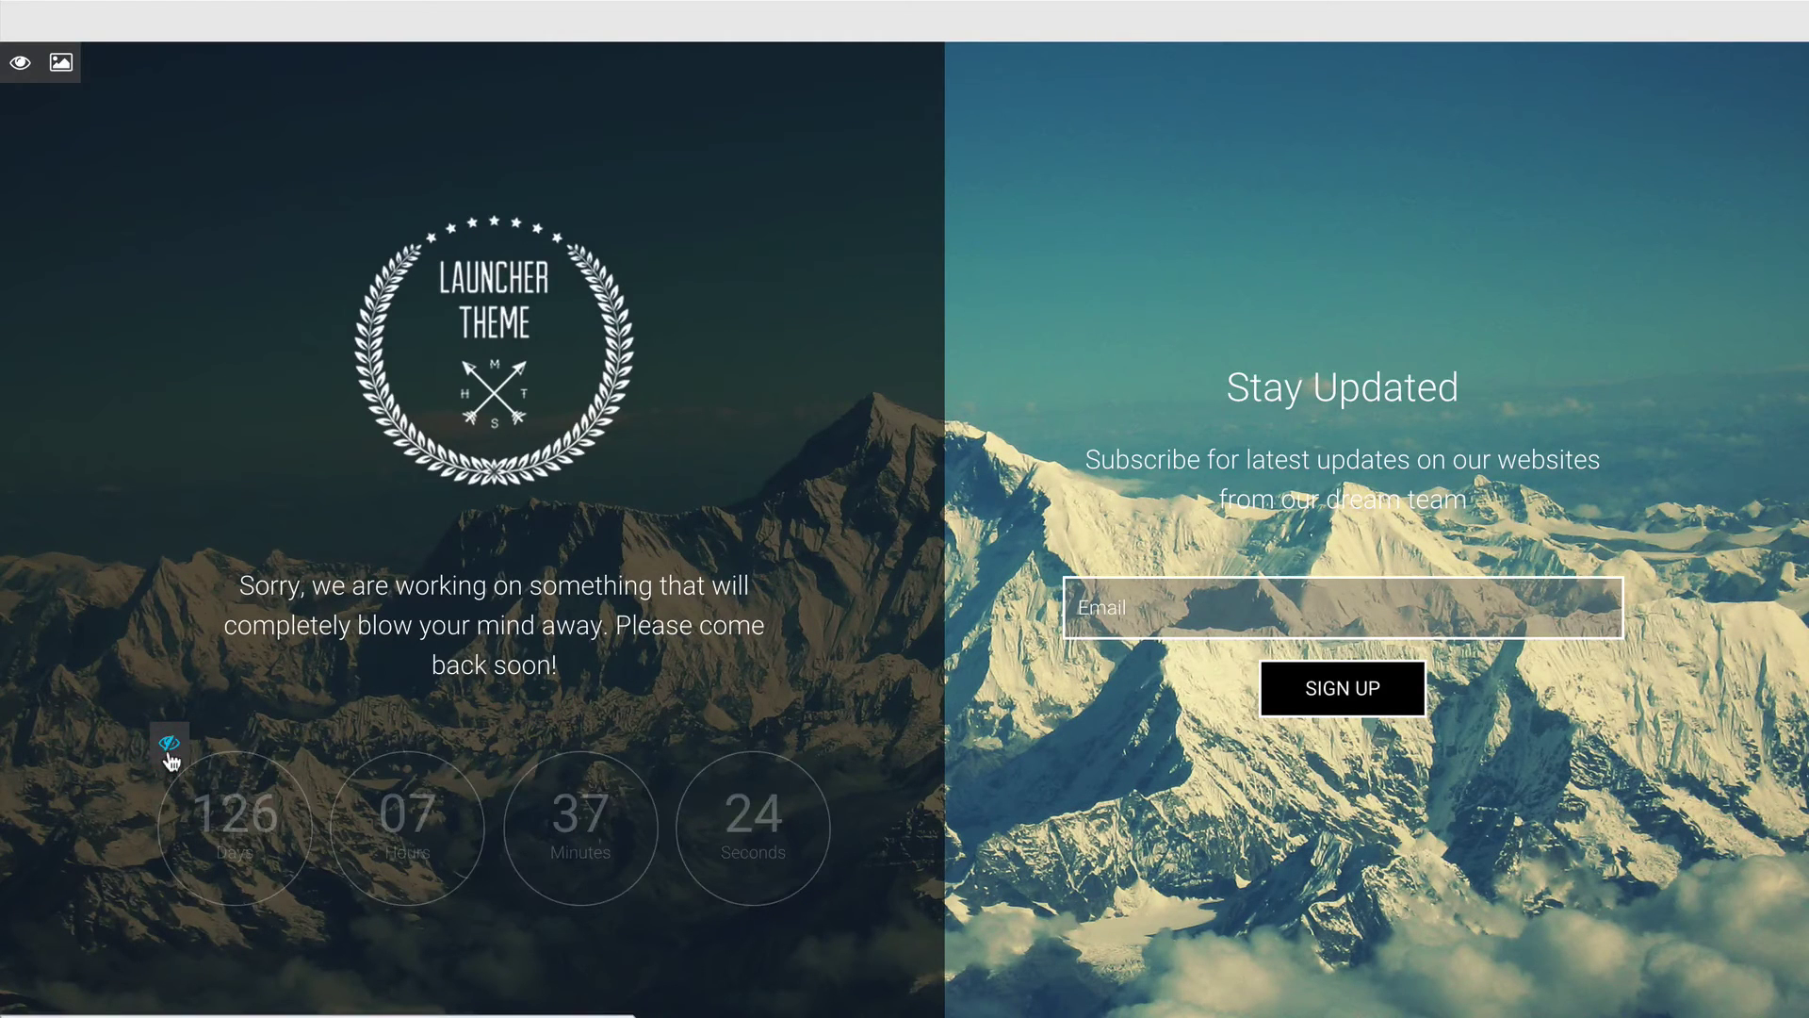
left_click(169, 745)
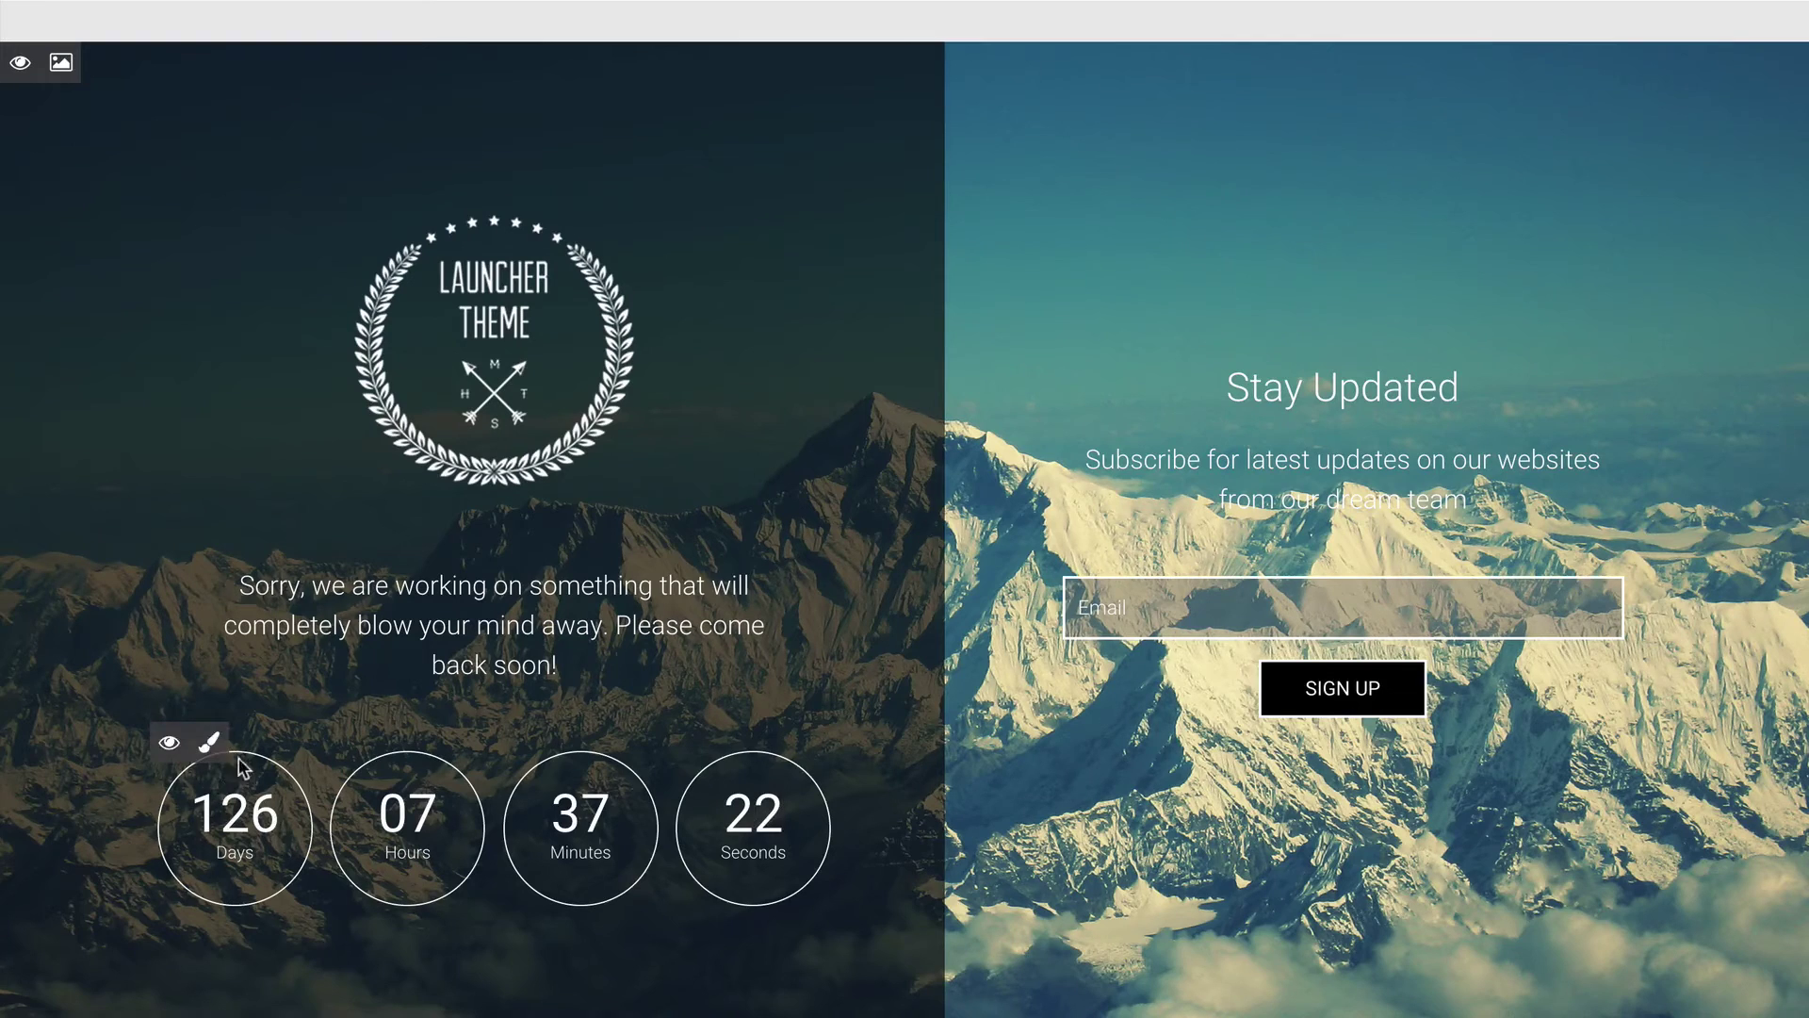
left_click(209, 742)
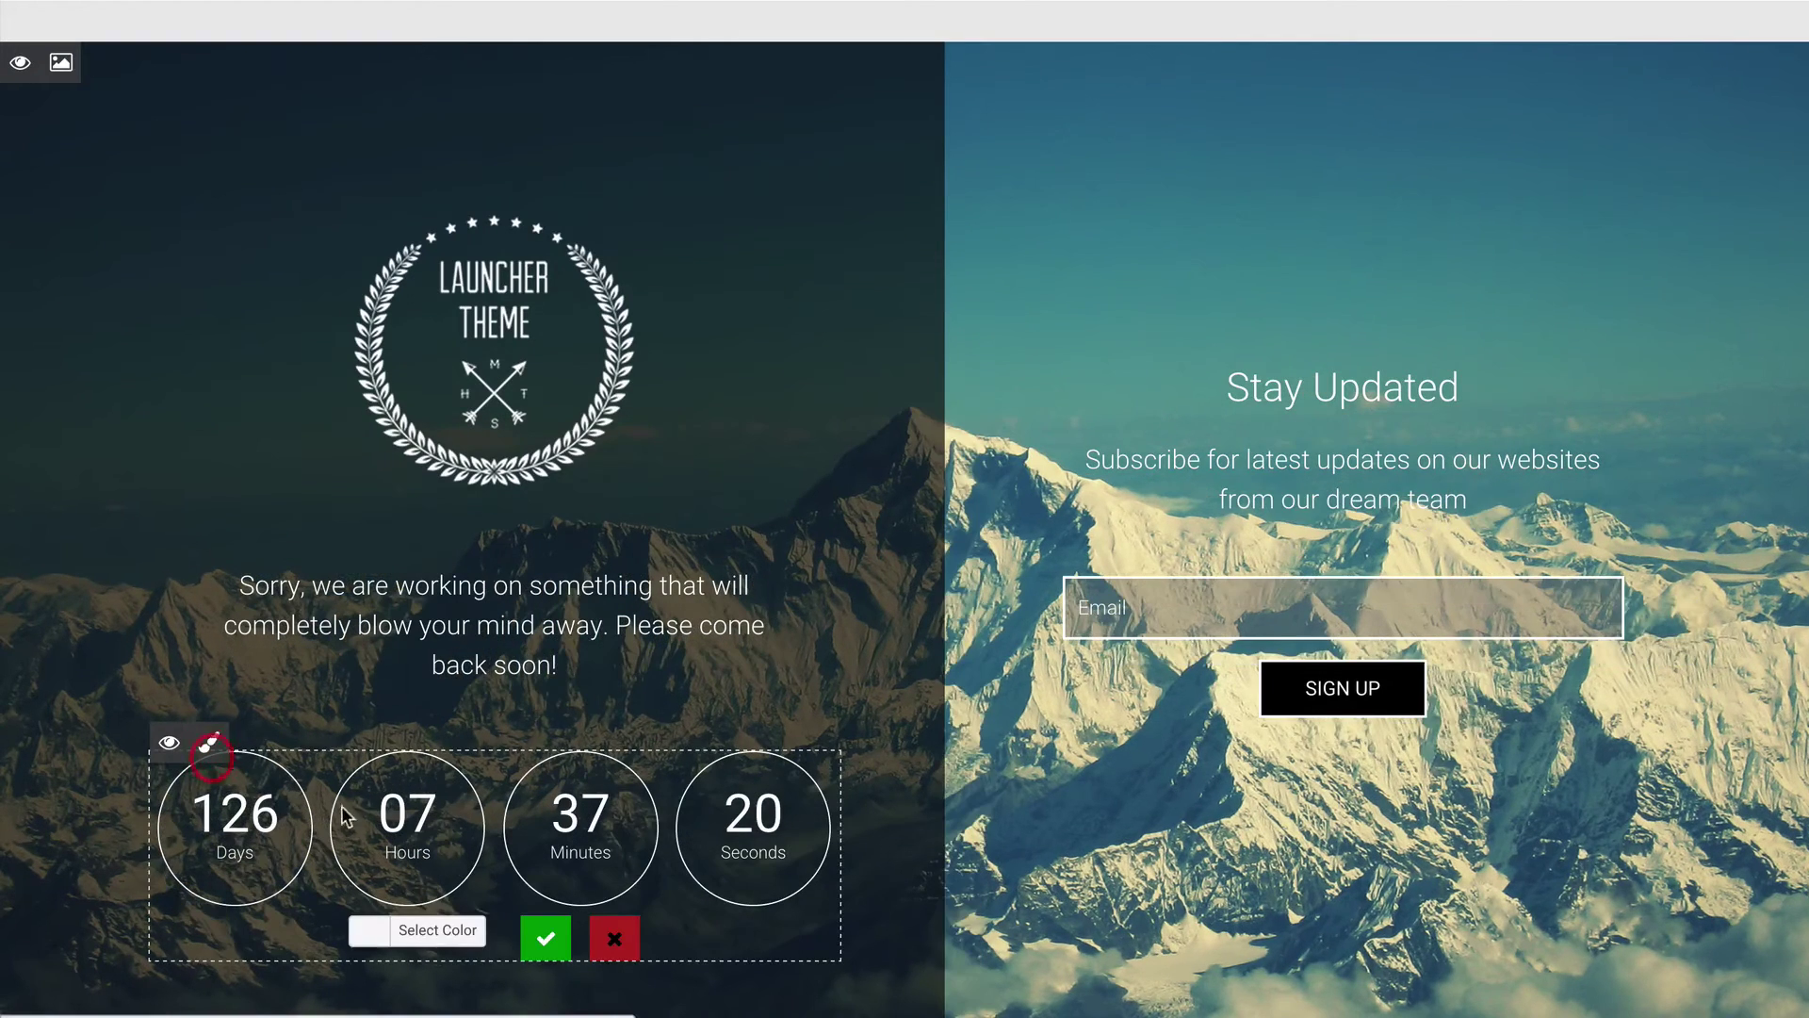
left_click(621, 937)
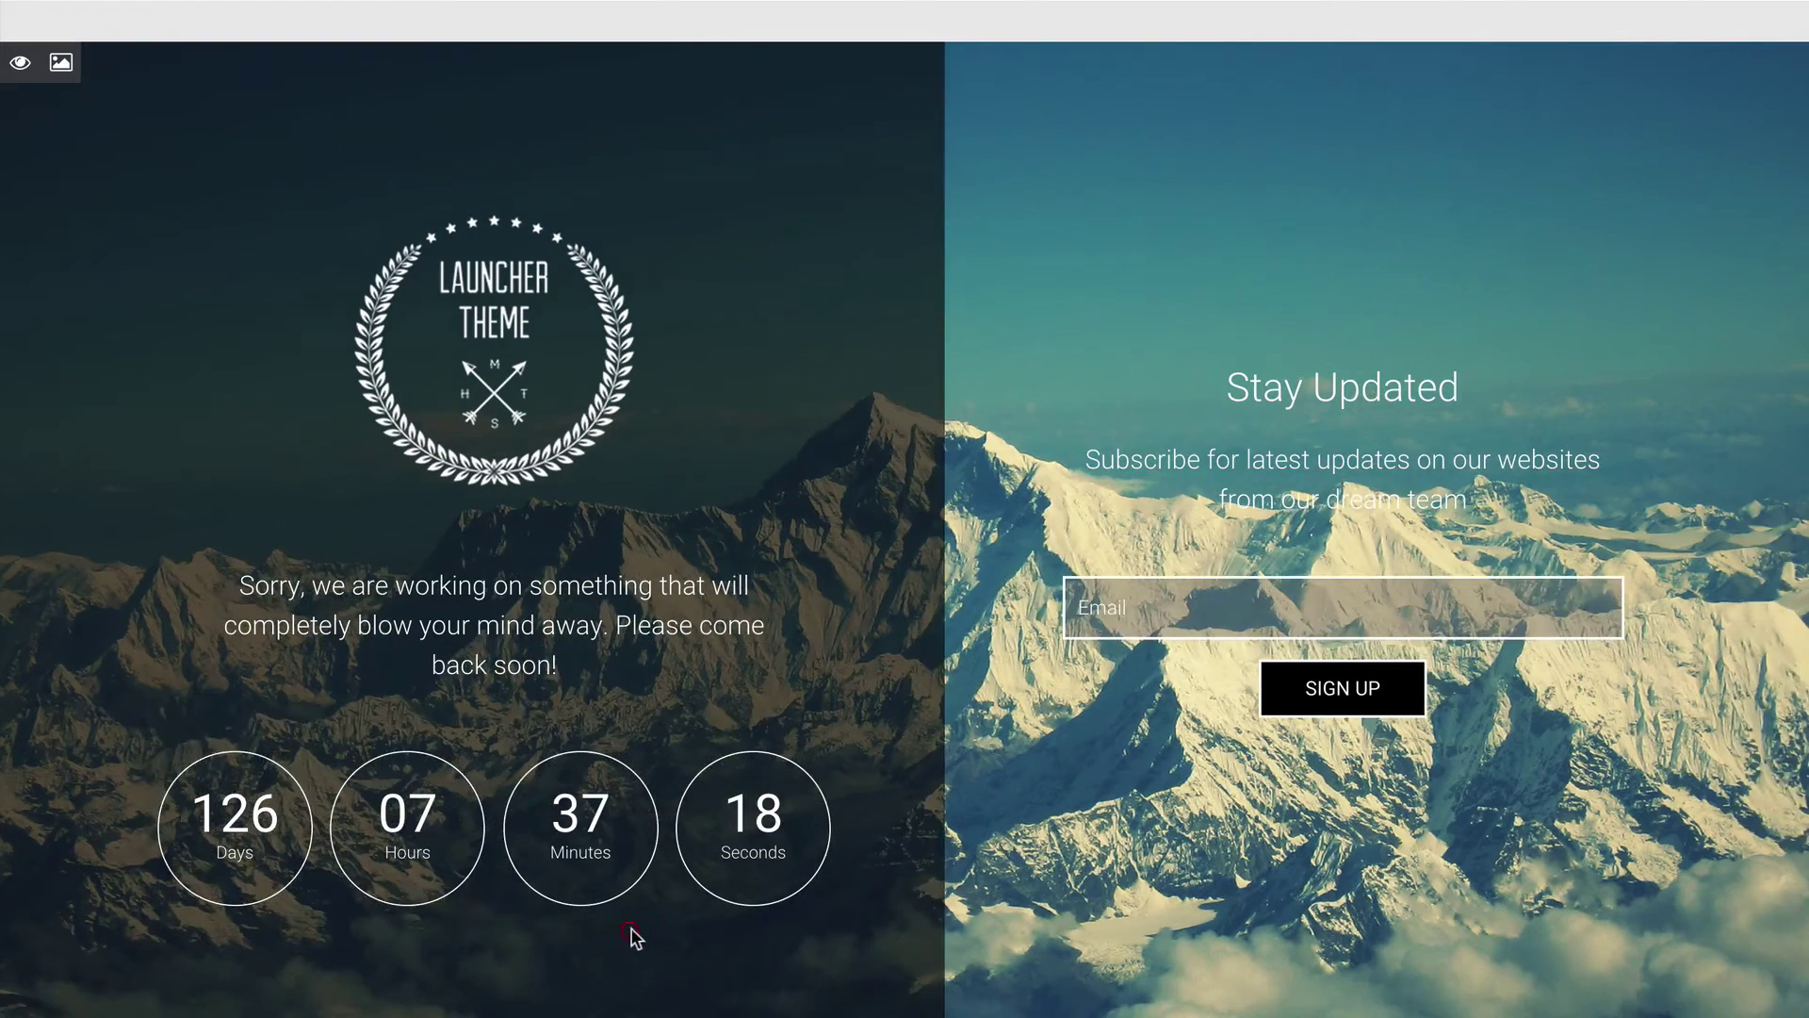
mouse_move(1192, 374)
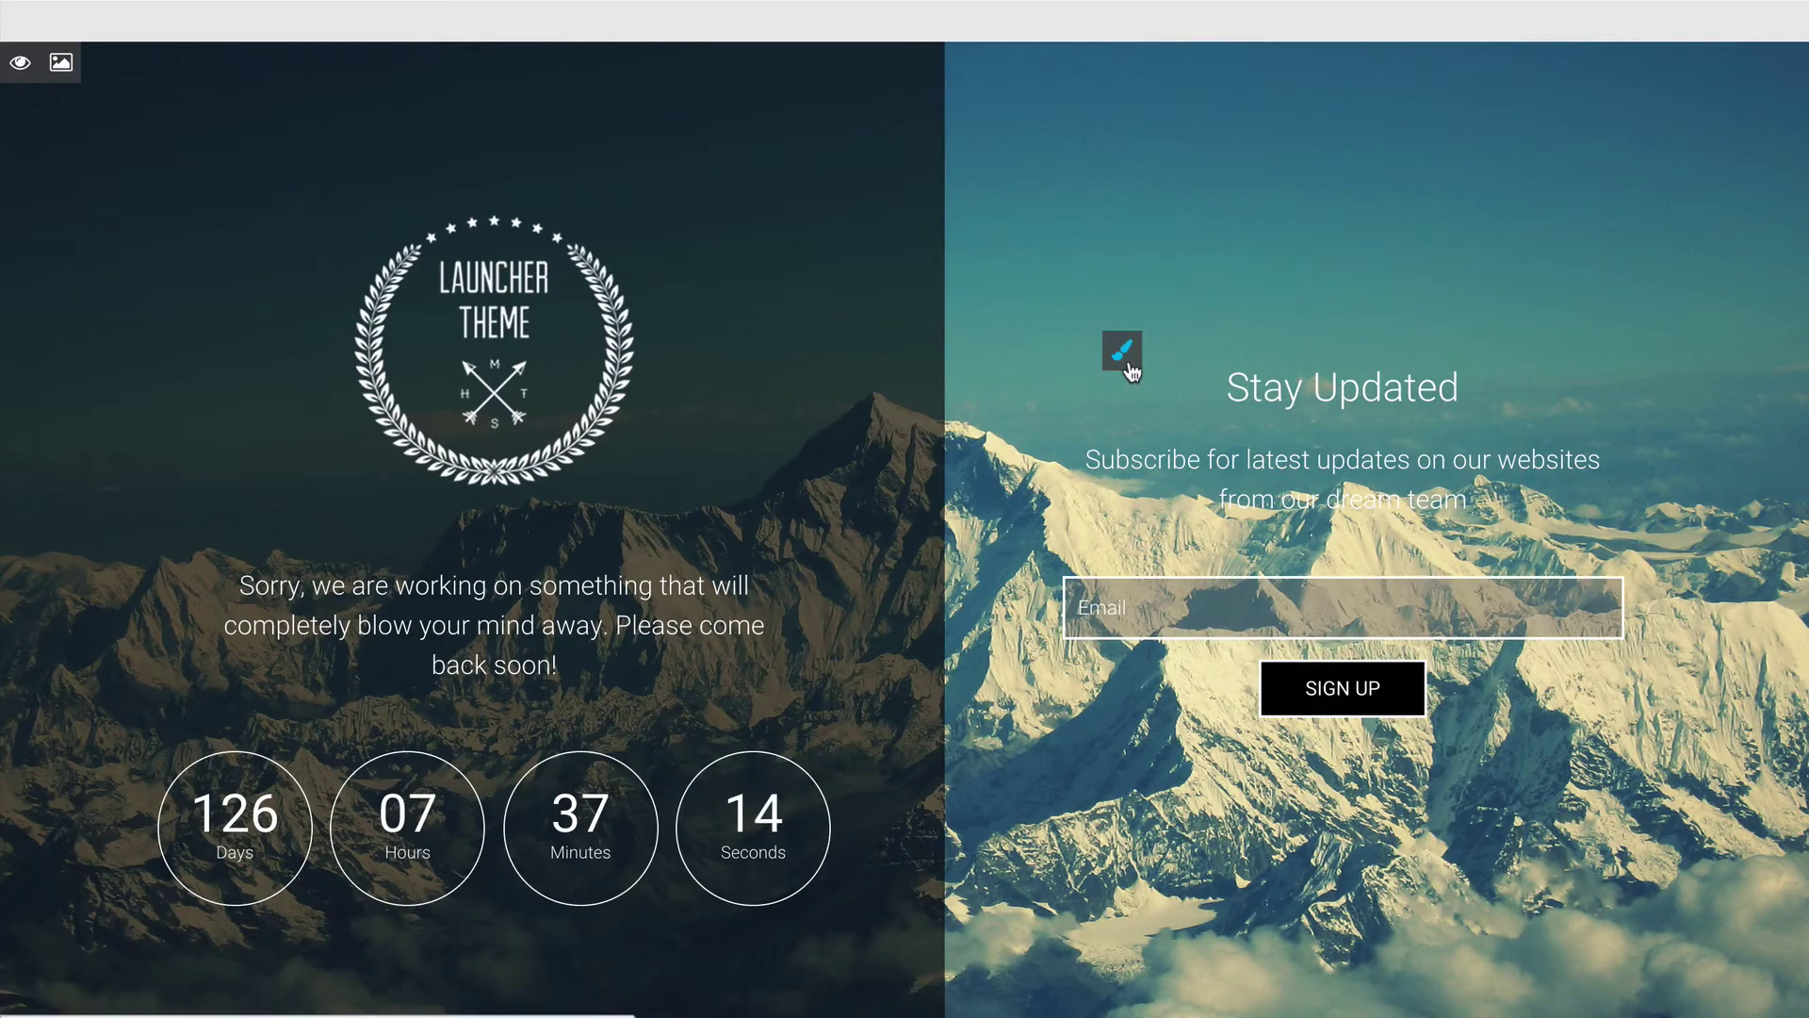
left_click(1127, 364)
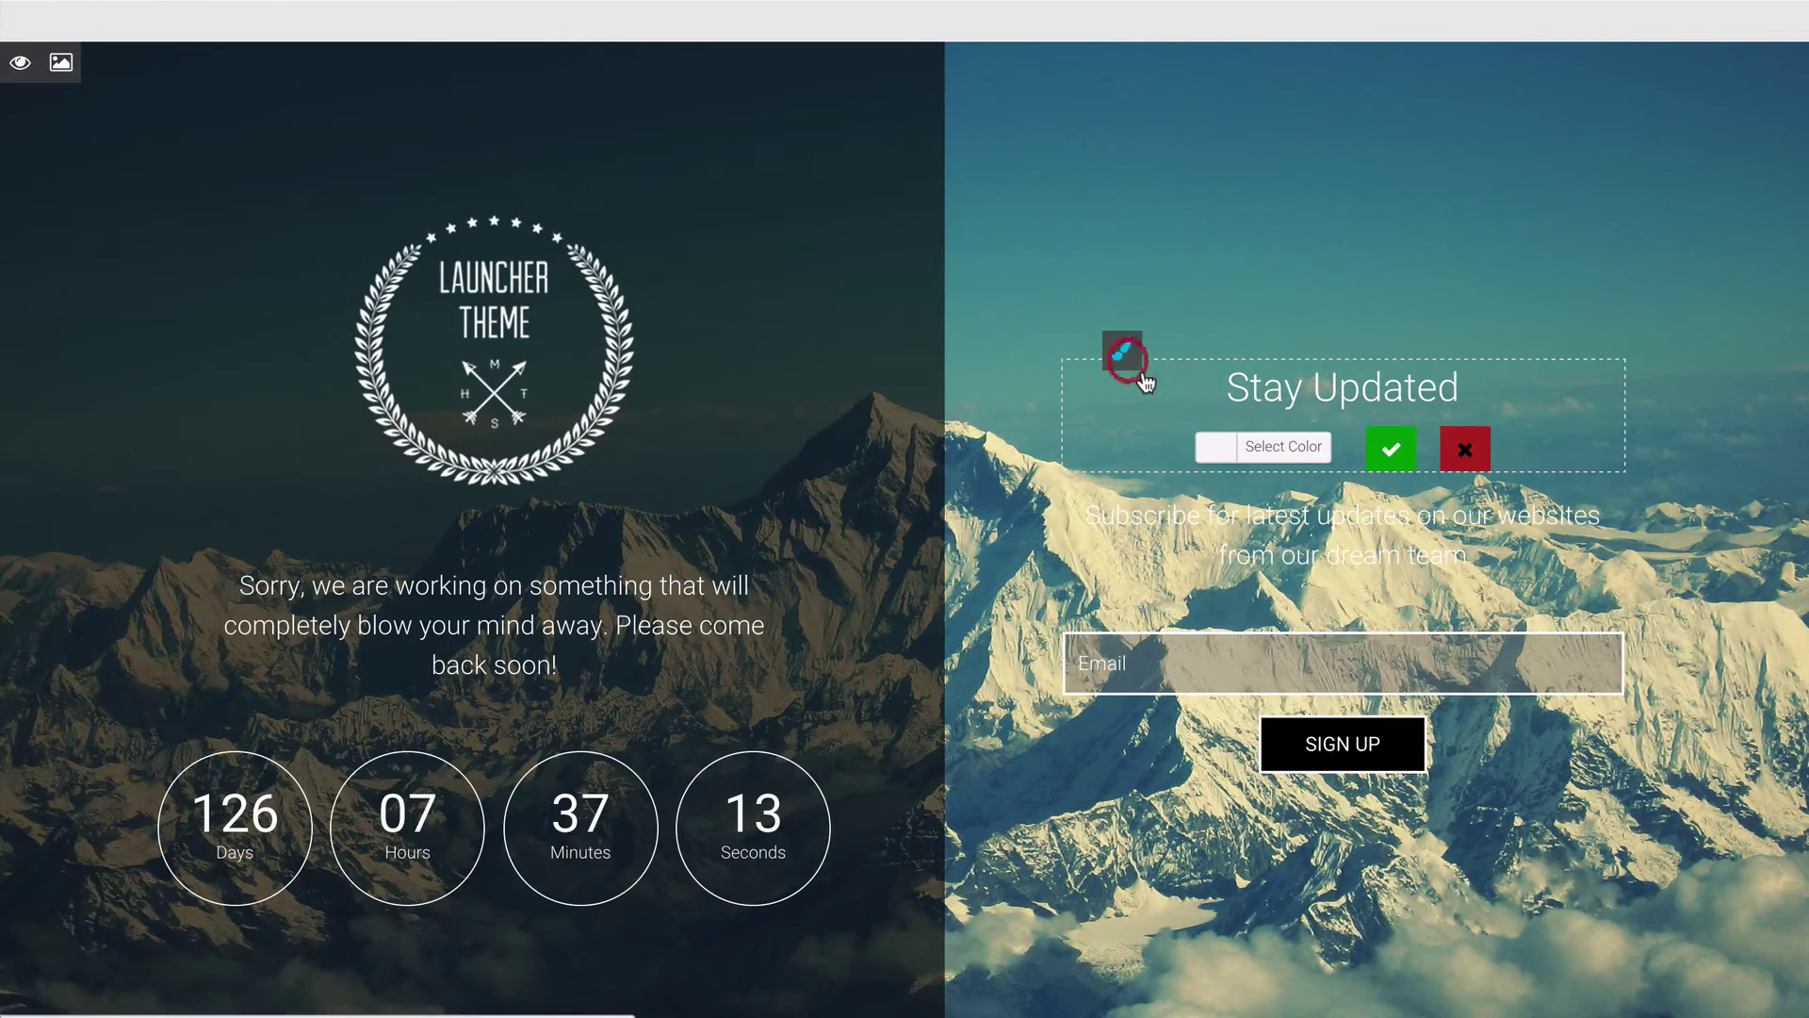
left_click(1401, 397)
left_click(1298, 446)
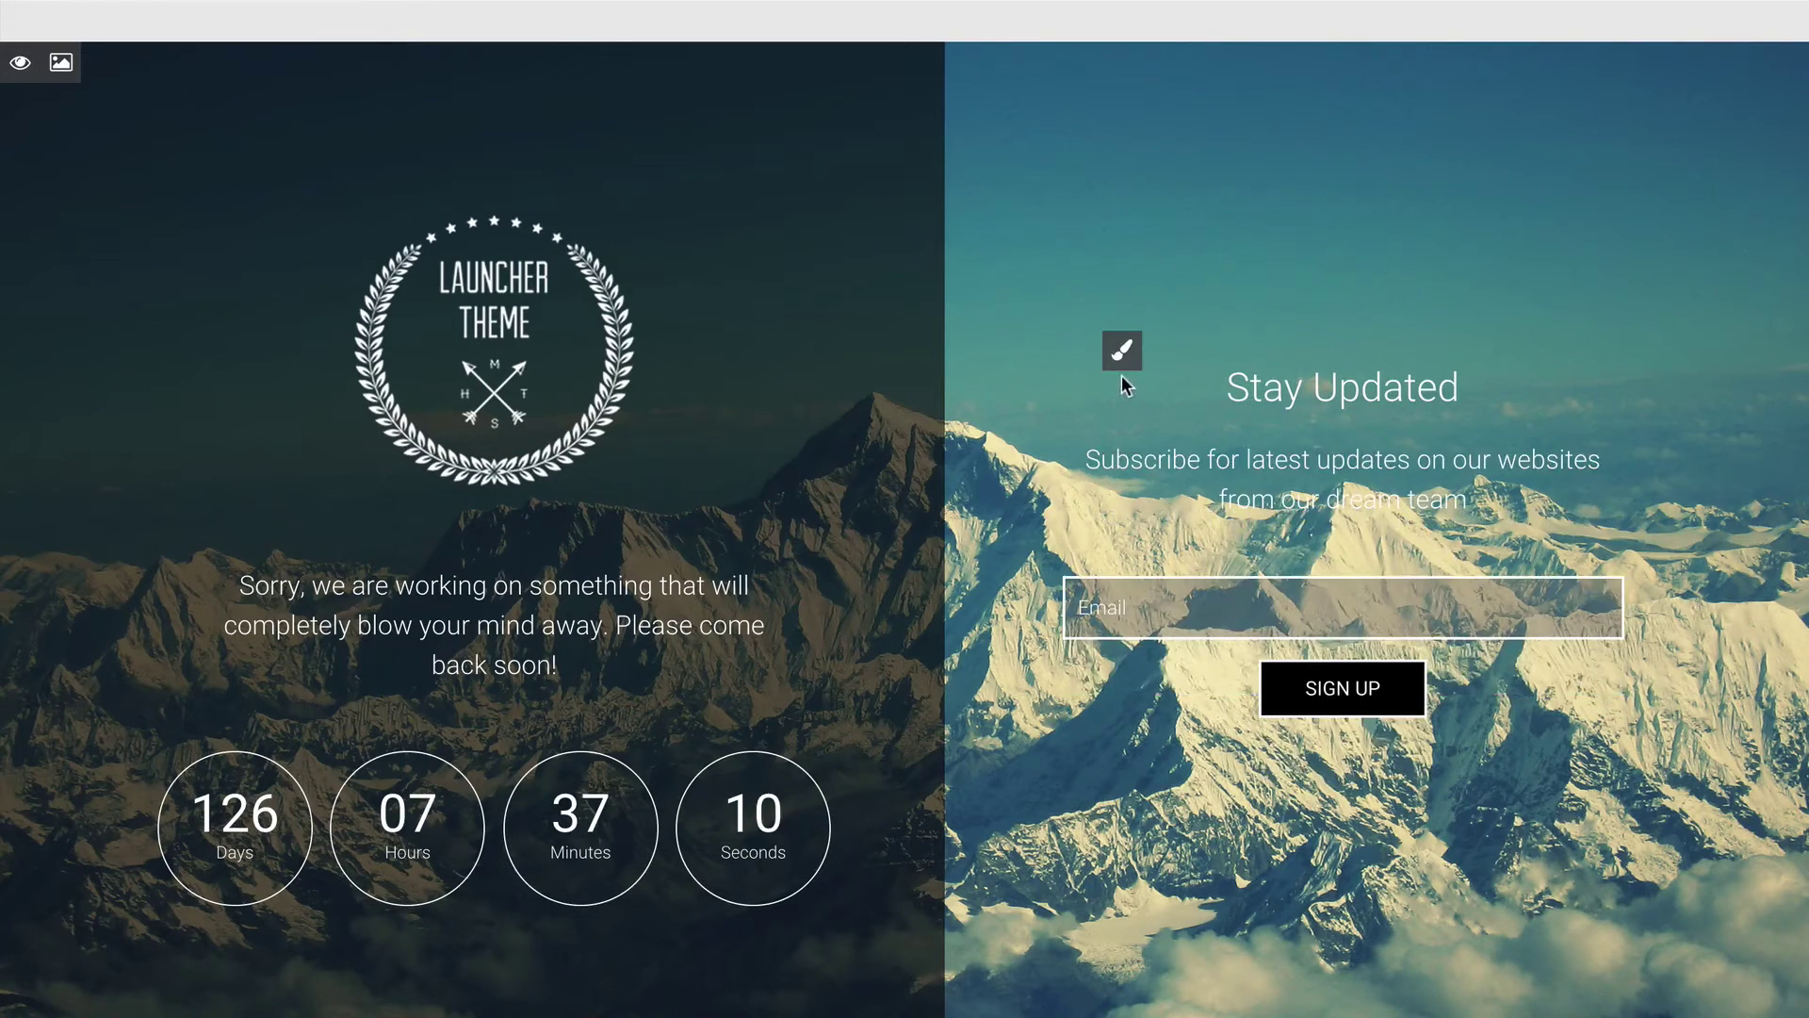
left_click(1123, 363)
left_click(1283, 447)
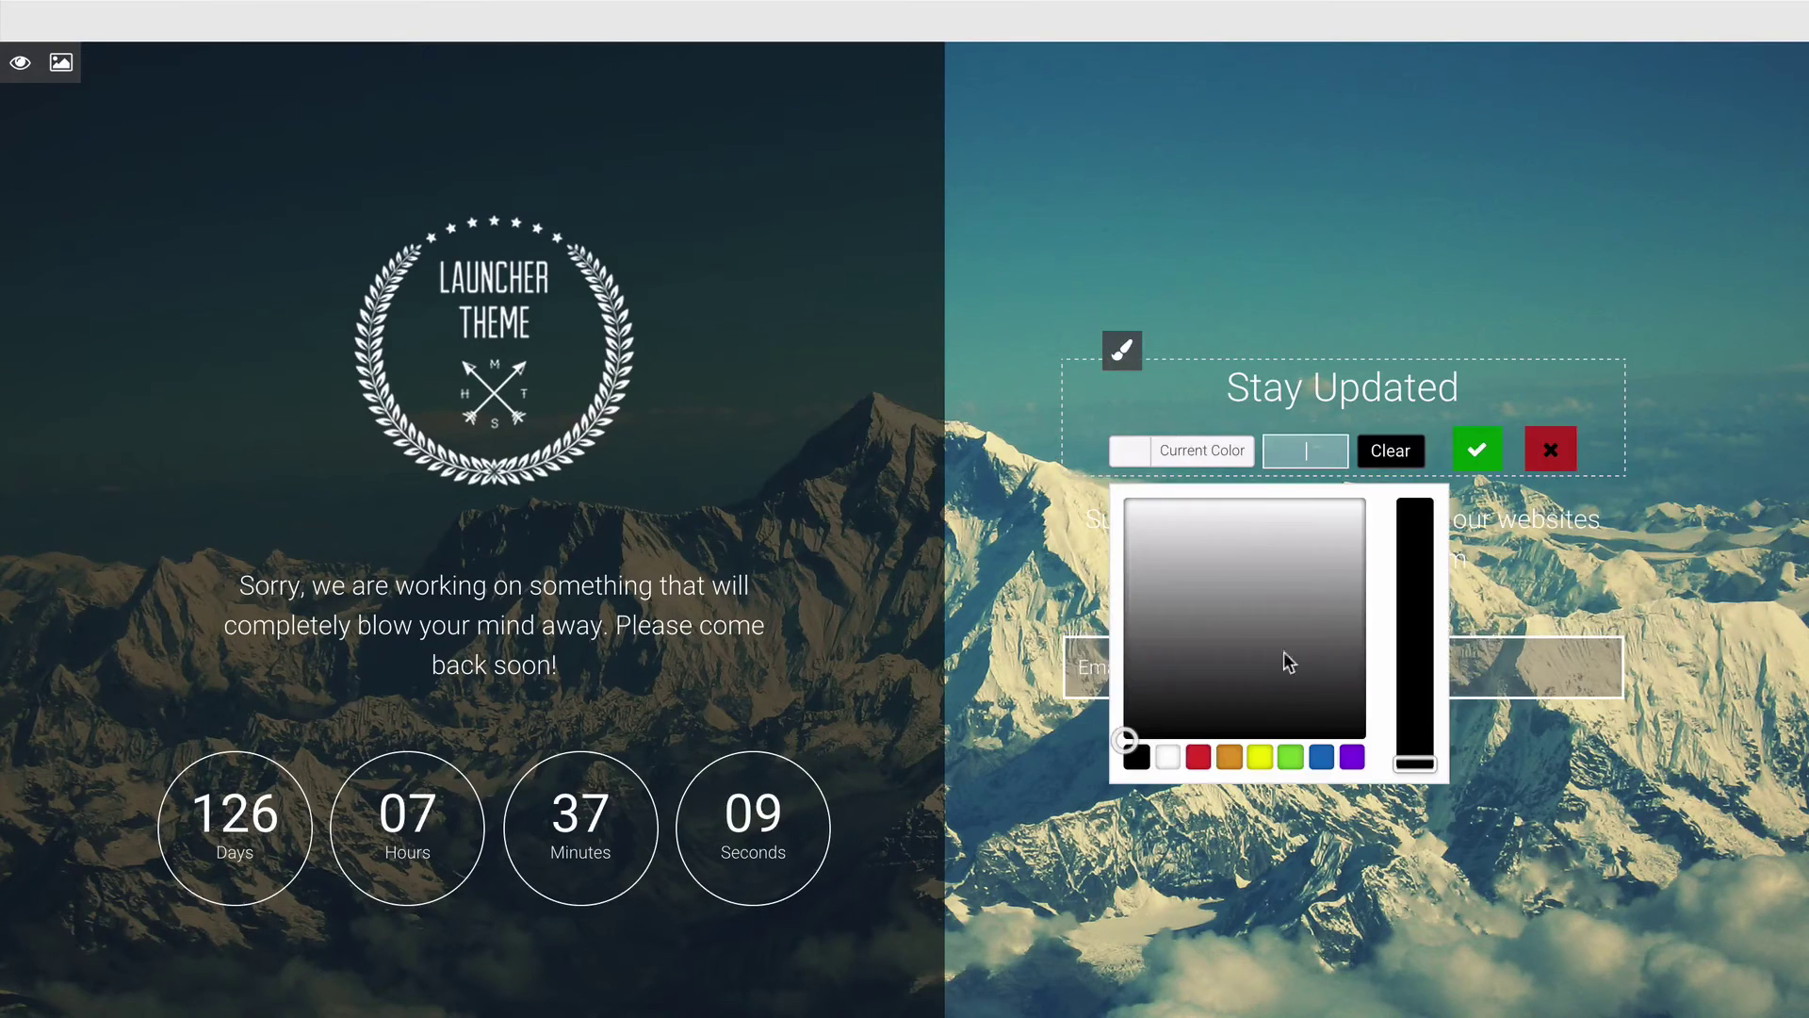
left_click(1222, 341)
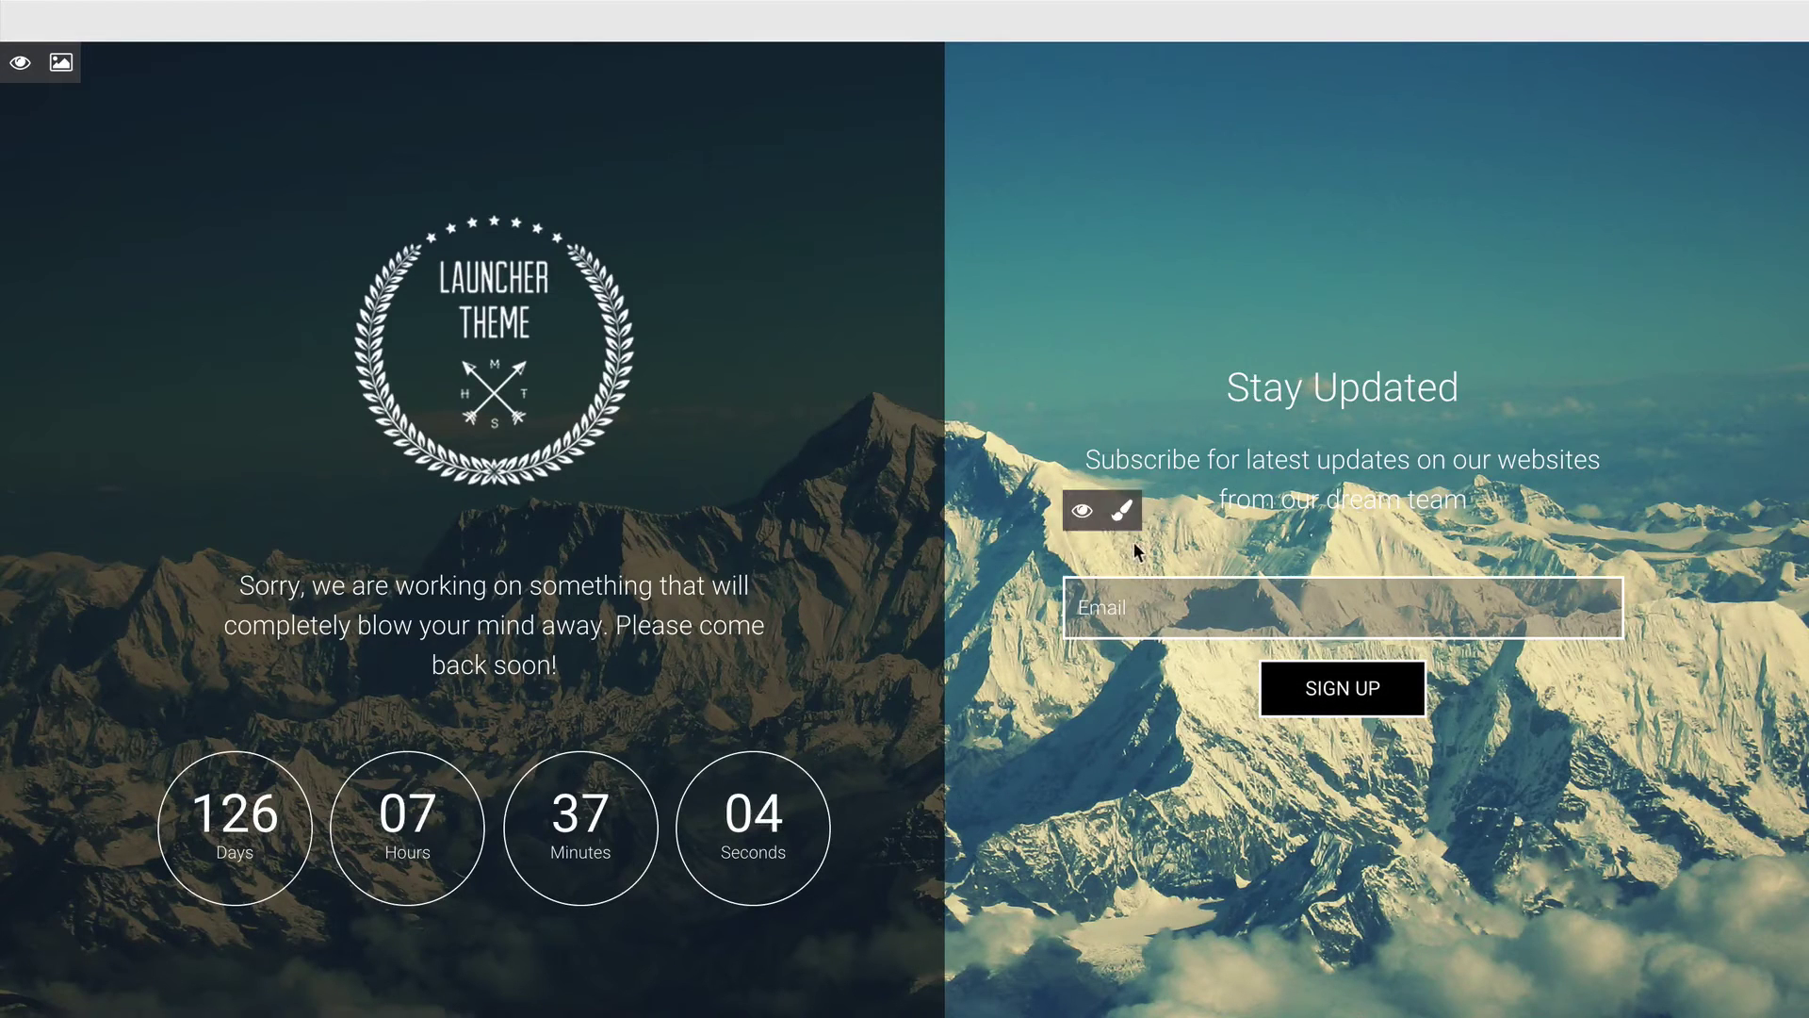
left_click(1121, 510)
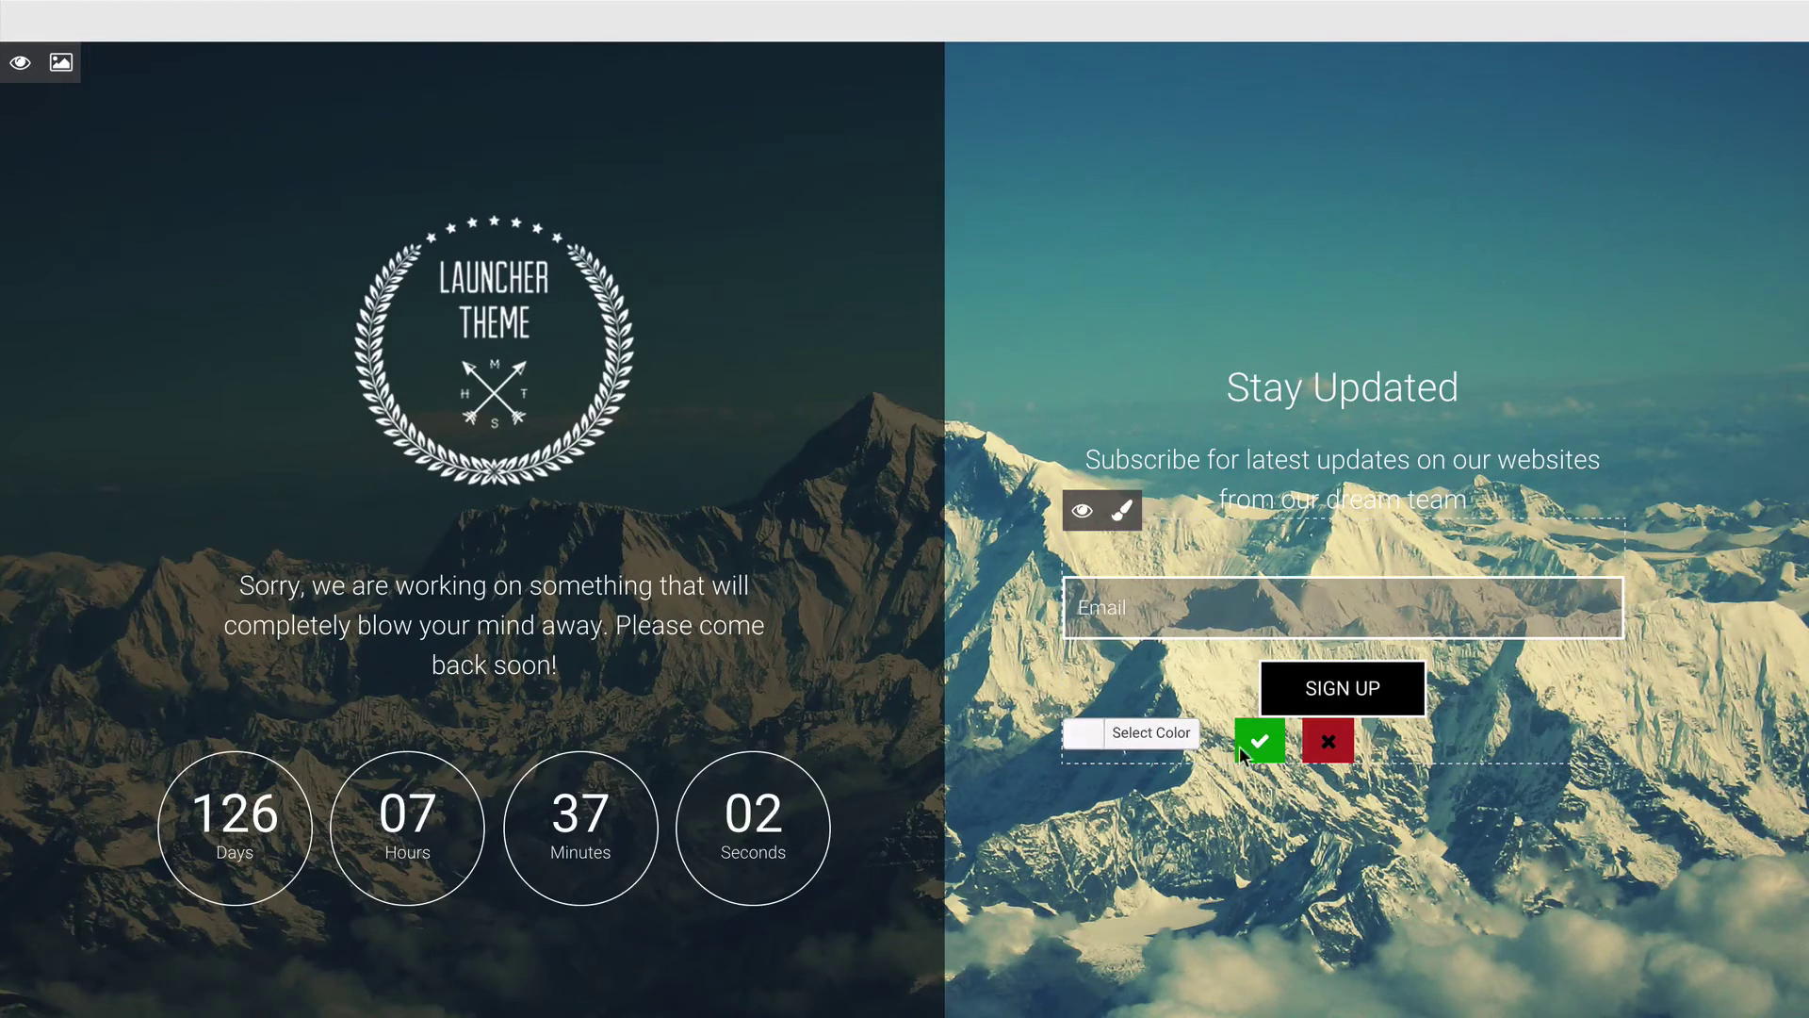
left_click(1327, 742)
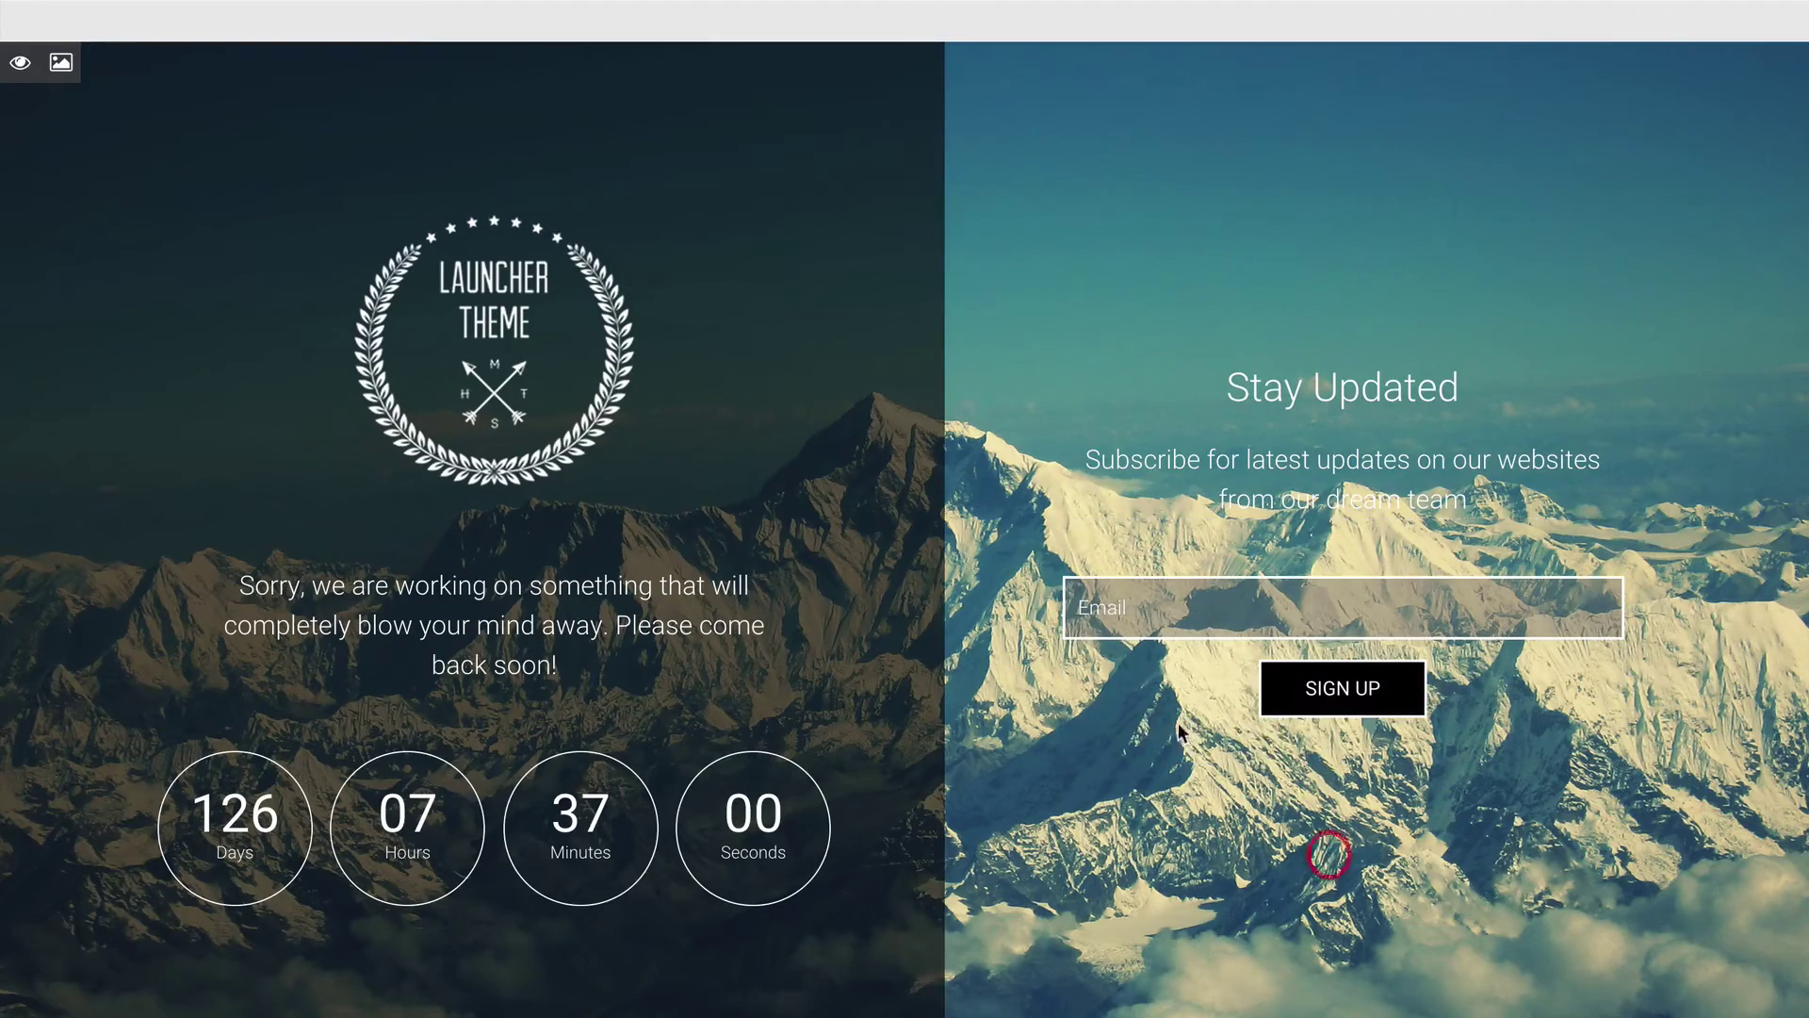
Step: Hide the About Us section with its eye toggle
scroll(1178, 725, "down", 10)
scroll(1122, 681, "up", 3)
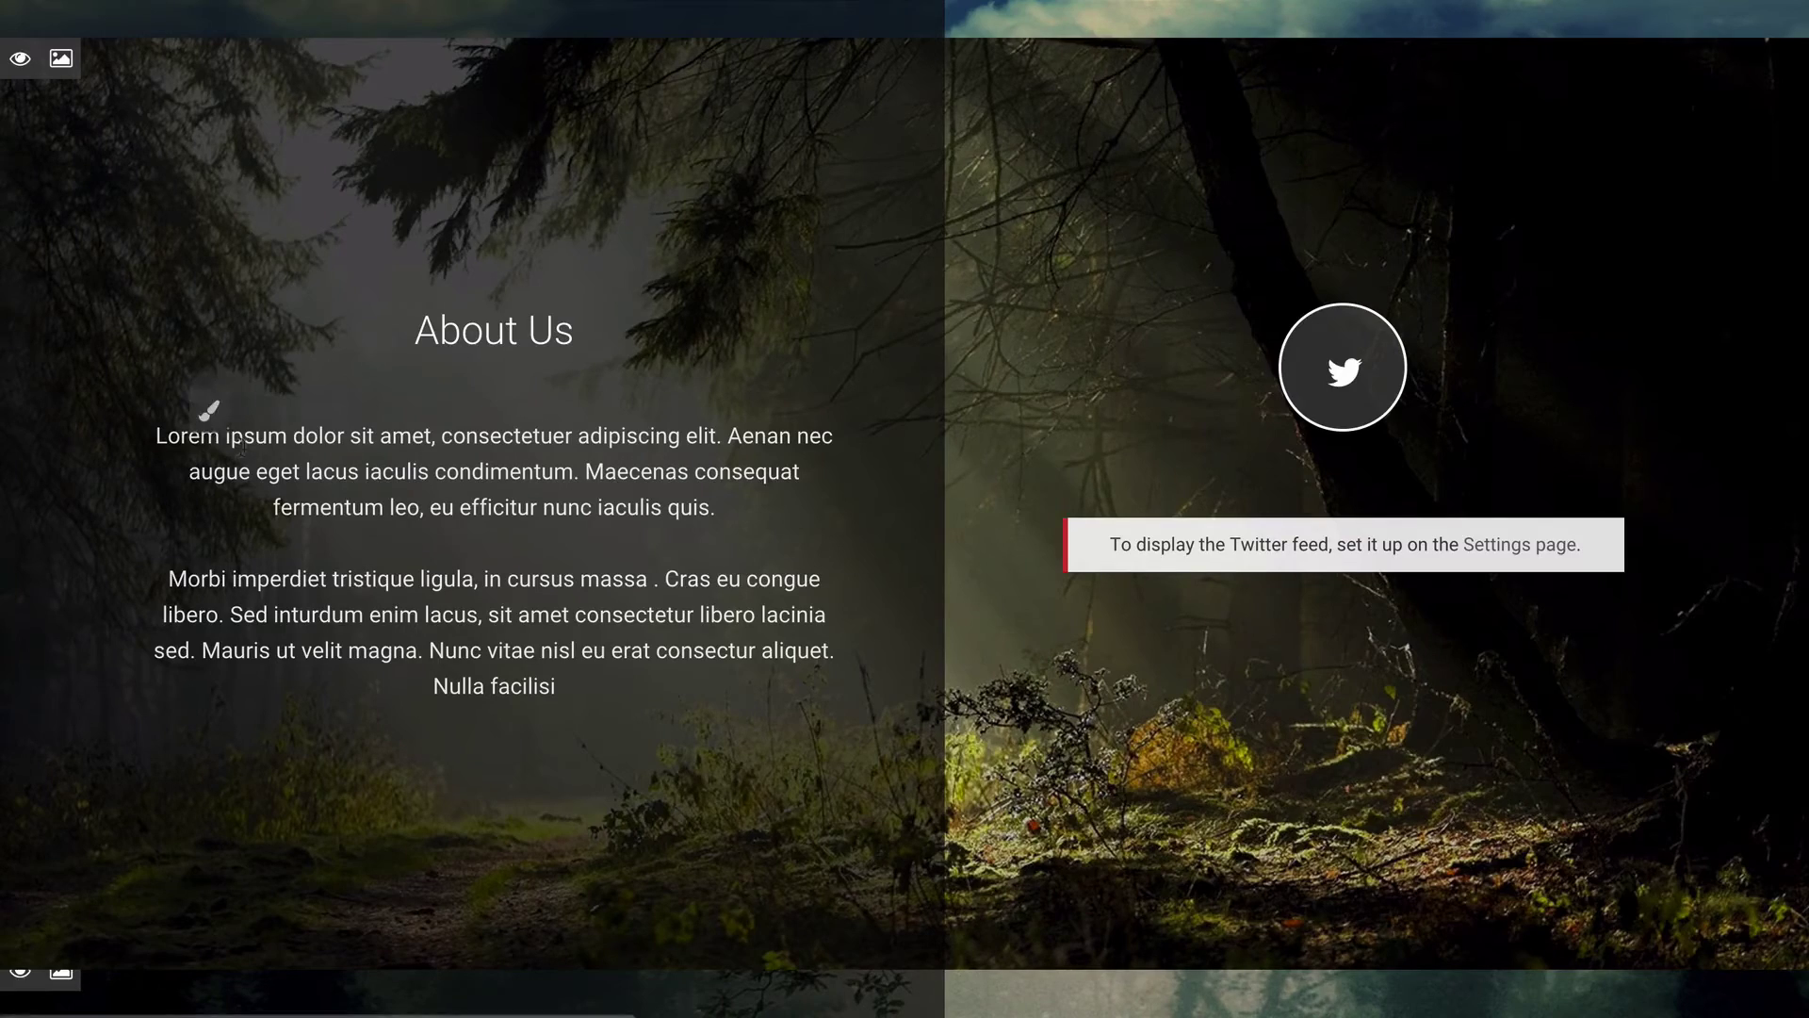
left_click(21, 64)
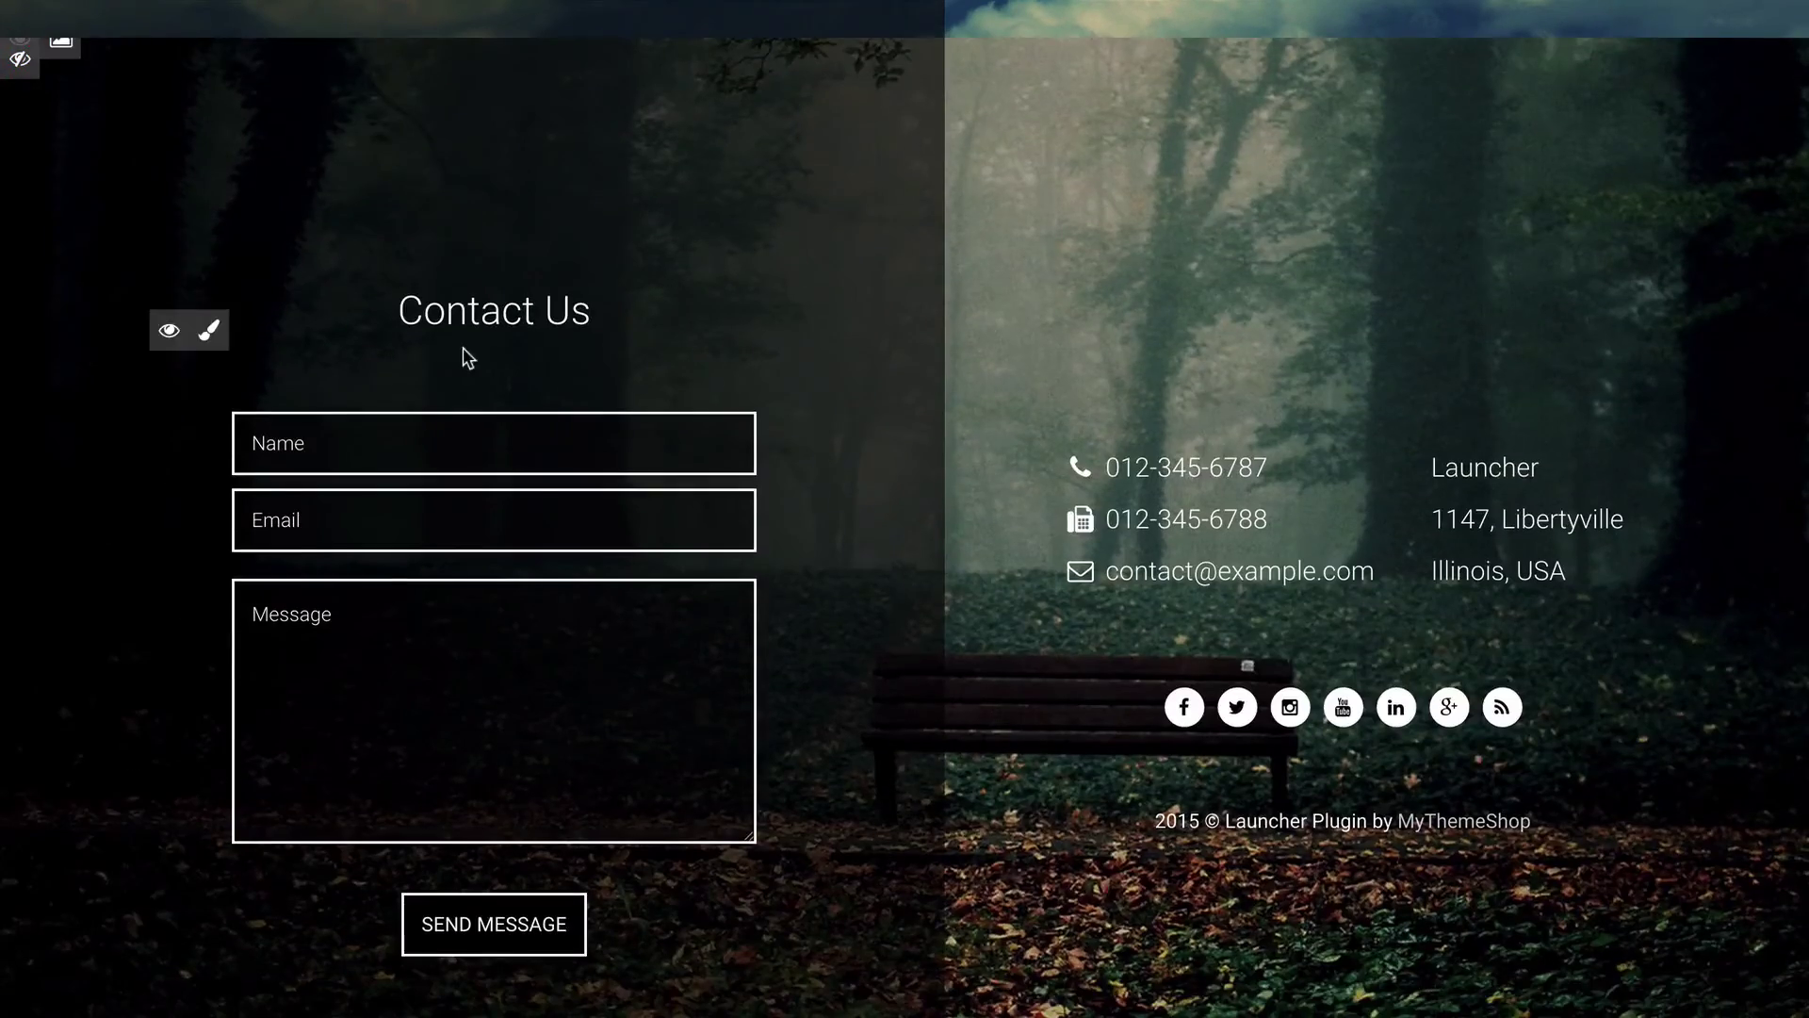
Step: Open the Contact Us heading's colour options and cancel without changes
scroll(788, 395, "down", 5)
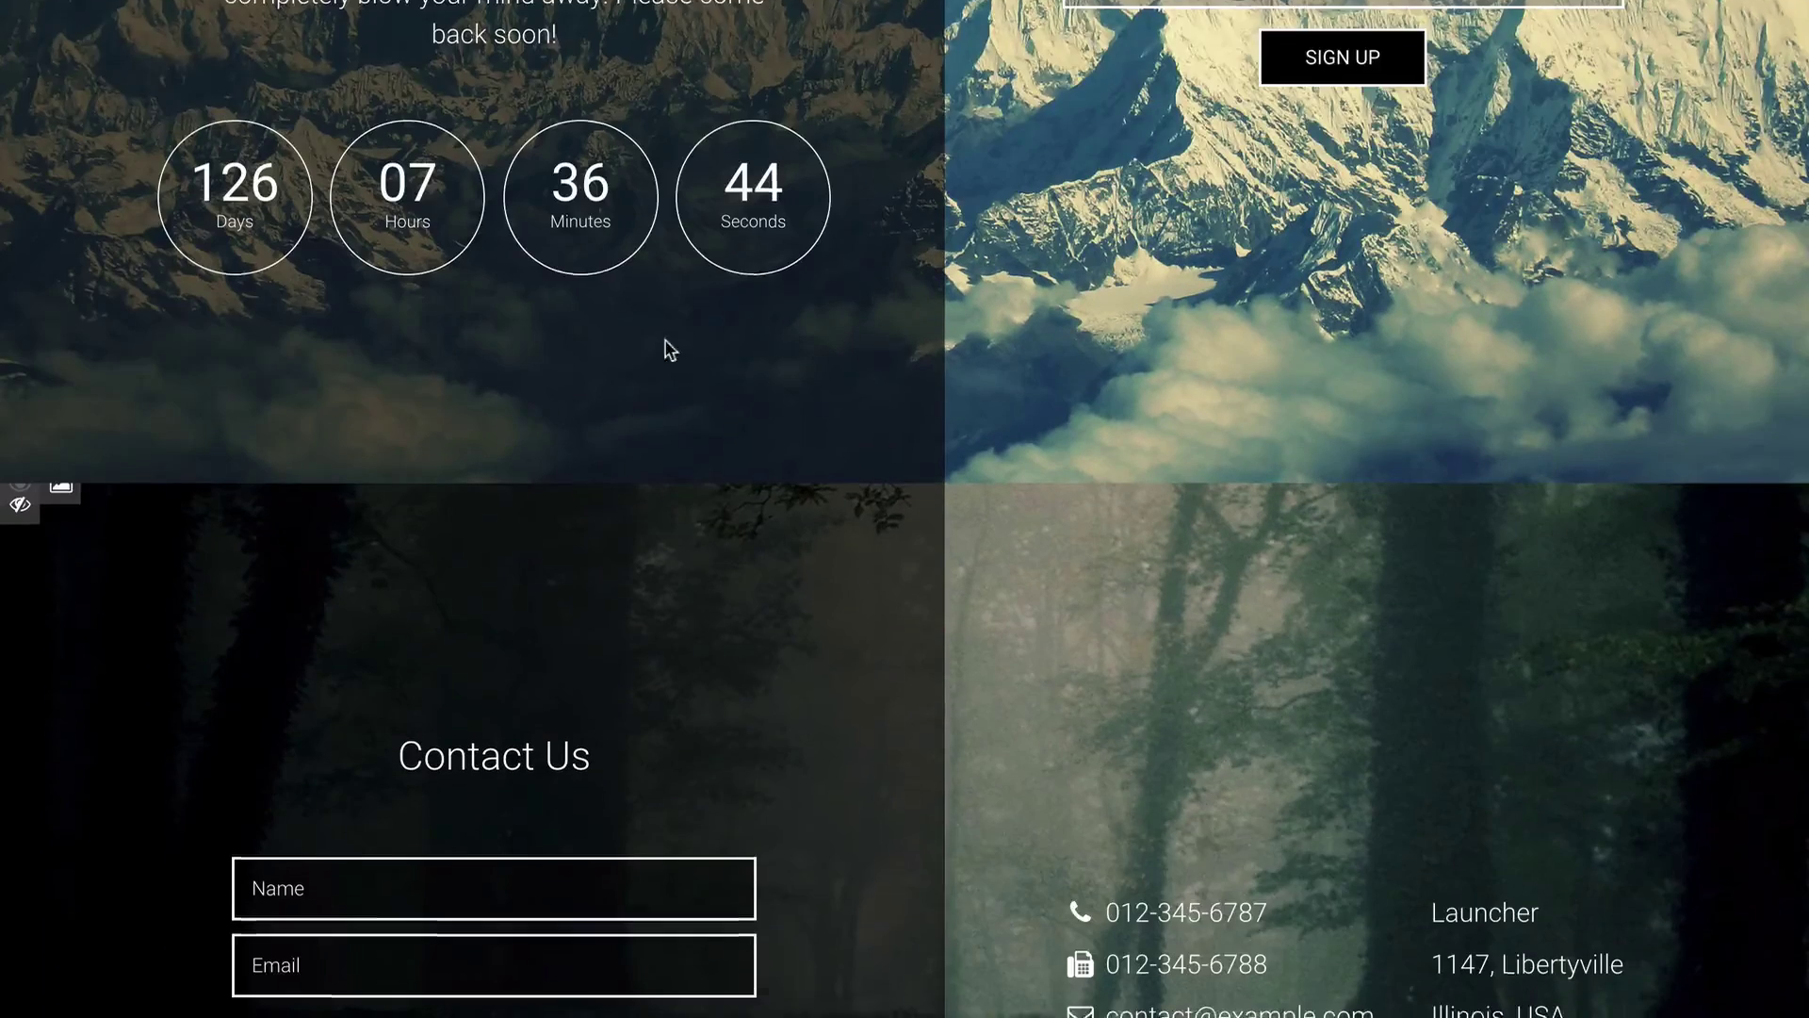
scroll(659, 452, "down", 3)
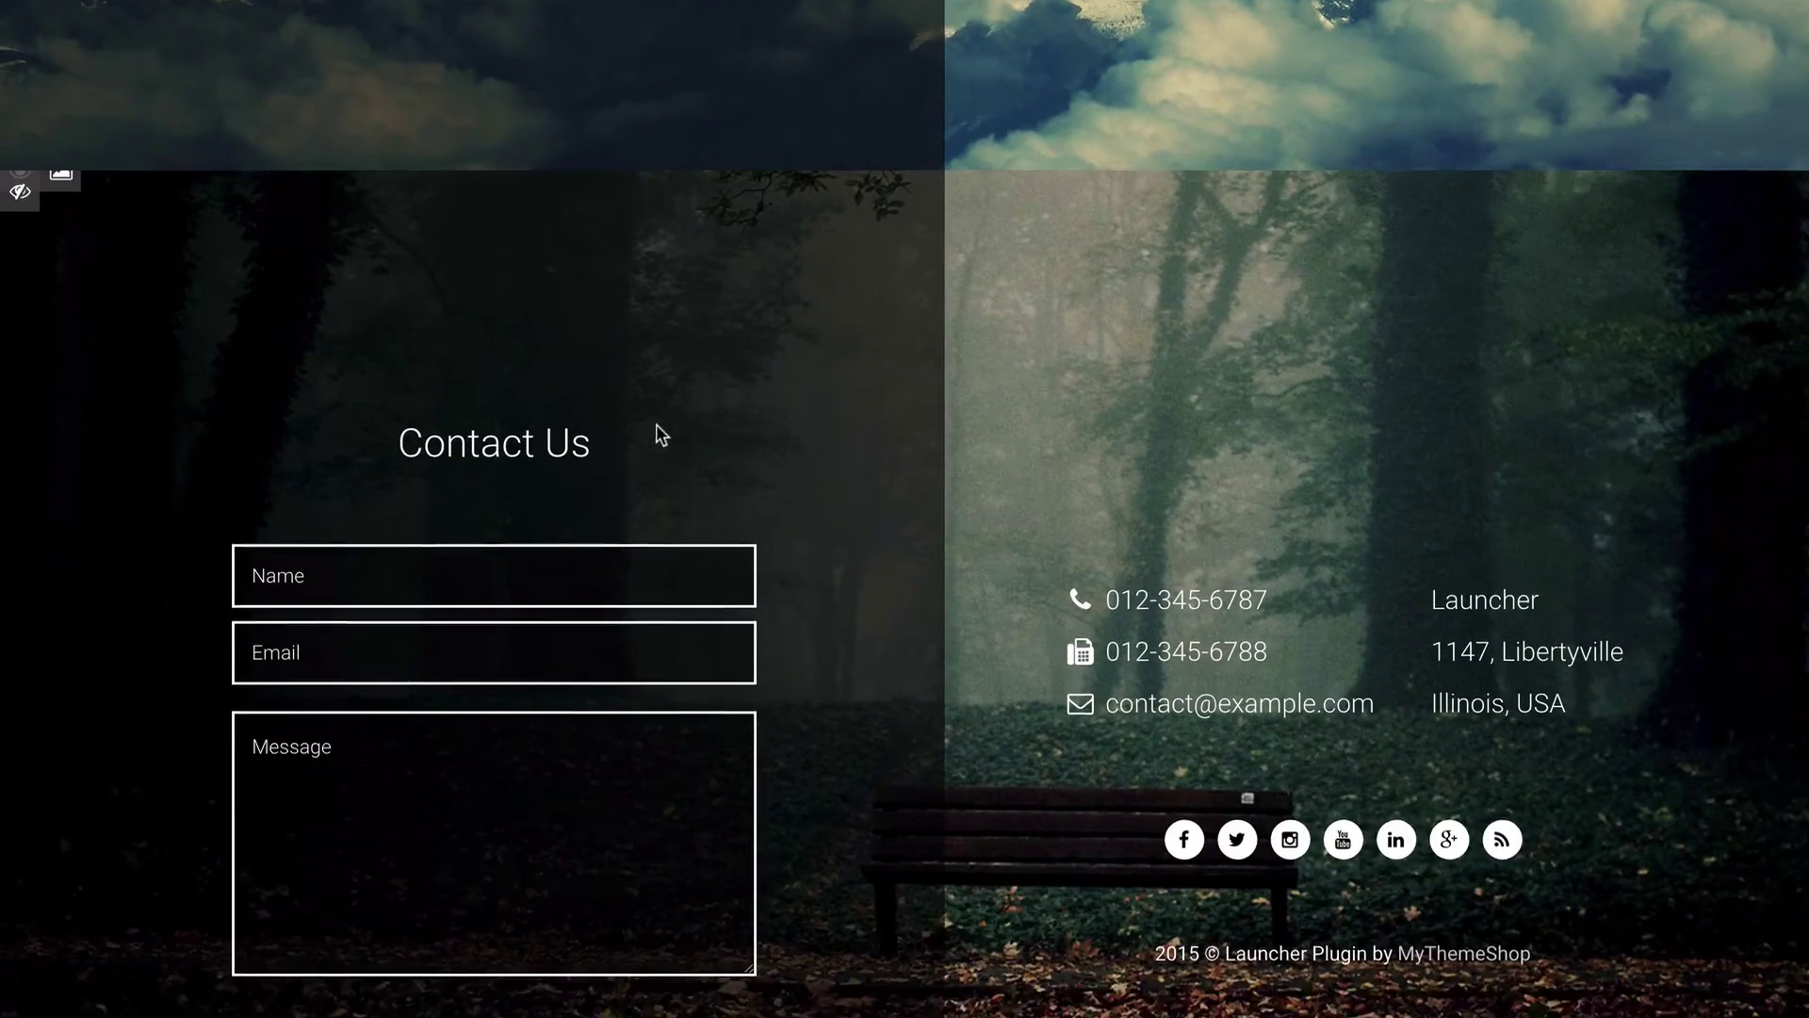
scroll(759, 403, "down", 1)
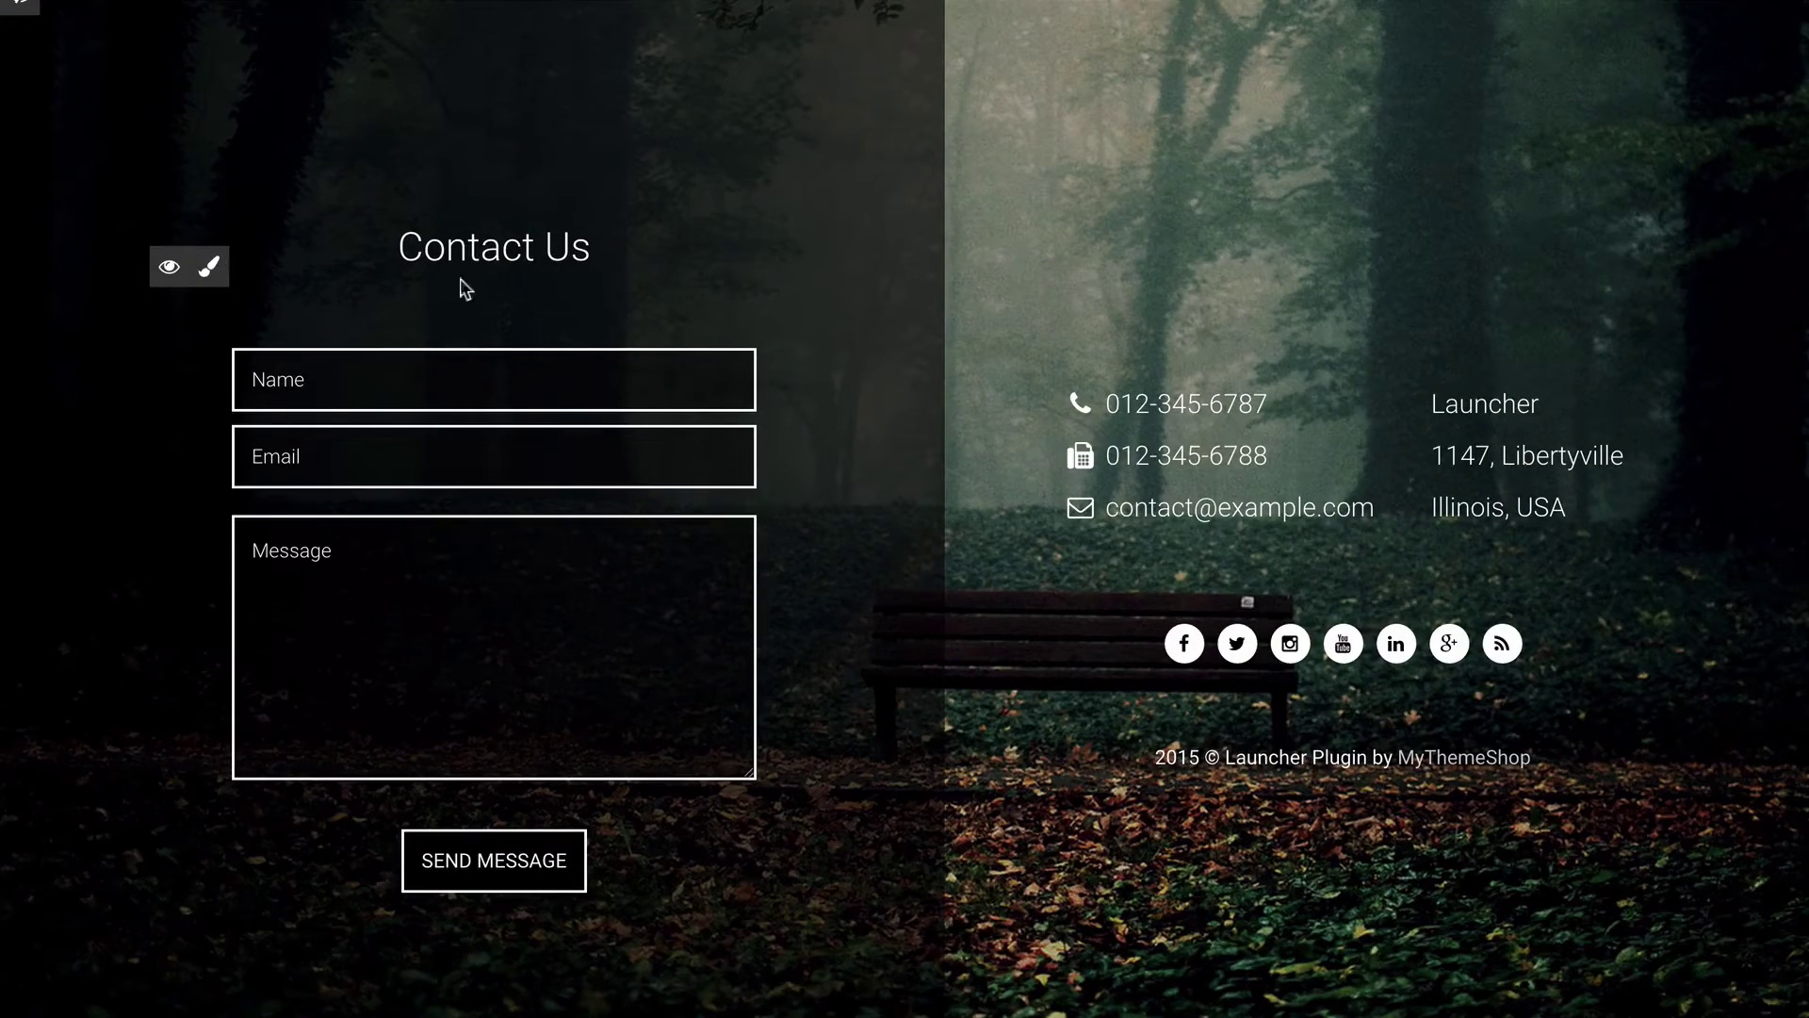
left_click(204, 224)
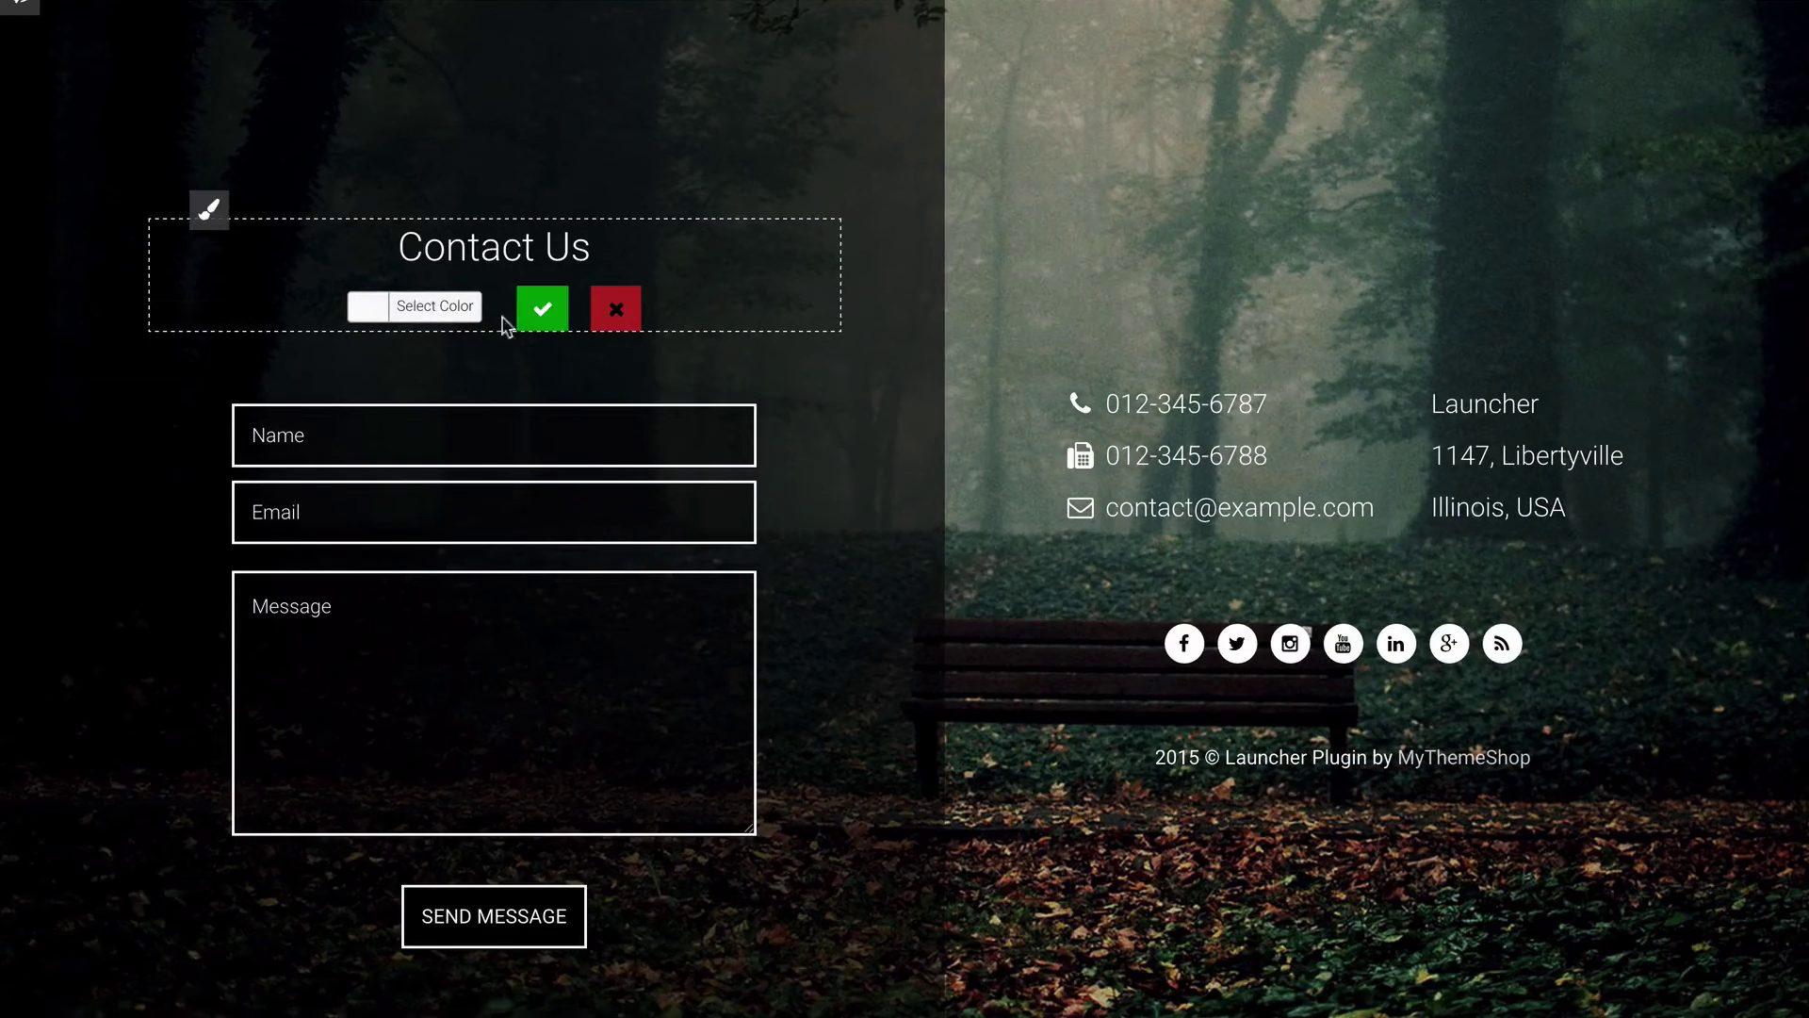
left_click(616, 309)
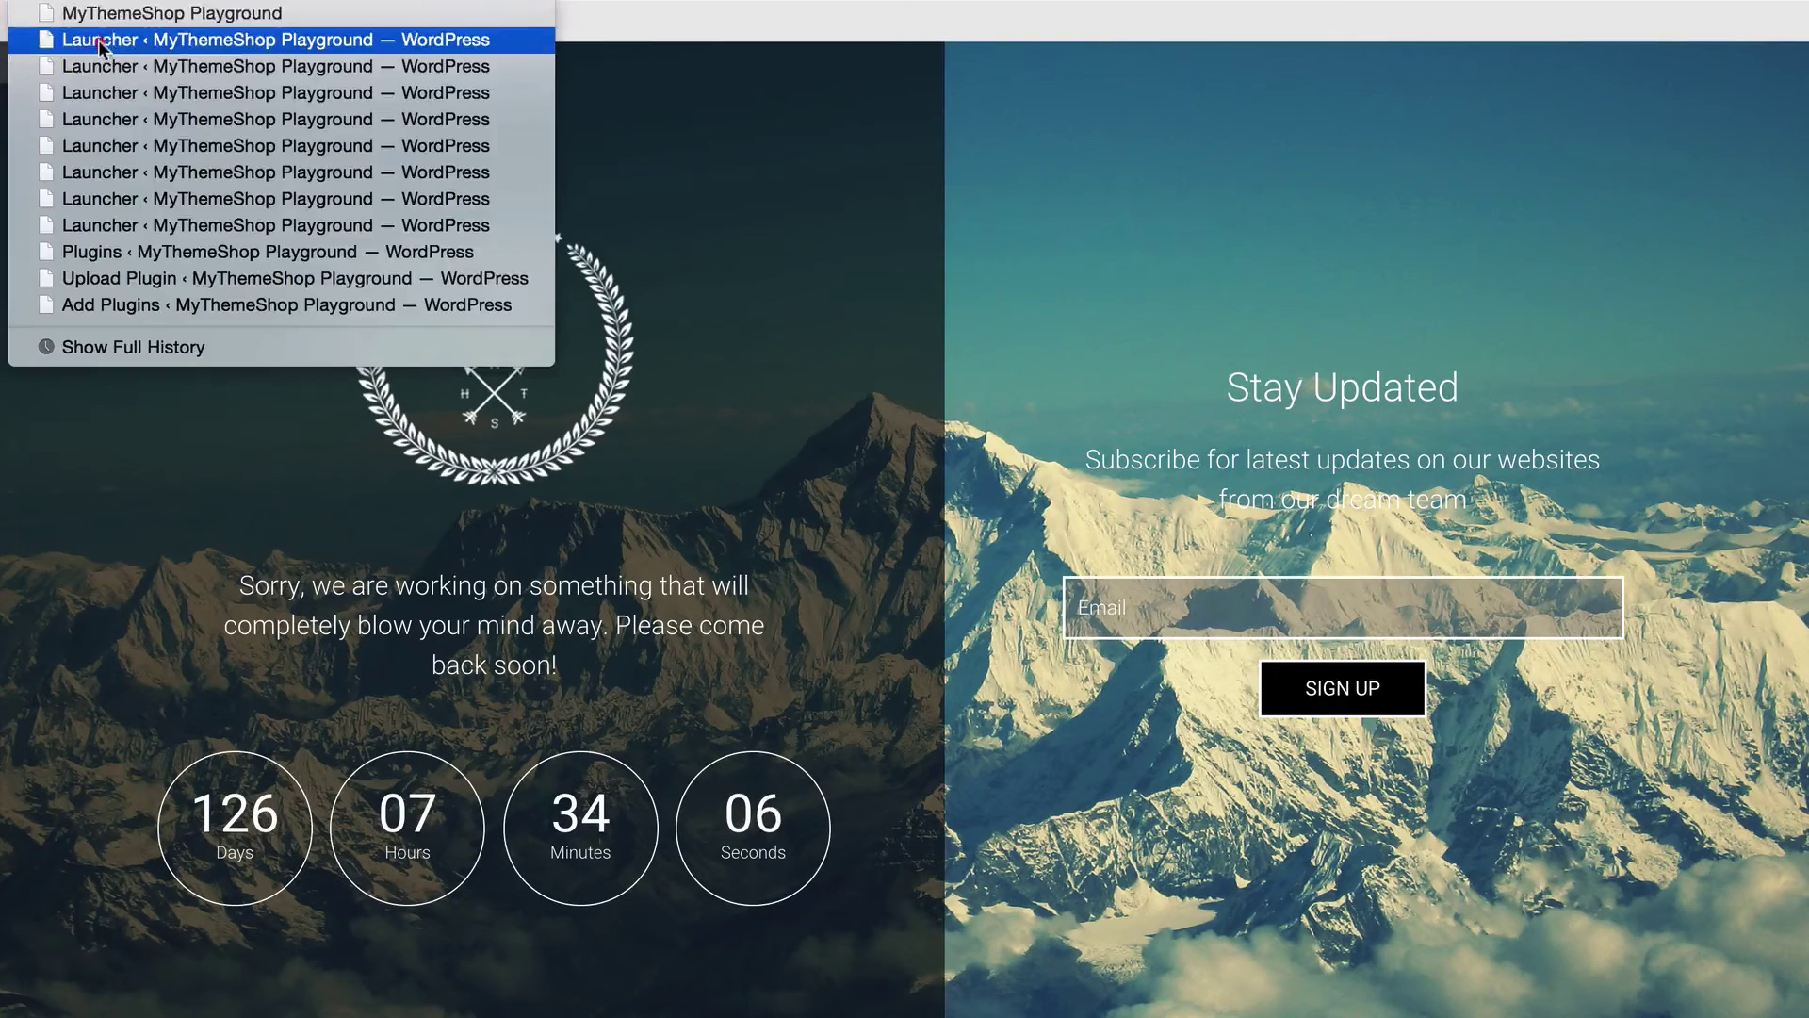
Step: Go back to the Launcher General settings page and look over its options
left_click(68, 42)
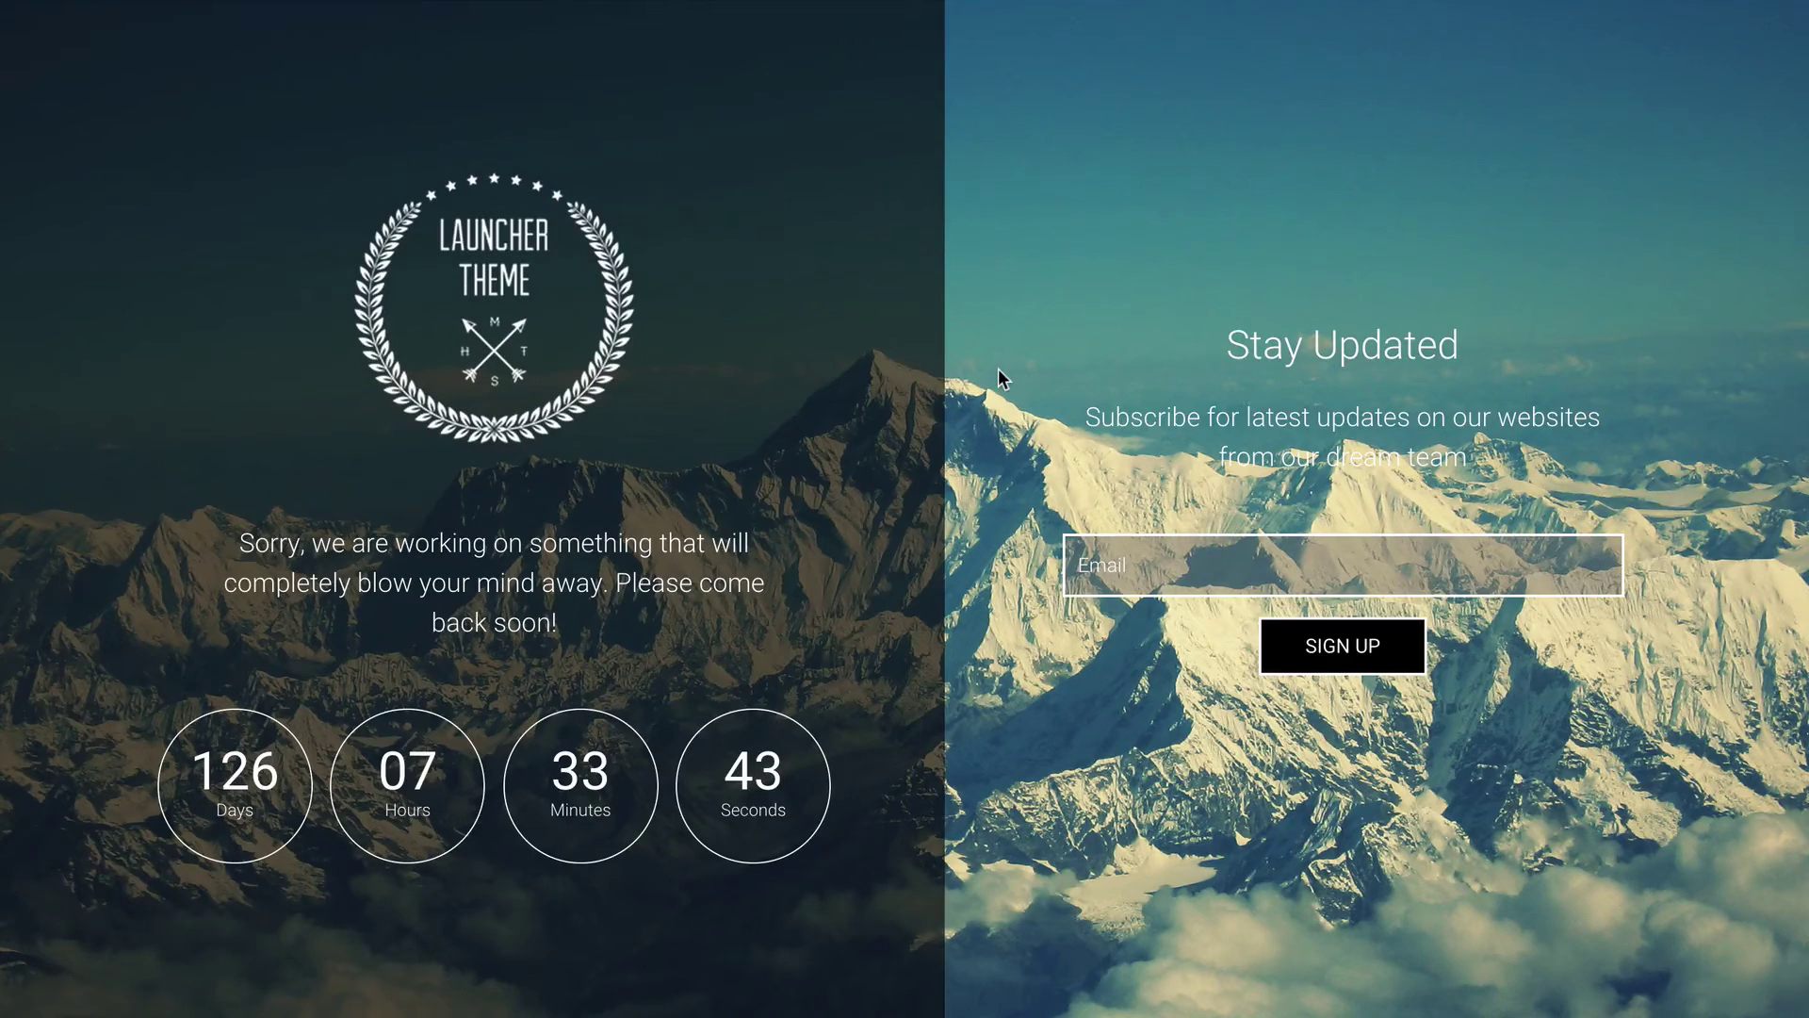
scroll(935, 394, "down", 1)
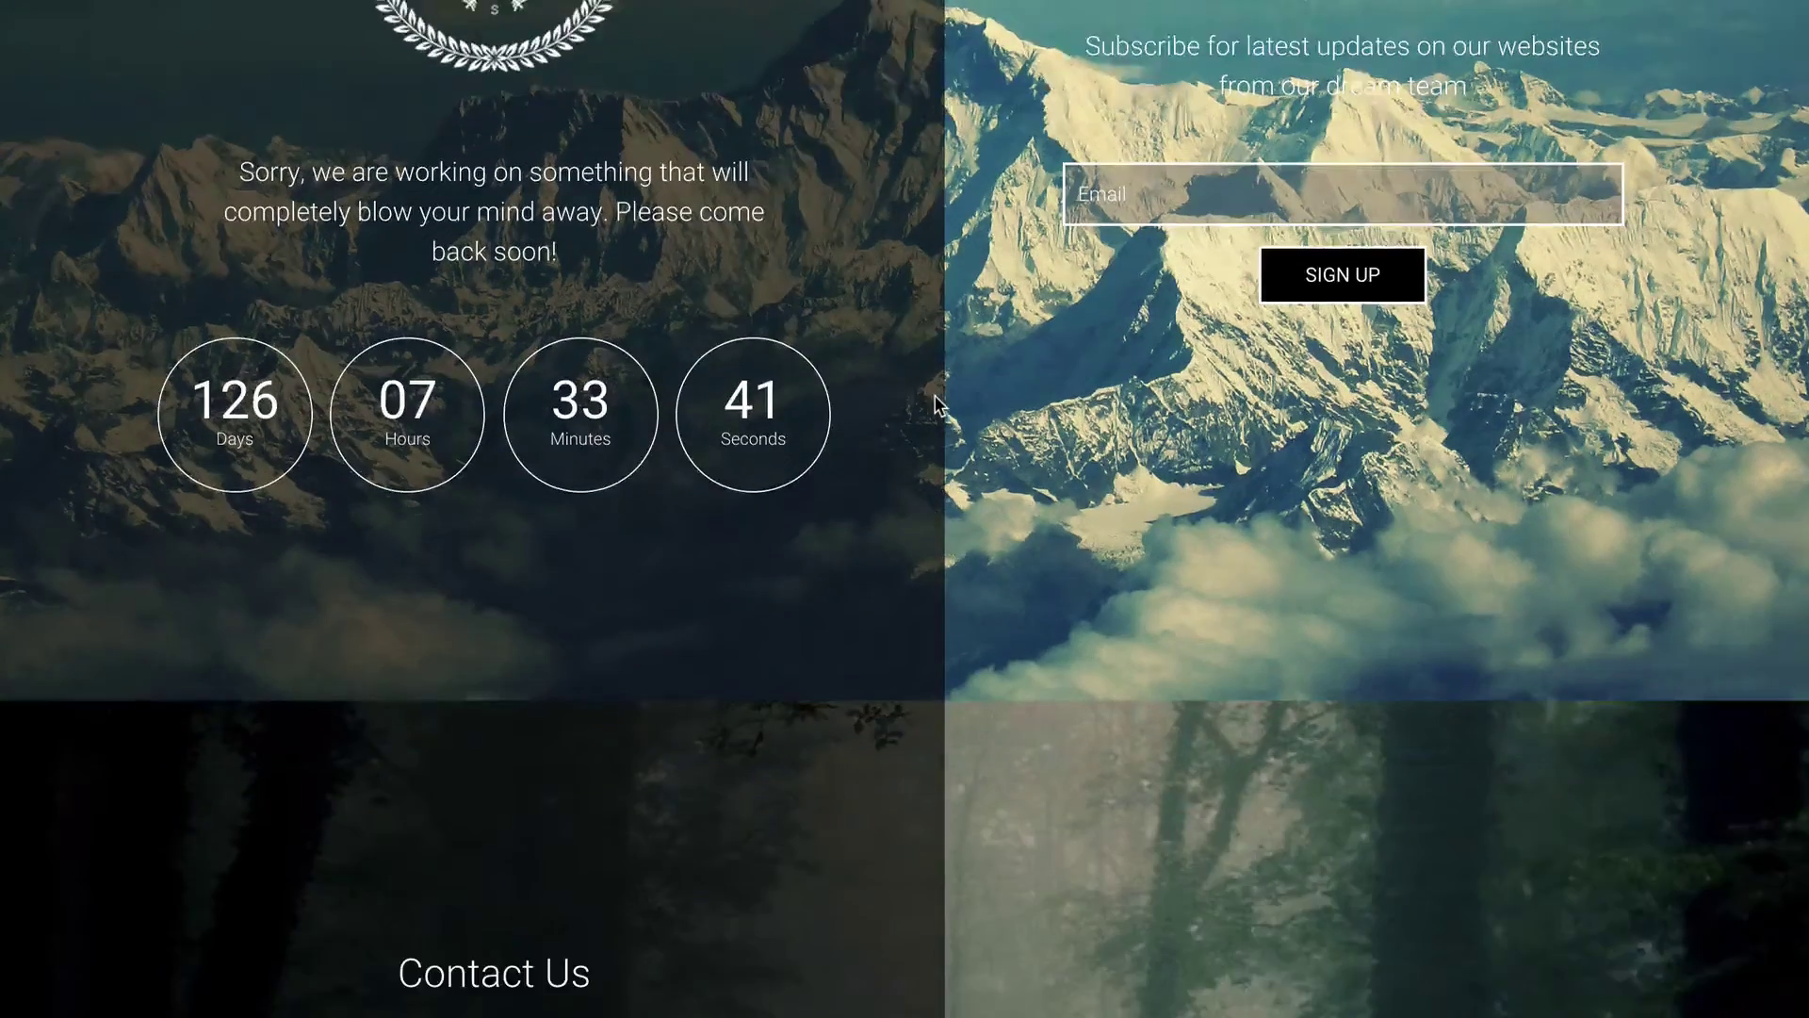
scroll(1013, 467, "up", 1)
scroll(1009, 654, "down", 1)
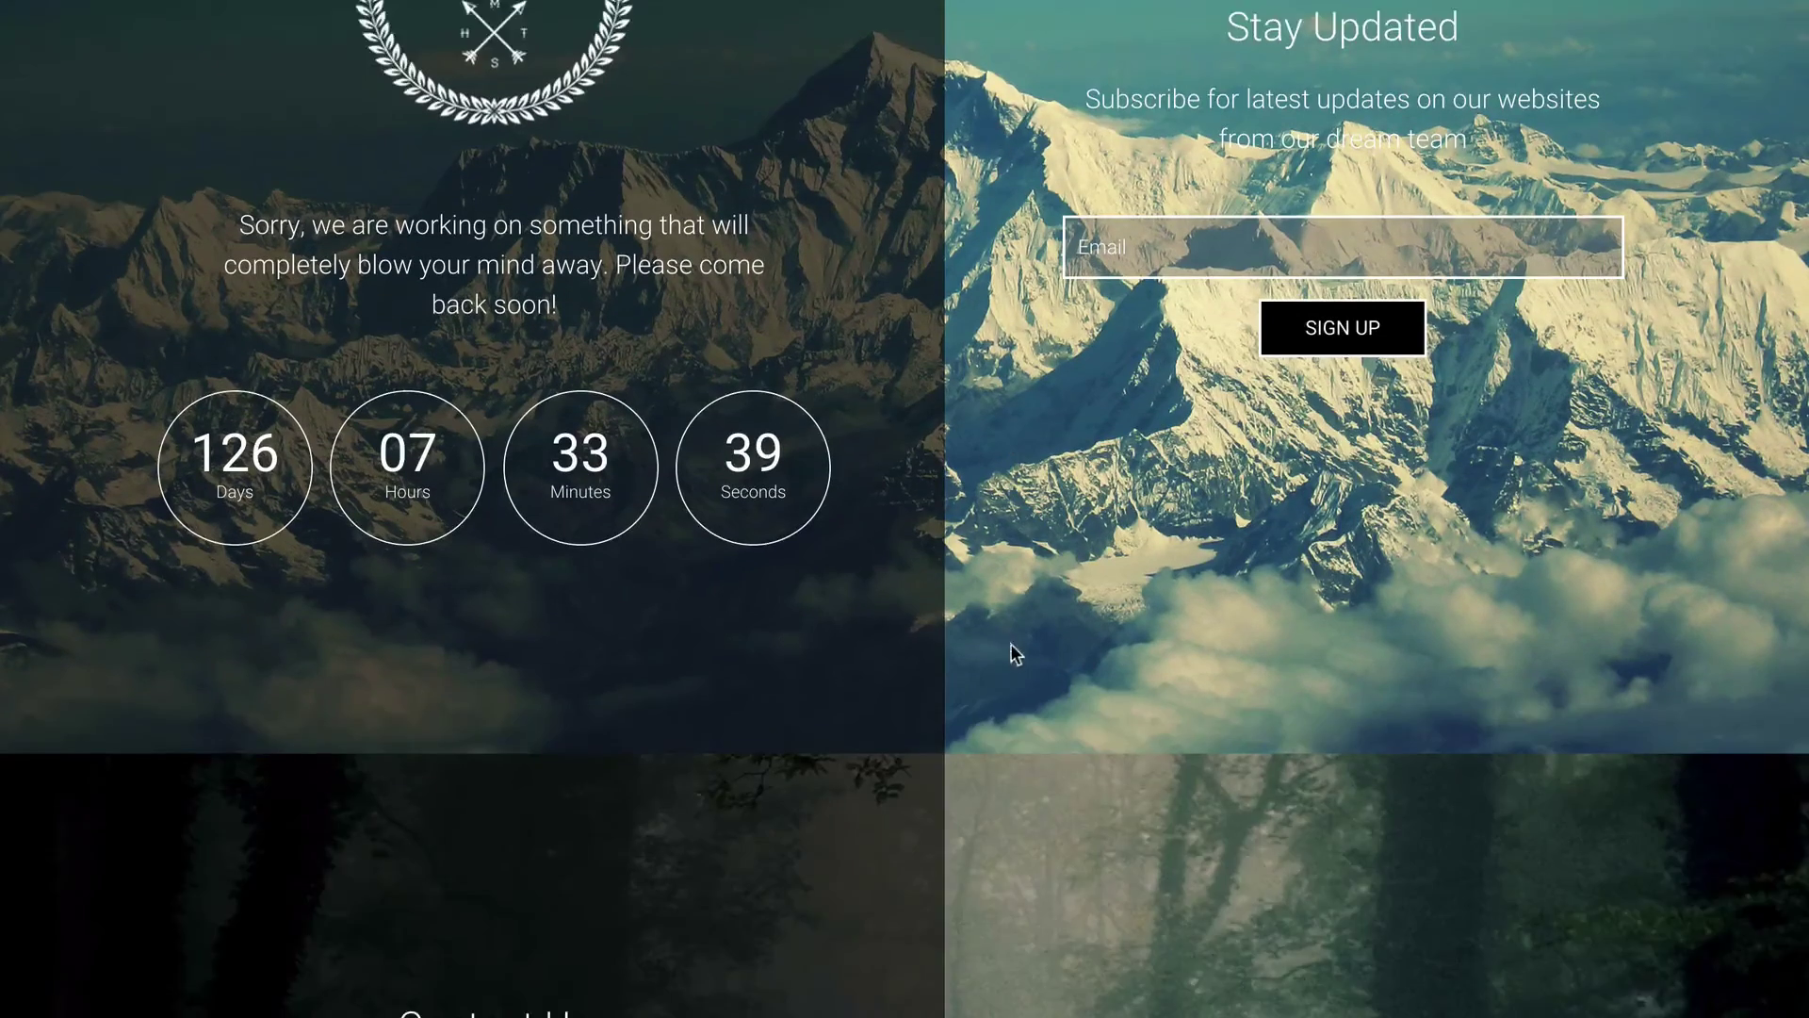
scroll(1015, 660, "up", 1)
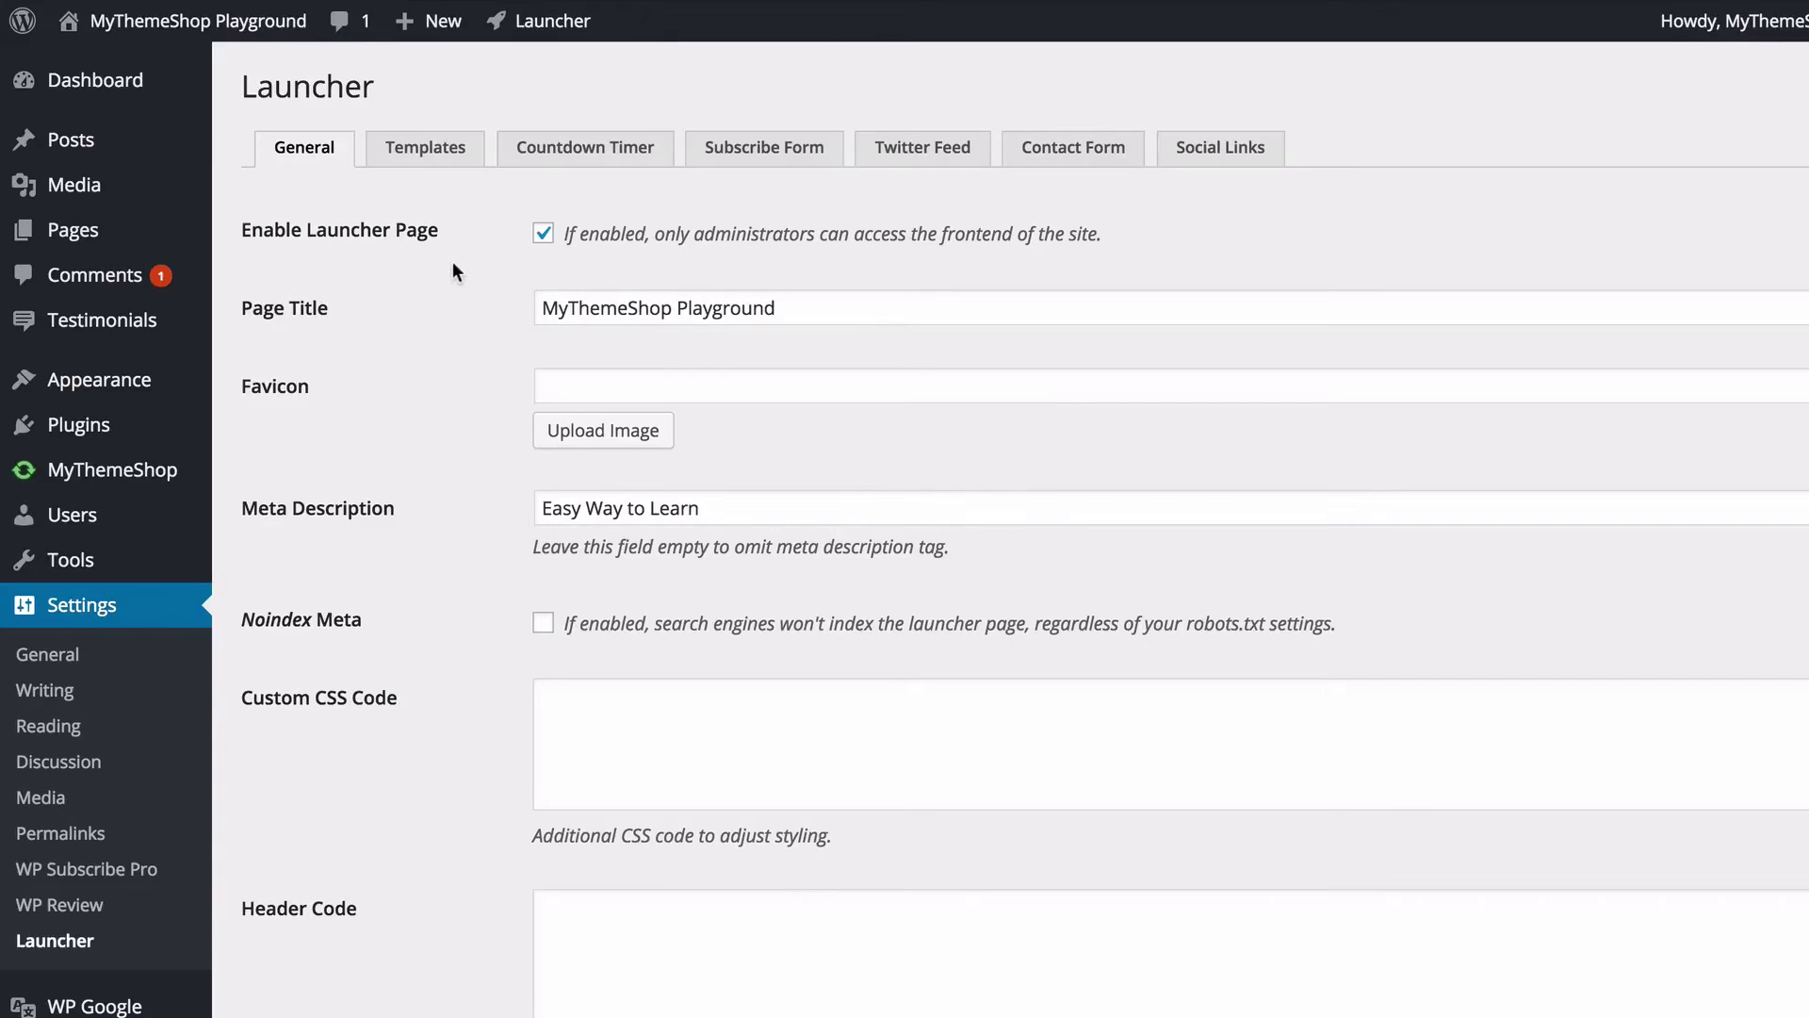
Step: Select the Retro launcher template and save it
left_click(418, 153)
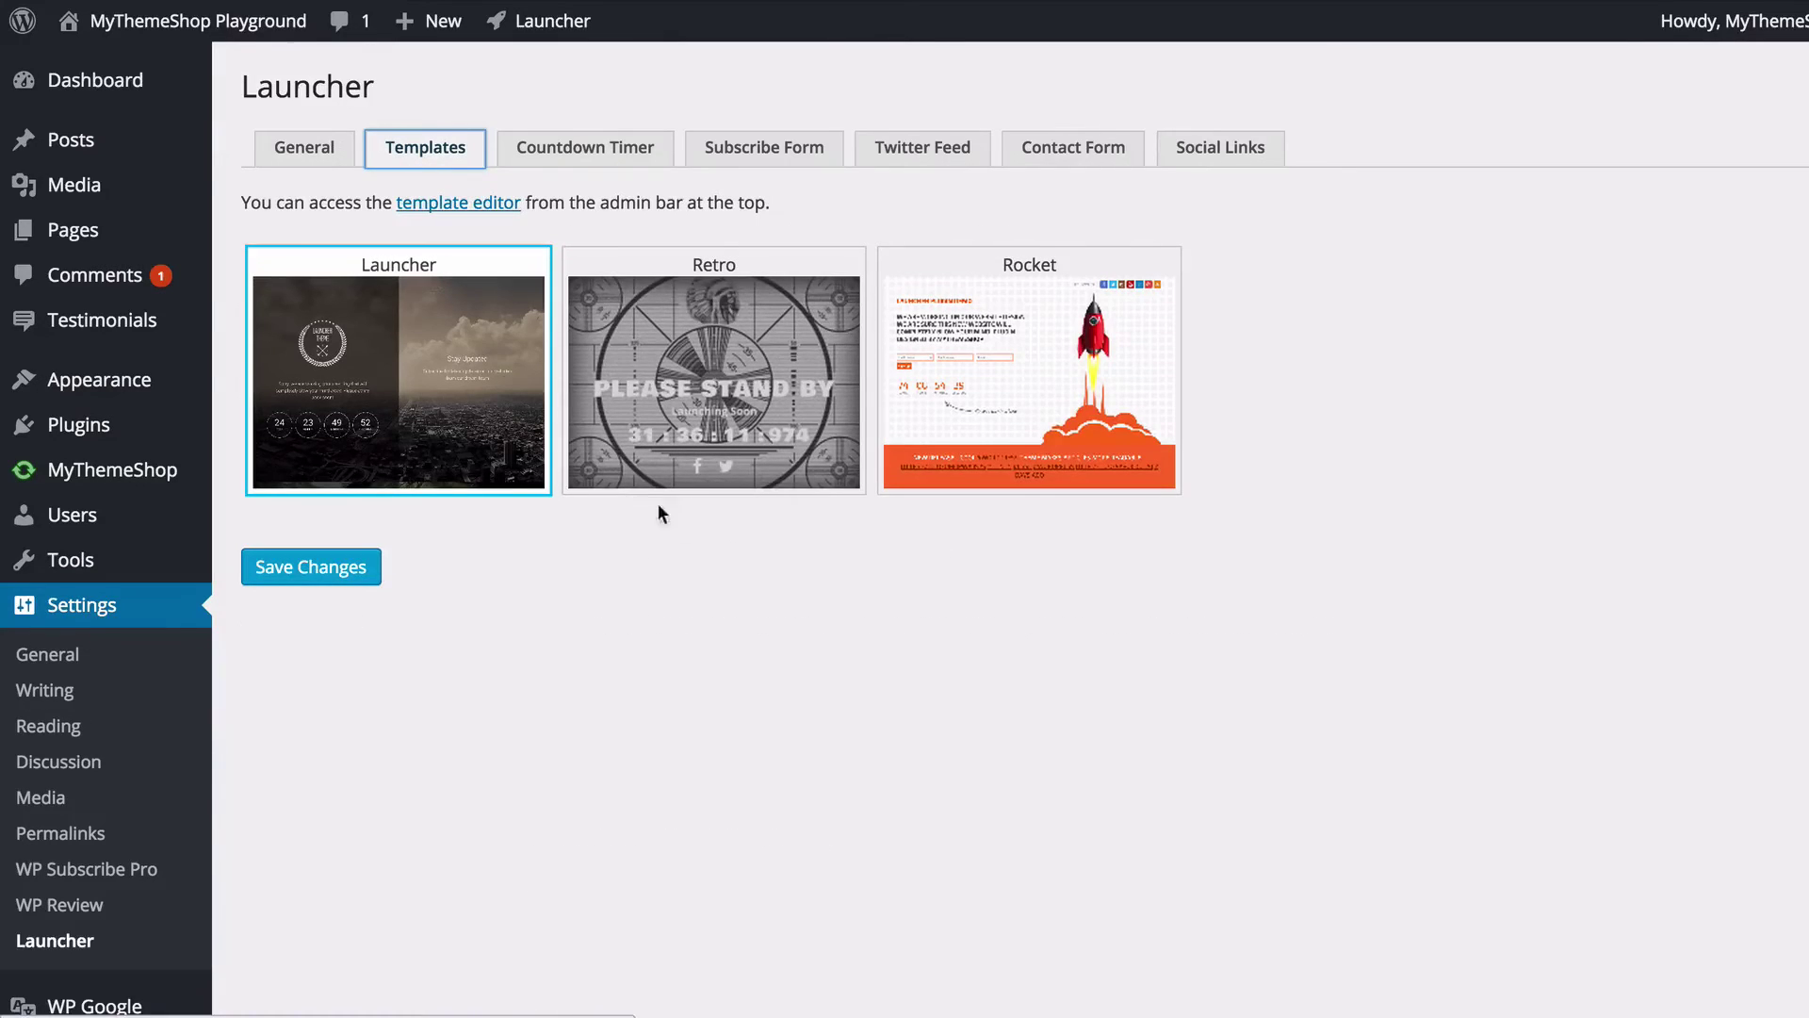
left_click(724, 365)
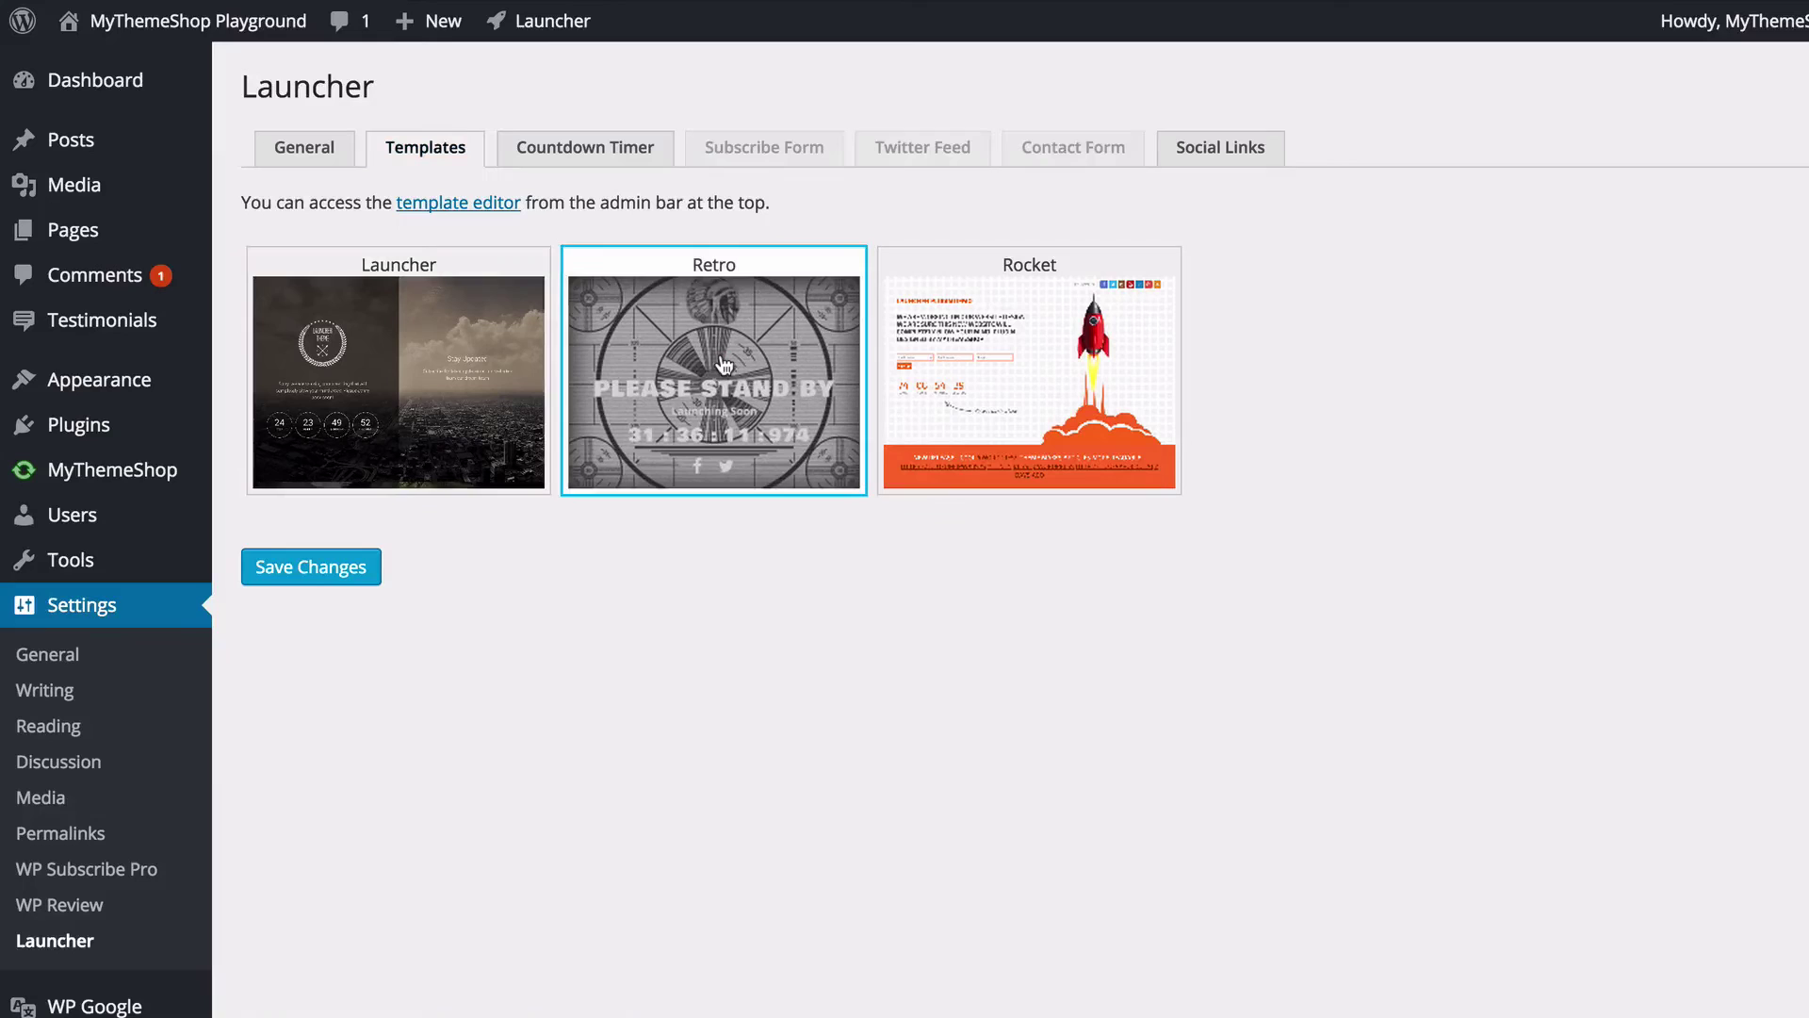
left_click(319, 575)
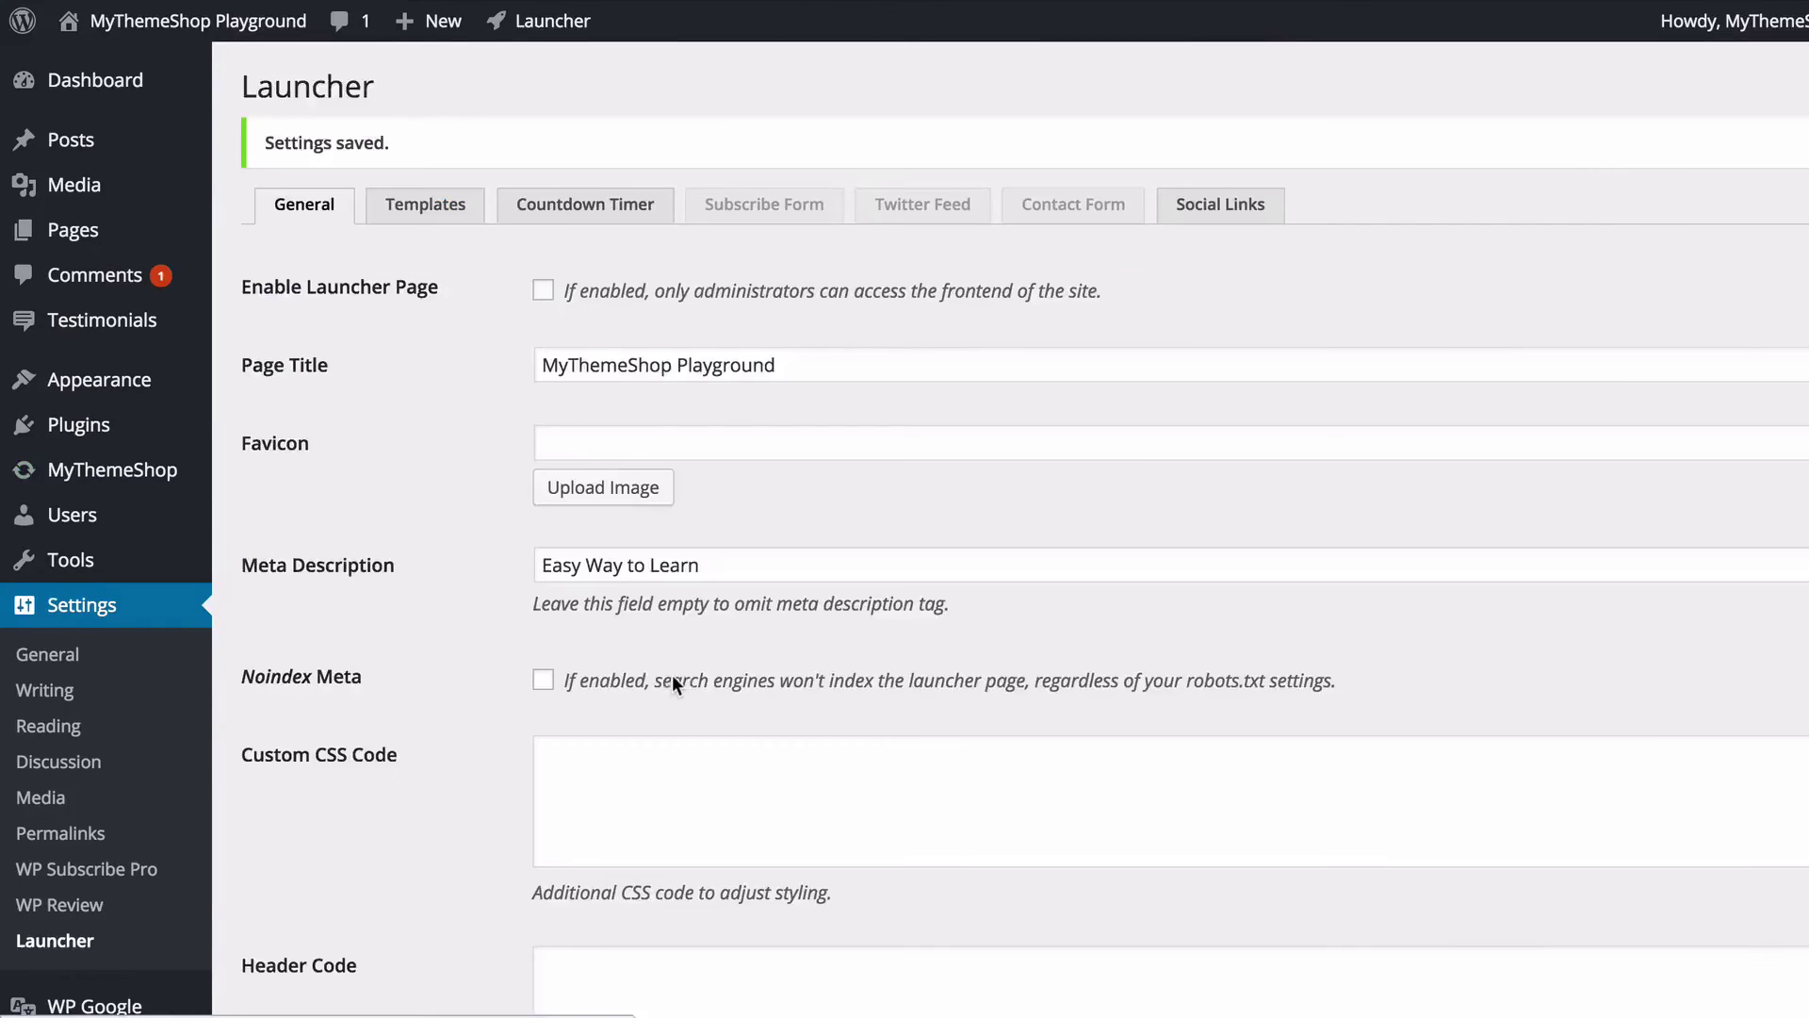
Step: Turn the launcher page back on and save the General settings
left_click(705, 302)
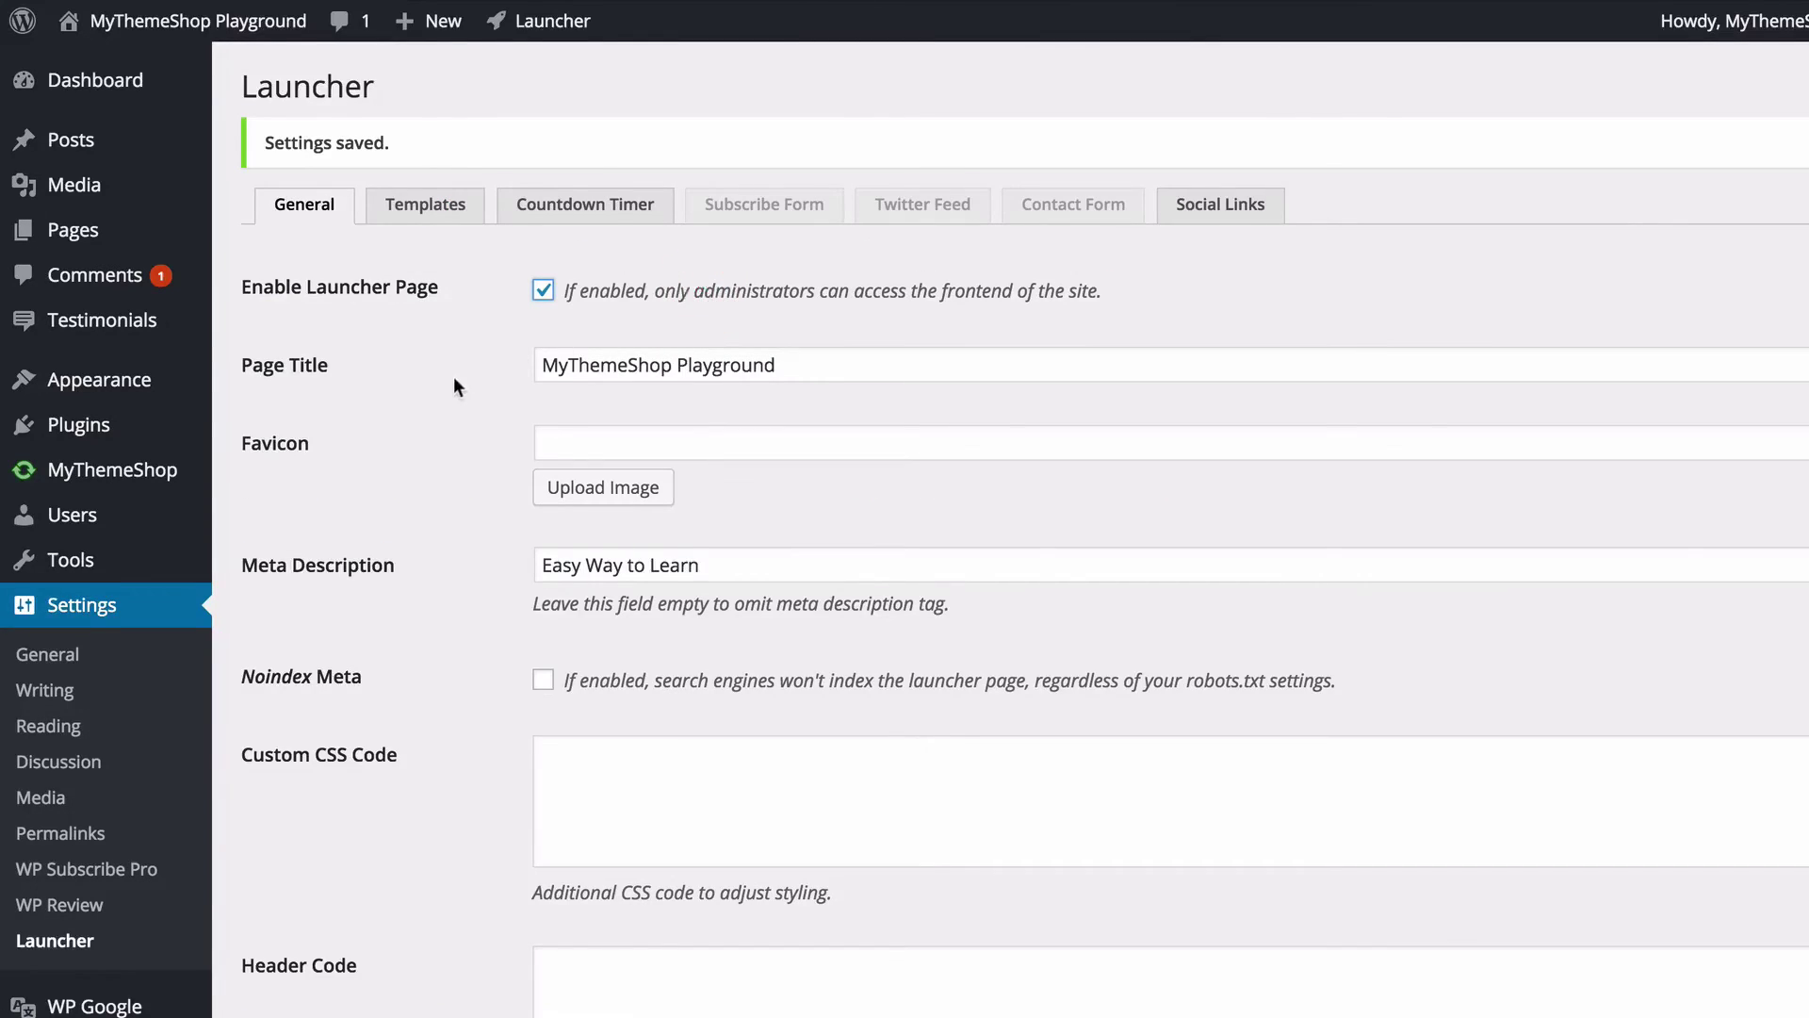
scroll(454, 376, "down", 5)
left_click(370, 902)
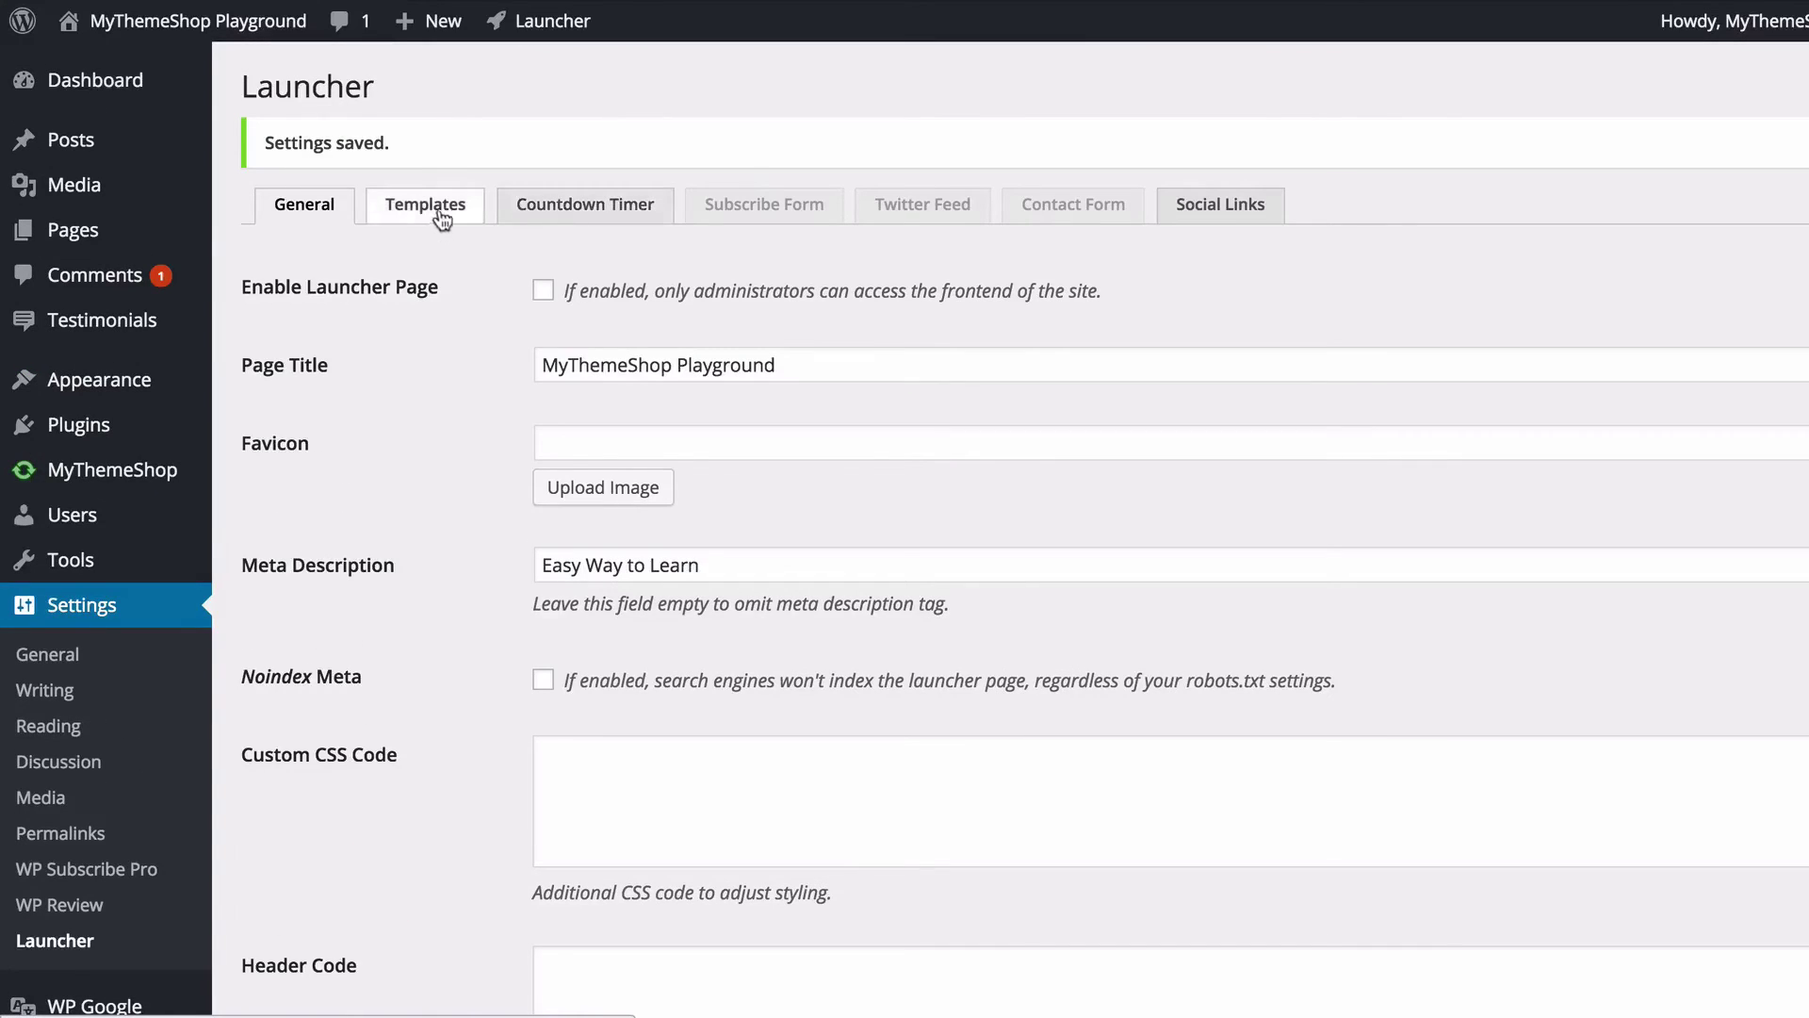
Step: Set the countdown target date to 1 January 2016 and save
left_click(554, 205)
left_click(578, 283)
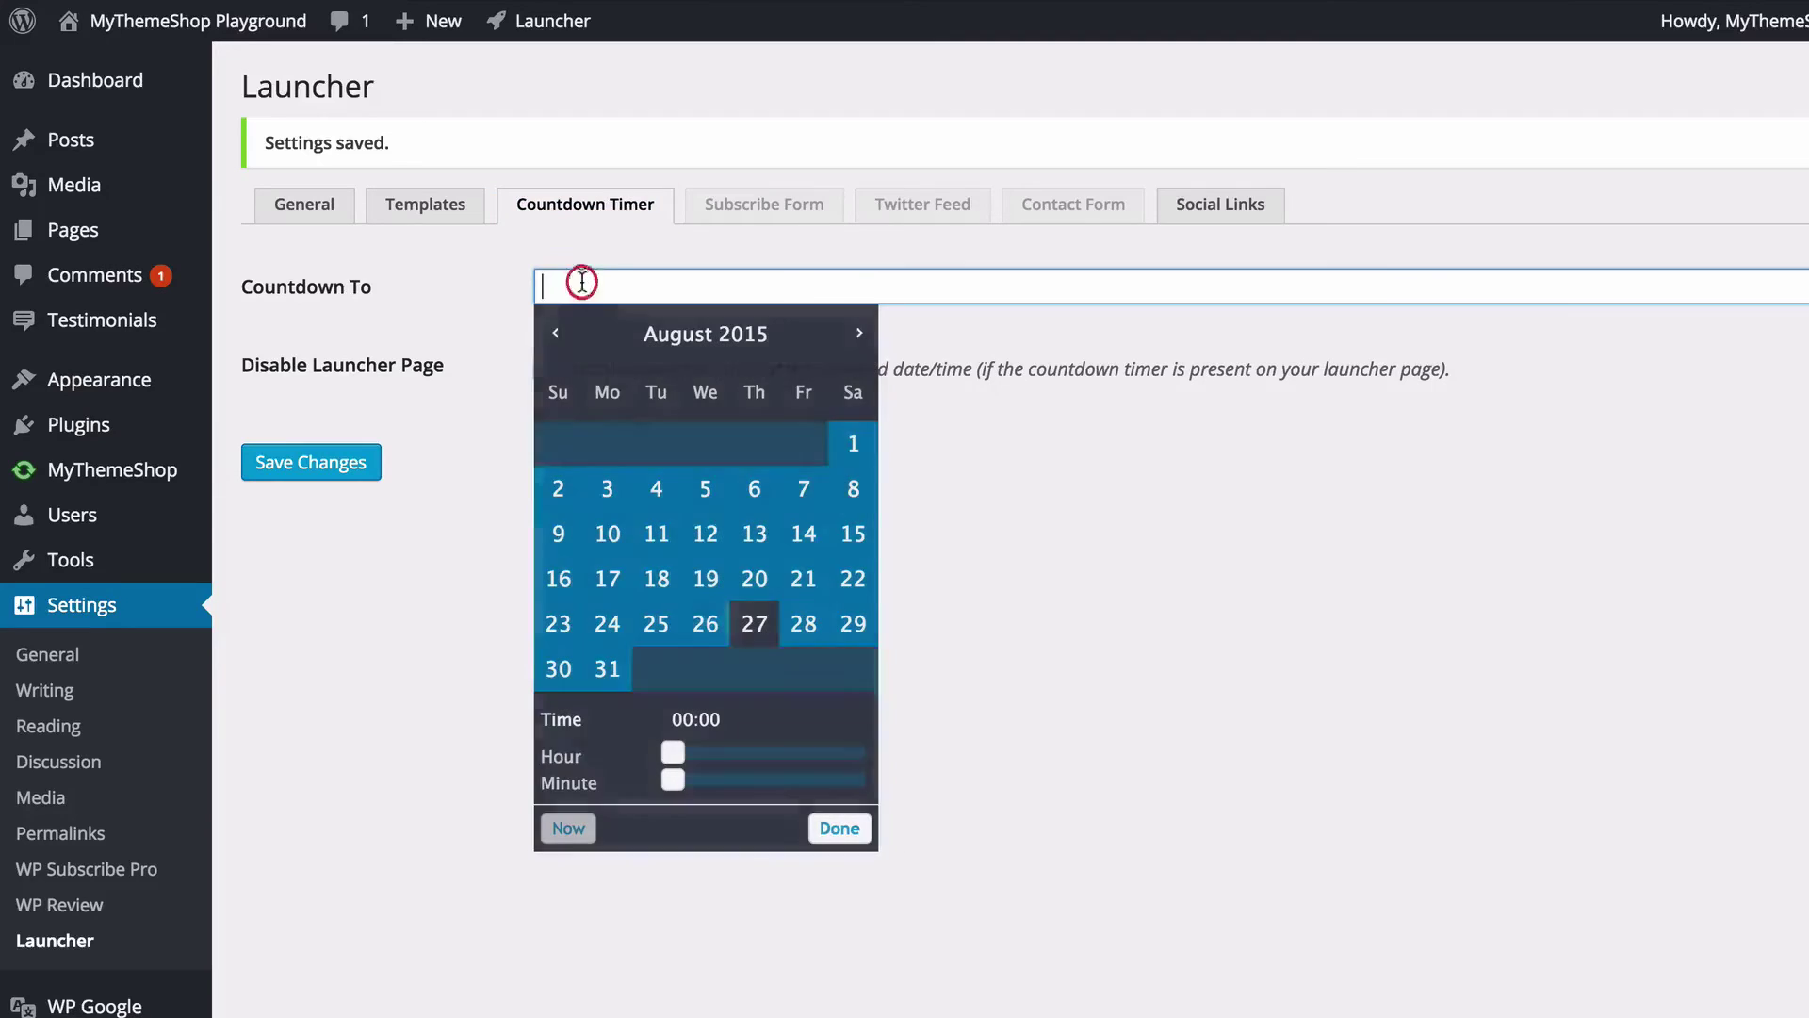
left_click(860, 333)
left_click(860, 333)
left_click(859, 333)
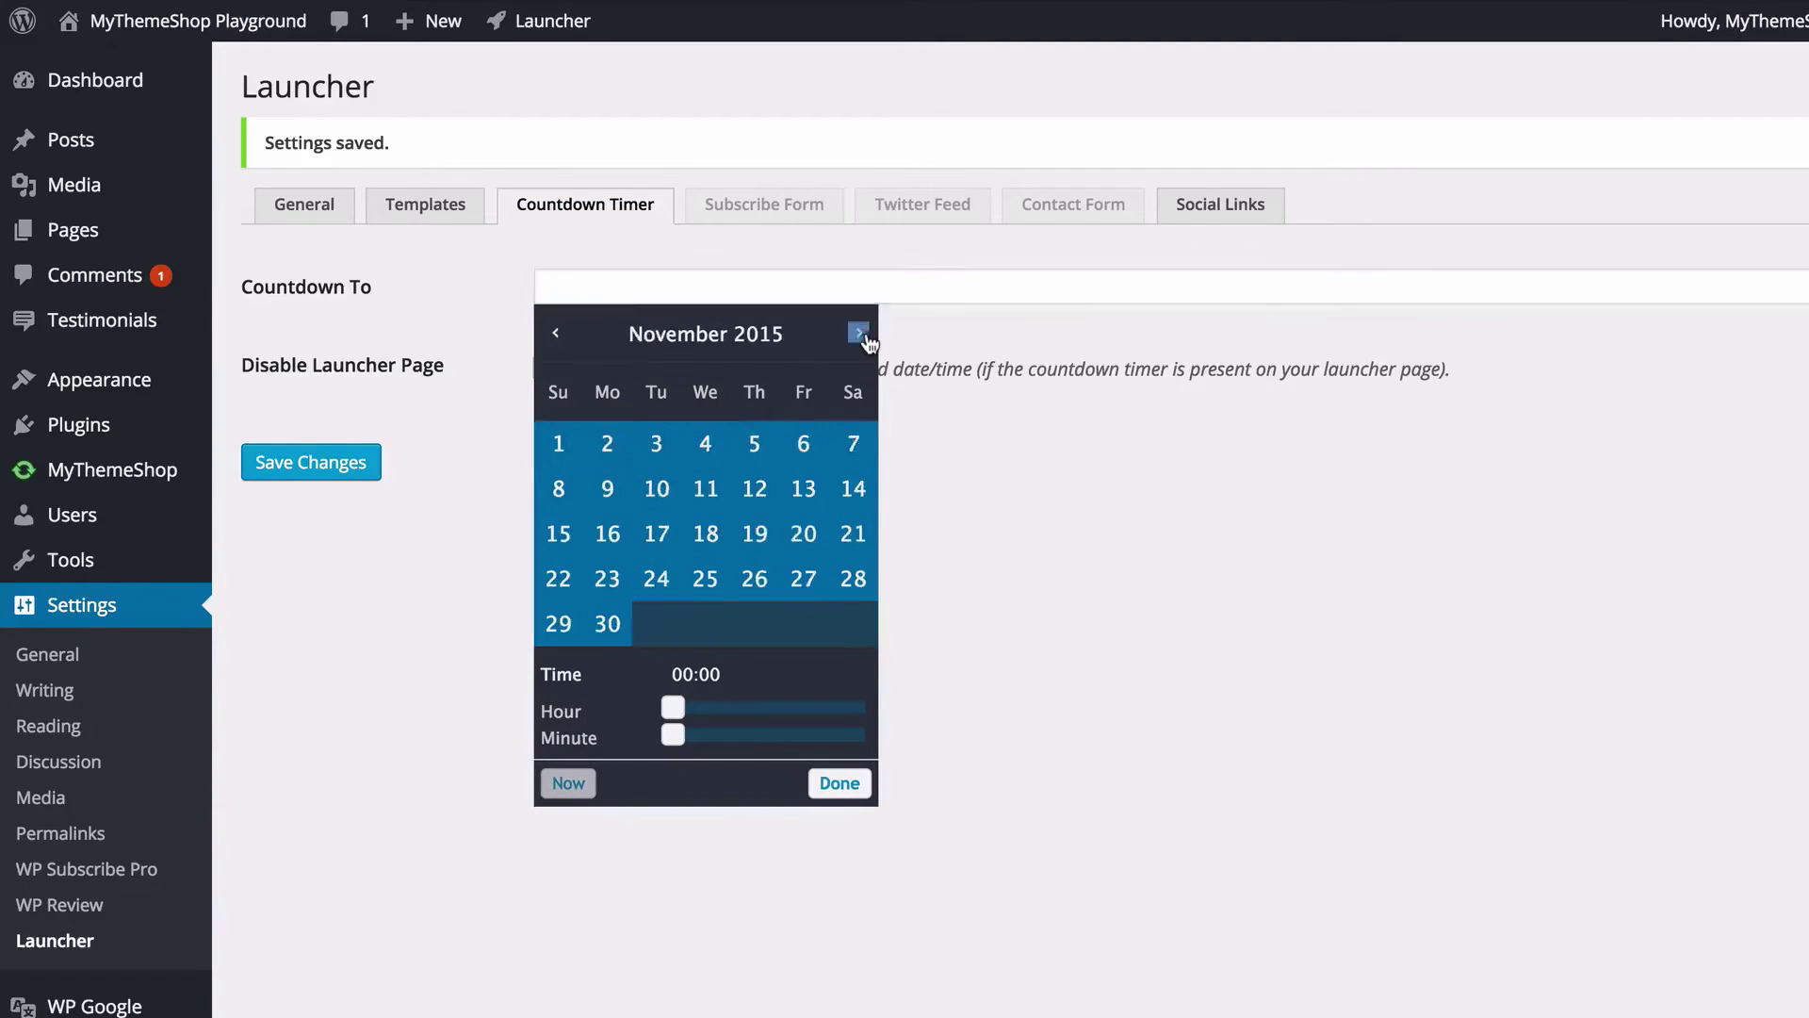
left_click(860, 332)
left_click(859, 333)
left_click(804, 443)
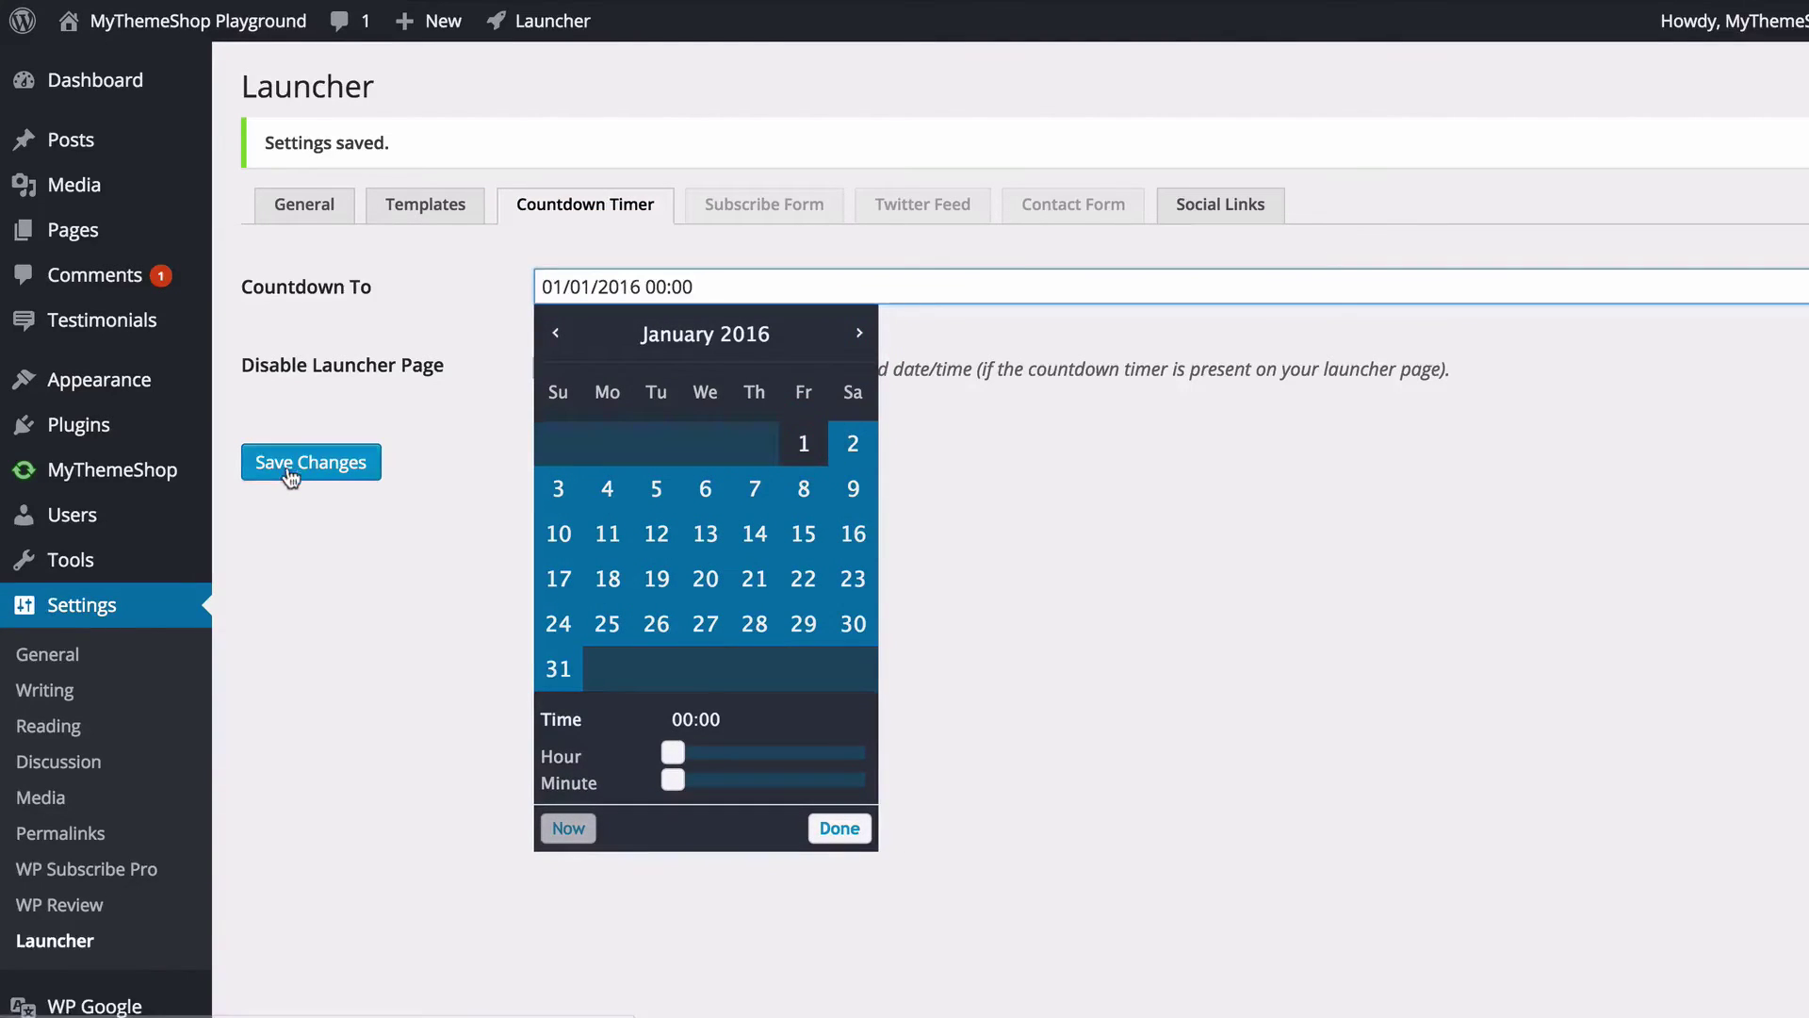
left_click(295, 467)
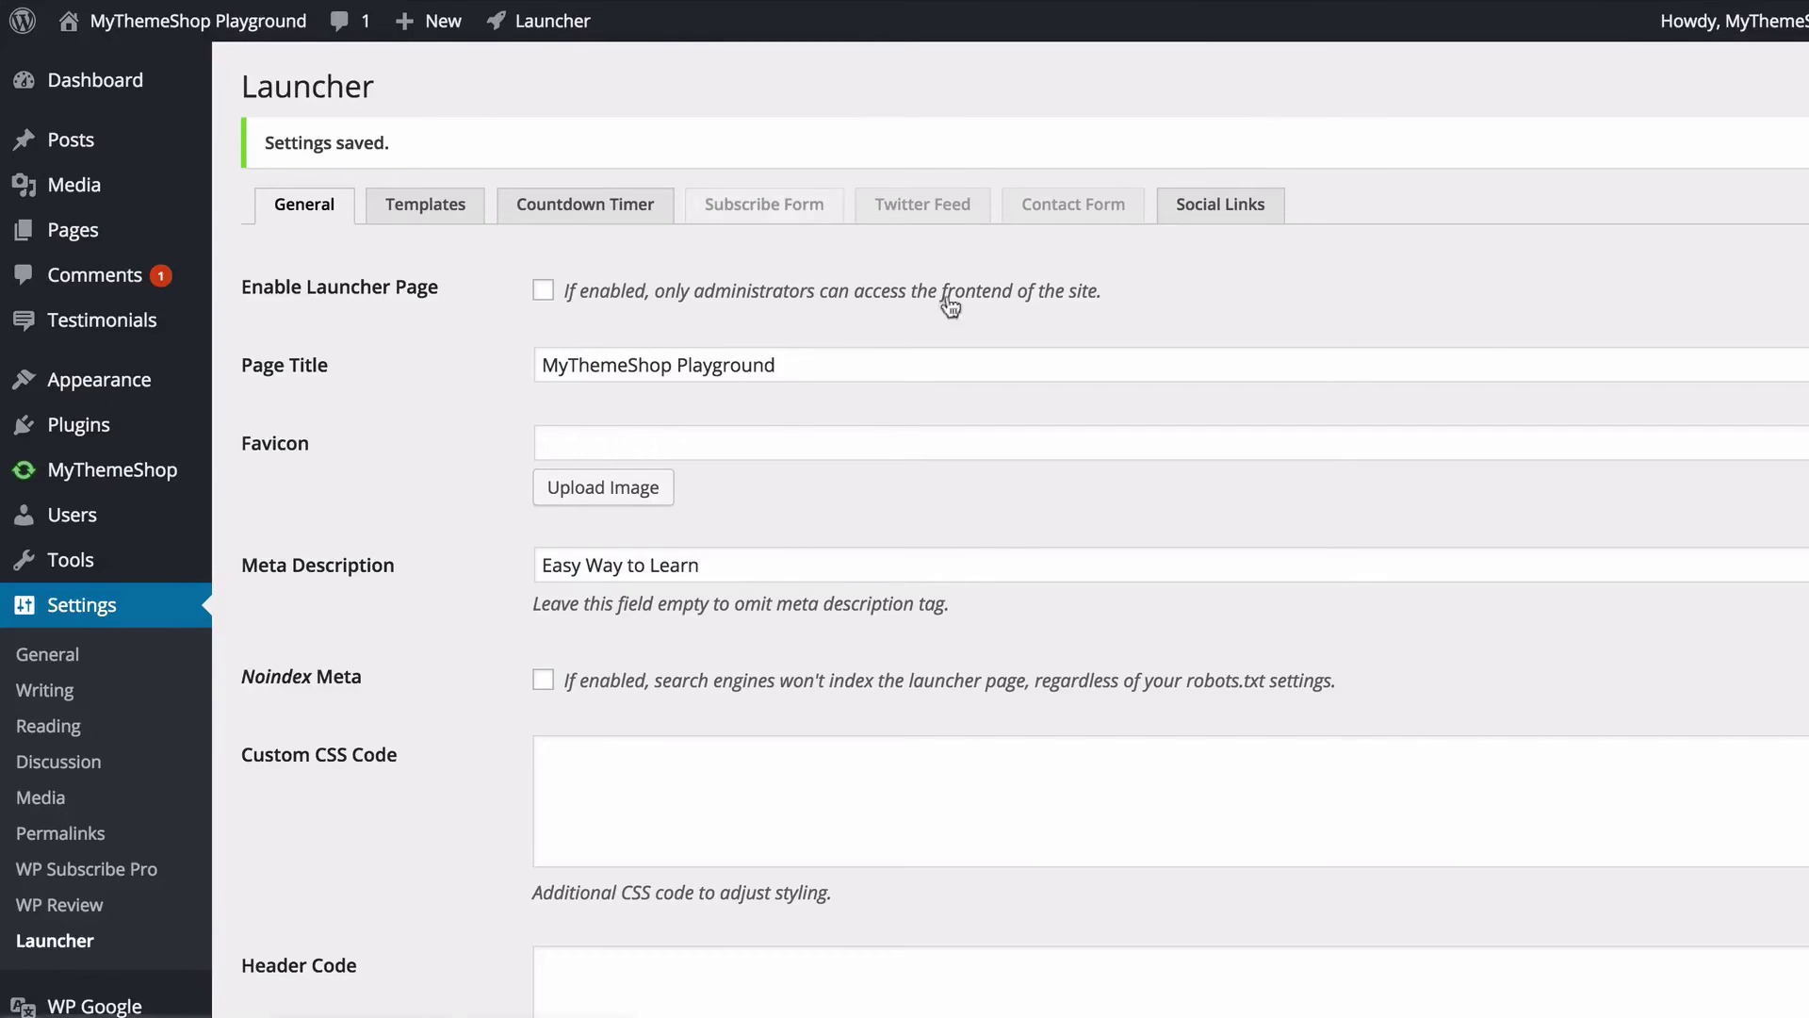
Step: Put # placeholders in the social link URLs, Instagram, Youtube, LinkedIn and RSS included
left_click(1211, 208)
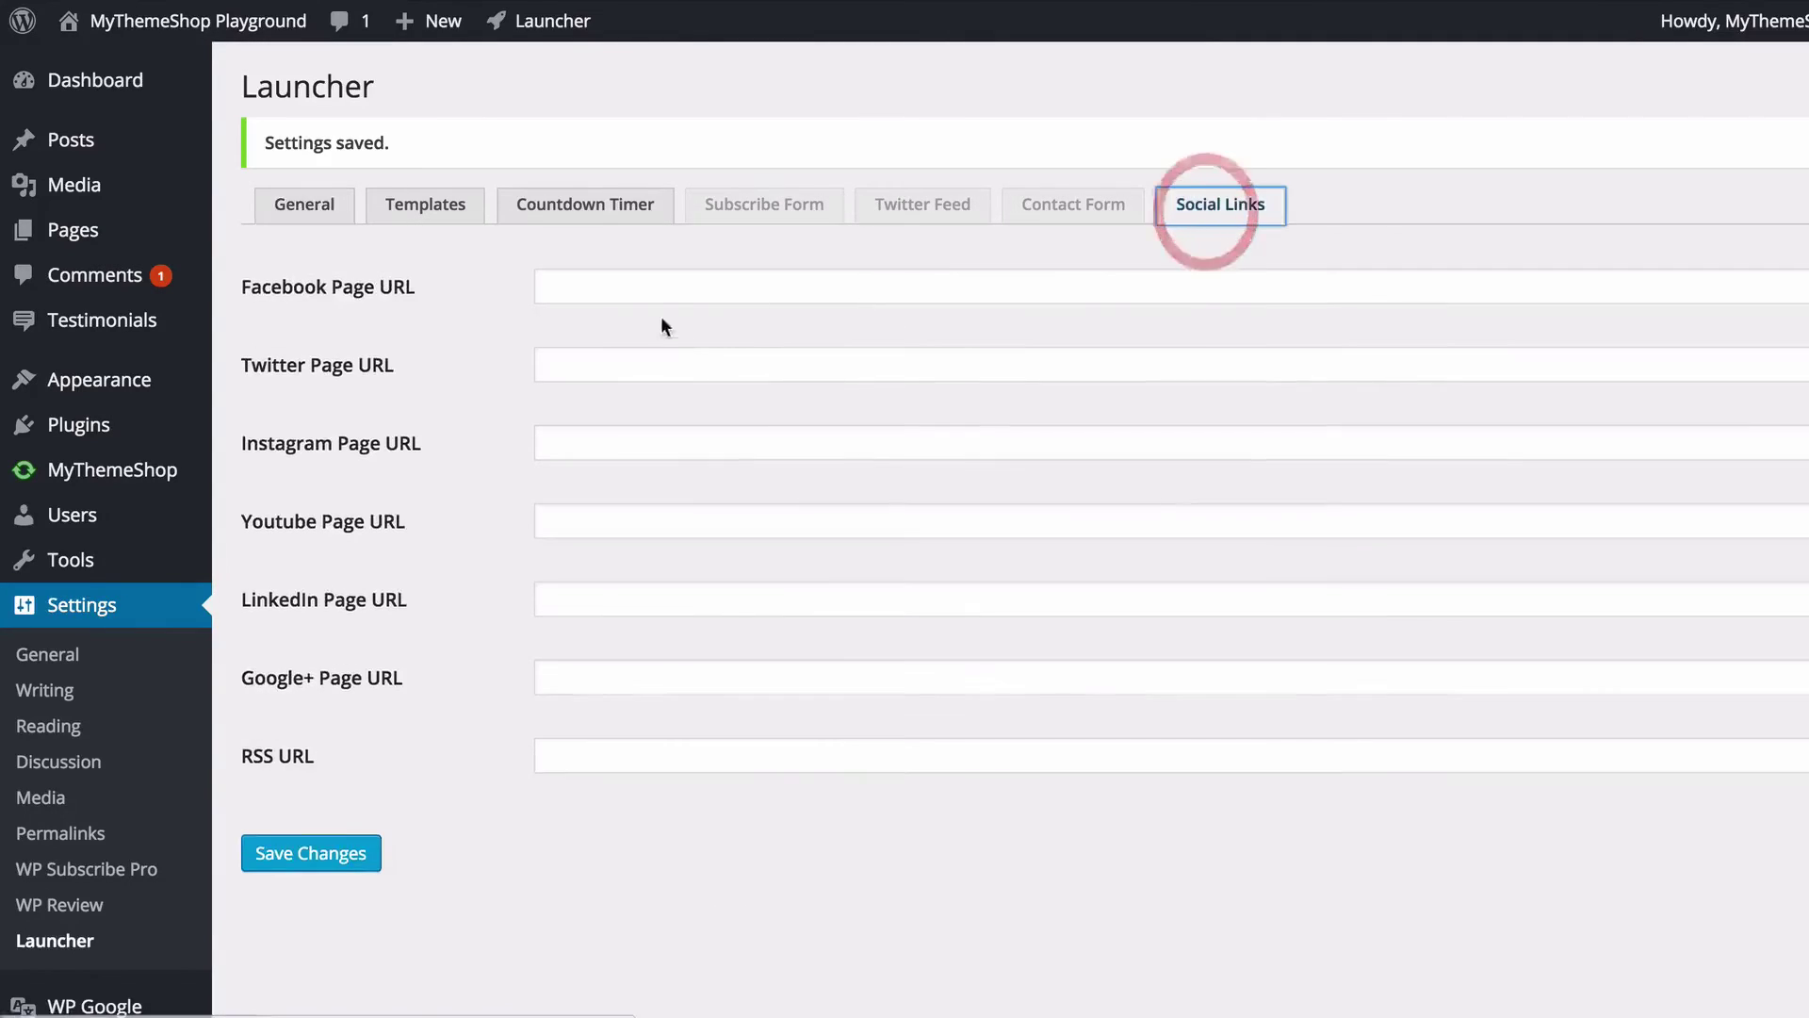
left_click(657, 290)
left_click(594, 365)
type("#")
left_click(585, 435)
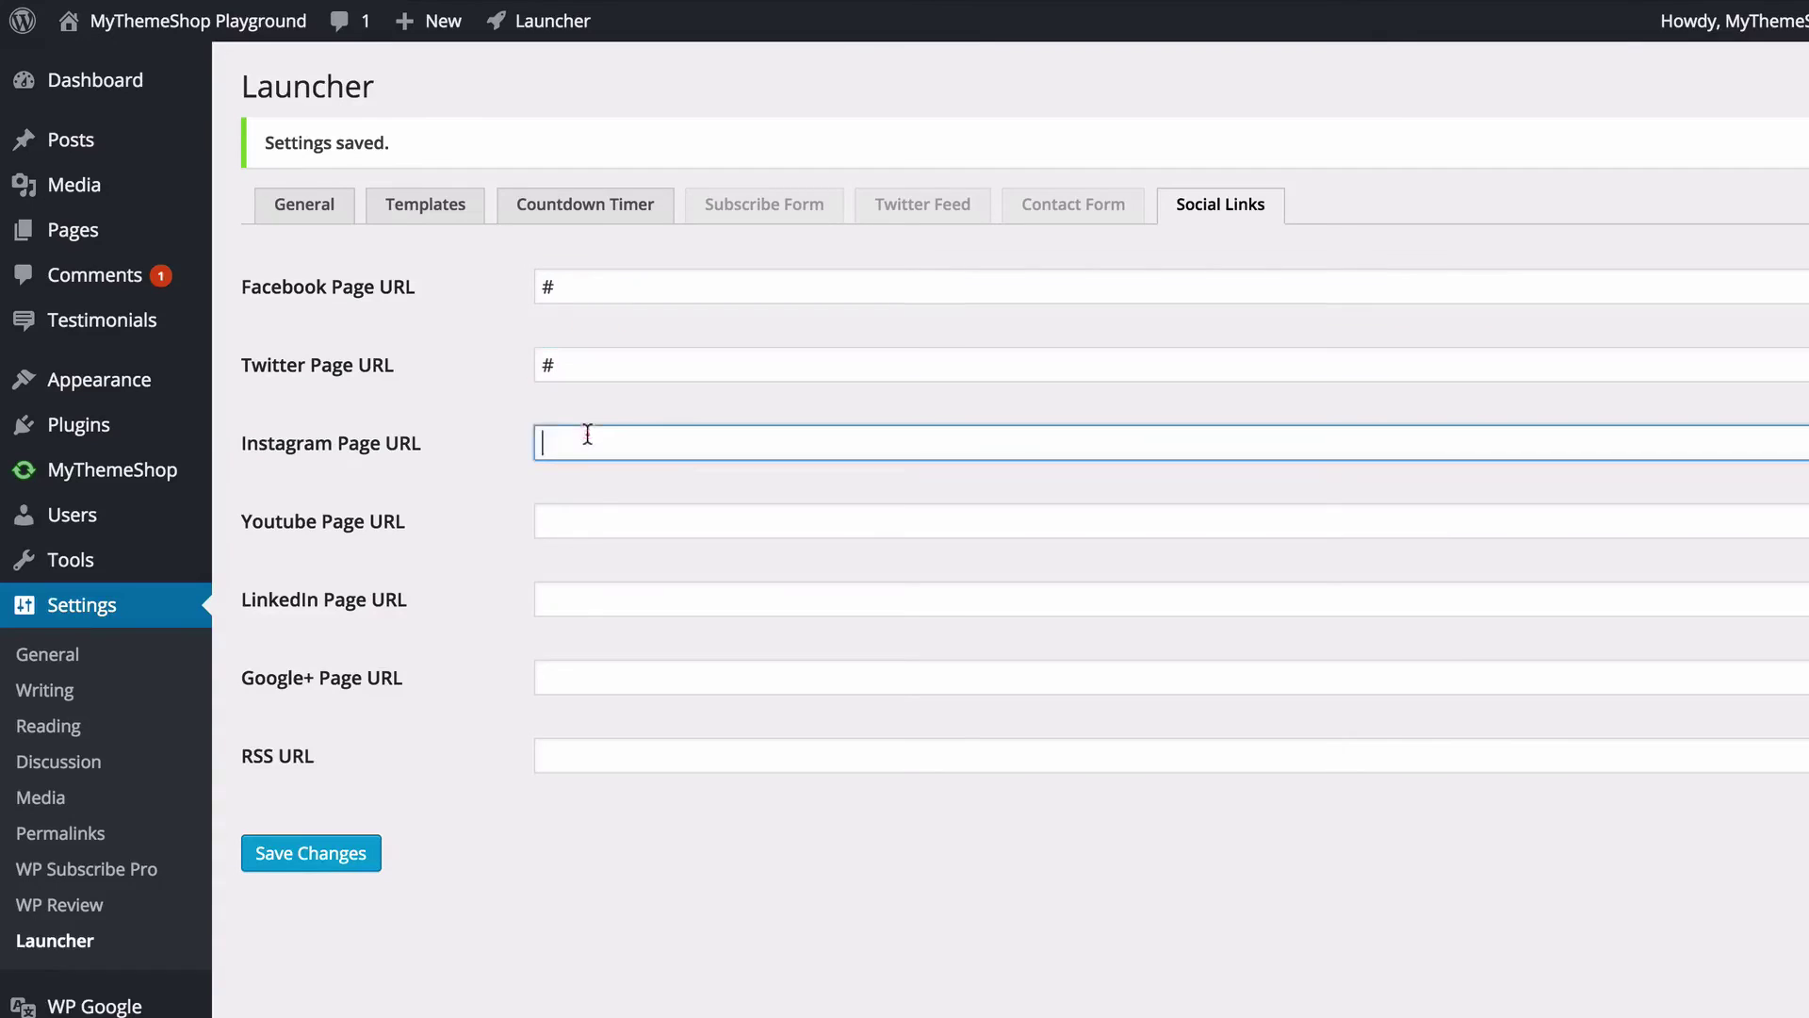
type("#")
left_click(585, 528)
type("#")
left_click(585, 599)
type("##")
left_click(597, 755)
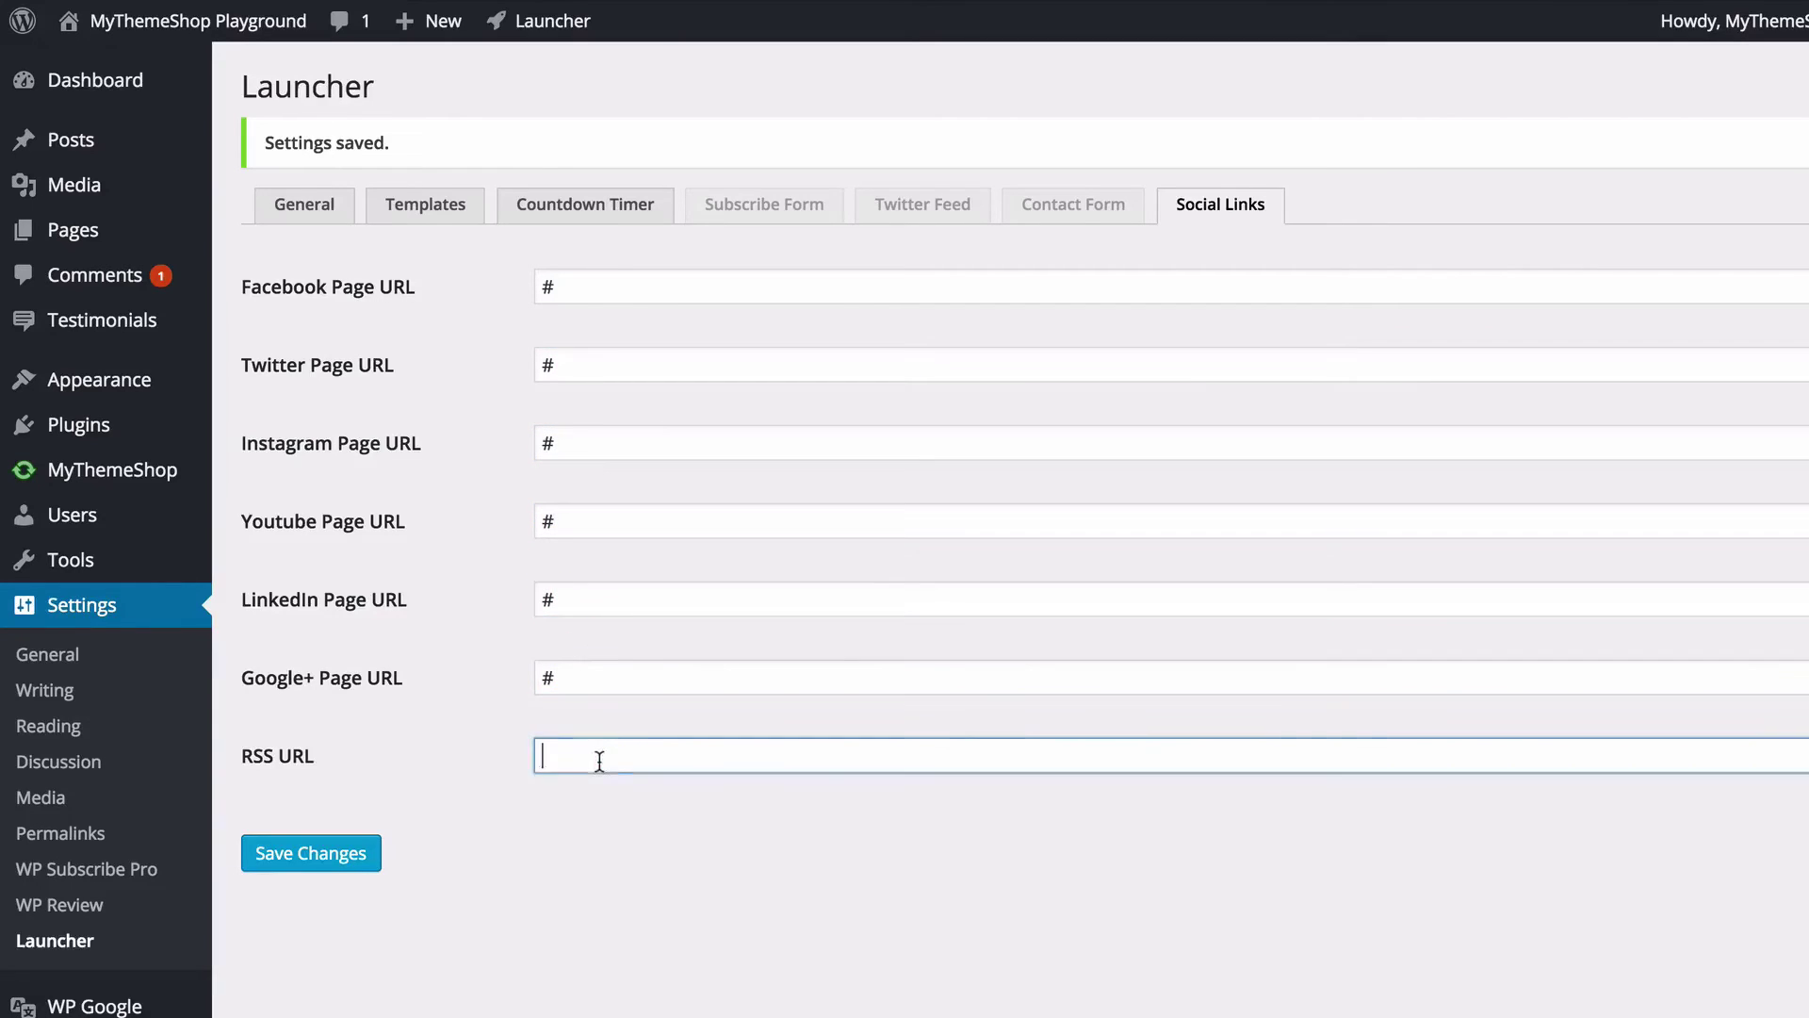
type("#")
Step: Save the social links, then save the settings with the launcher page enabled
left_click(350, 851)
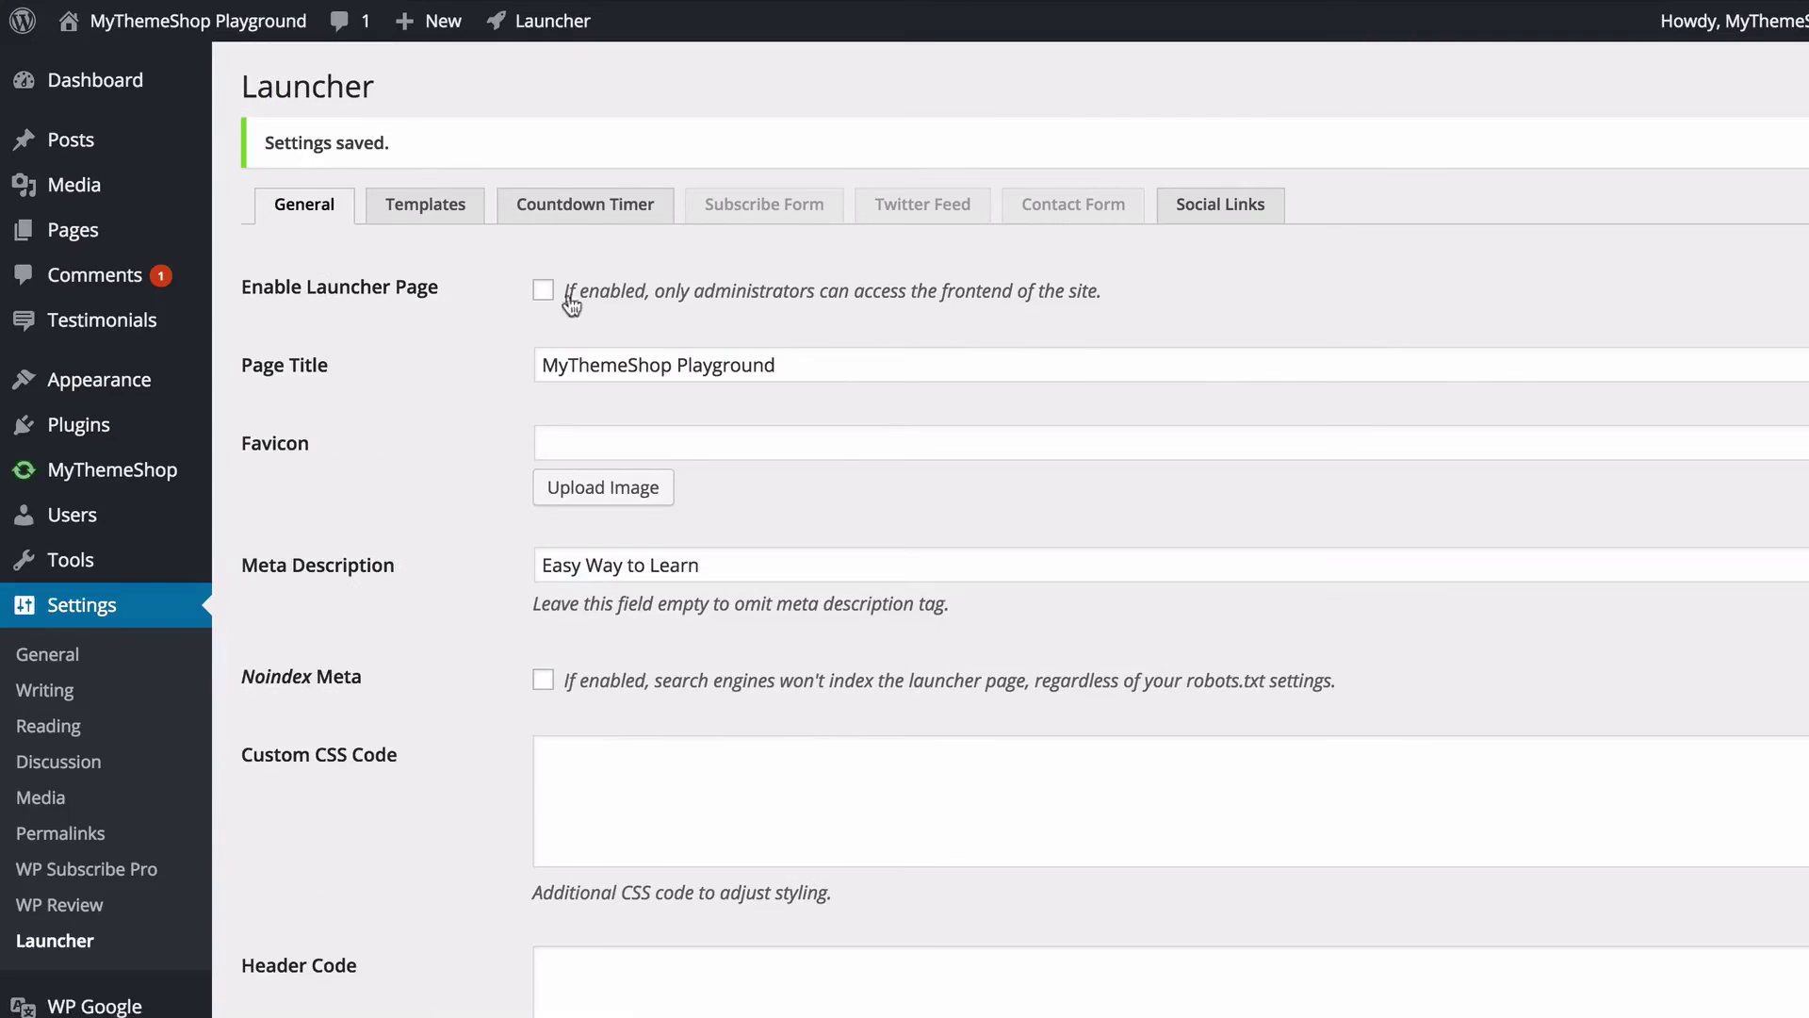
scroll(400, 413, "down", 5)
left_click(311, 954)
Step: Open the launcher page editor from the admin bar and toggle the PLEASE STAND BY title off and on
mouse_move(531, 34)
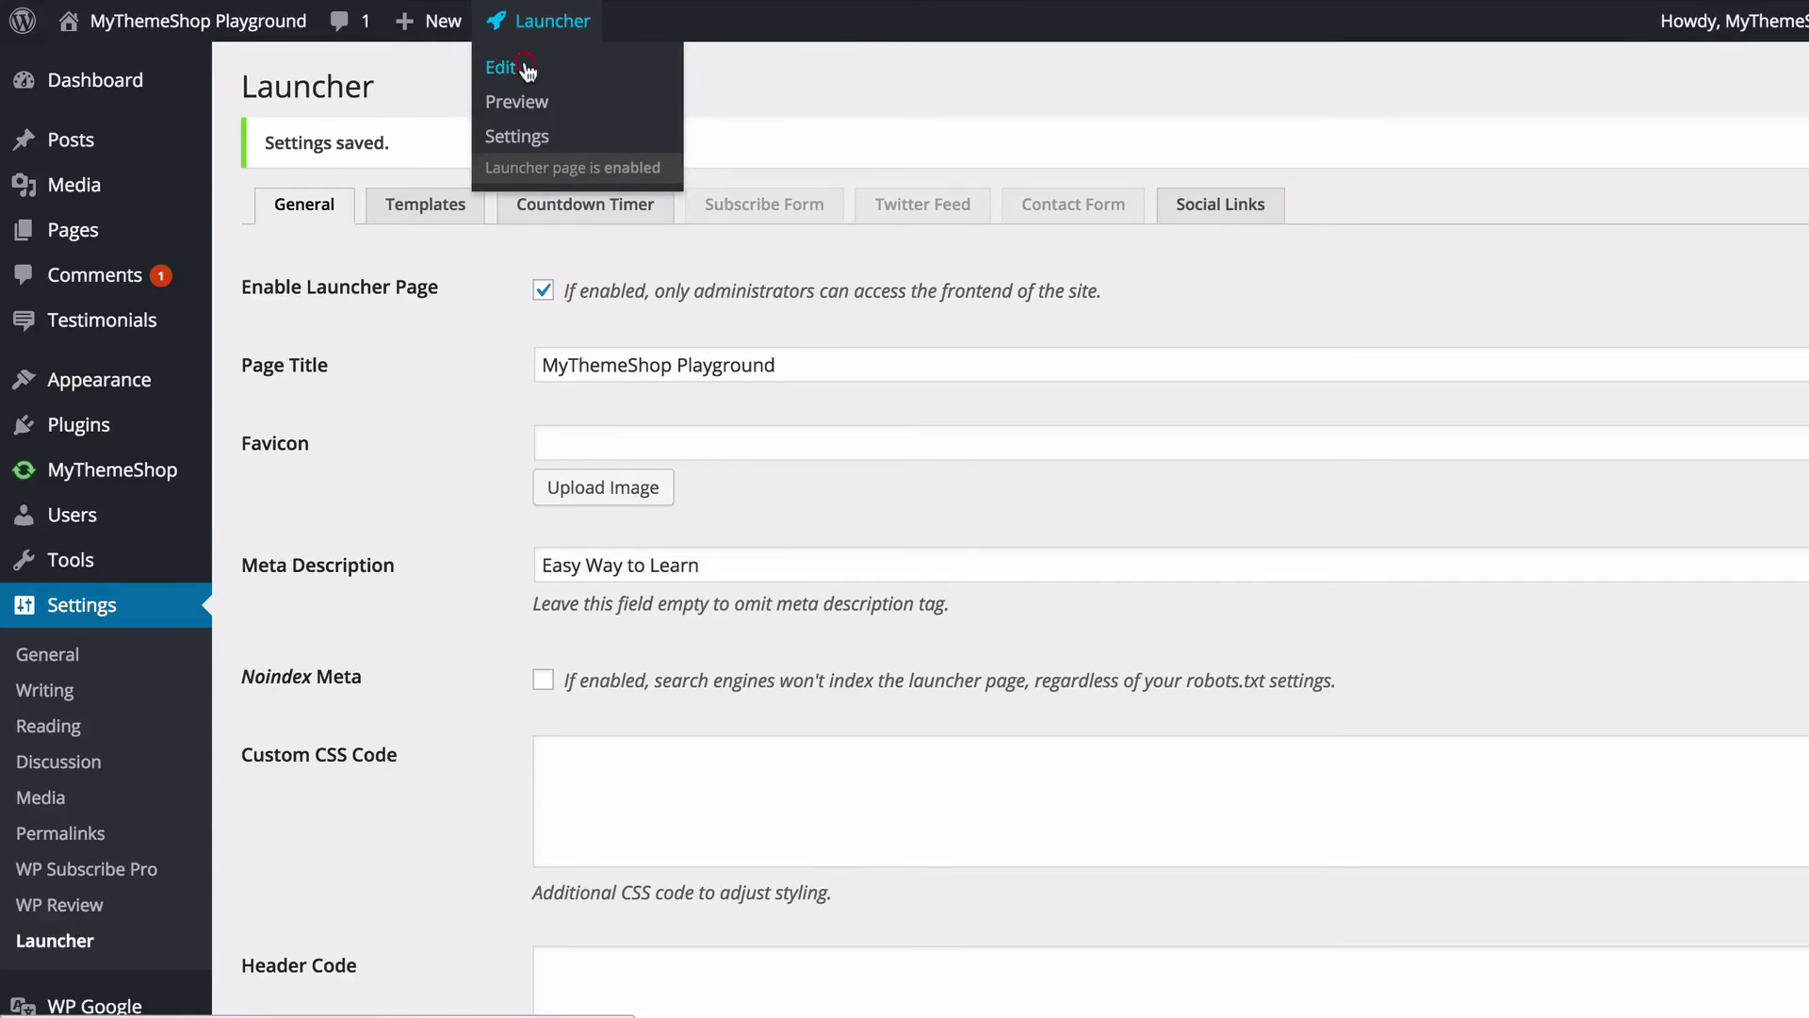
left_click(526, 68)
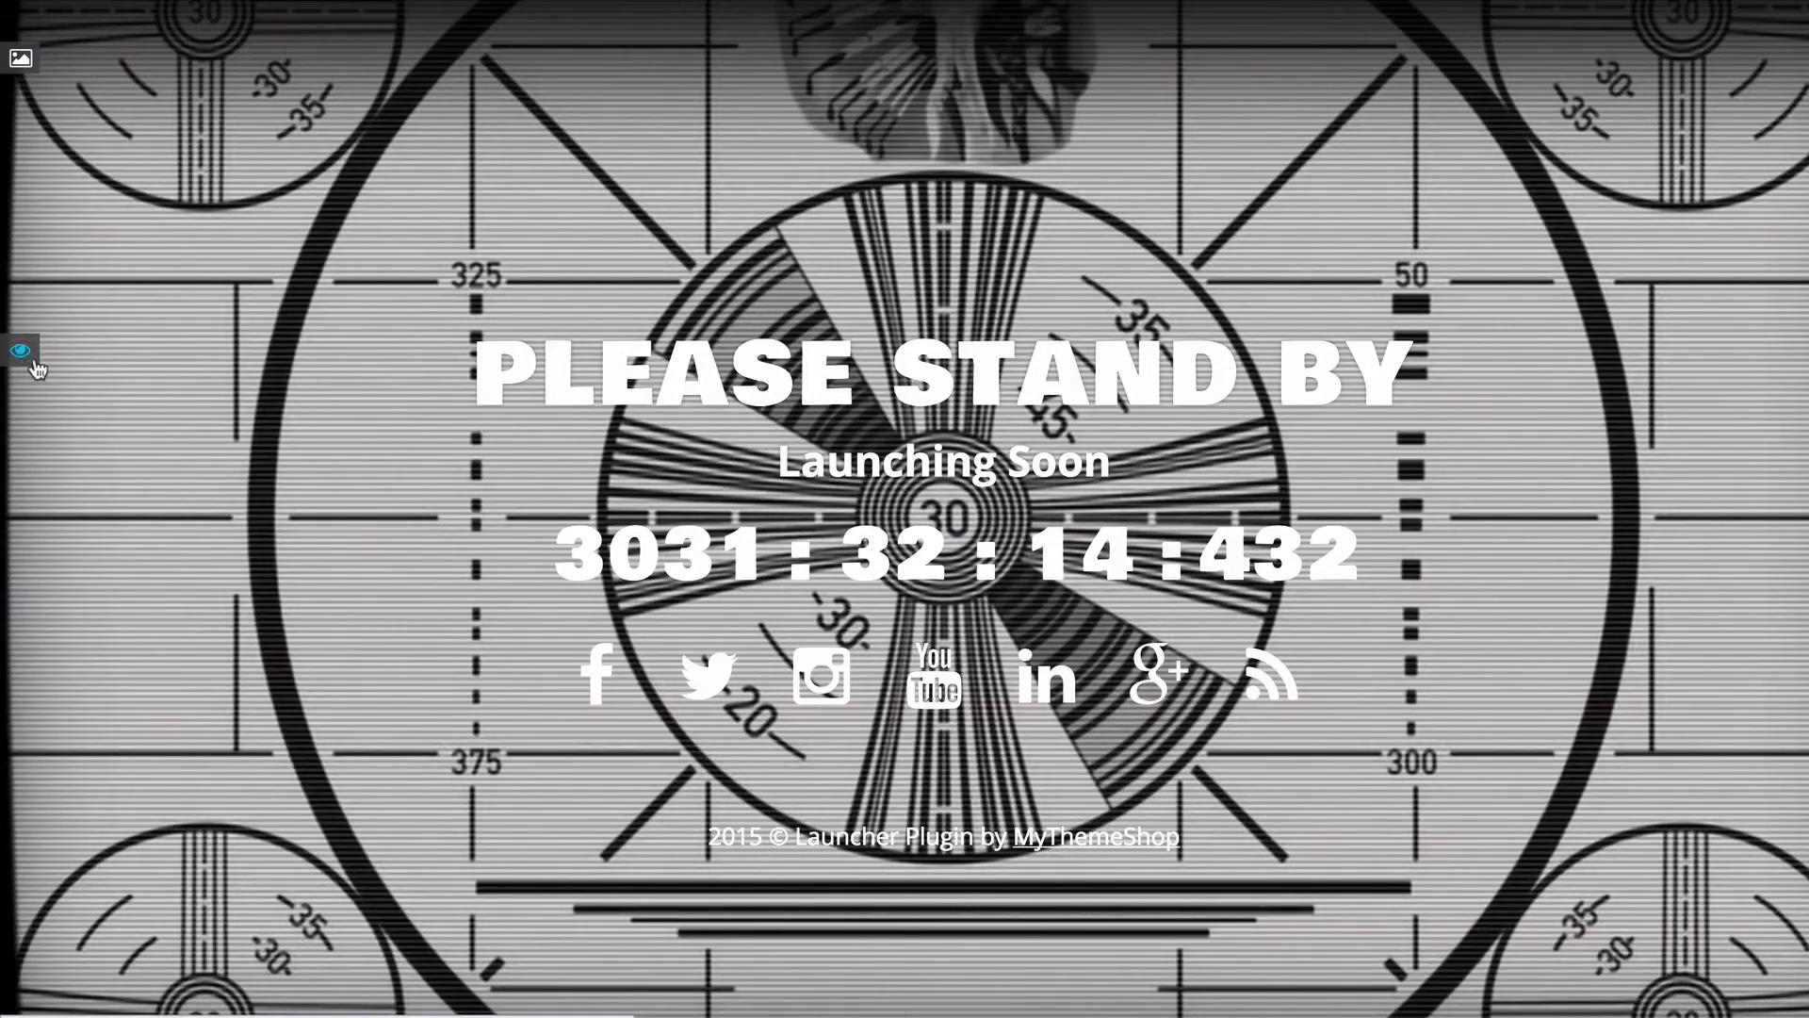
left_click(34, 355)
left_click(34, 355)
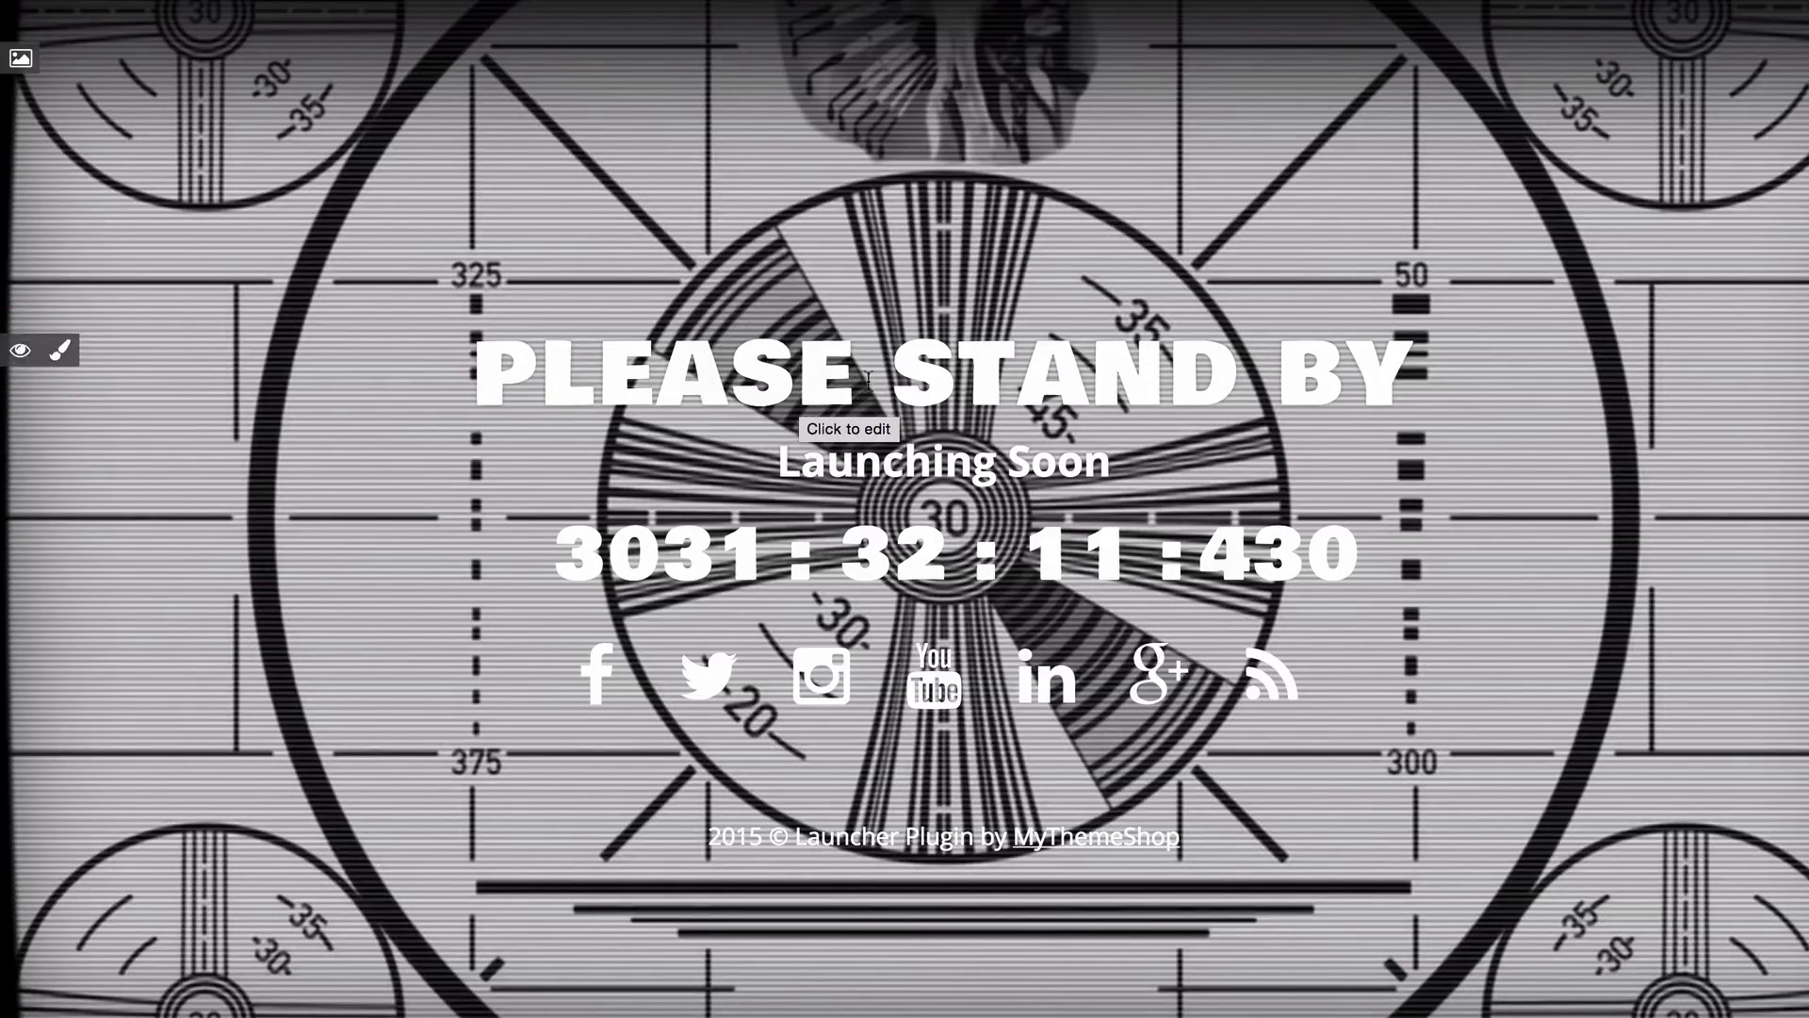
Step: Try inline-editing the PLEASE STAND BY title, then bring up the browser's back history
left_click(802, 392)
left_click_drag(868, 356, 1138, 384)
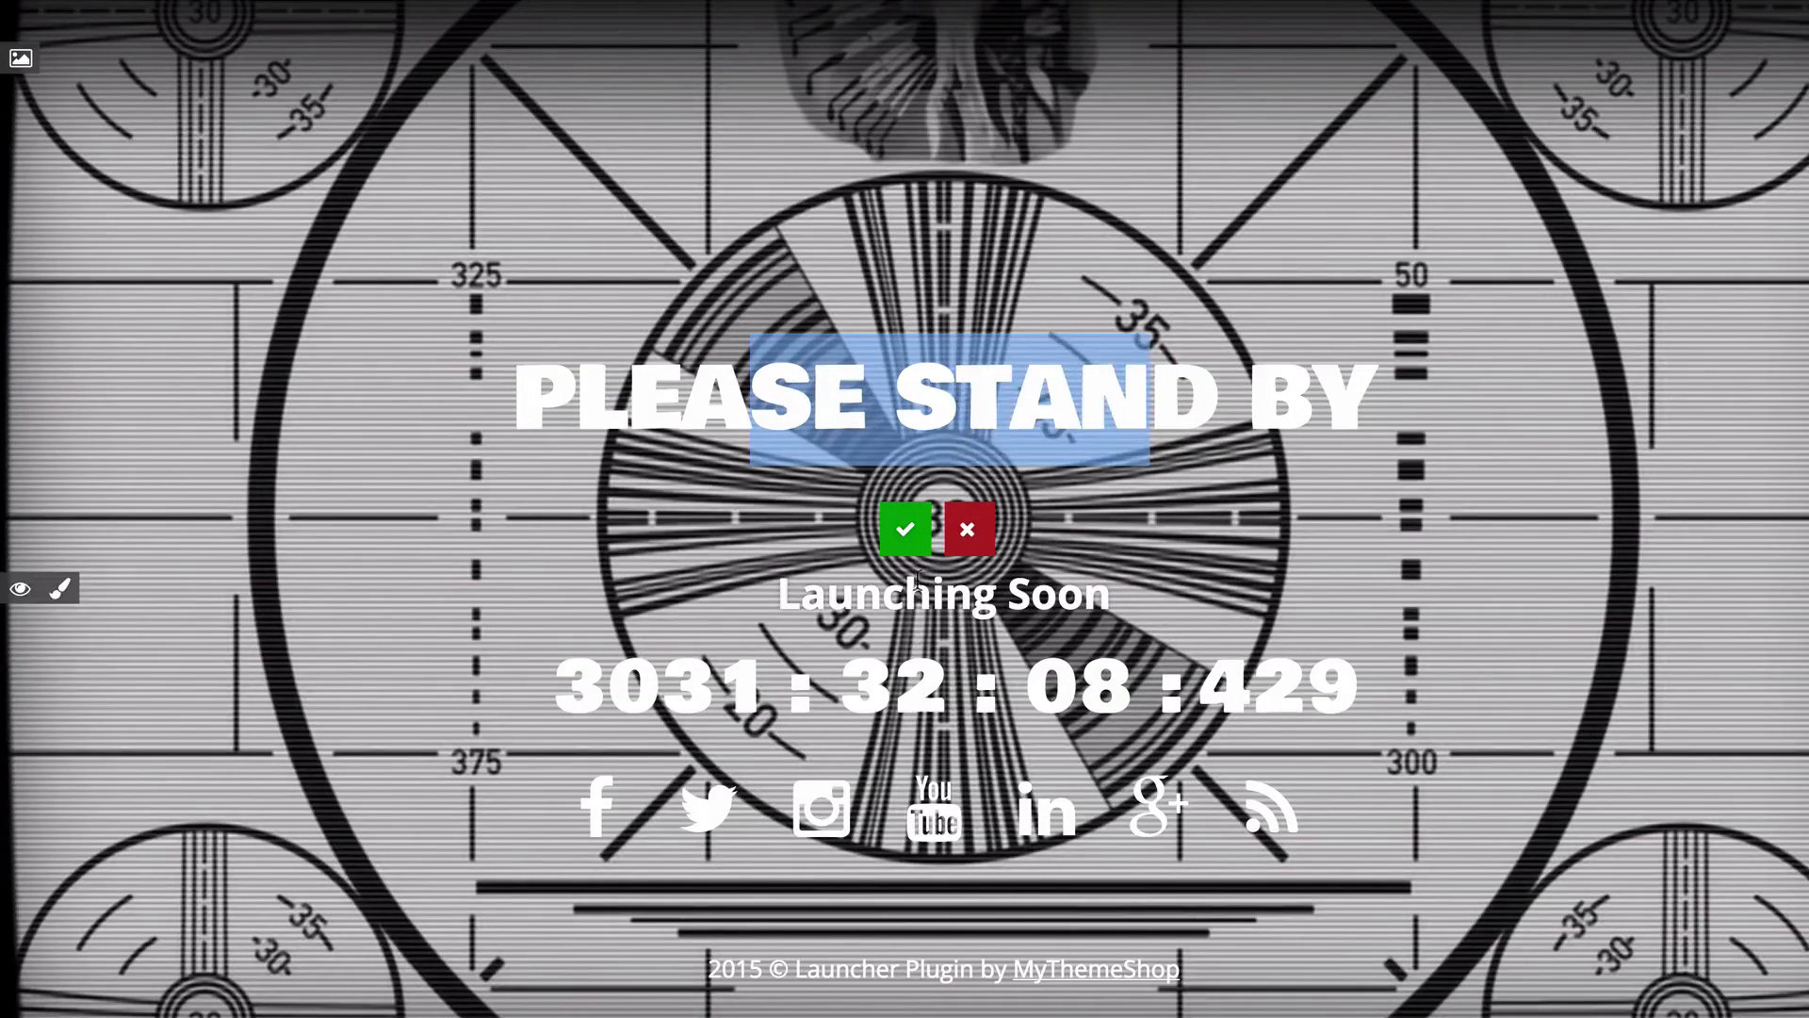
left_click(933, 521)
left_click(935, 518)
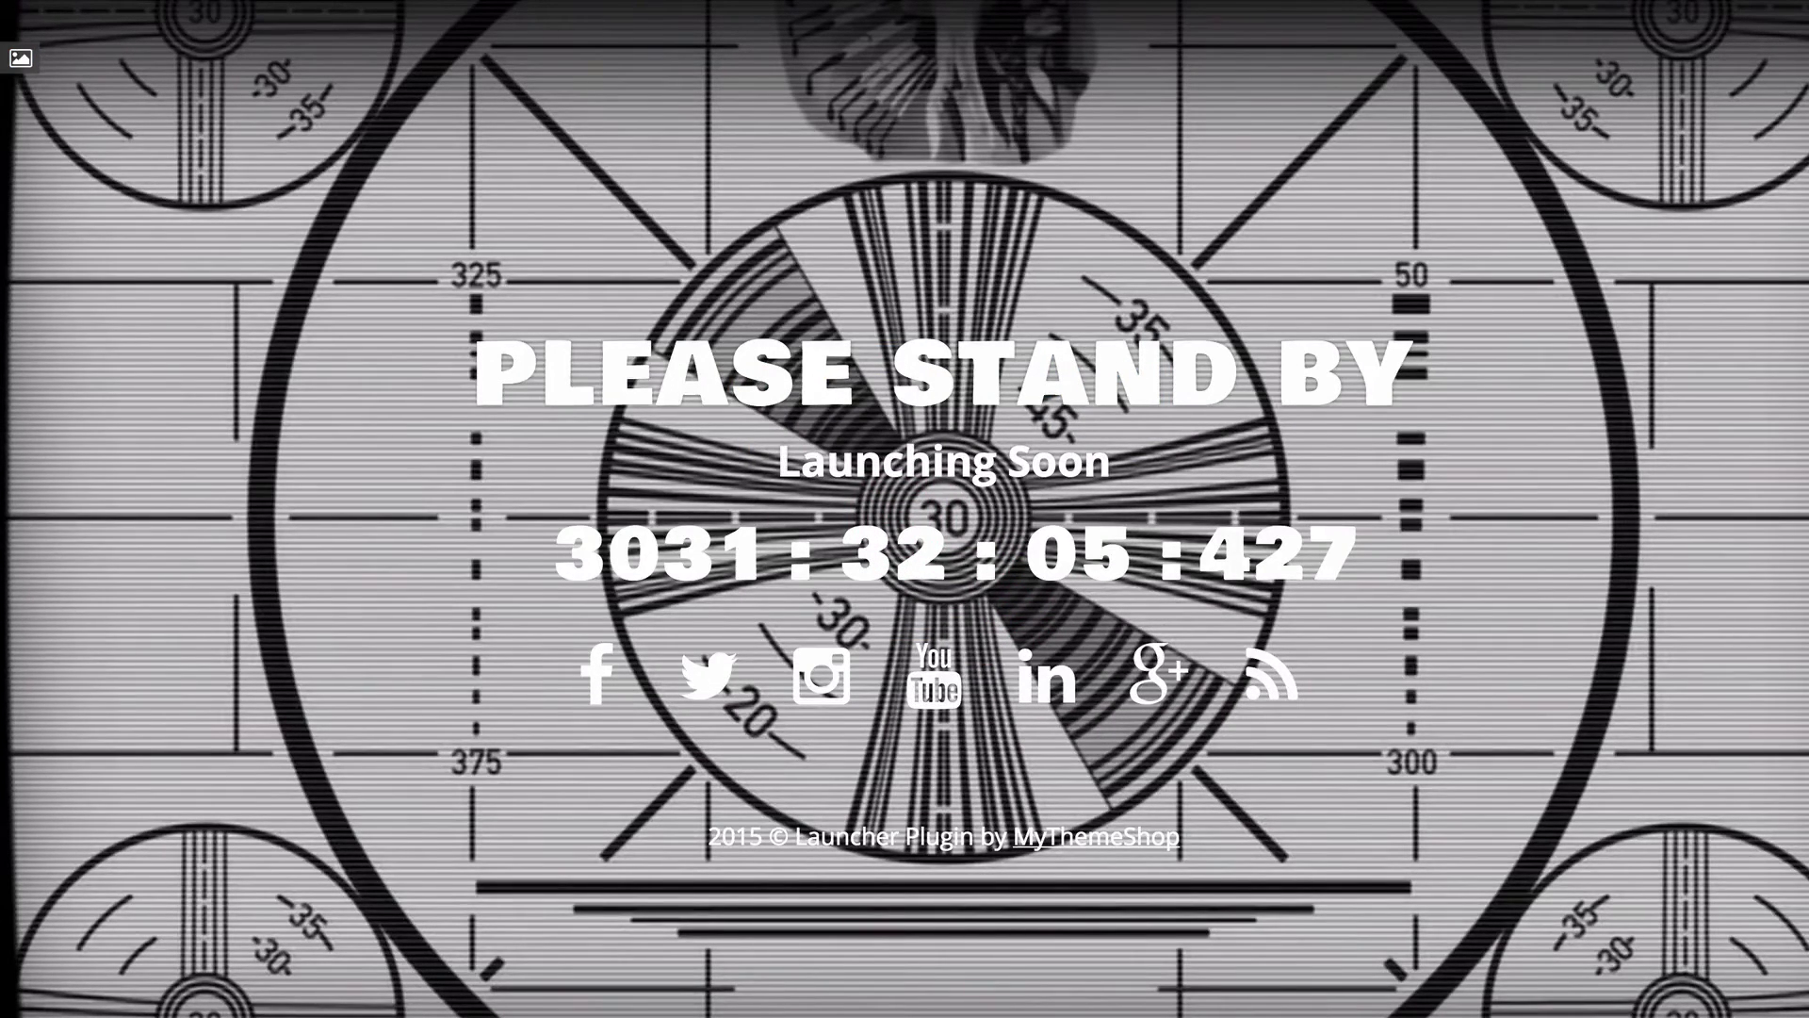
right_click(28, 14)
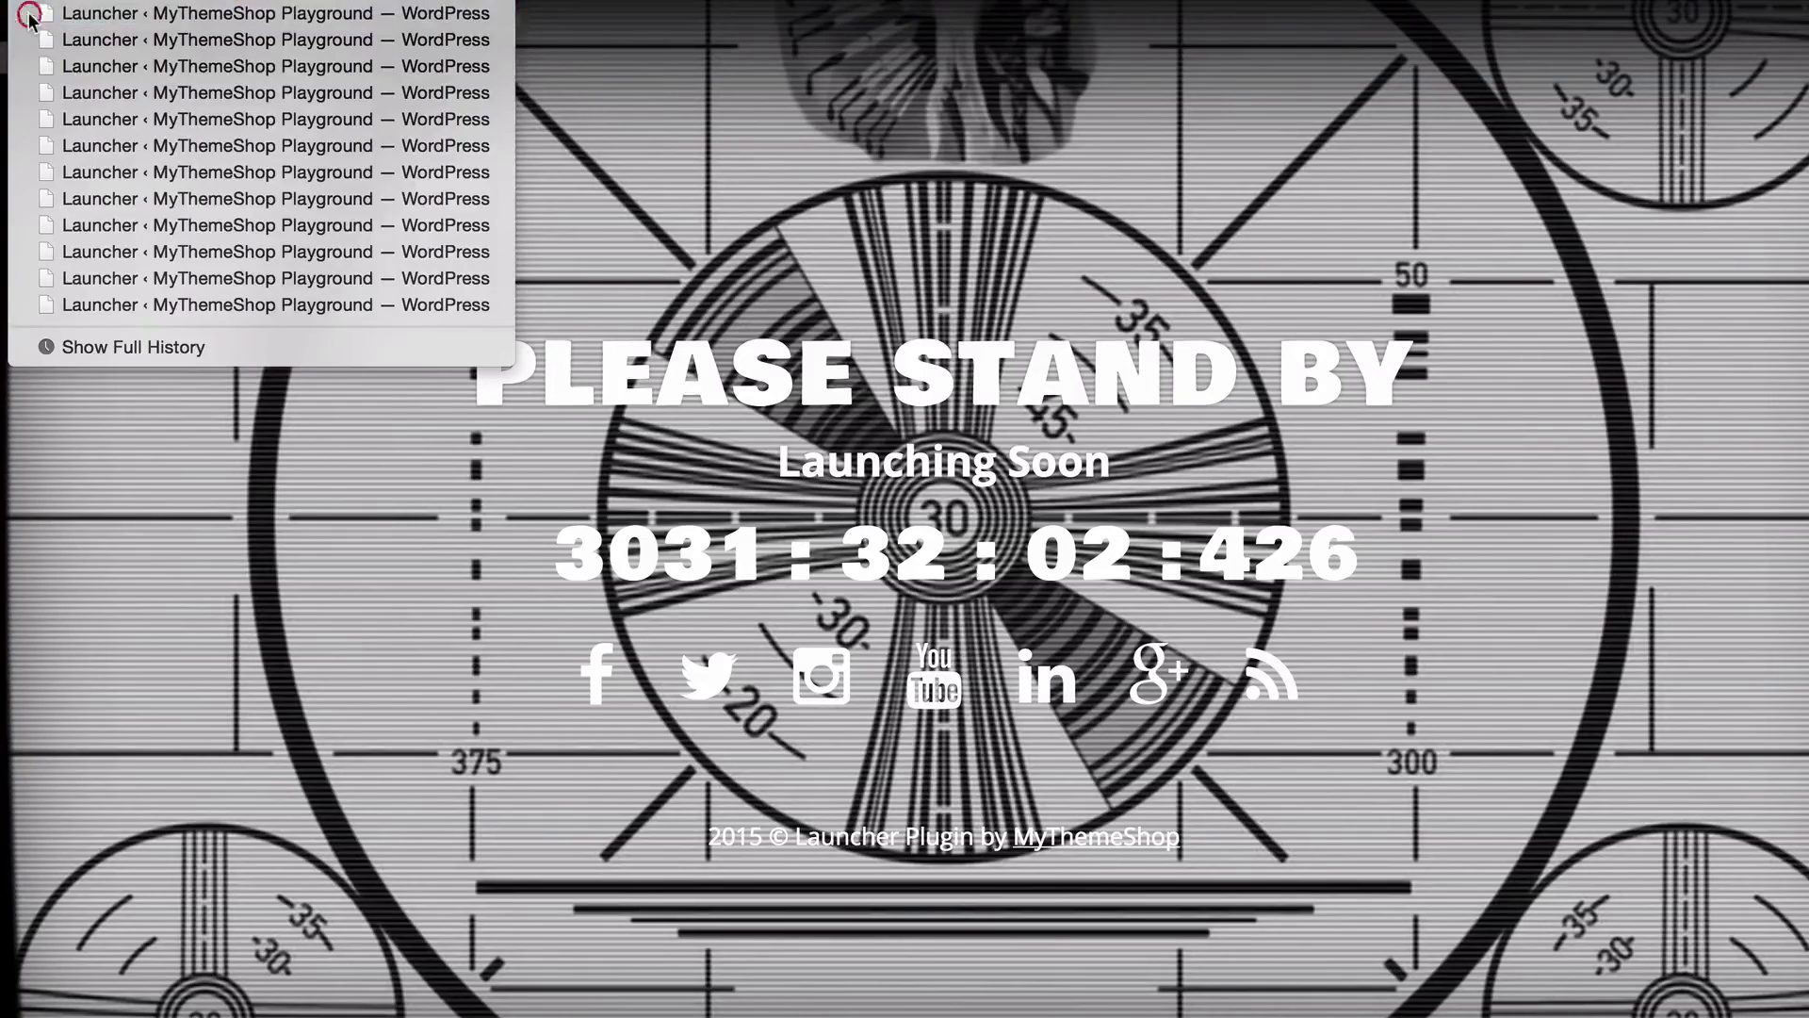
Step: Pick the Launcher settings entry from the browser's back history
left_click(29, 14)
mouse_move(526, 33)
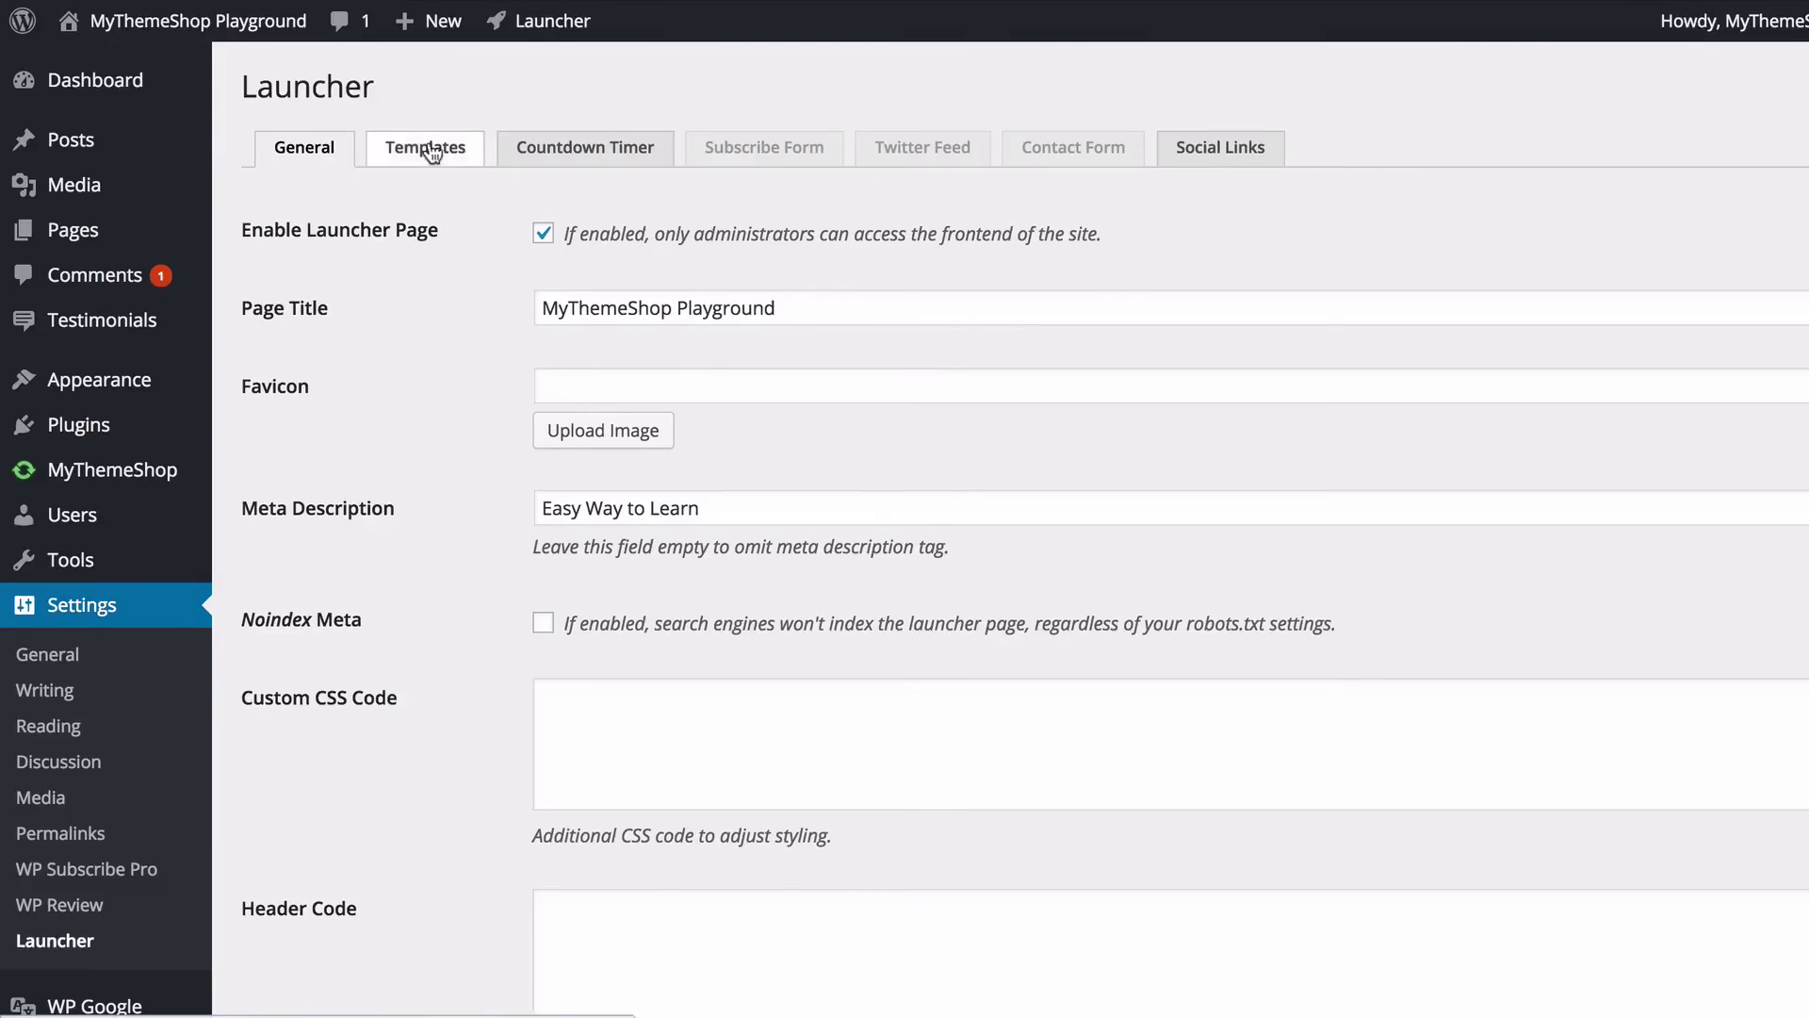
Step: Switch the launcher to the Rocket template and save
left_click(428, 151)
left_click(1008, 349)
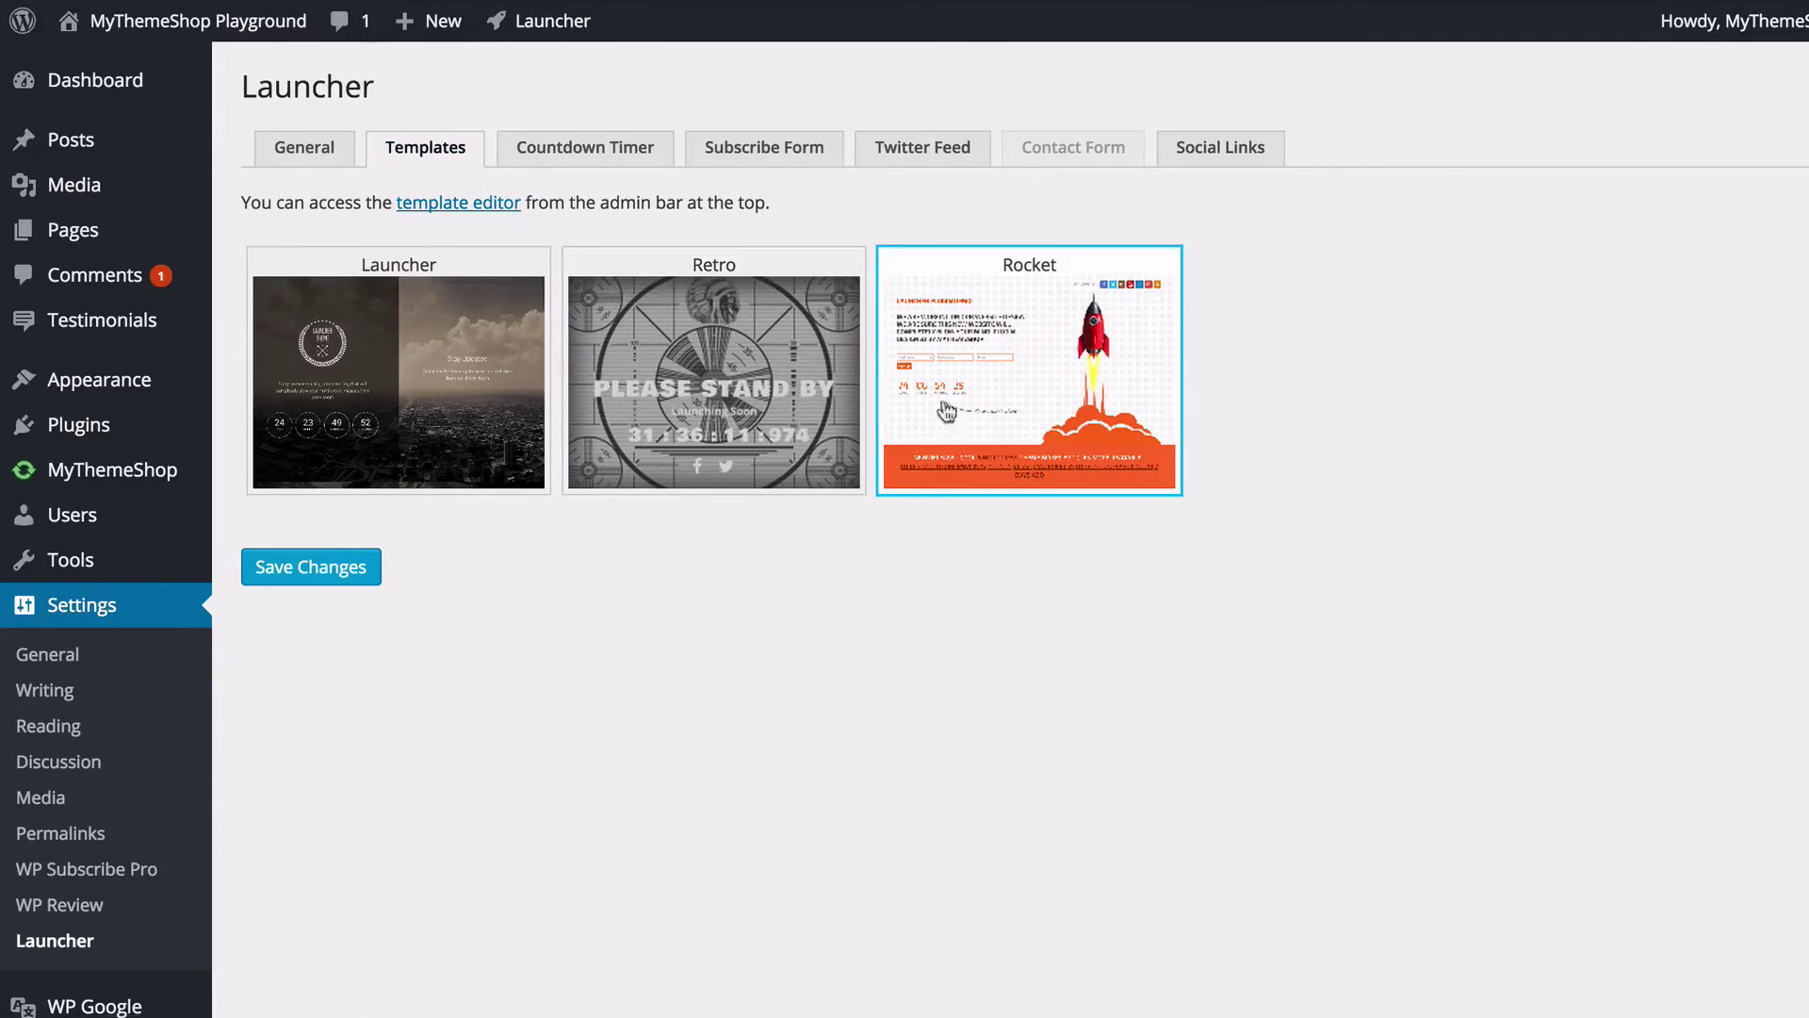
left_click(346, 577)
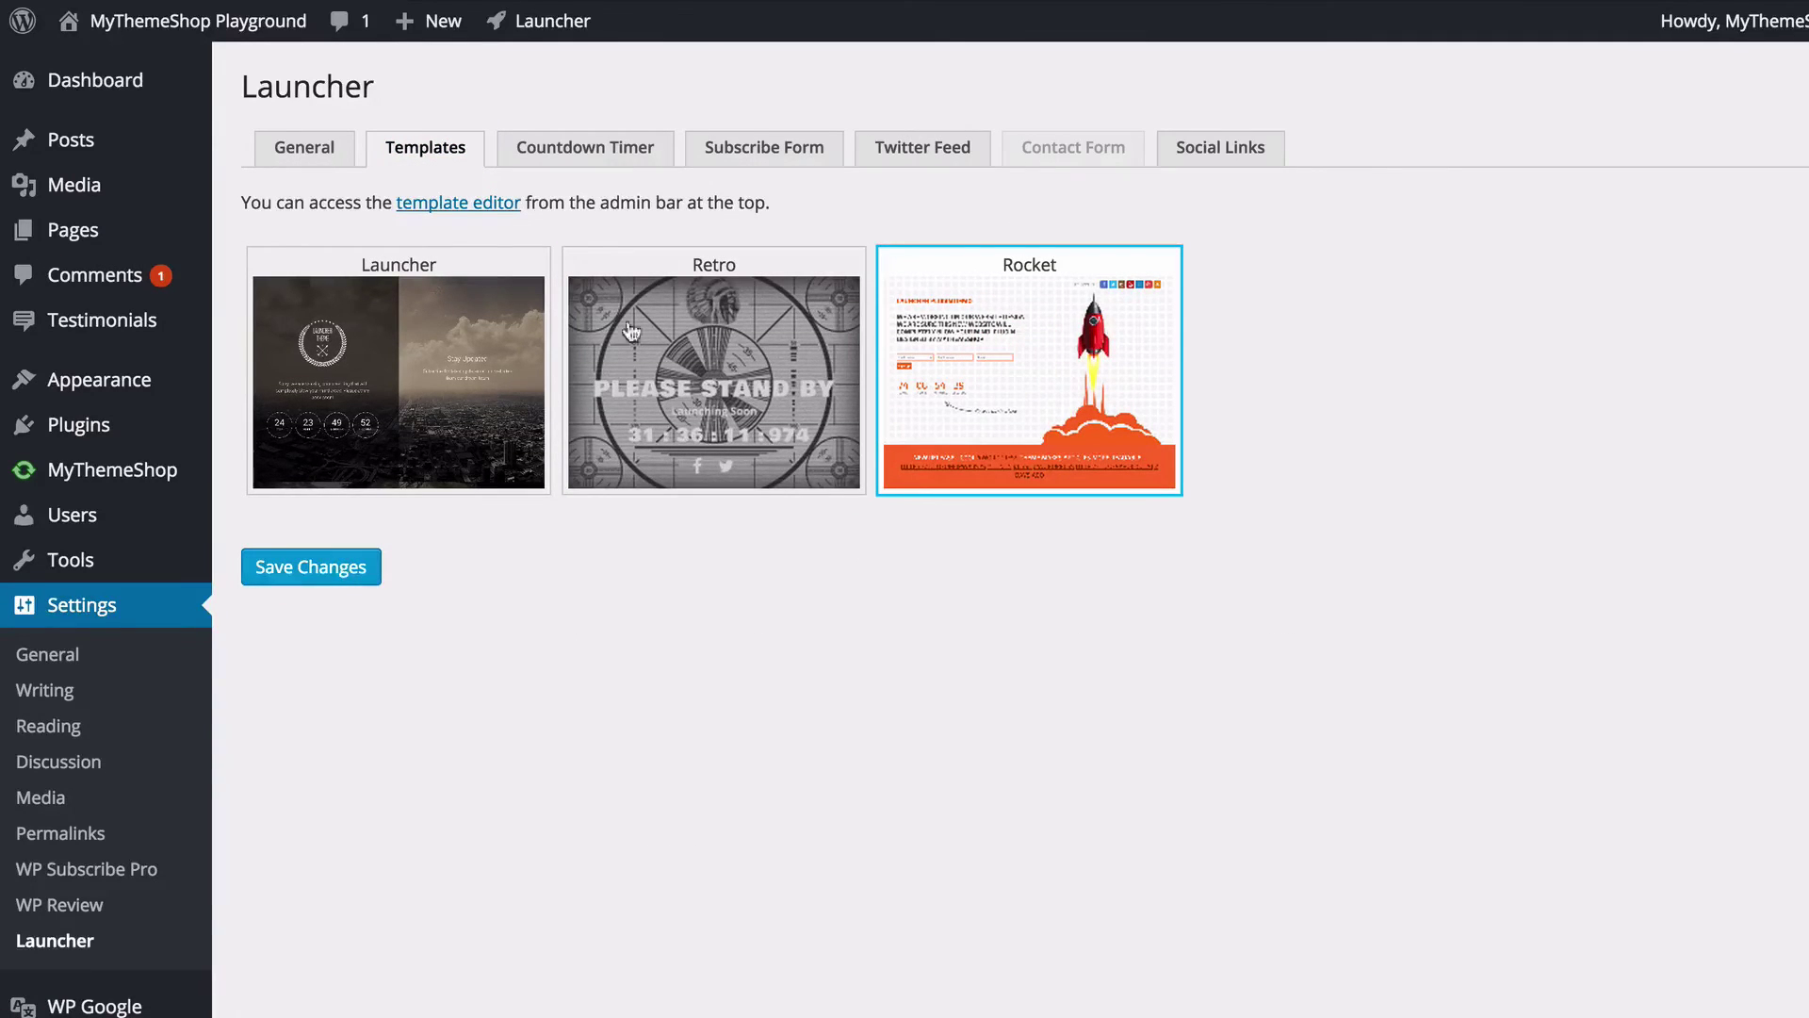
Step: Set the countdown target date to 1 January 2016
left_click(617, 152)
left_click(569, 226)
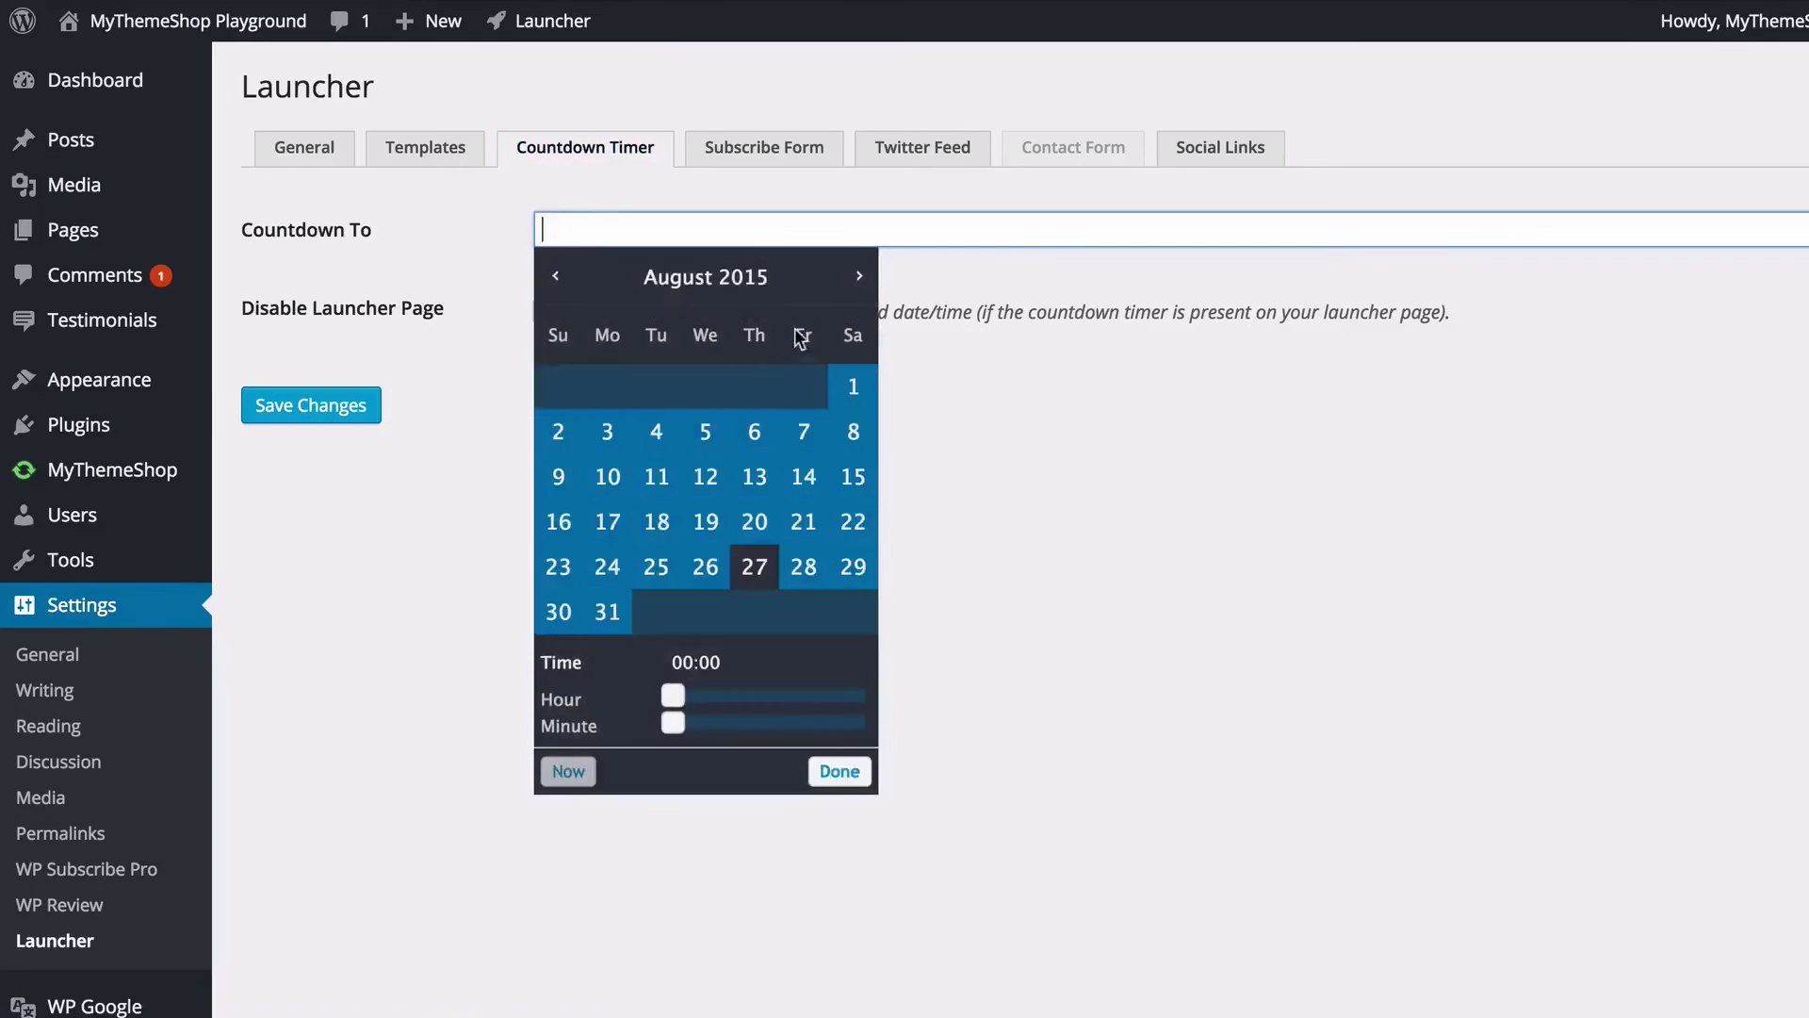
left_click(861, 278)
left_click(861, 278)
left_click(861, 278)
left_click(862, 278)
left_click(861, 278)
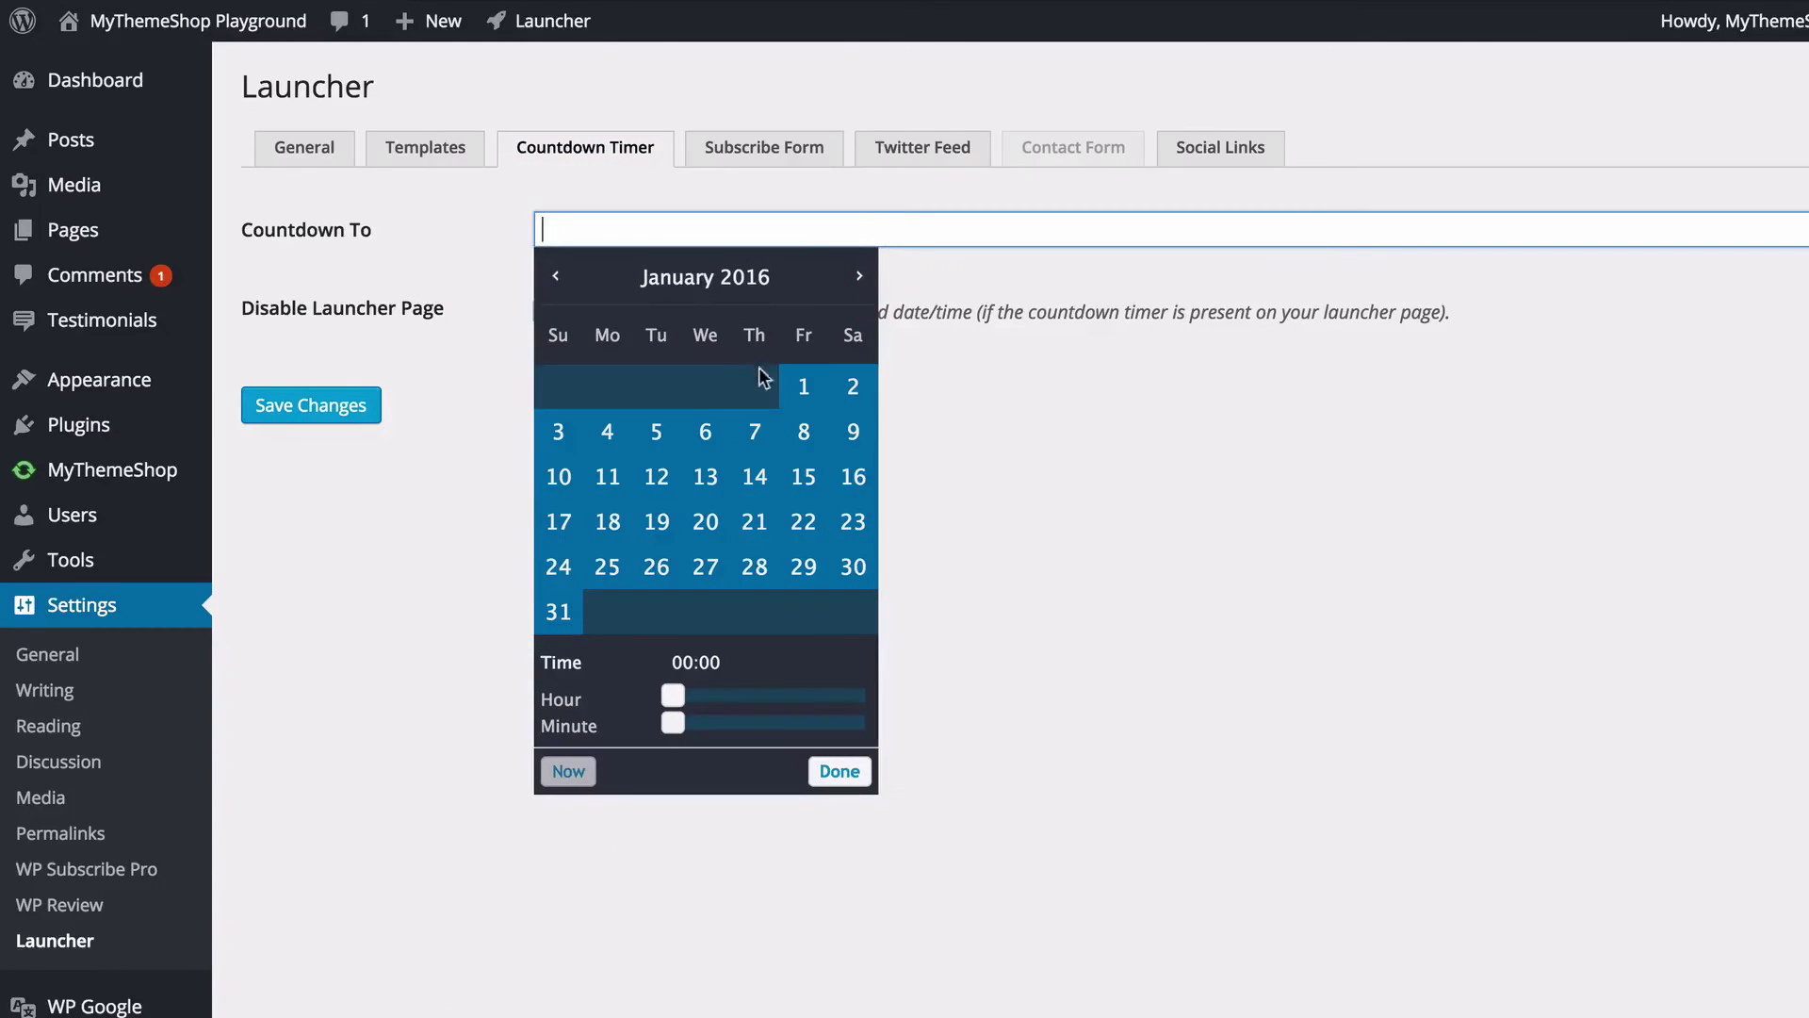
left_click(796, 387)
left_click(485, 396)
Step: Enter the Feedburner username in the Subscribe Form settings
left_click(764, 147)
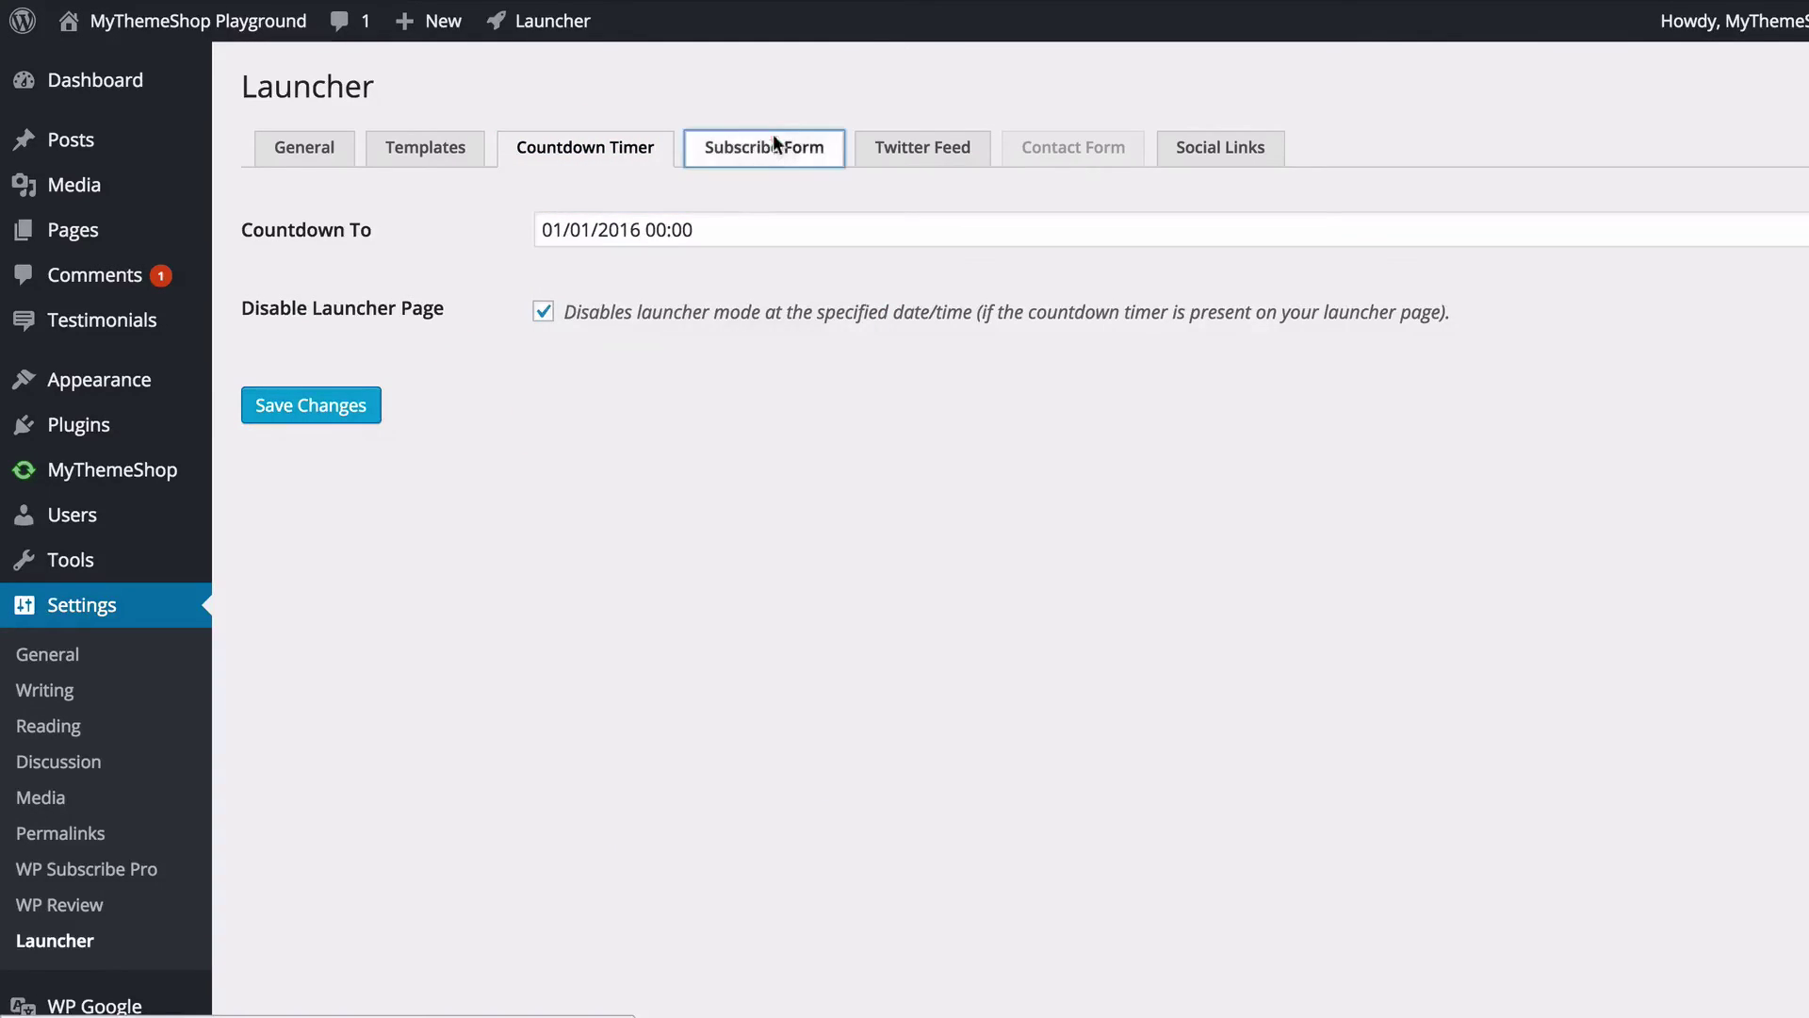
left_click(686, 304)
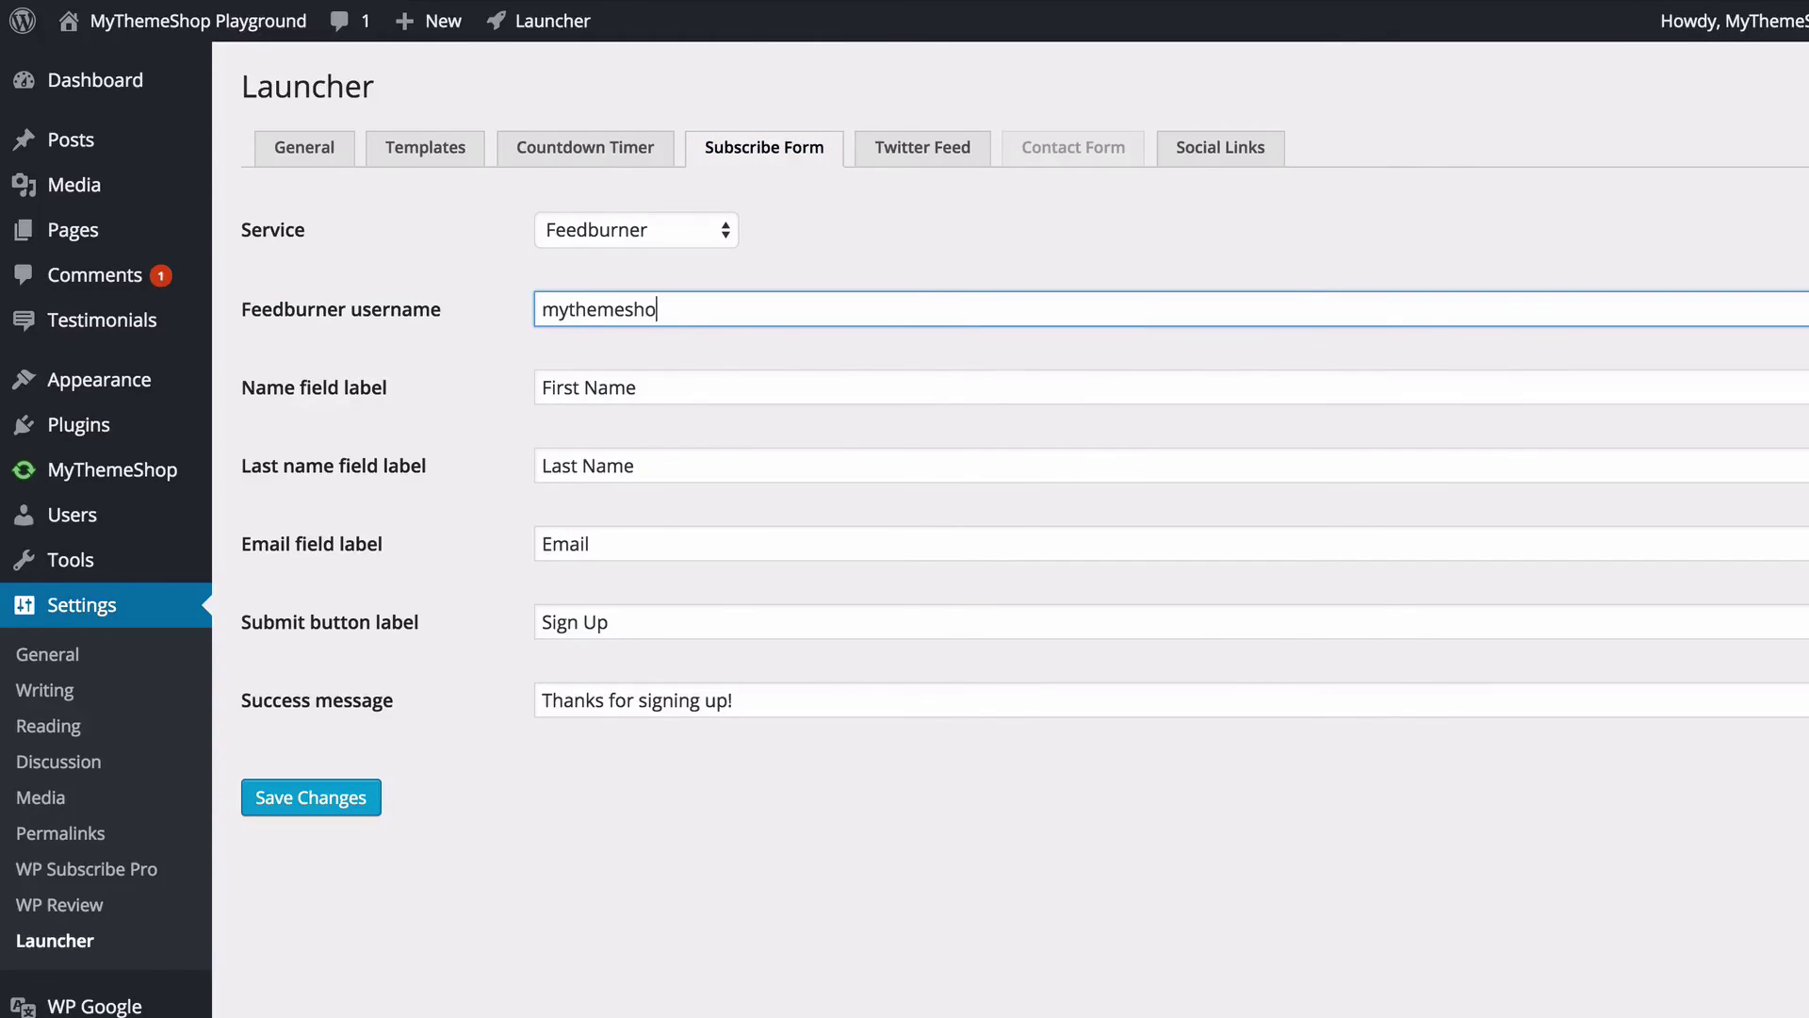
left_click(920, 149)
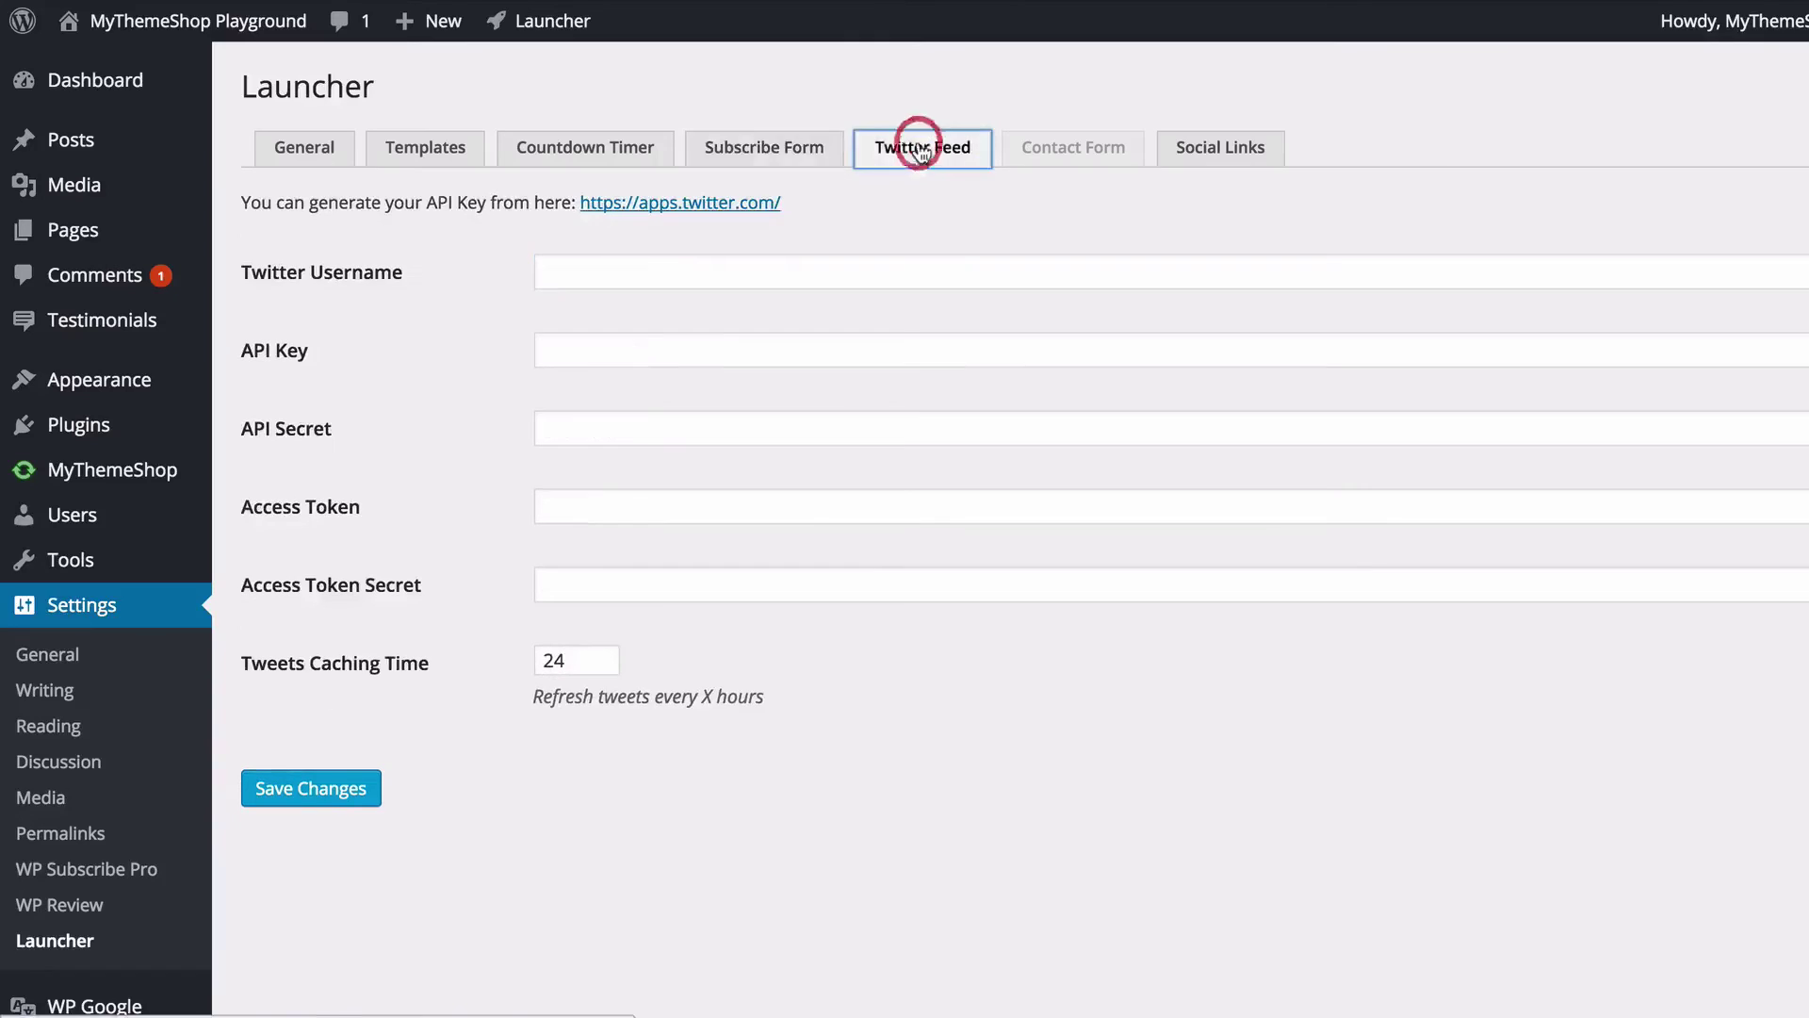
Step: Fill Facebook and Twitter with mythemeshop URLs, Instagram and Youtube with #, and save
left_click(1256, 149)
left_click(675, 231)
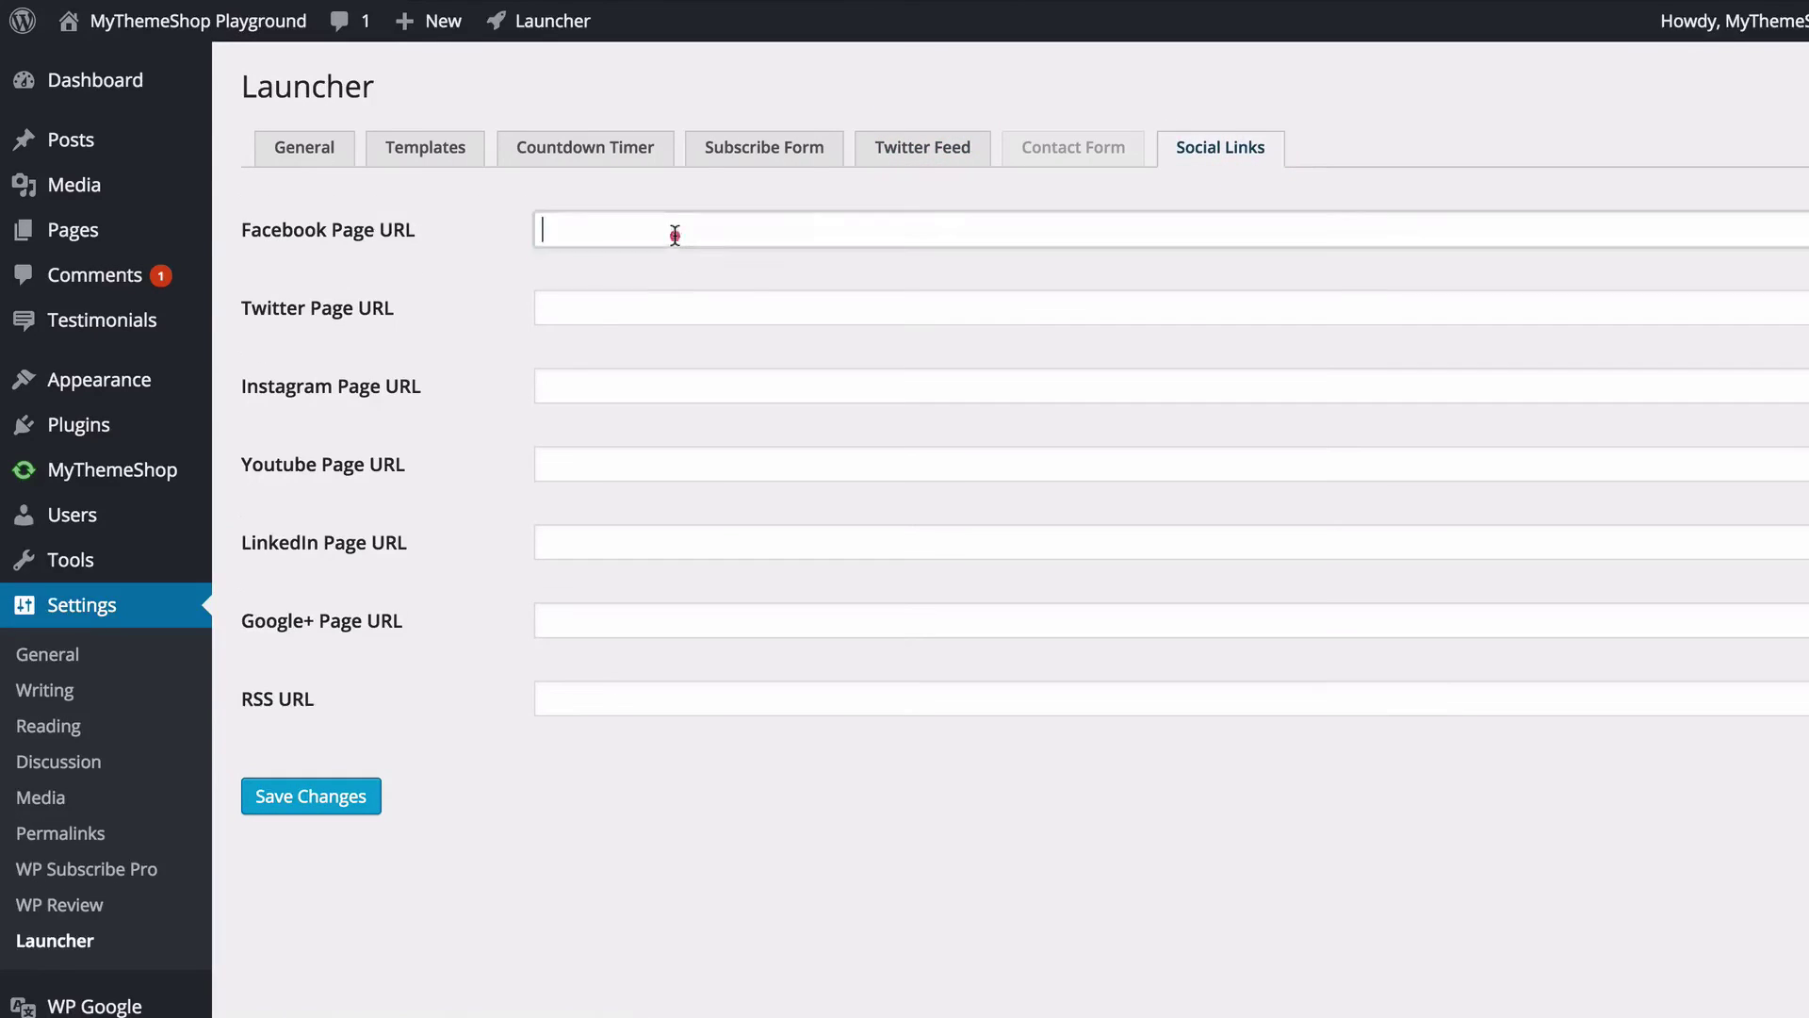
left_click(680, 266)
left_click(667, 311)
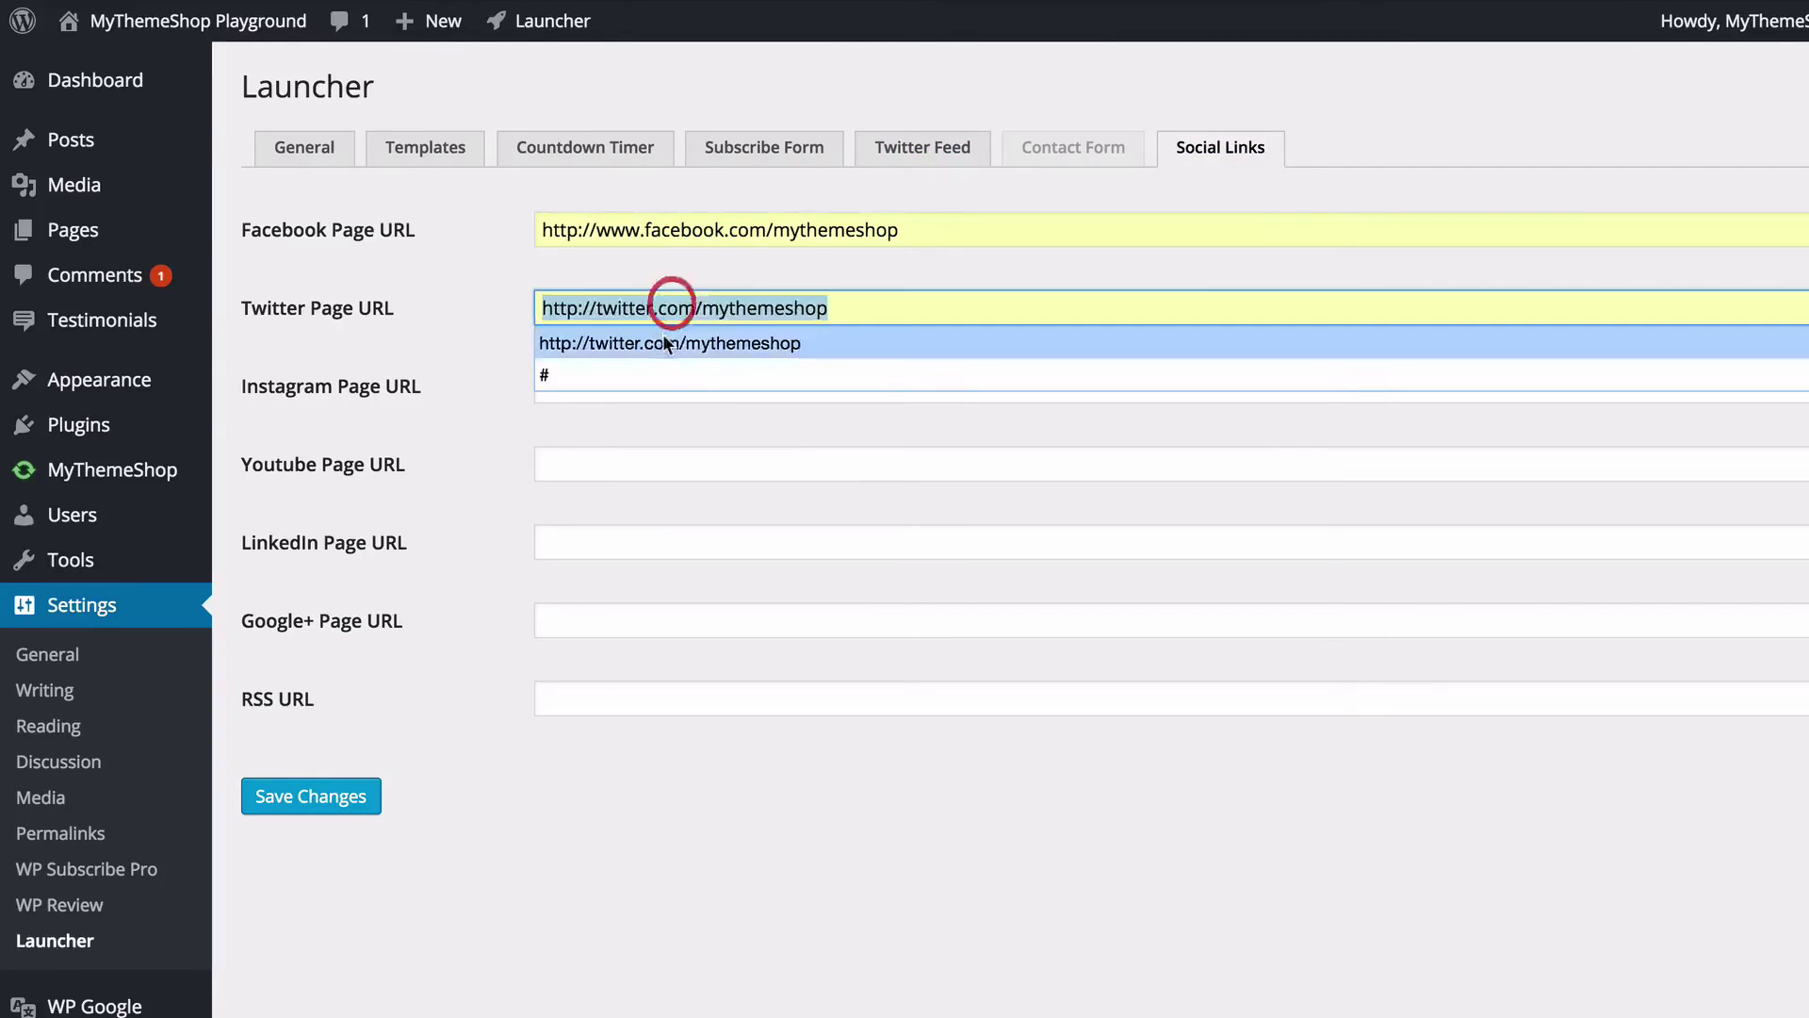
left_click(663, 337)
left_click(645, 388)
left_click(642, 424)
left_click(634, 467)
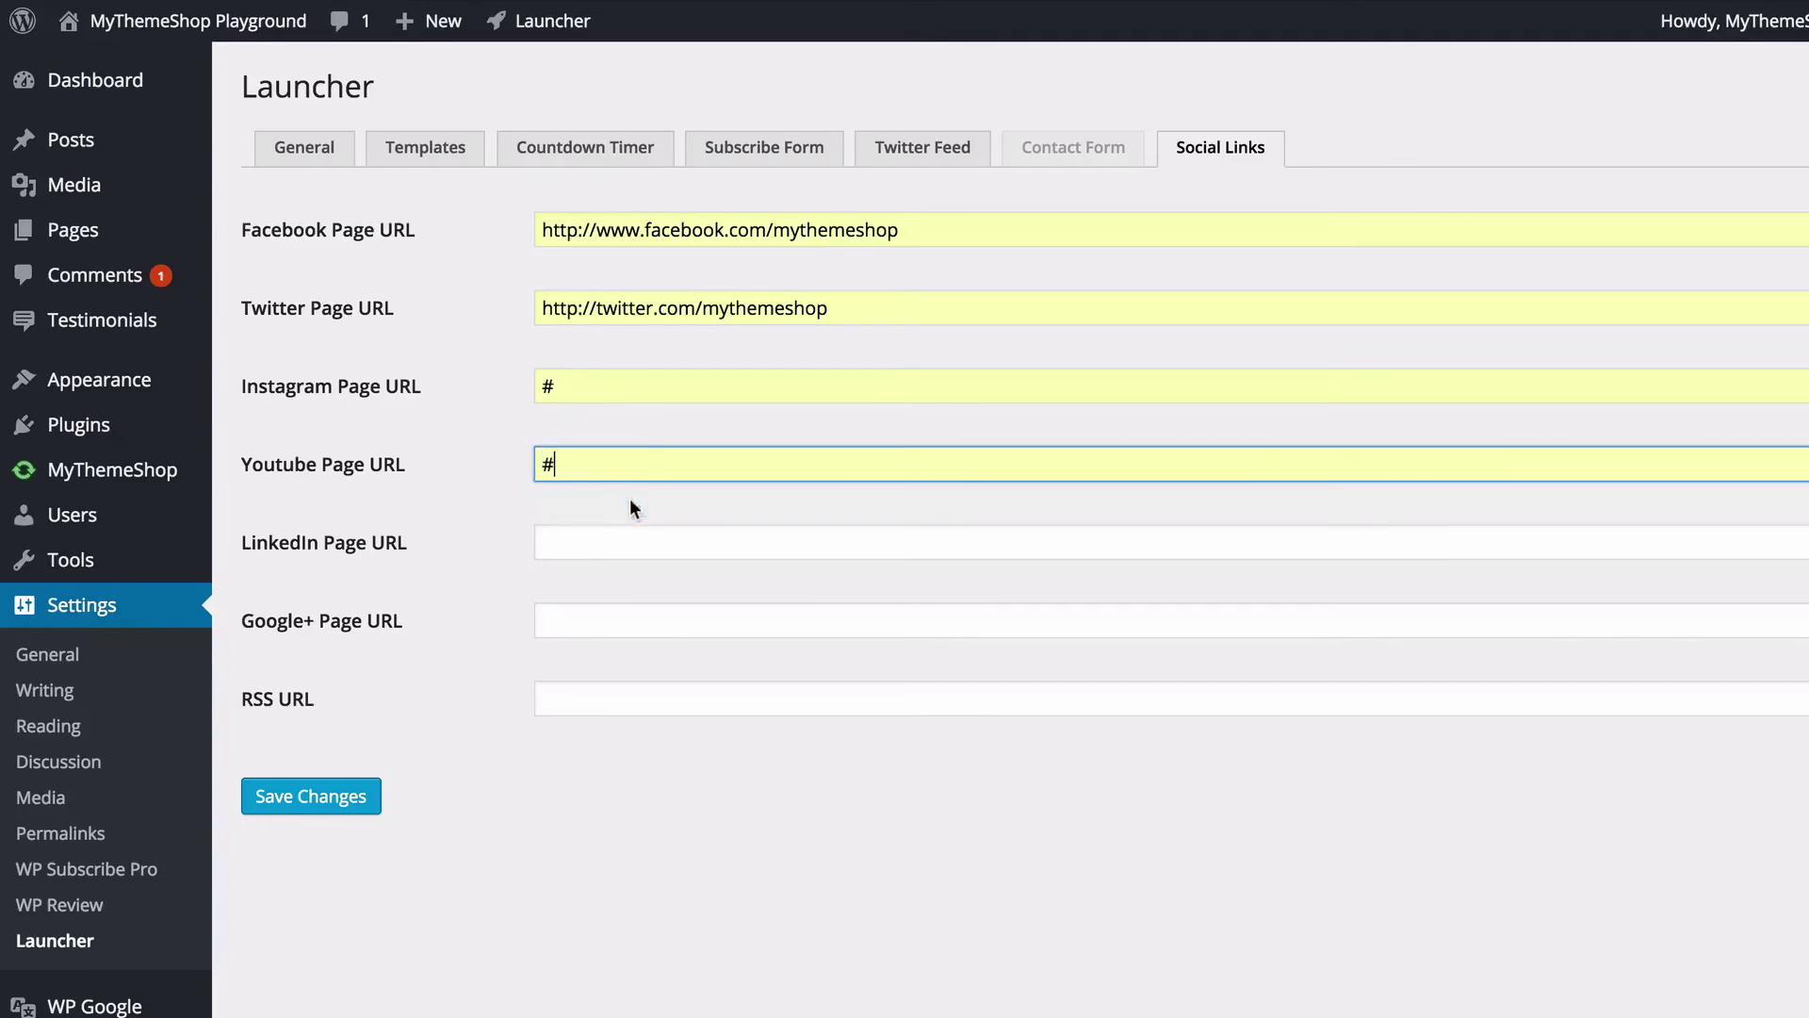
left_click(630, 500)
left_click(486, 781)
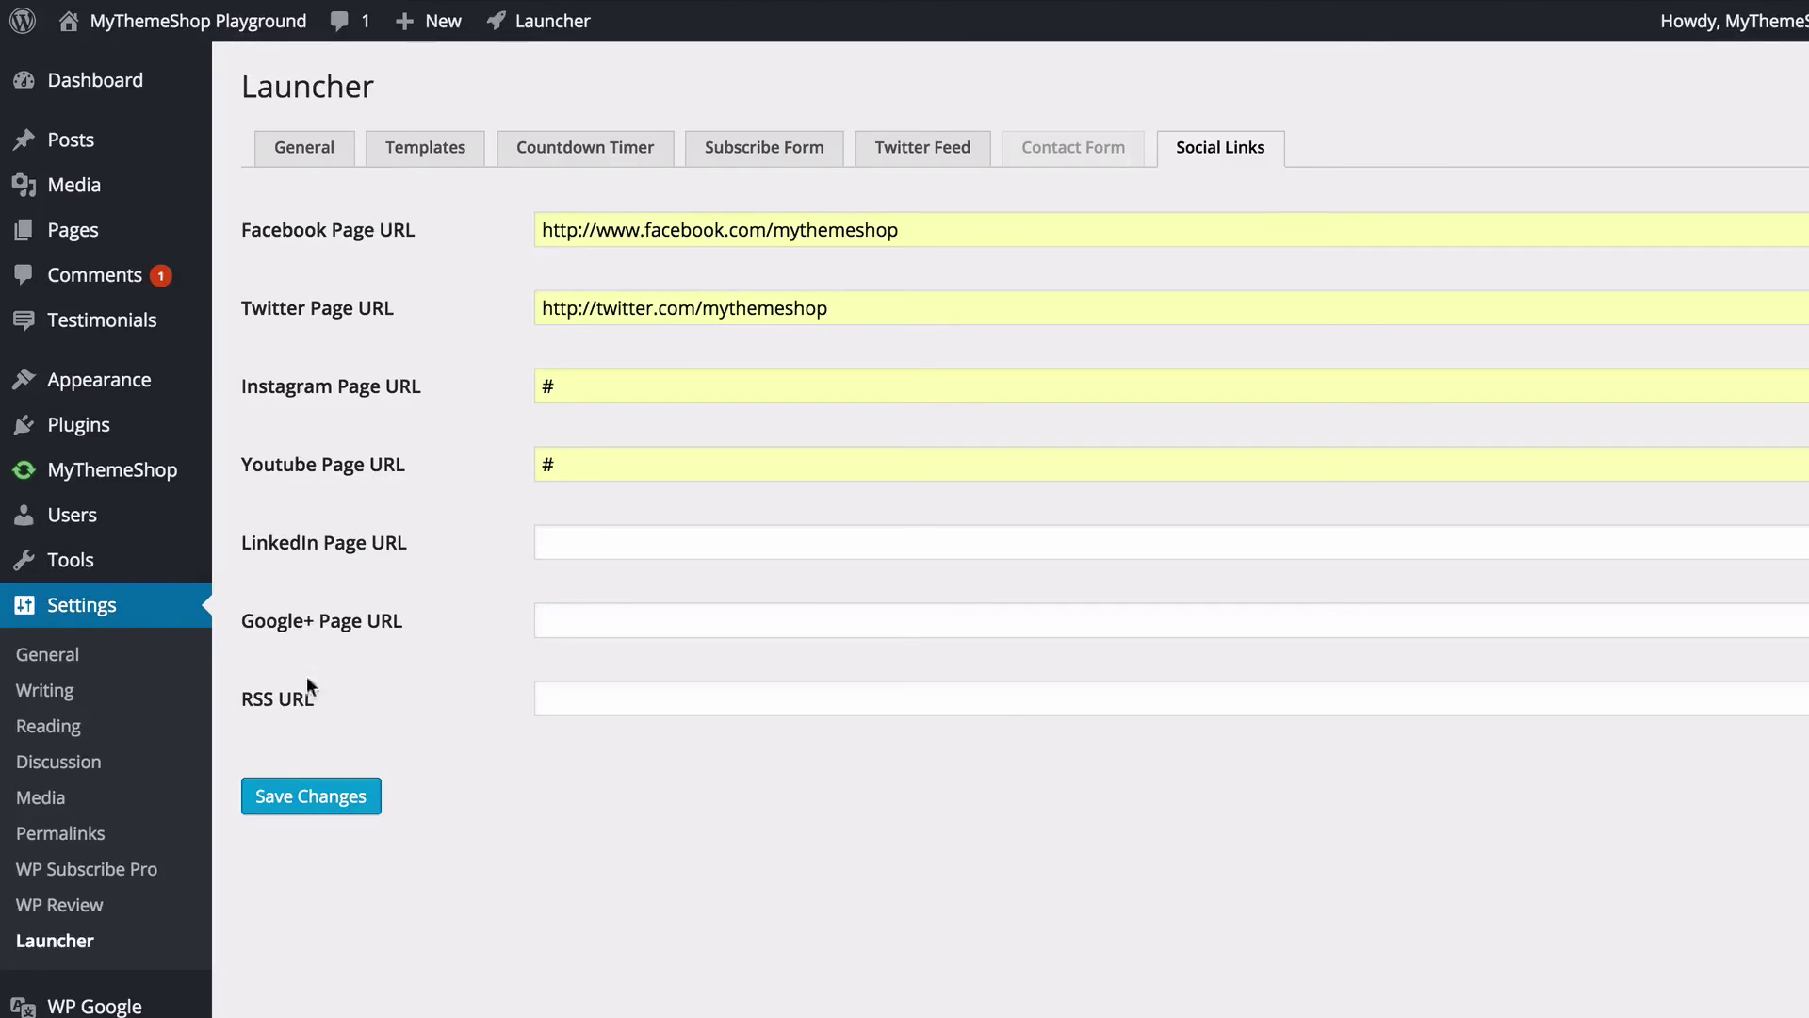
left_click(331, 808)
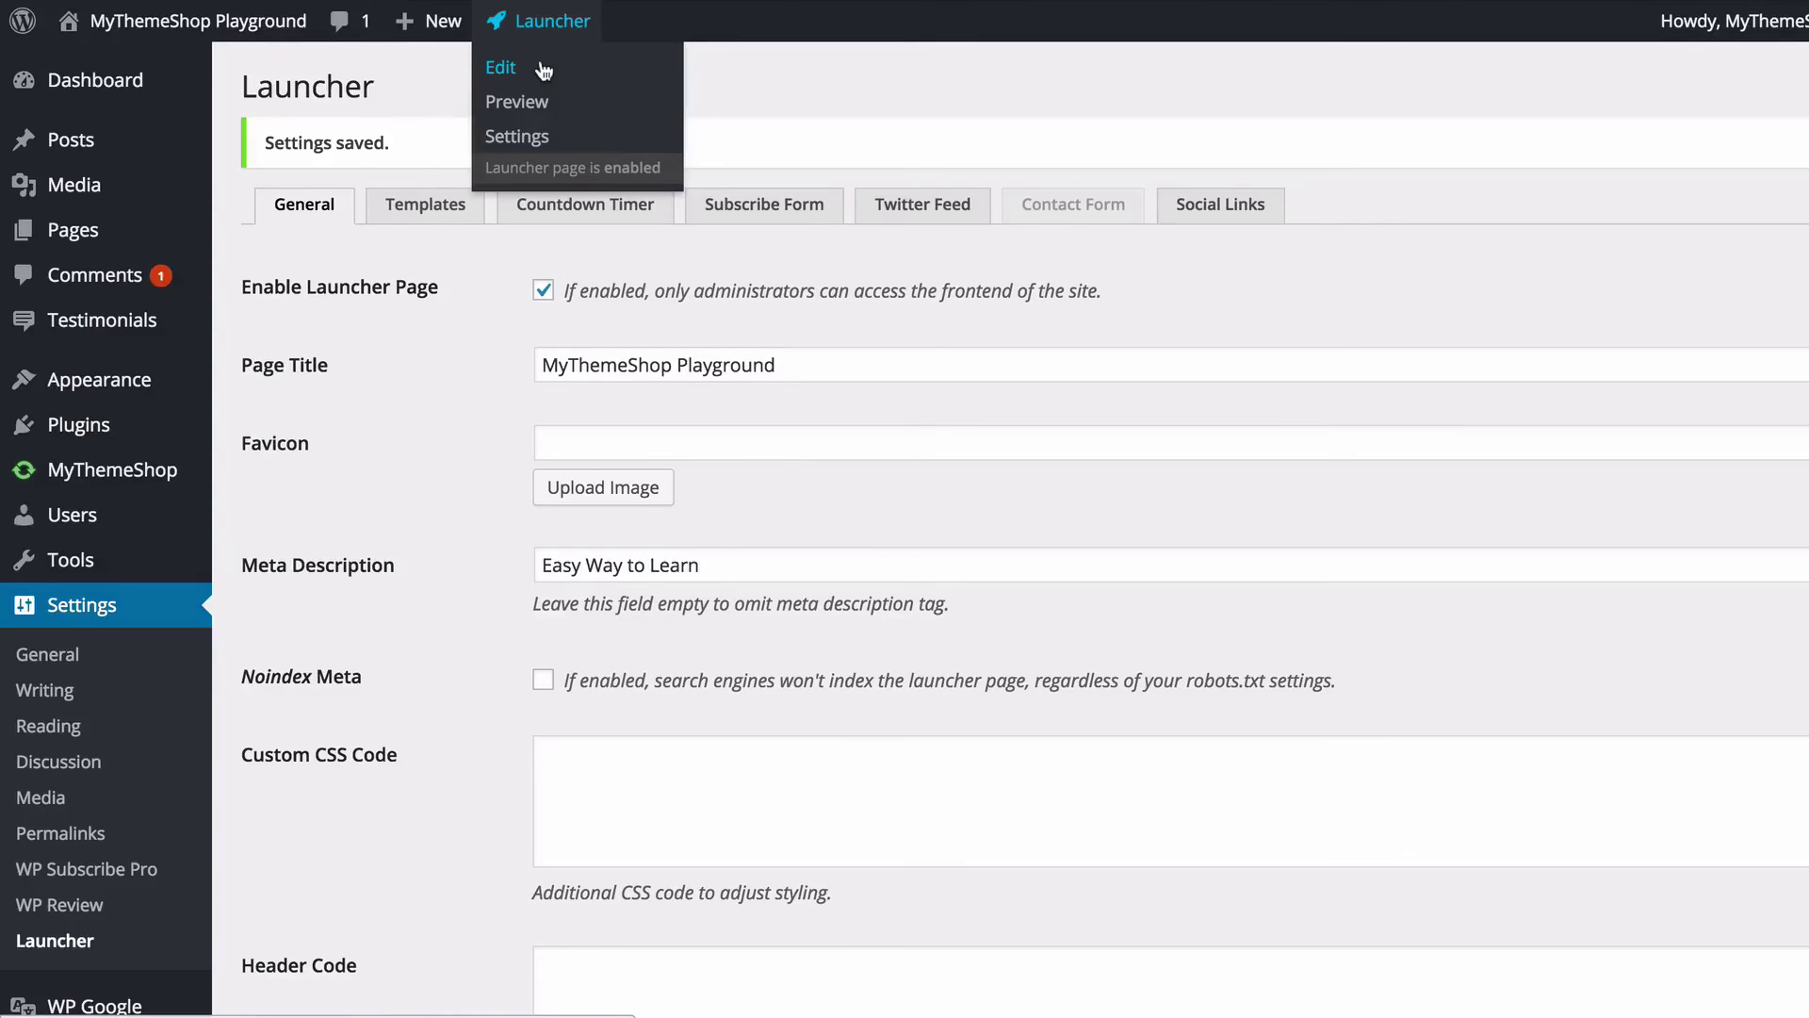
left_click(544, 71)
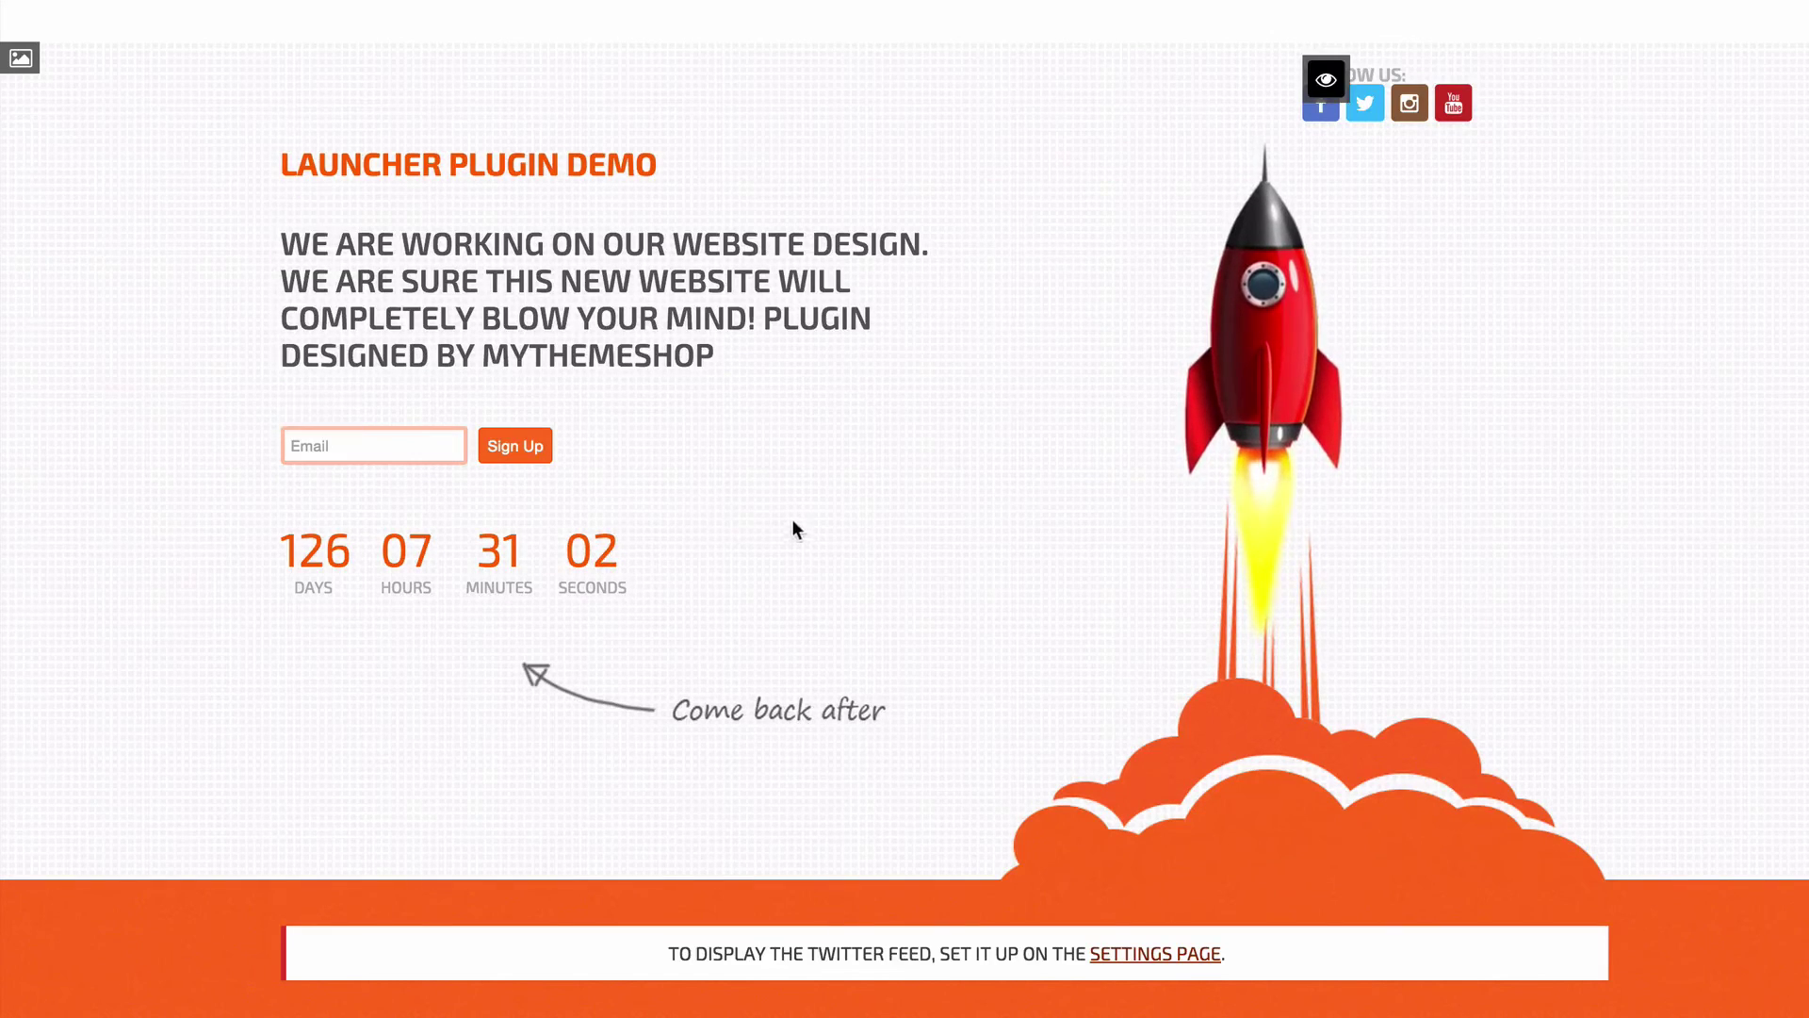
left_click(608, 296)
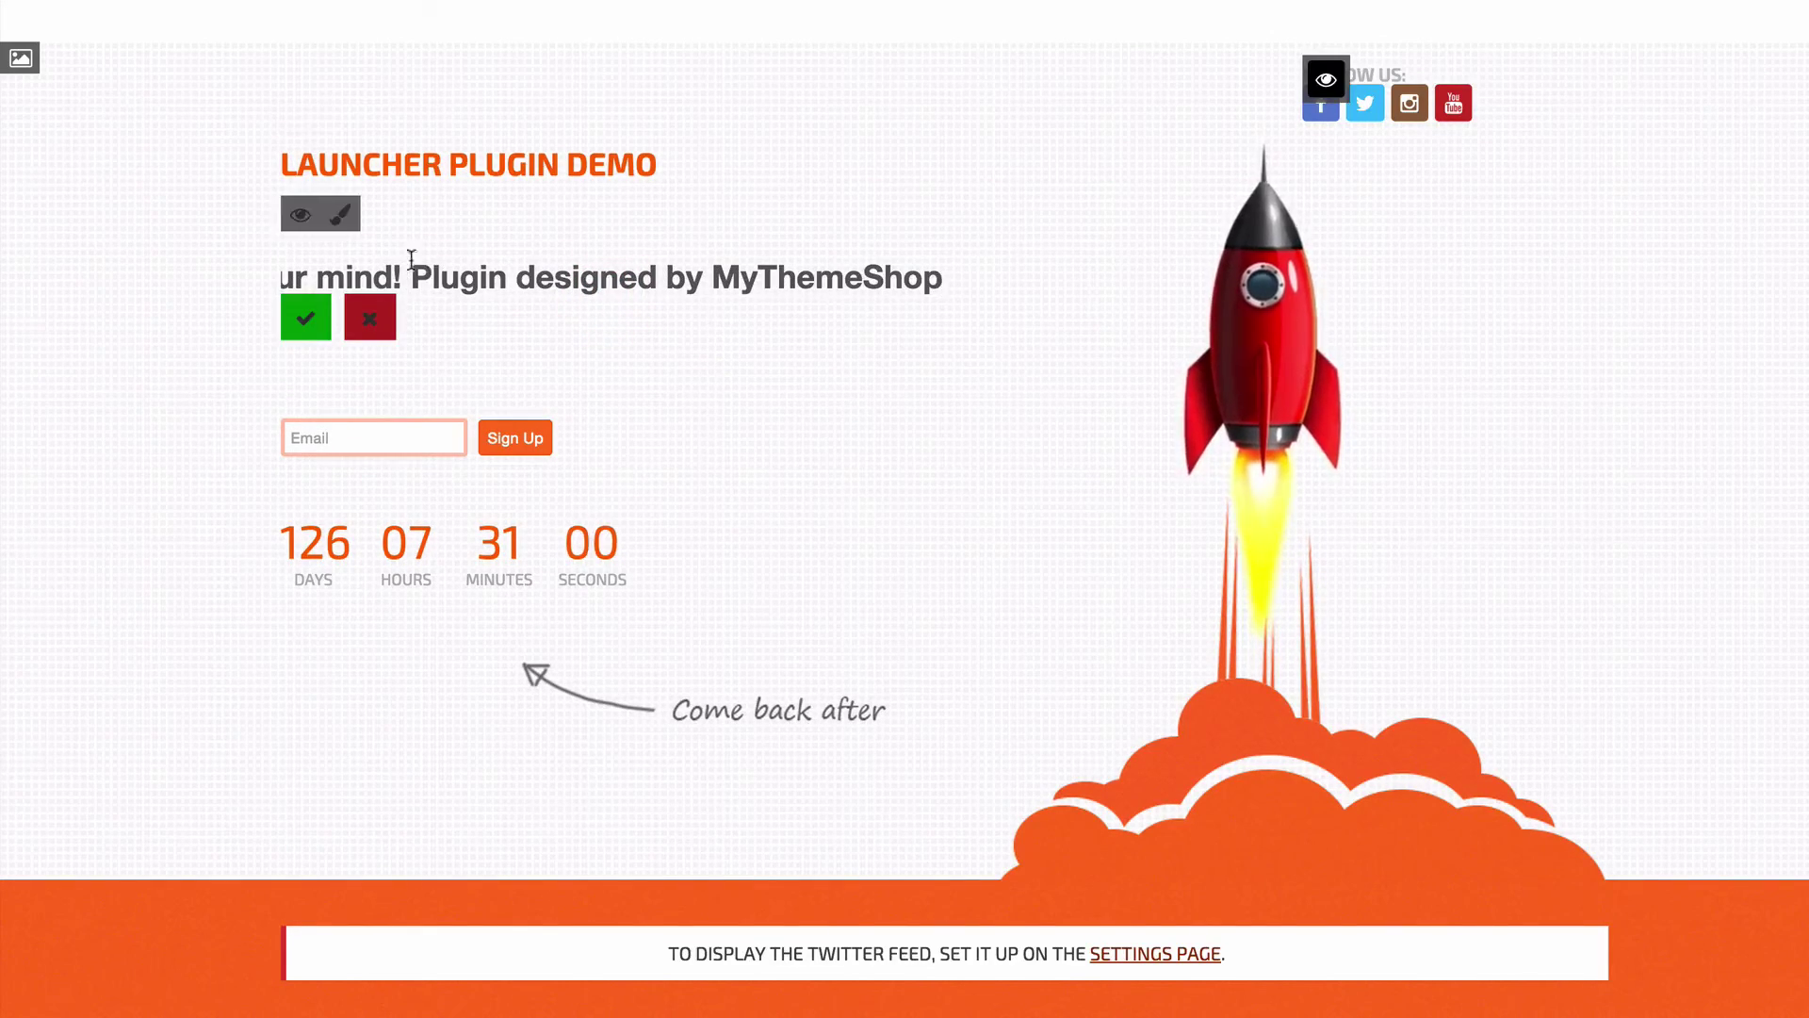
left_click_drag(409, 276, 149, 247)
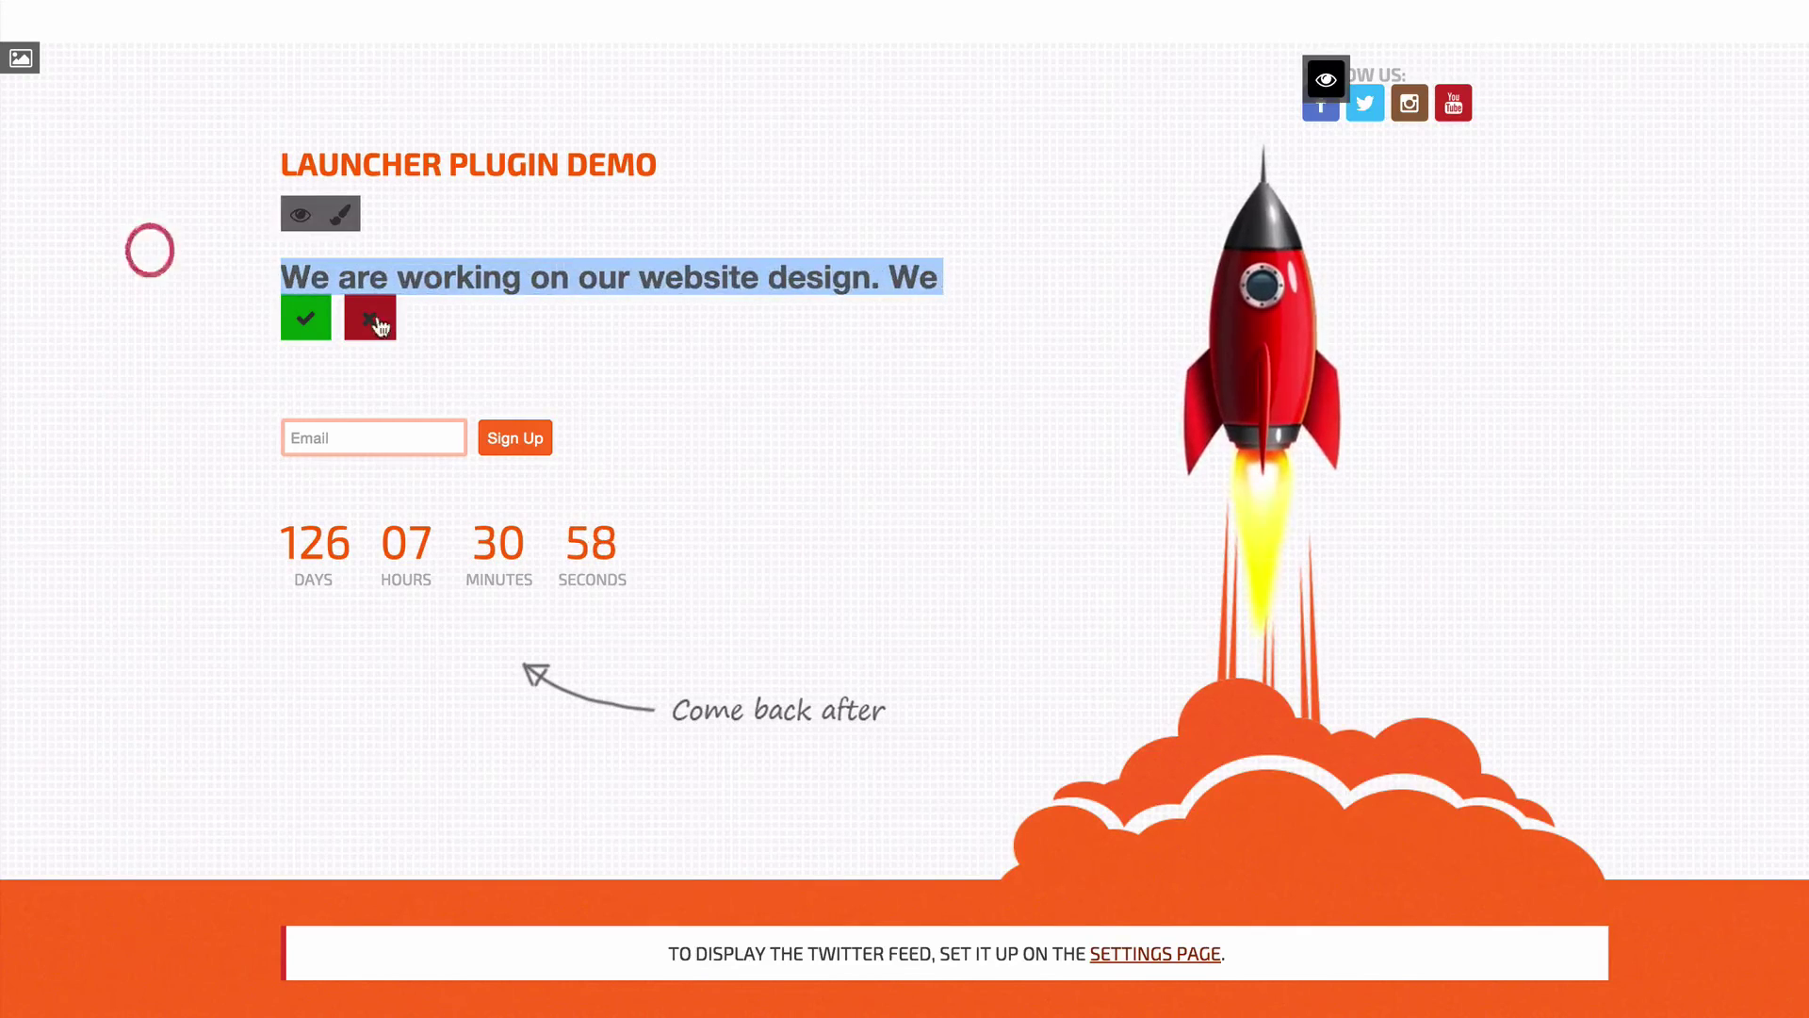
left_click(308, 320)
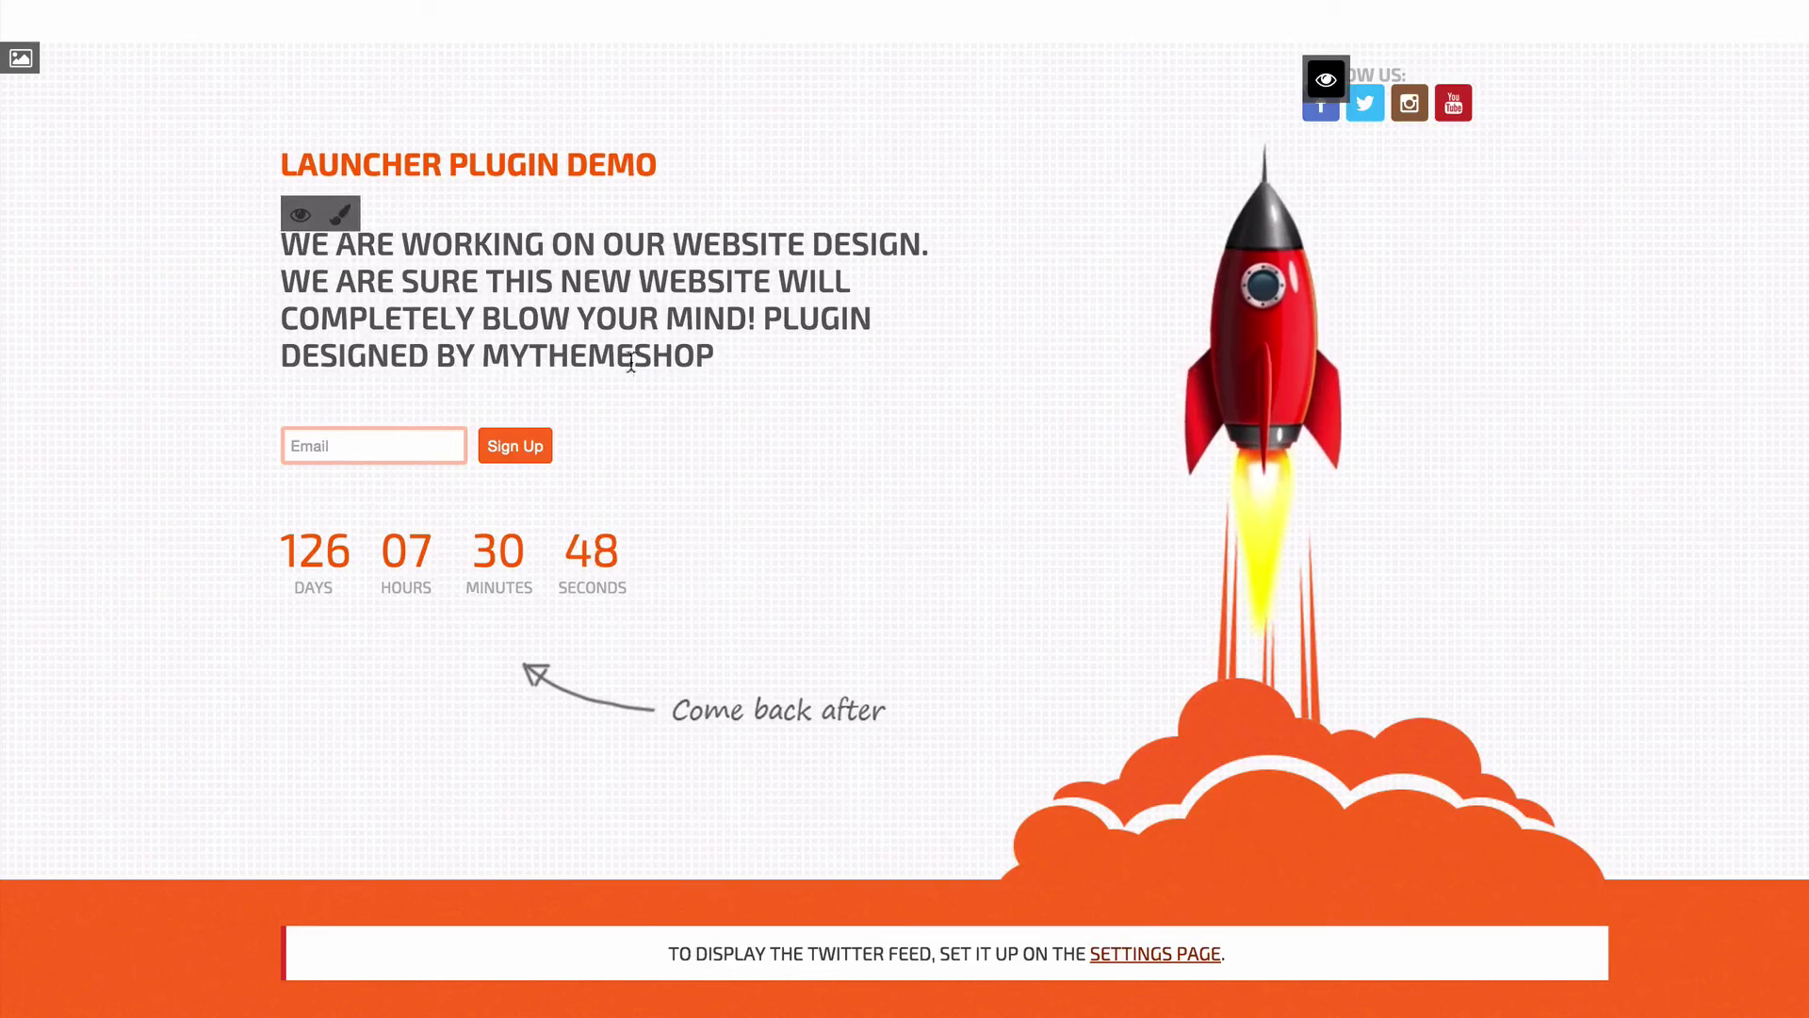
left_click(22, 7)
left_click(16, 32)
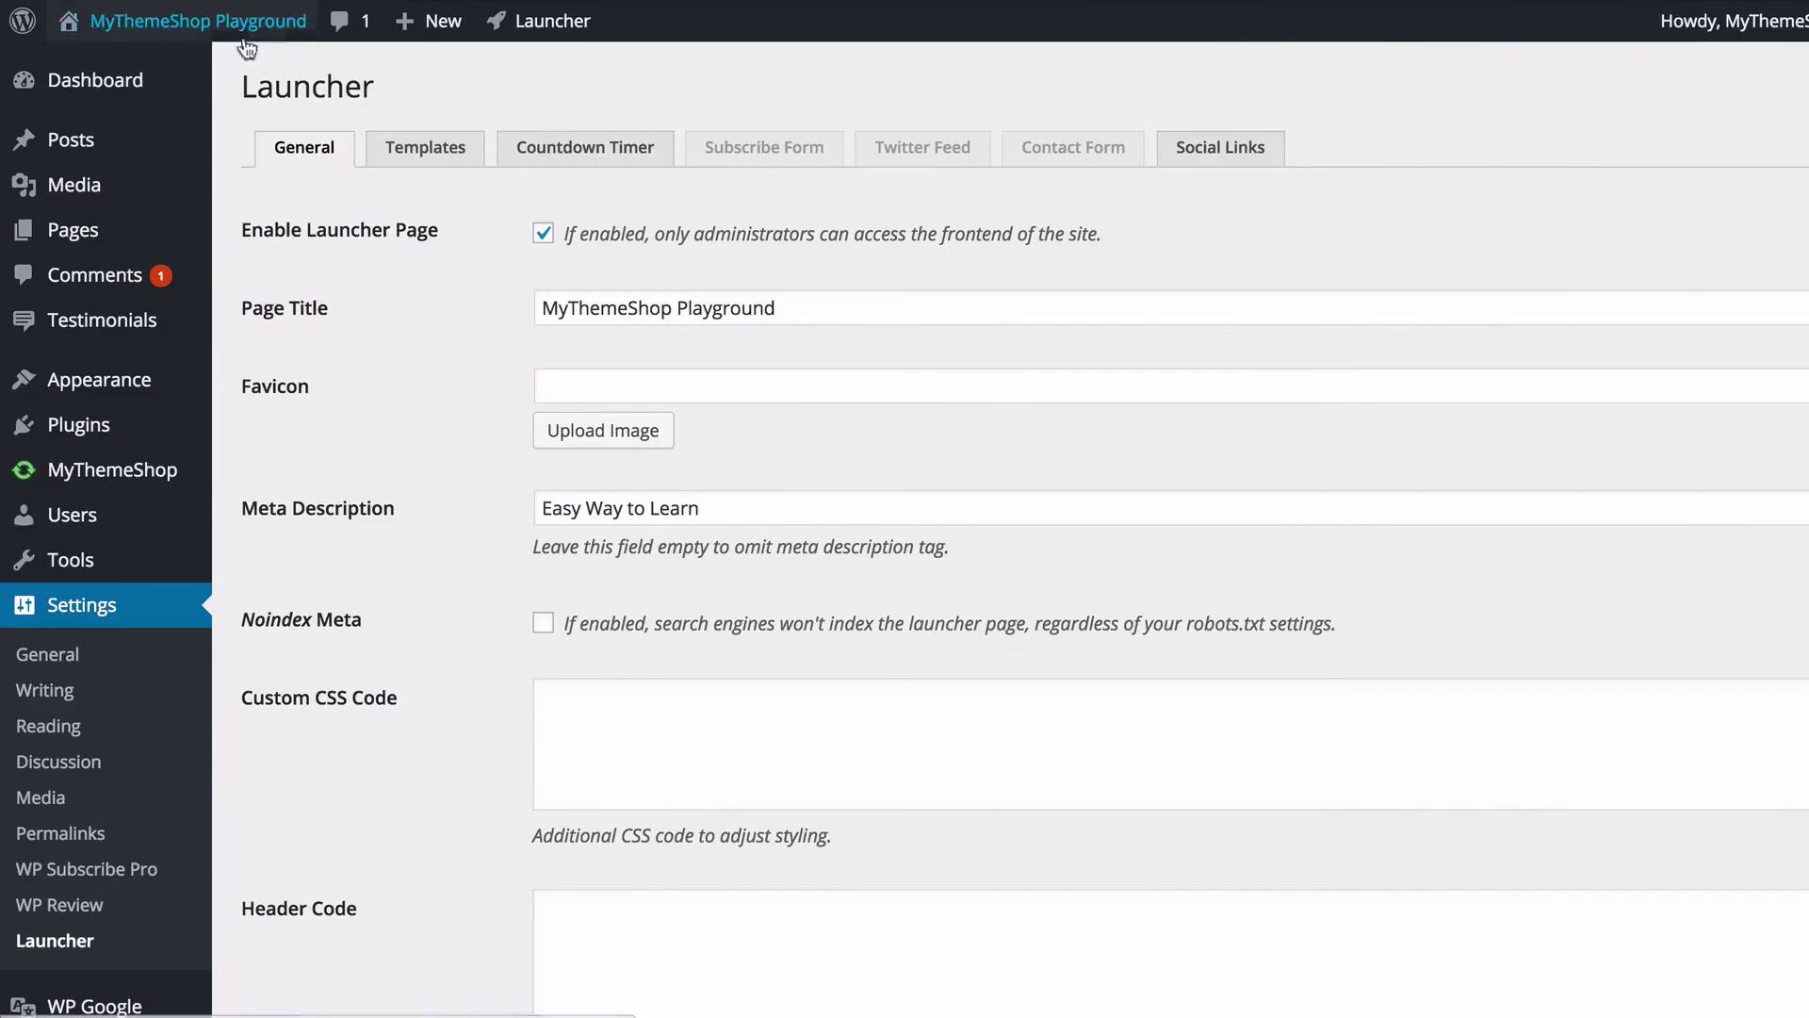
mouse_move(224, 26)
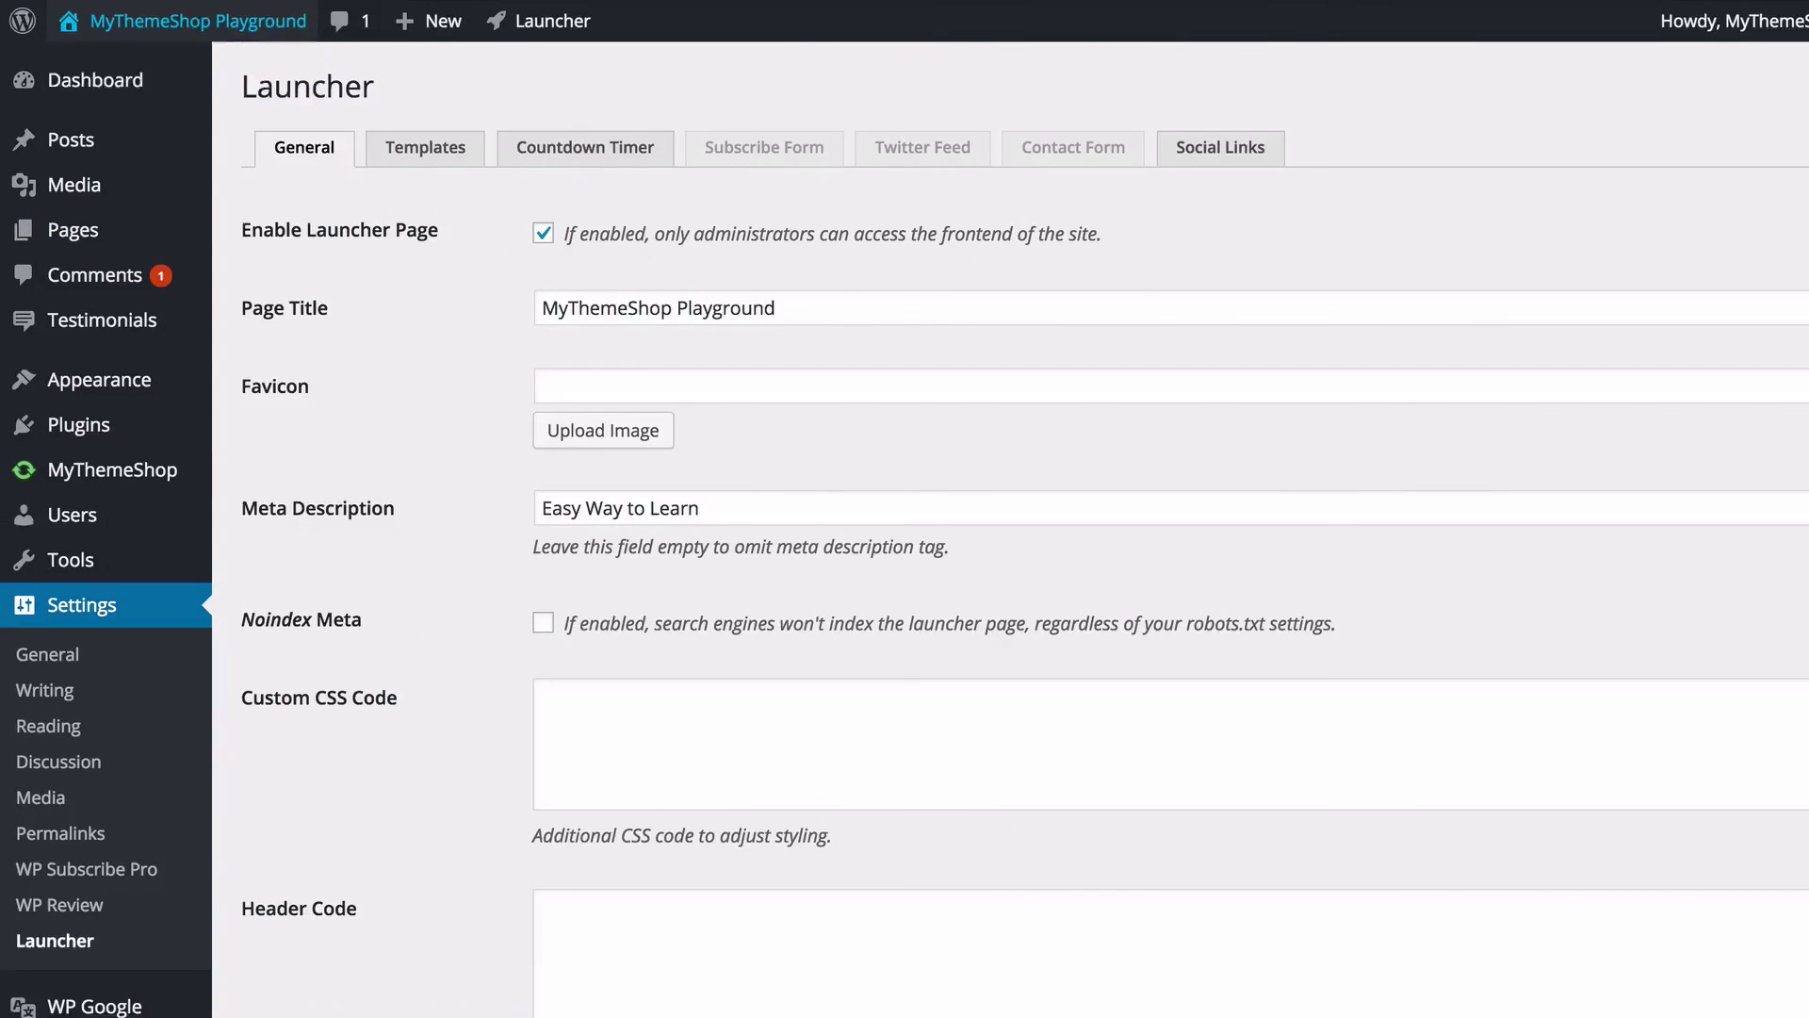